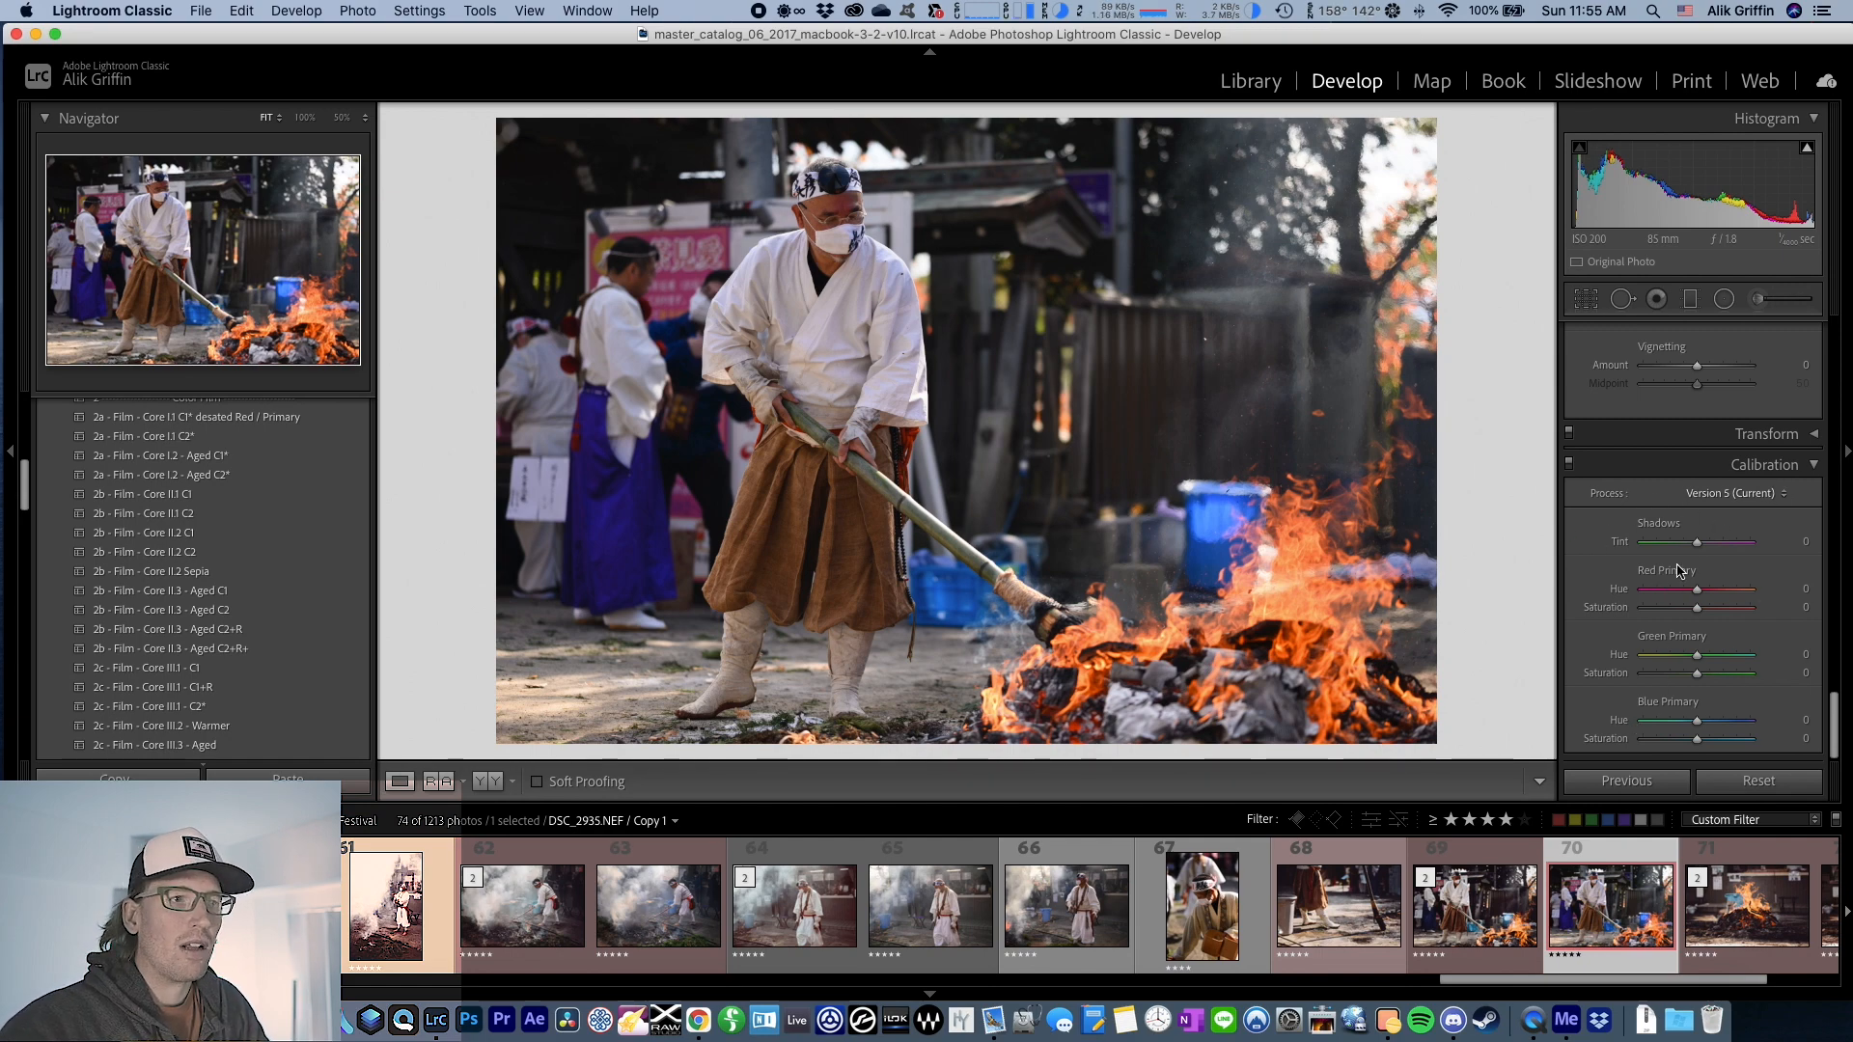
- Try a Calibration Shadows Tint of about -50 and a positive Red Primary Hue shift, resetting each slider to 0
click(1639, 542)
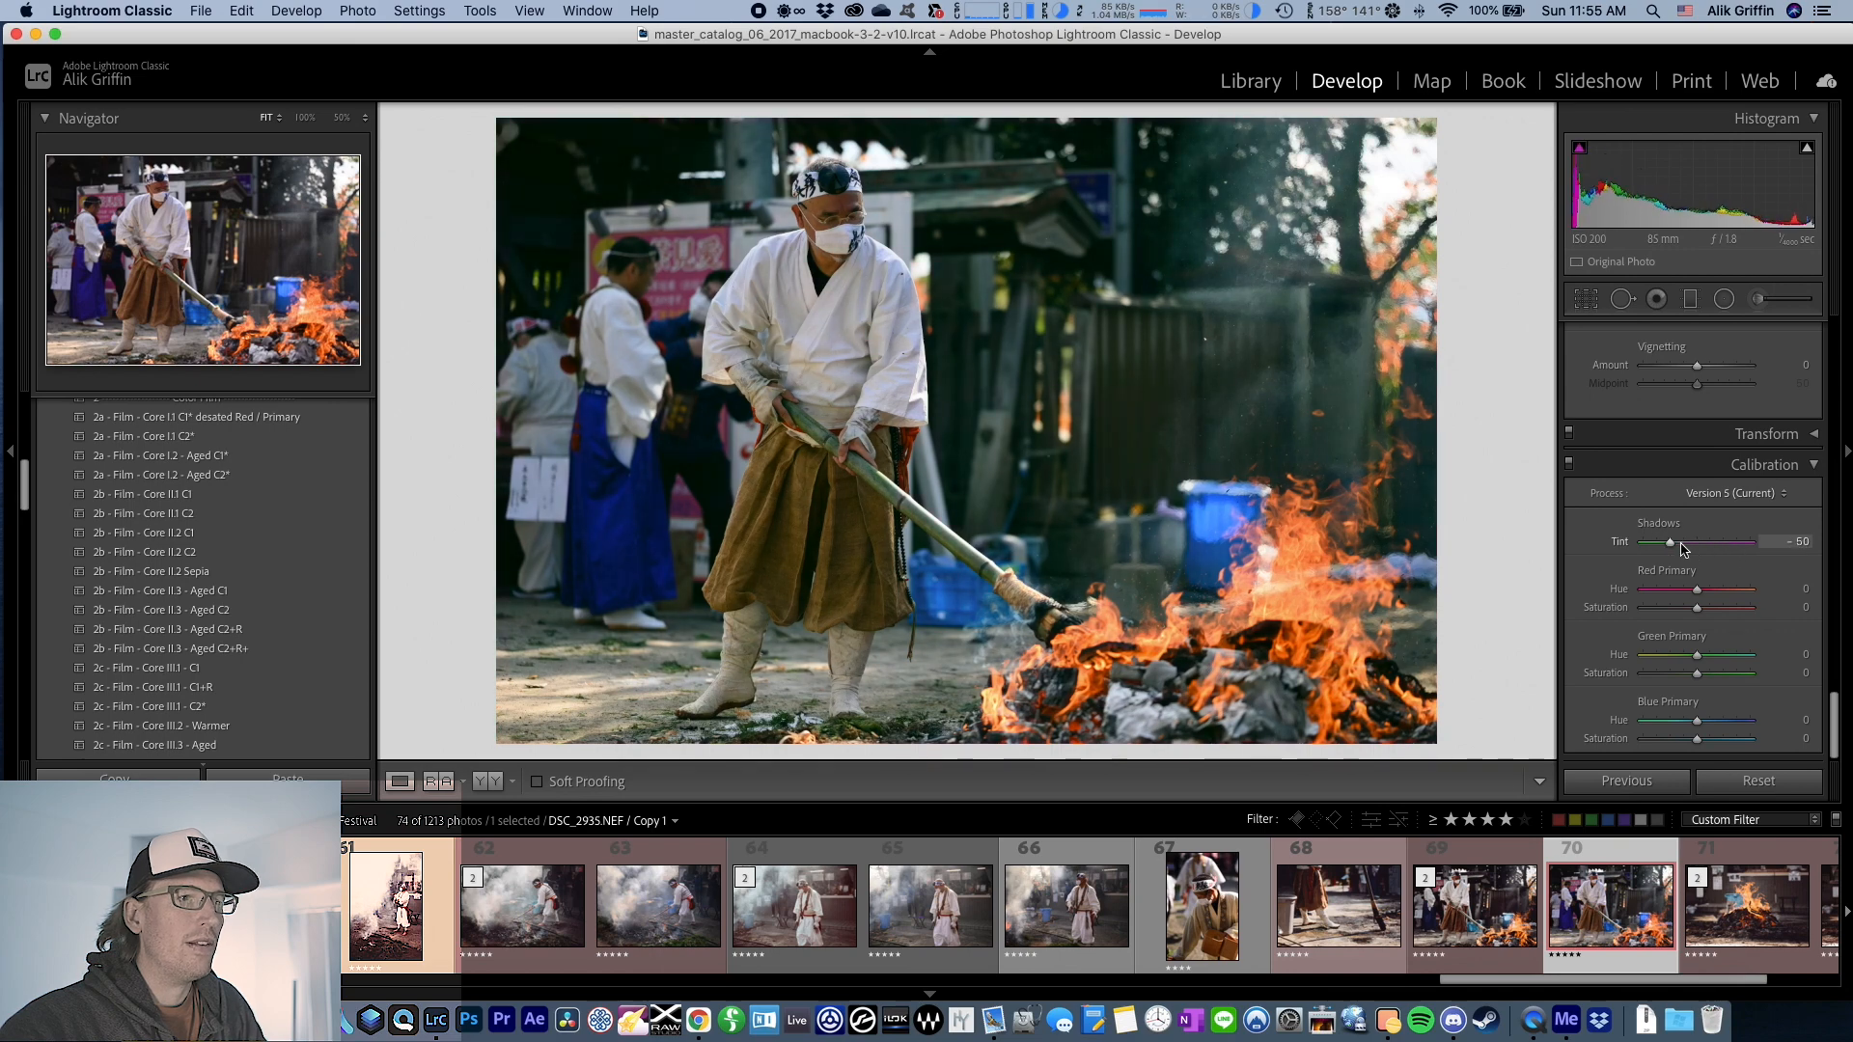
double_click(1642, 543)
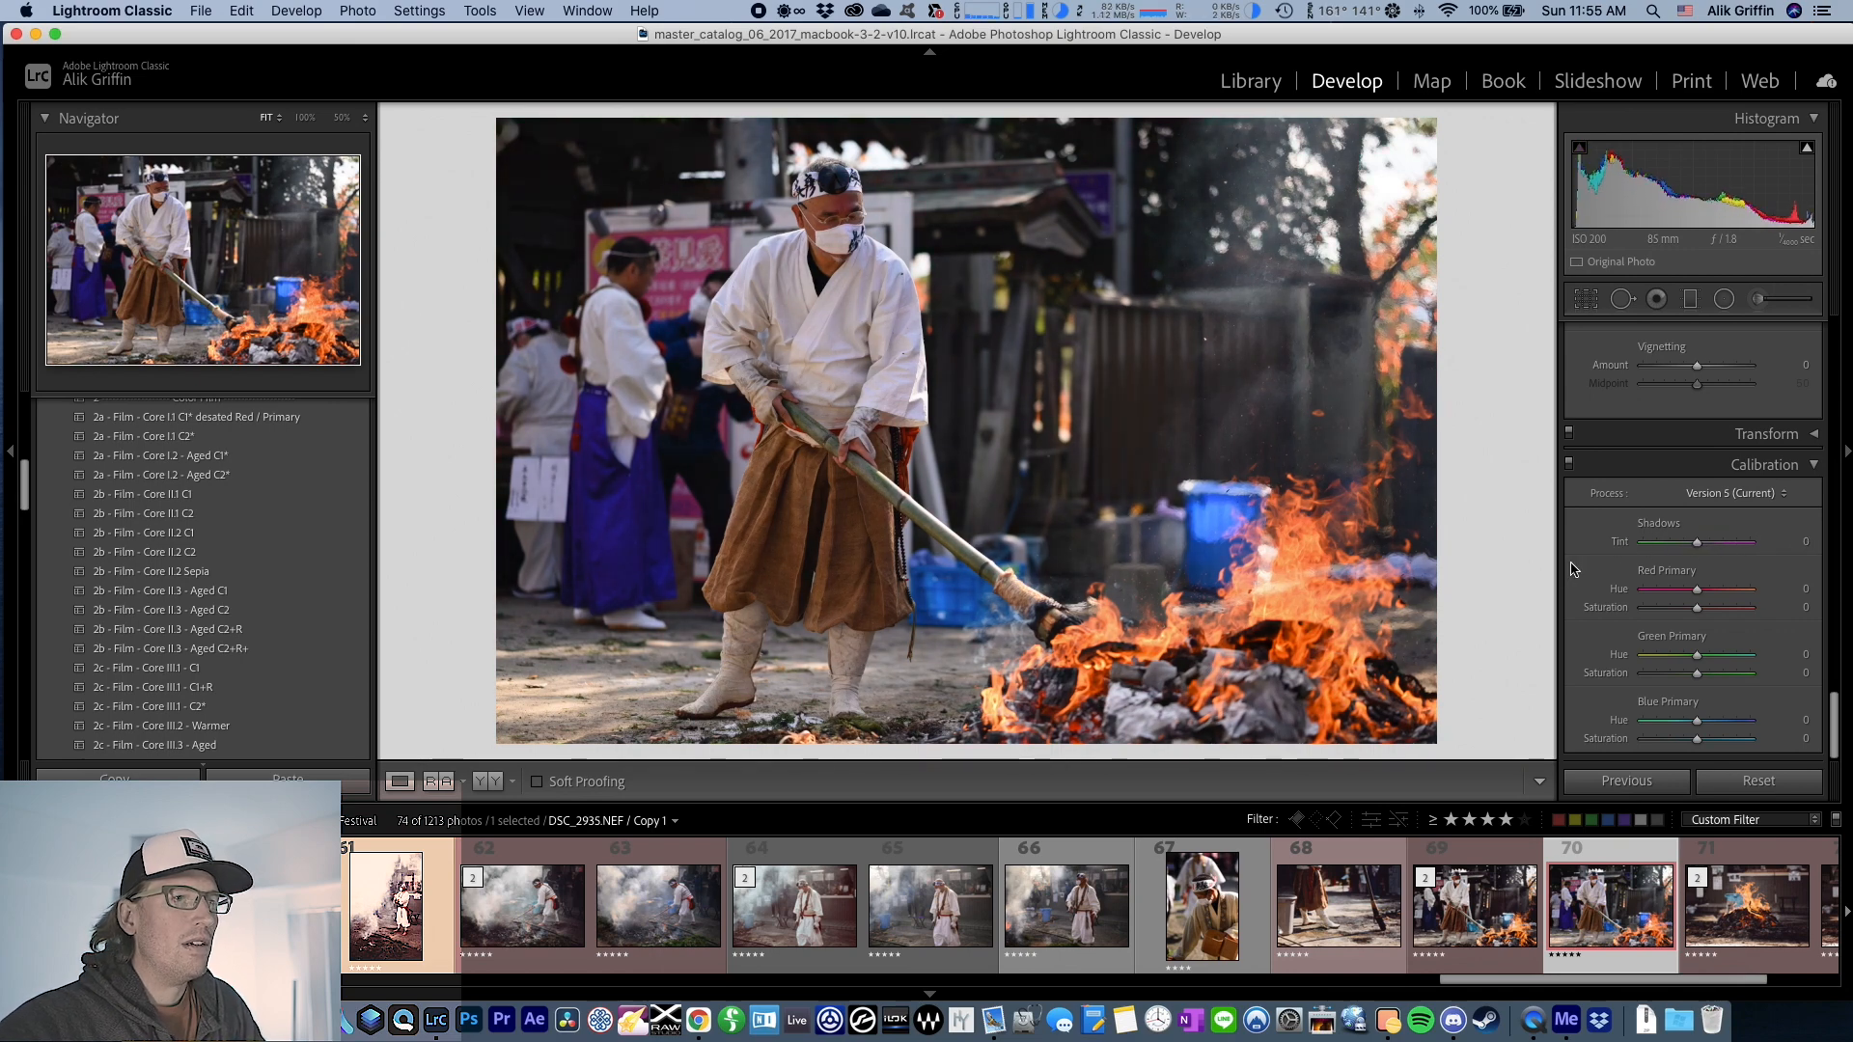
drag(1697, 589, 1745, 589)
double_click(1621, 592)
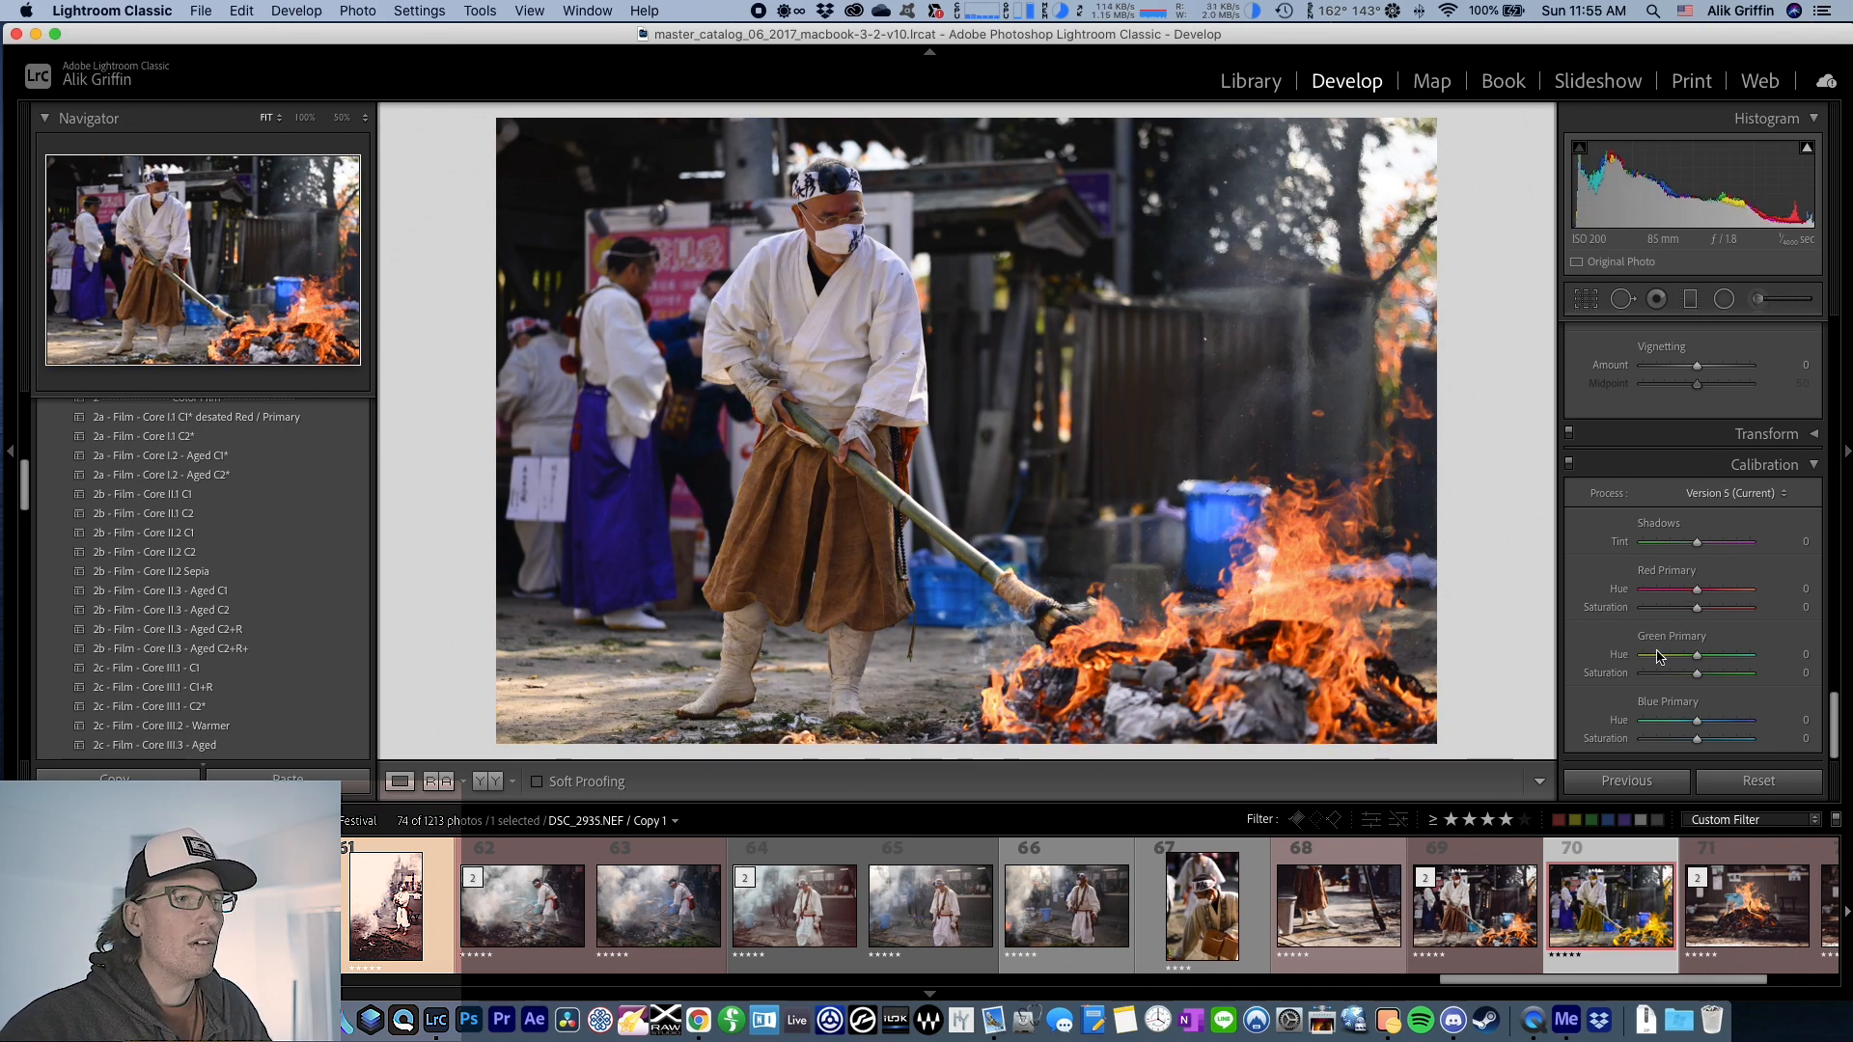
- Try shifting the Blue Primary Hue in Calibration and reset it to 0
mouse_move(1695, 720)
mouse_down()
mouse_move(1737, 721)
mouse_move(1610, 726)
mouse_move(1737, 726)
mouse_move(1695, 724)
mouse_up()
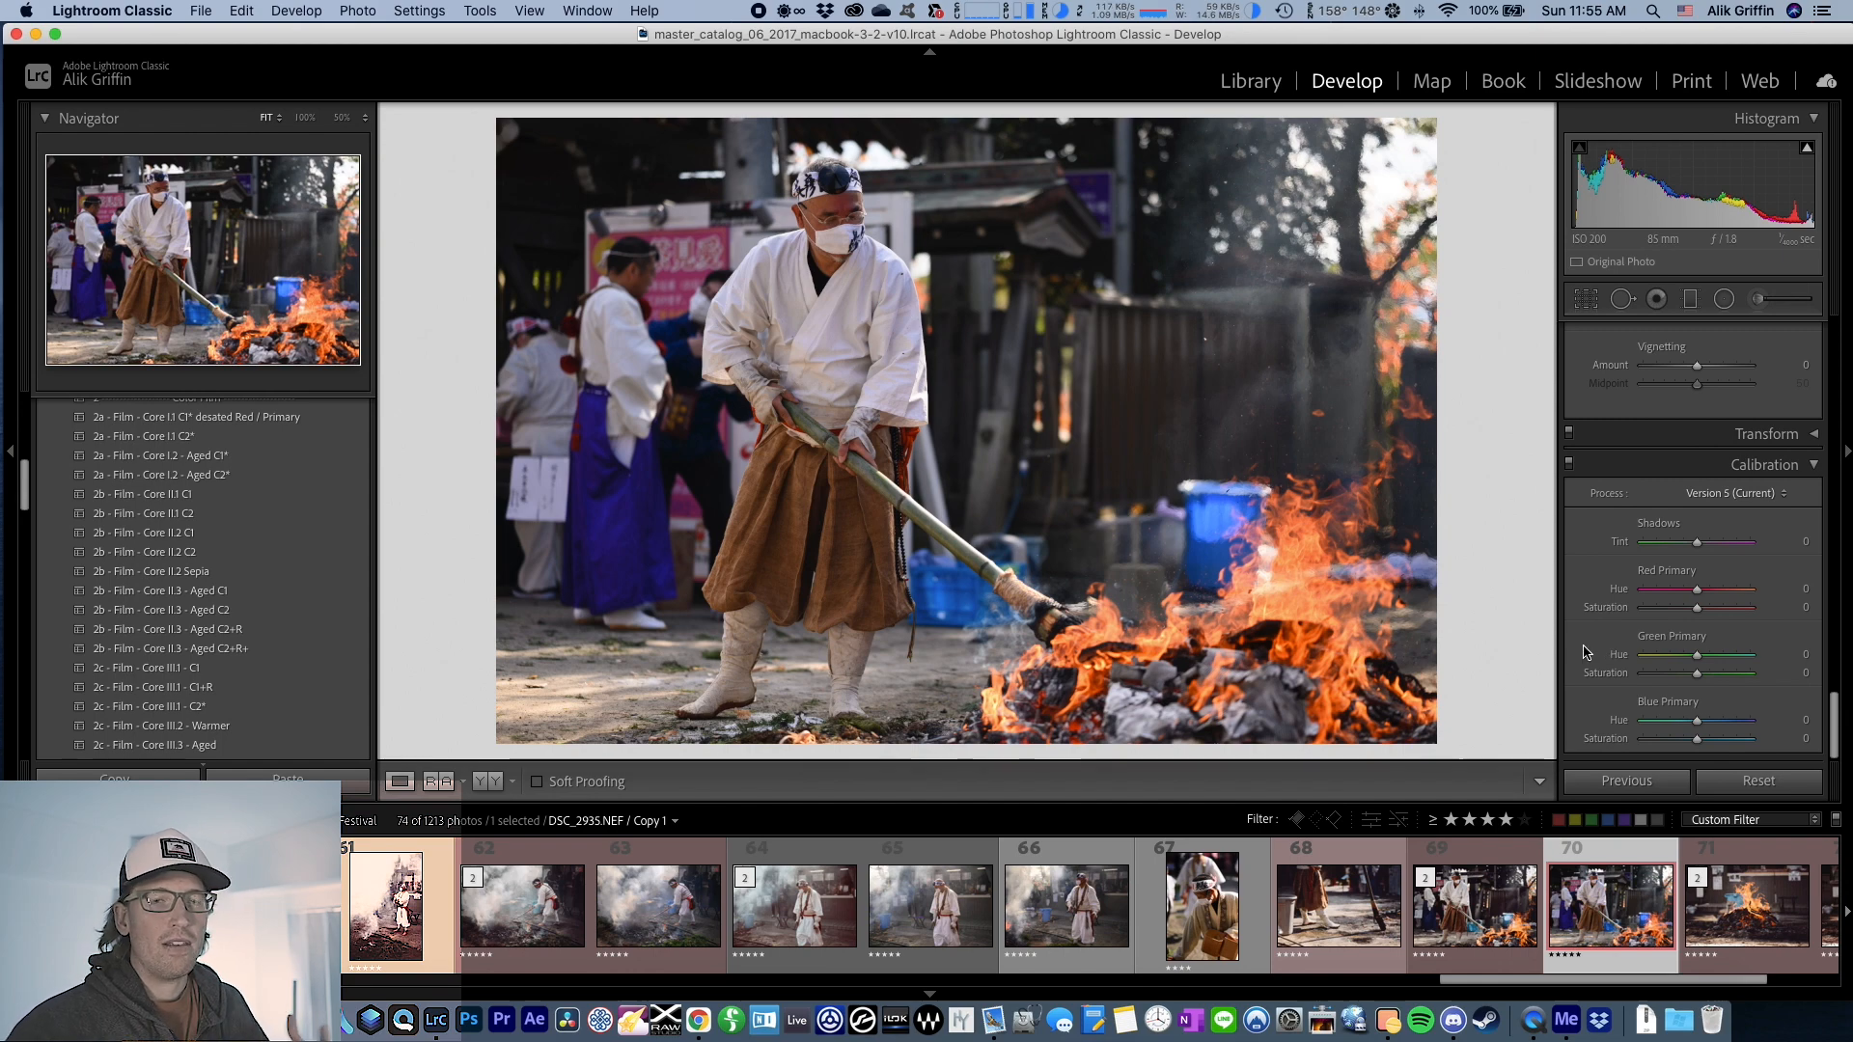
drag(1704, 714, 1502, 560)
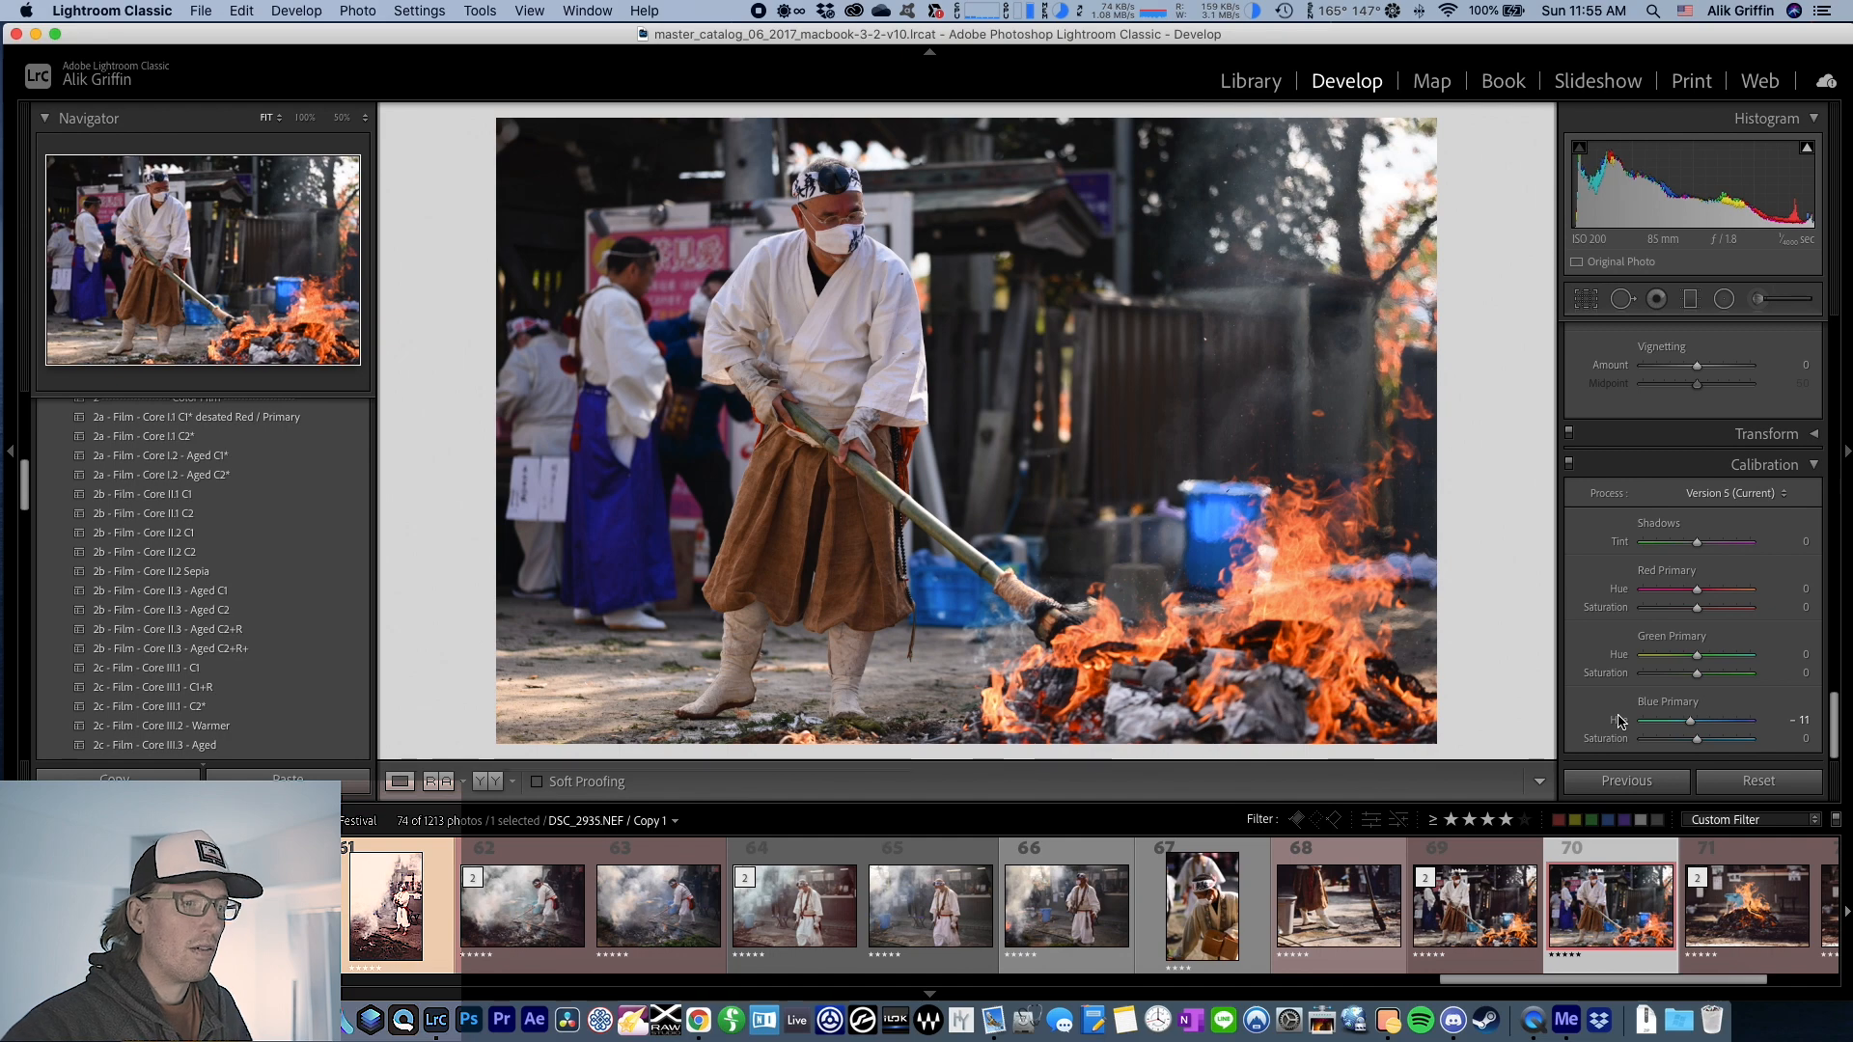
double_click(1622, 725)
- Compare a Calibration Shadows Tint of -52 with a Basic white balance Tint of -32, restoring both sliders
mouse_move(1696, 543)
mouse_down()
mouse_move(1650, 550)
mouse_move(1734, 552)
mouse_move(1672, 552)
mouse_up()
scroll(1605, 547, up, 6)
scroll(1605, 547, up, 15)
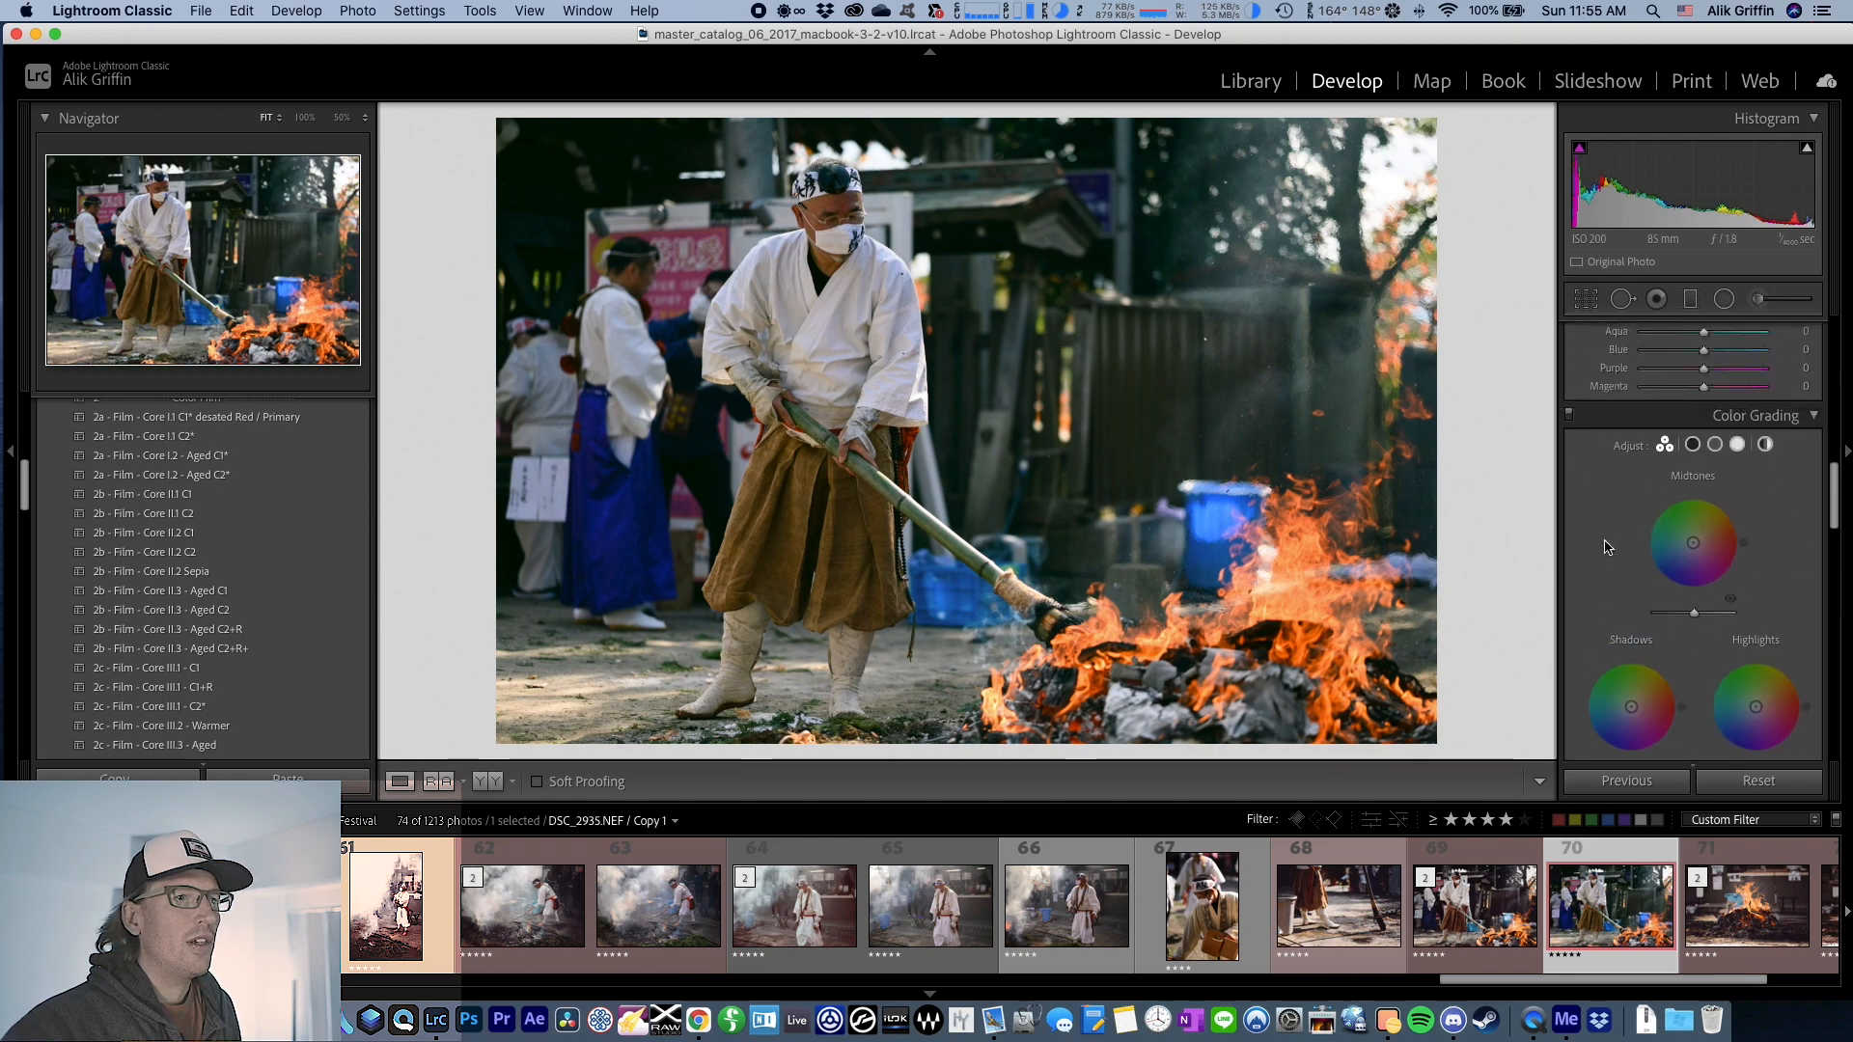
mouse_move(1686, 475)
mouse_down()
mouse_move(1754, 475)
mouse_move(1670, 476)
mouse_move(1686, 476)
mouse_up()
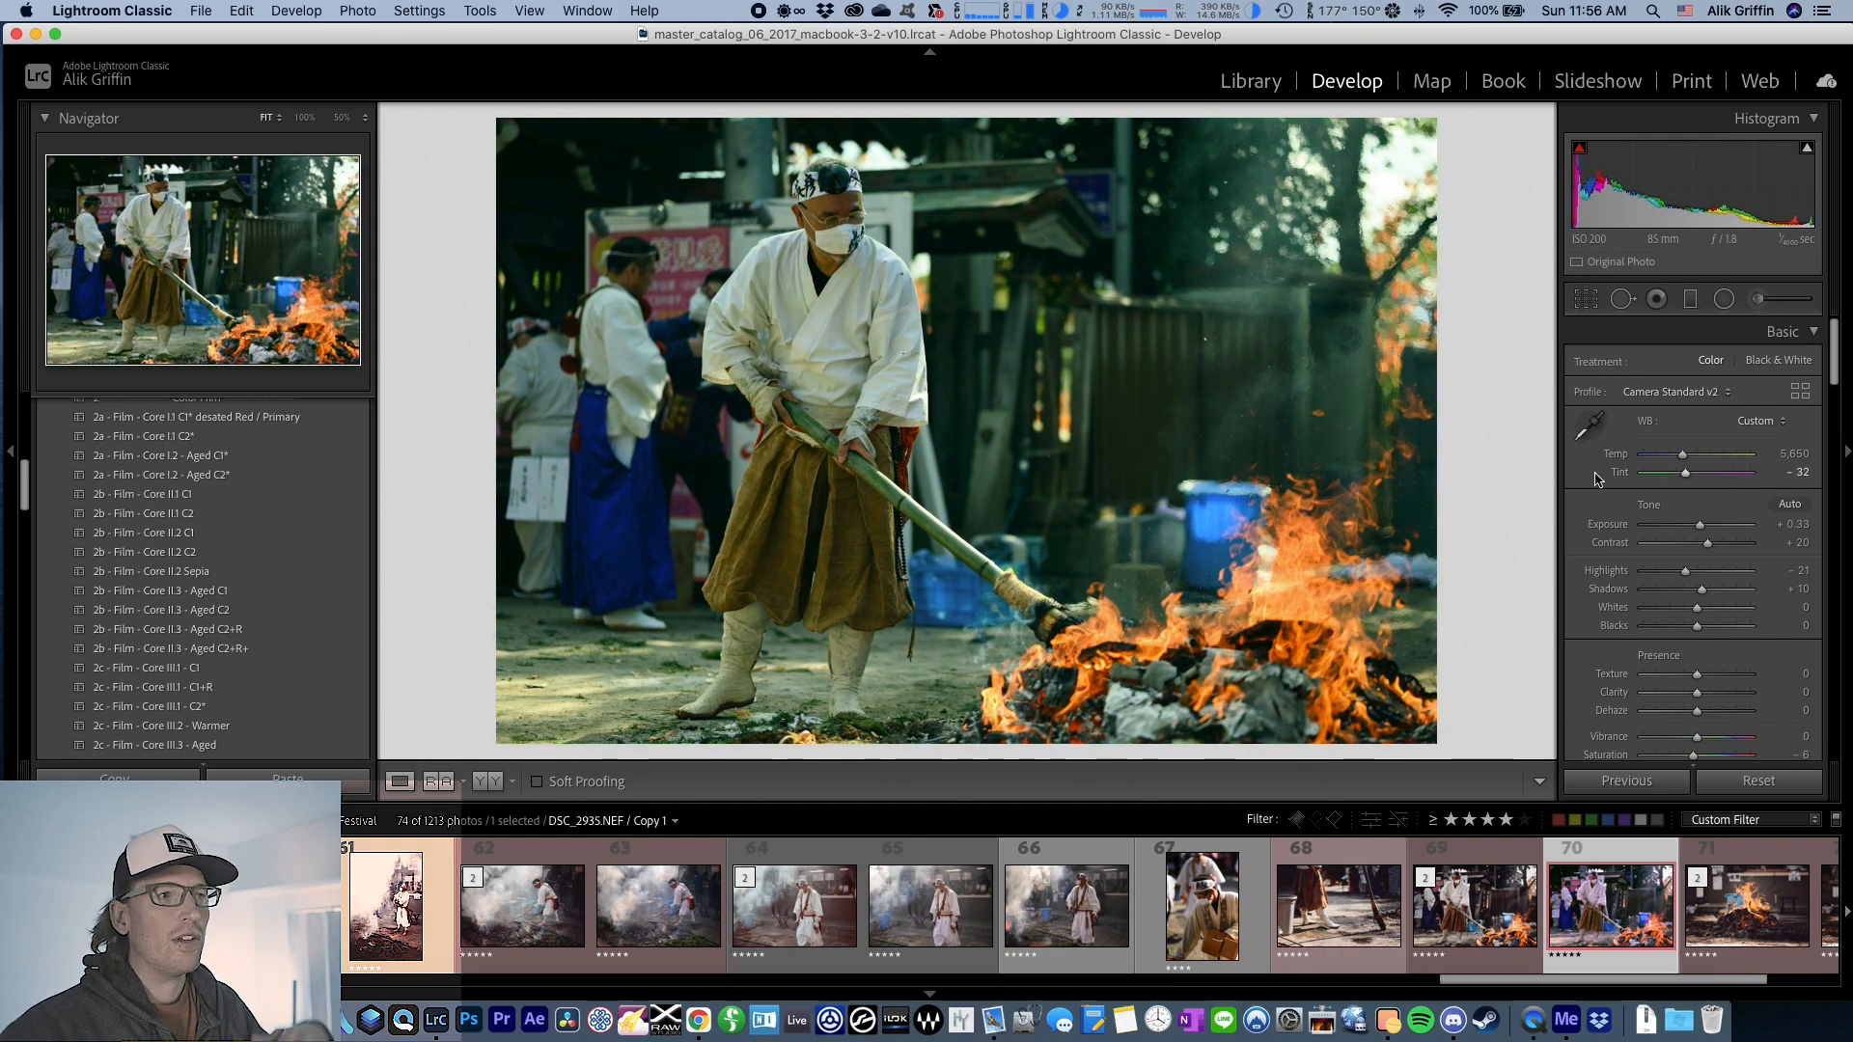
scroll(1607, 512, down, 15)
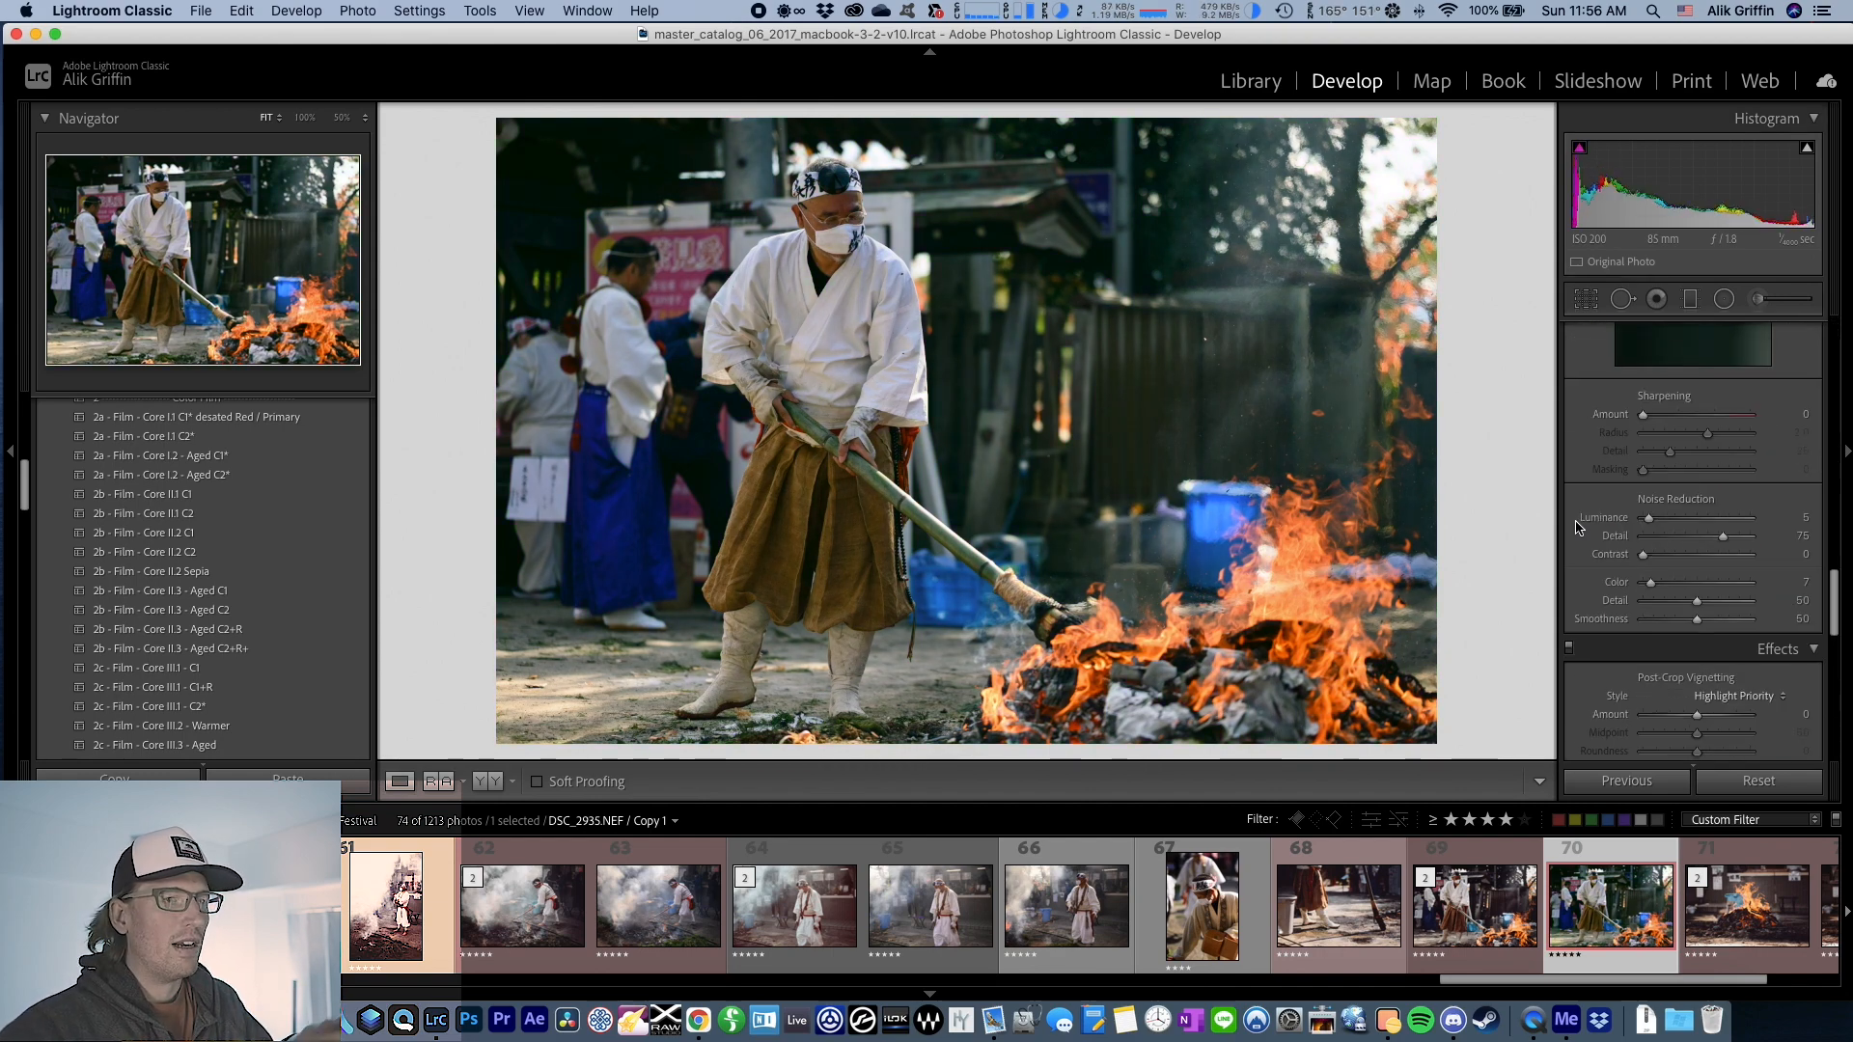
scroll(1590, 551, down, 5)
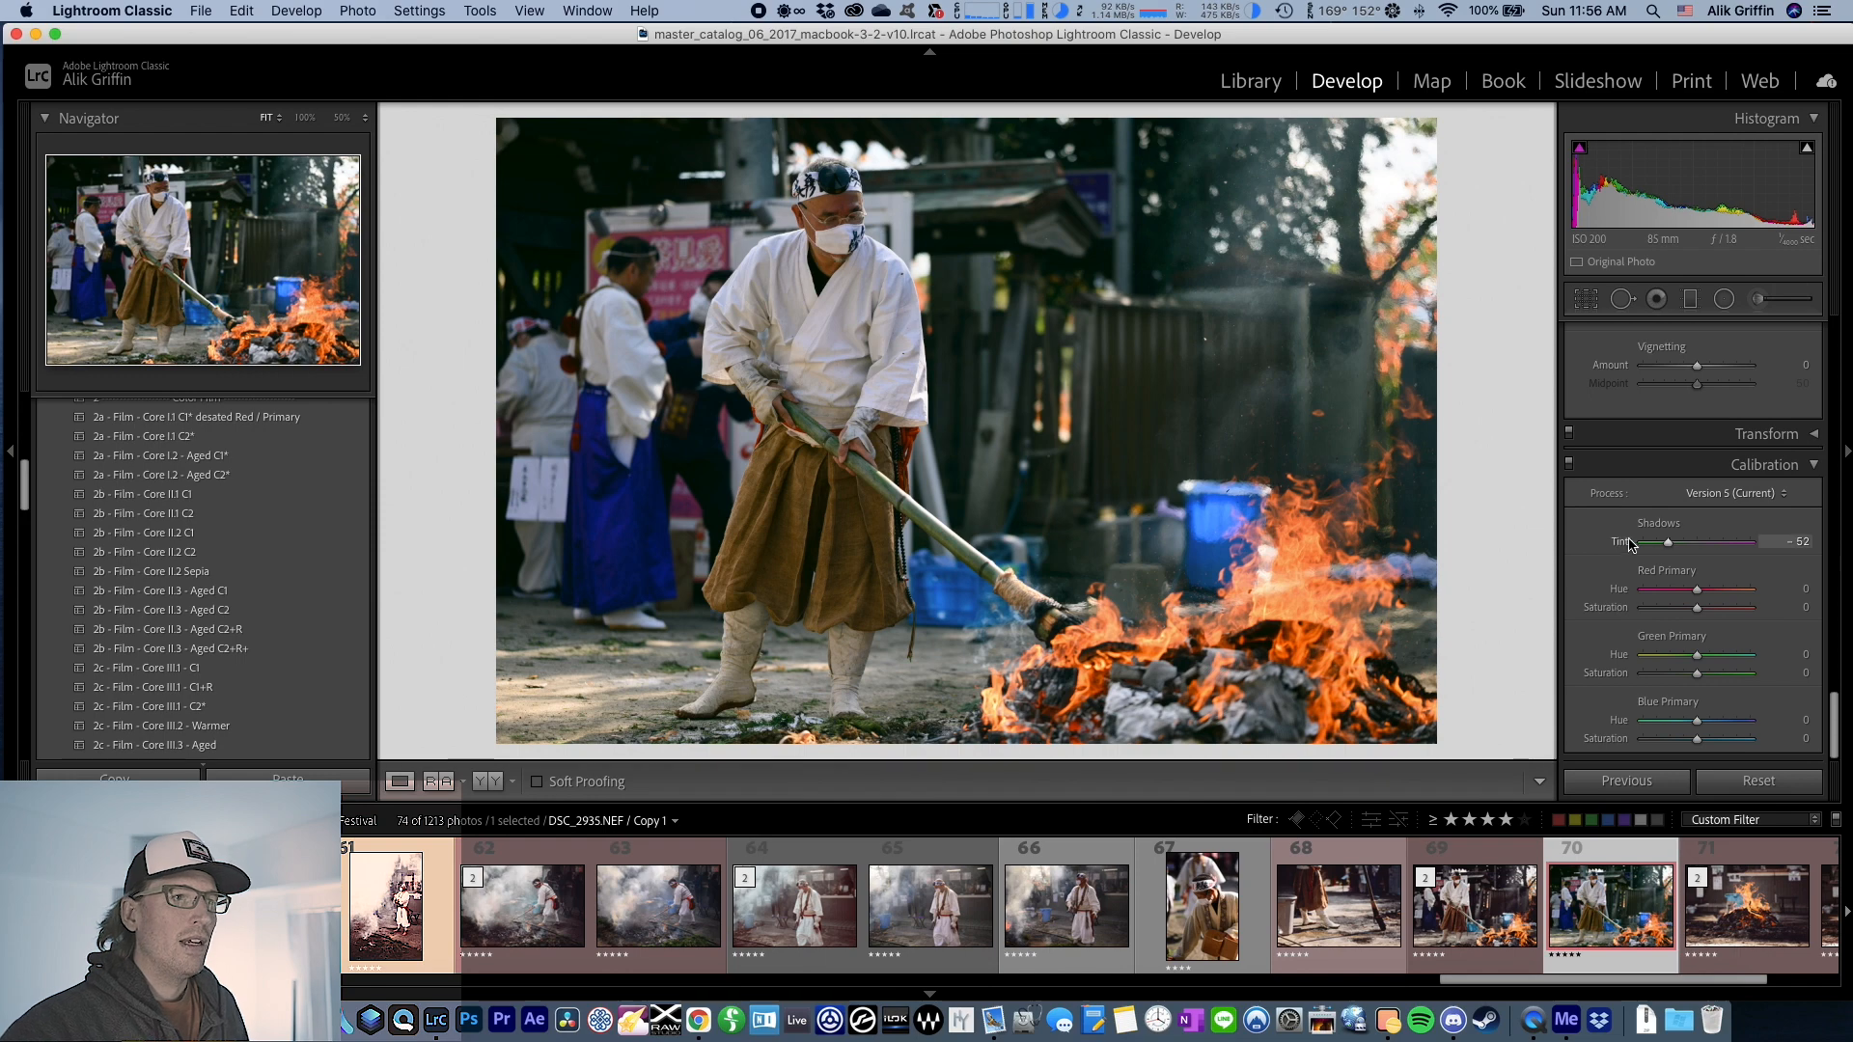
double_click(1620, 542)
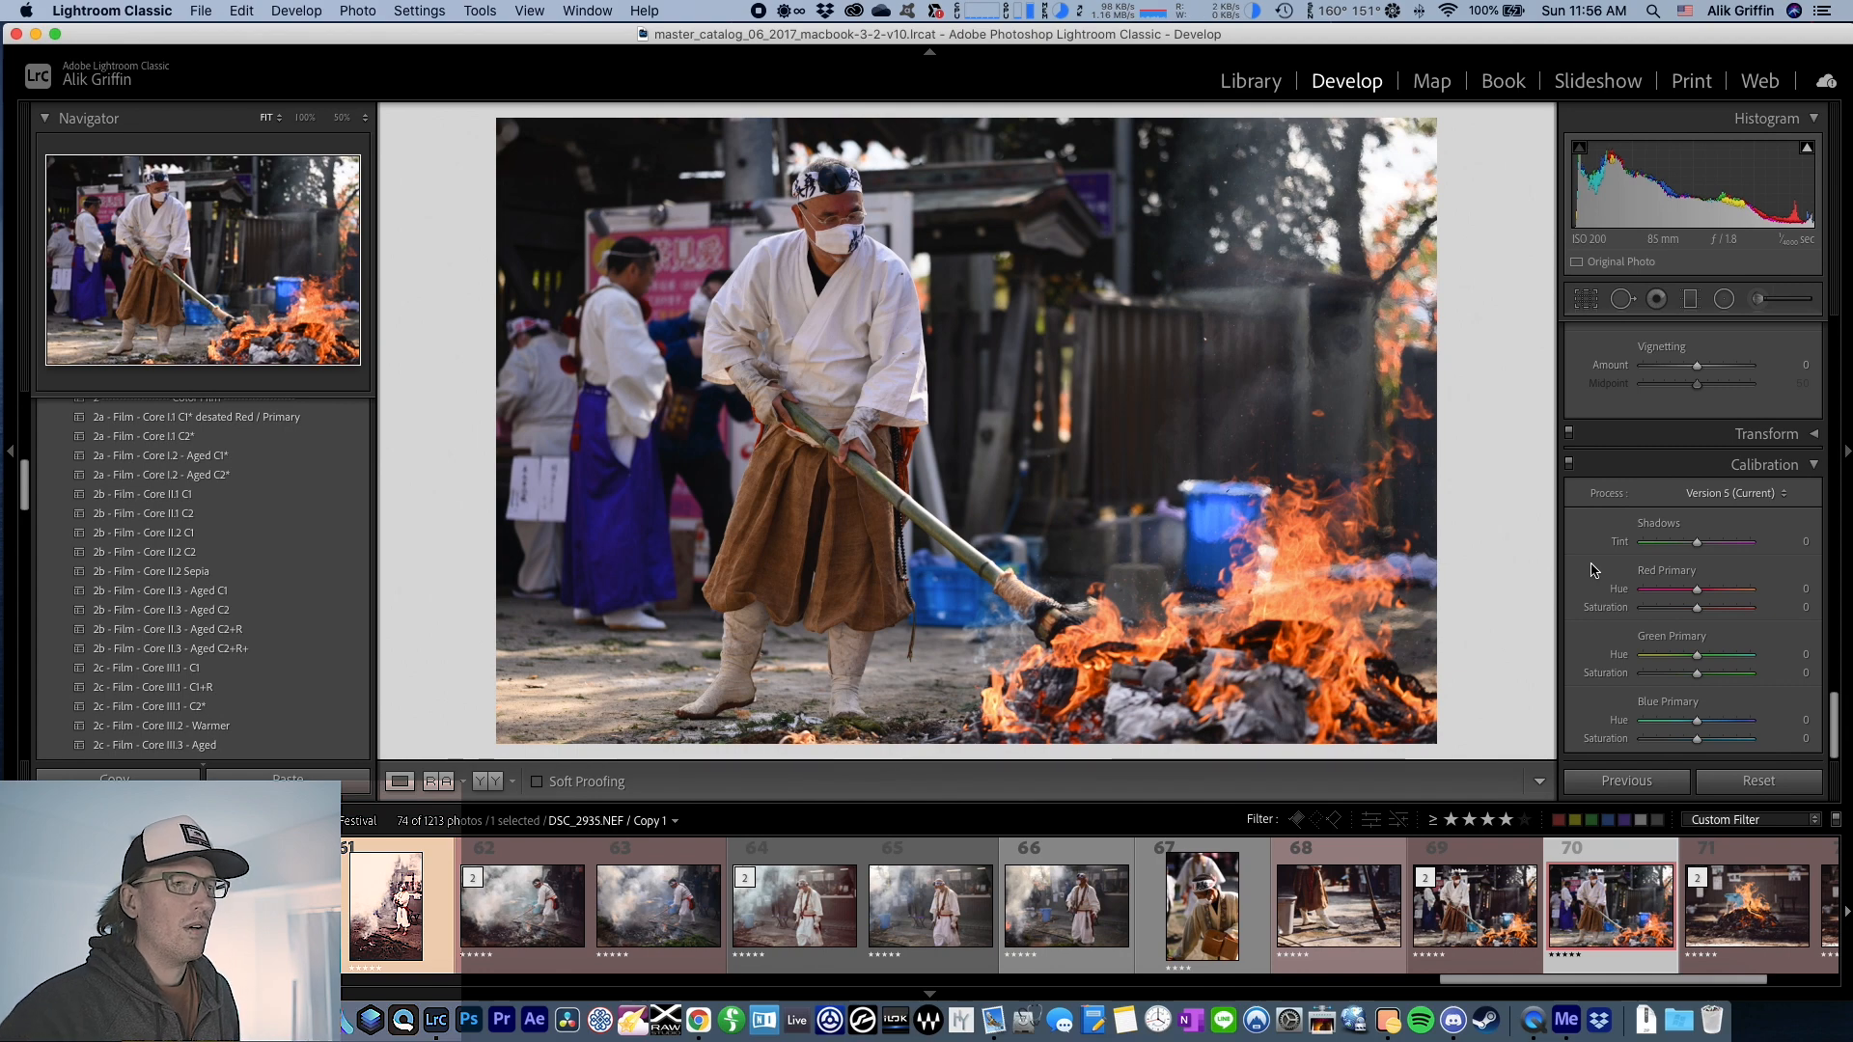
- Try a Blue Primary Hue of -84 combined with a Red Primary Hue of +44, and reset both to 0
drag(1696, 721, 1690, 721)
double_click(1619, 720)
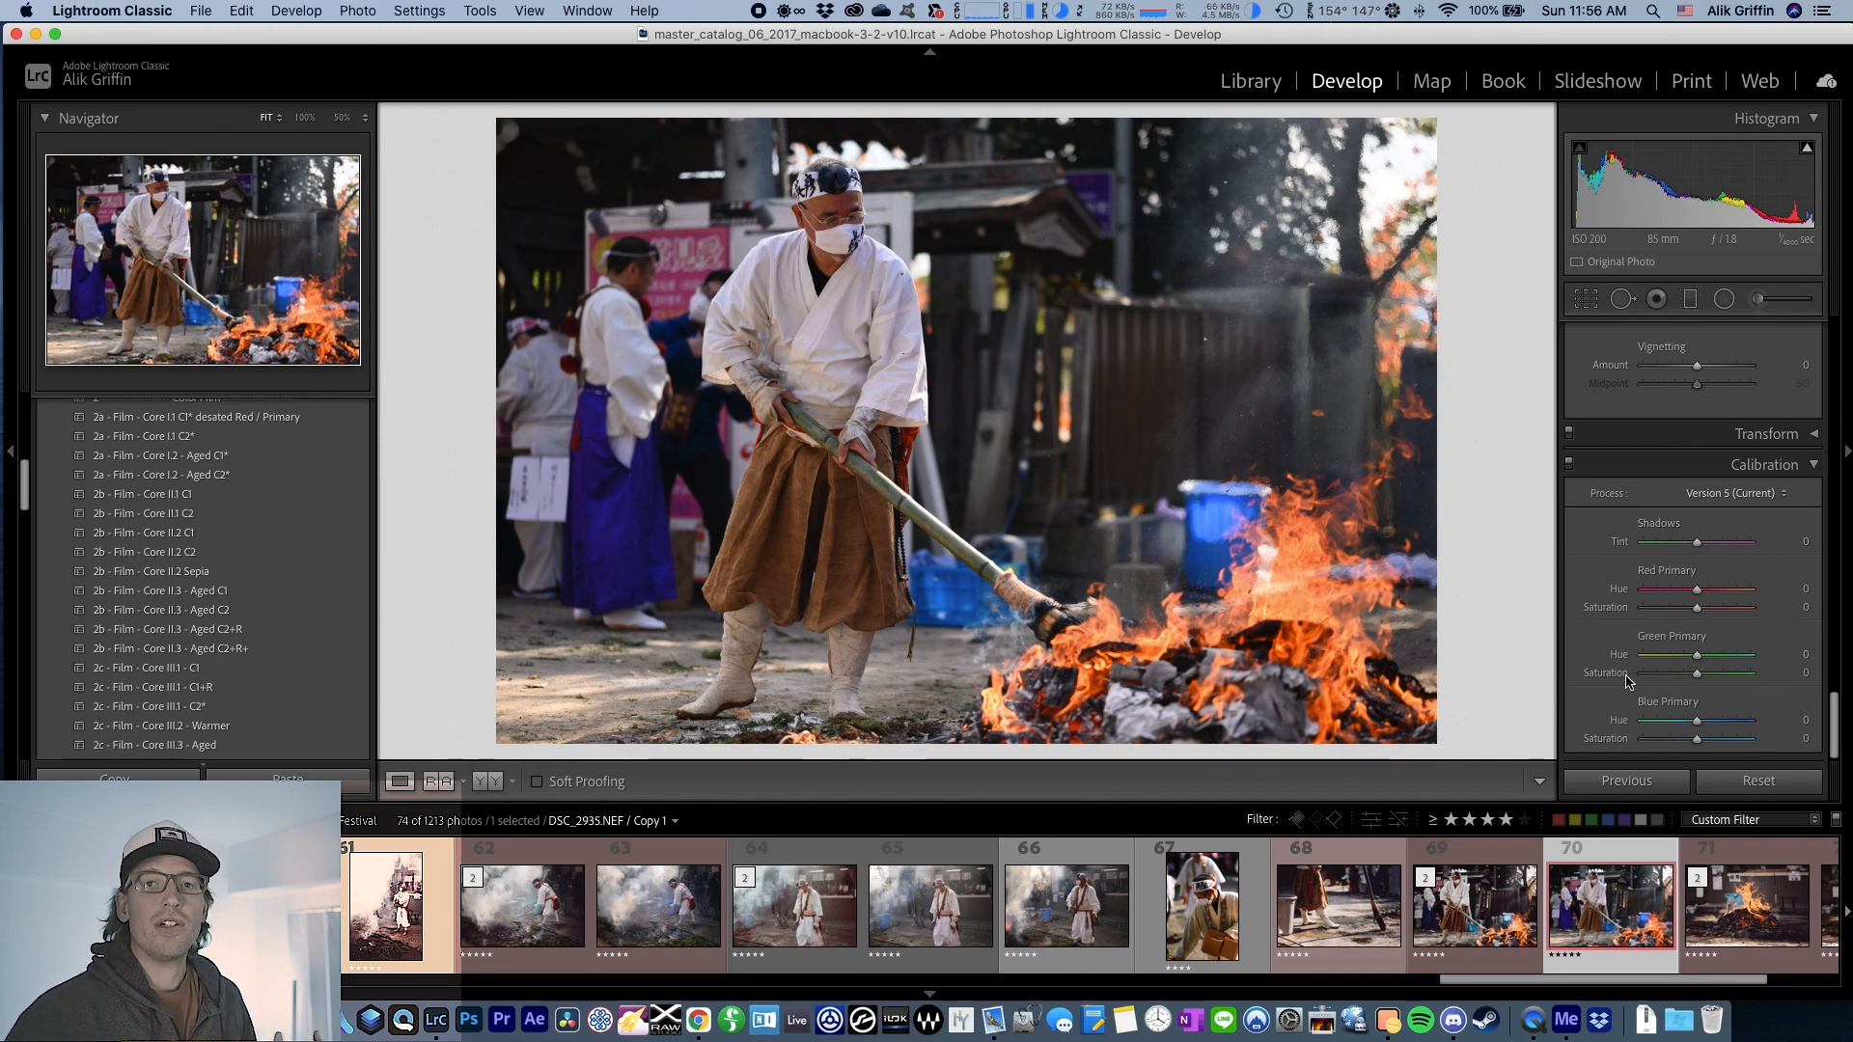
drag(1697, 726, 1650, 723)
drag(1689, 592, 1721, 591)
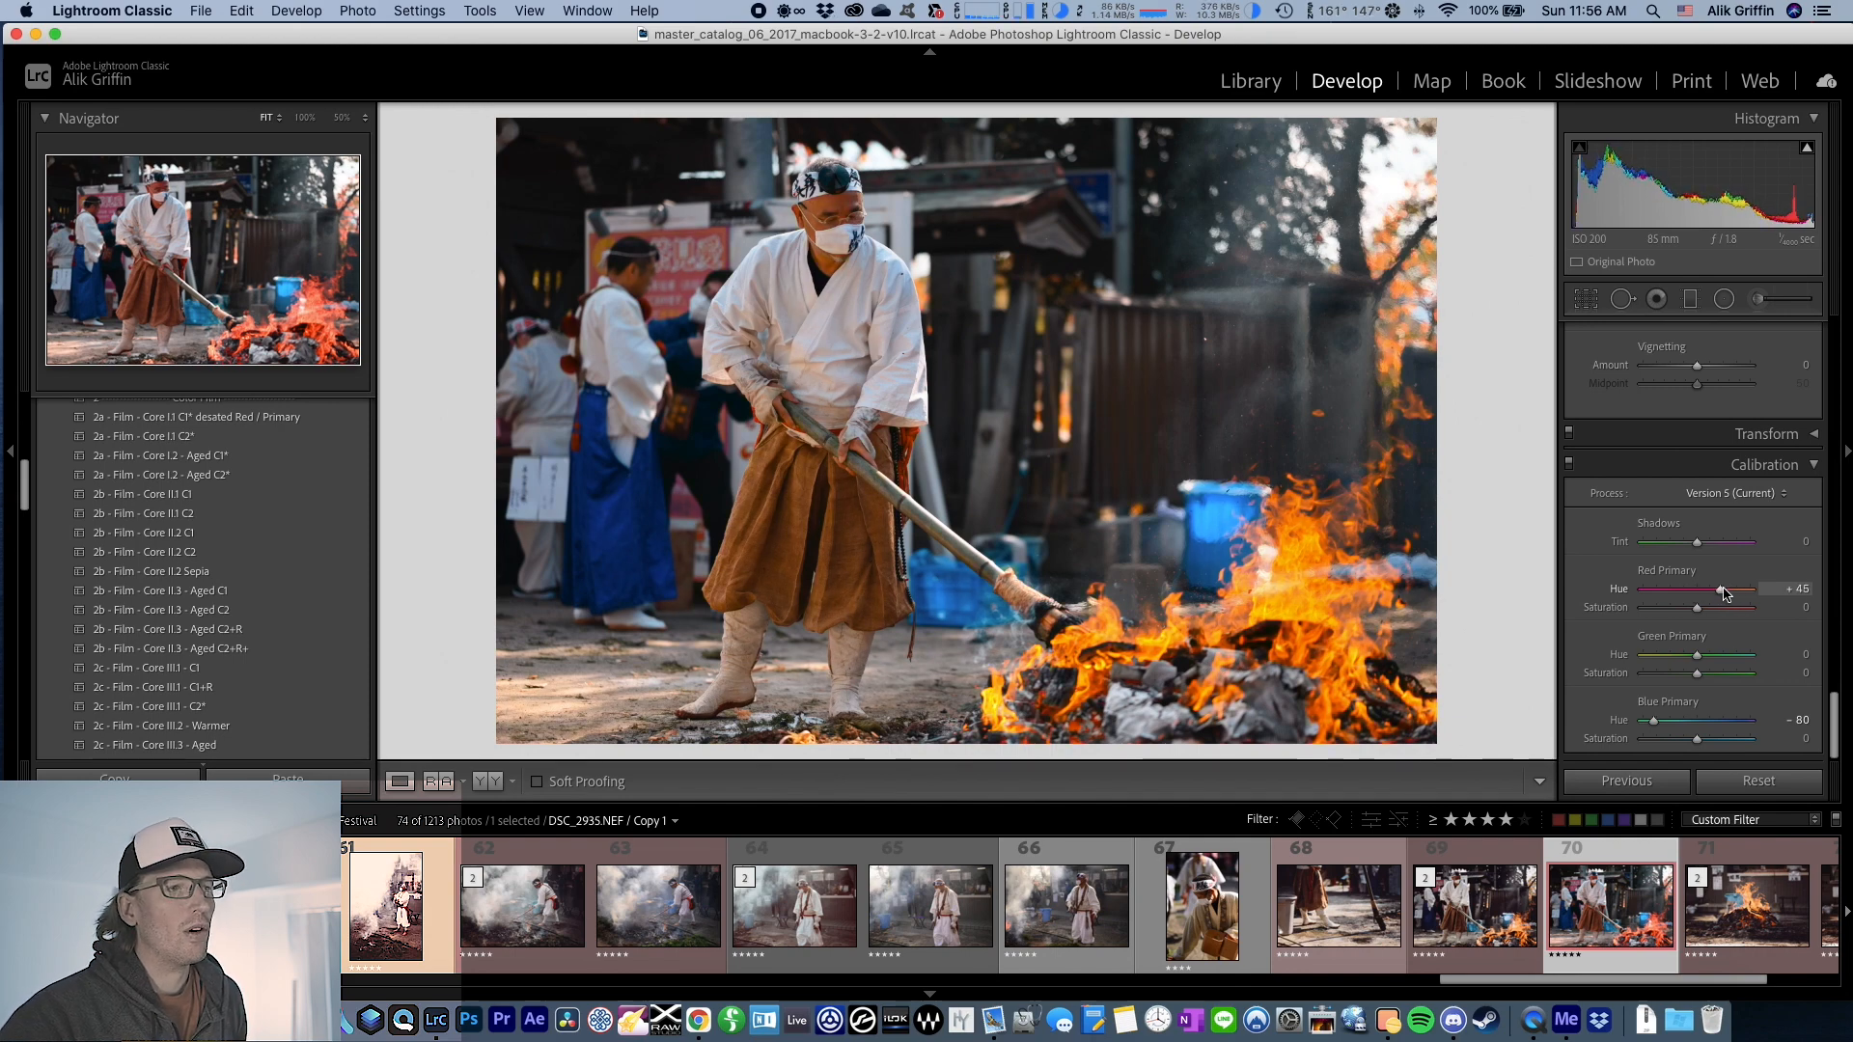
drag(1654, 721, 1651, 721)
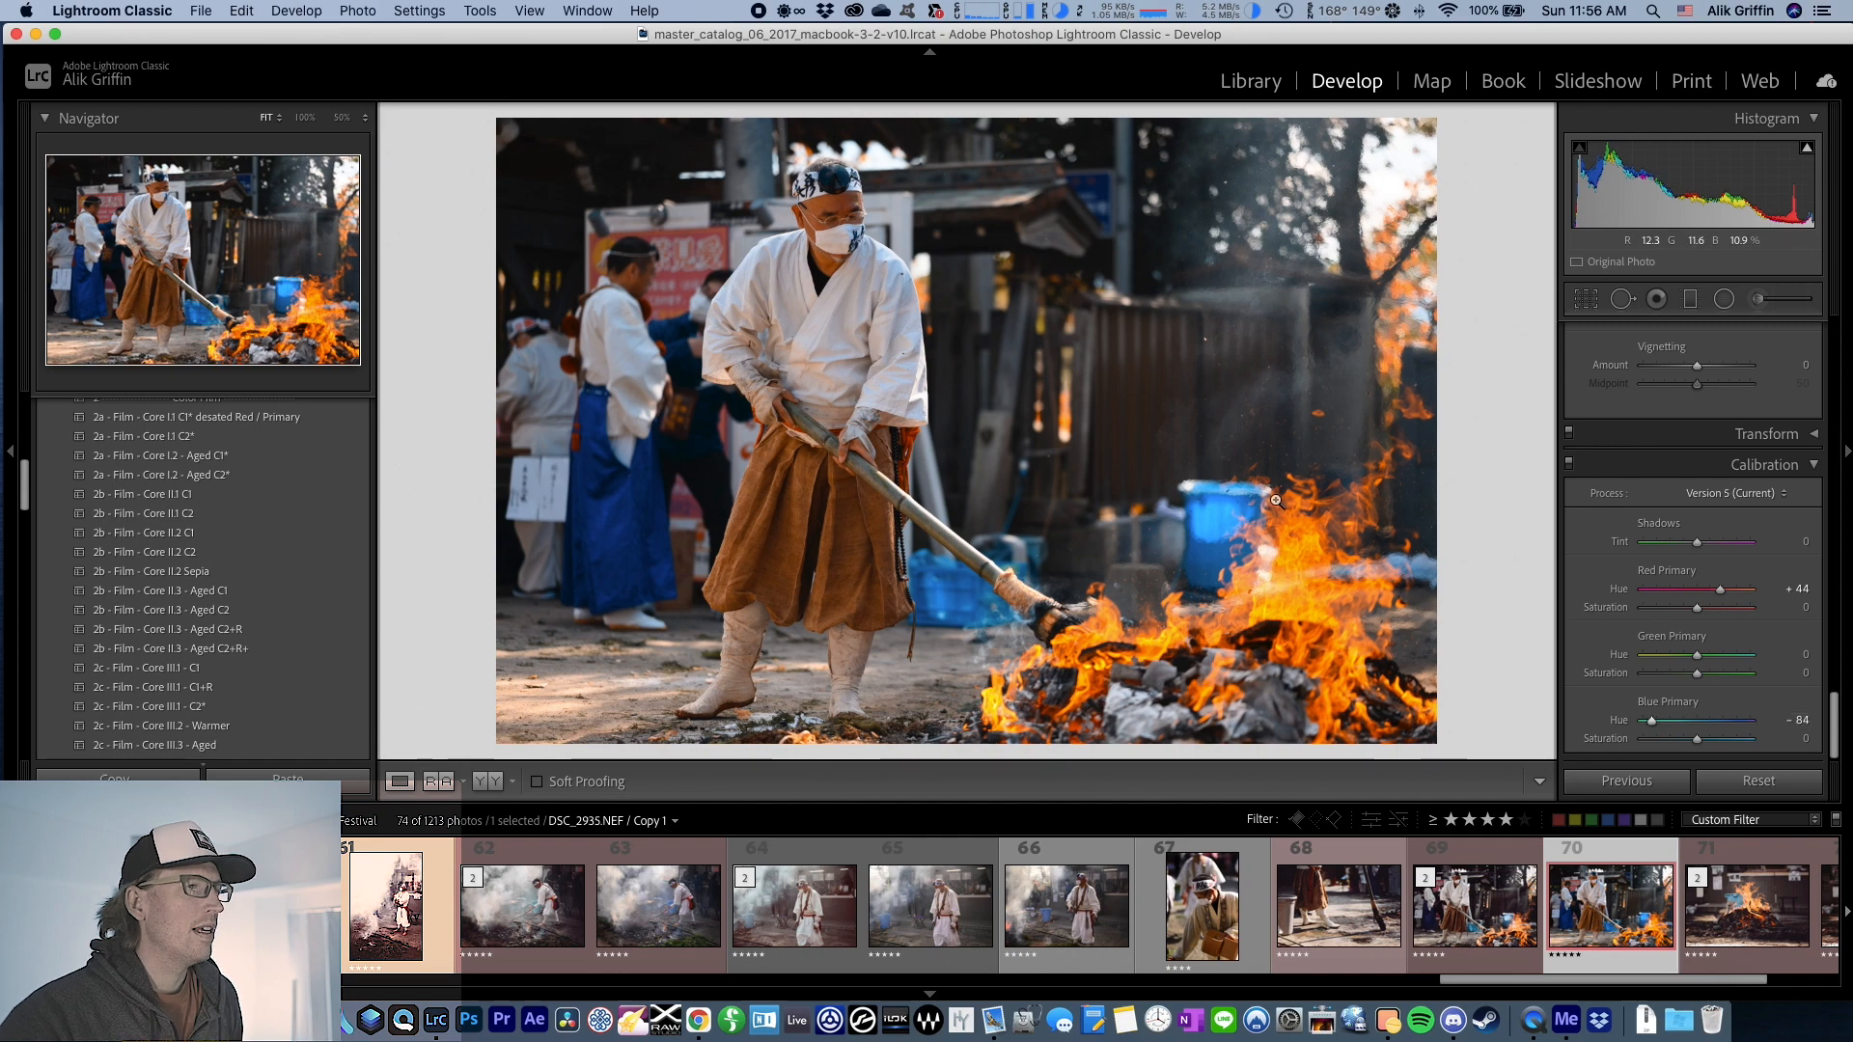
double_click(1618, 719)
double_click(1618, 591)
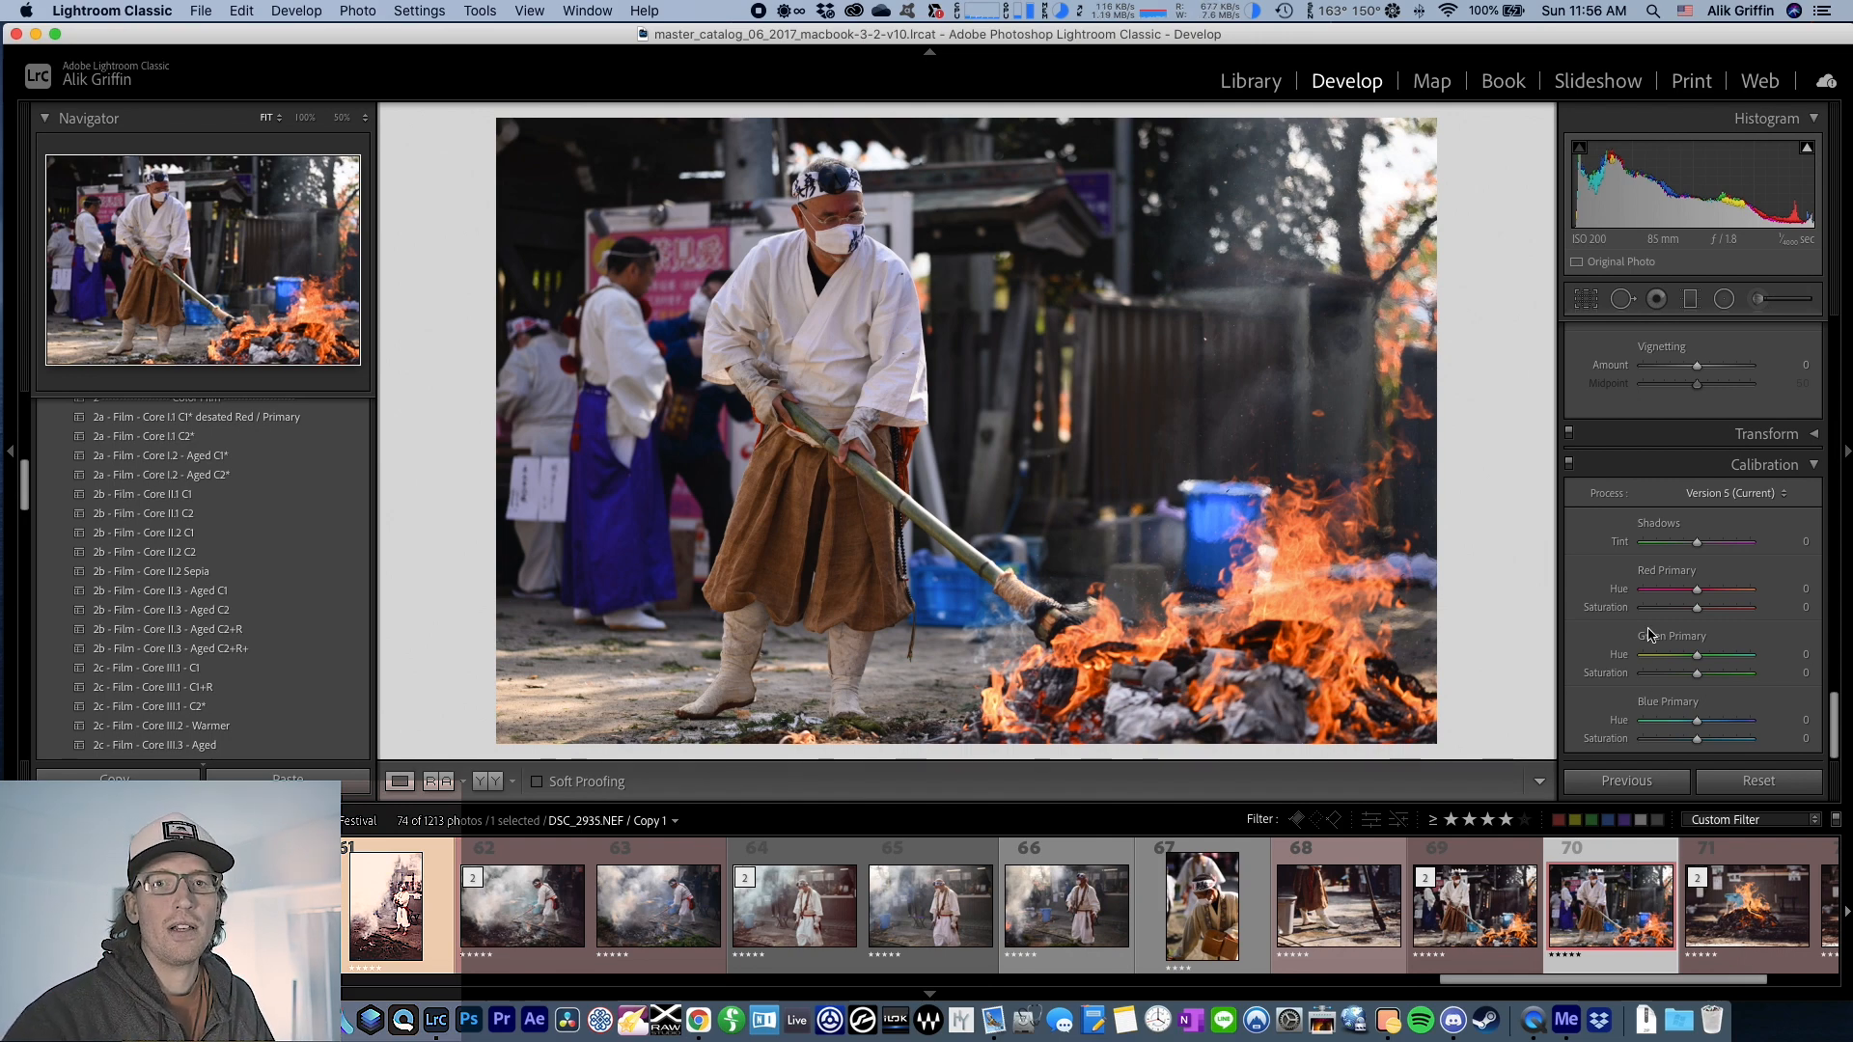
- Try a Blue Primary Saturation of +100, view the HSL Hue sliders for comparison, and restore the saturation to 0
drag(1736, 738, 1753, 748)
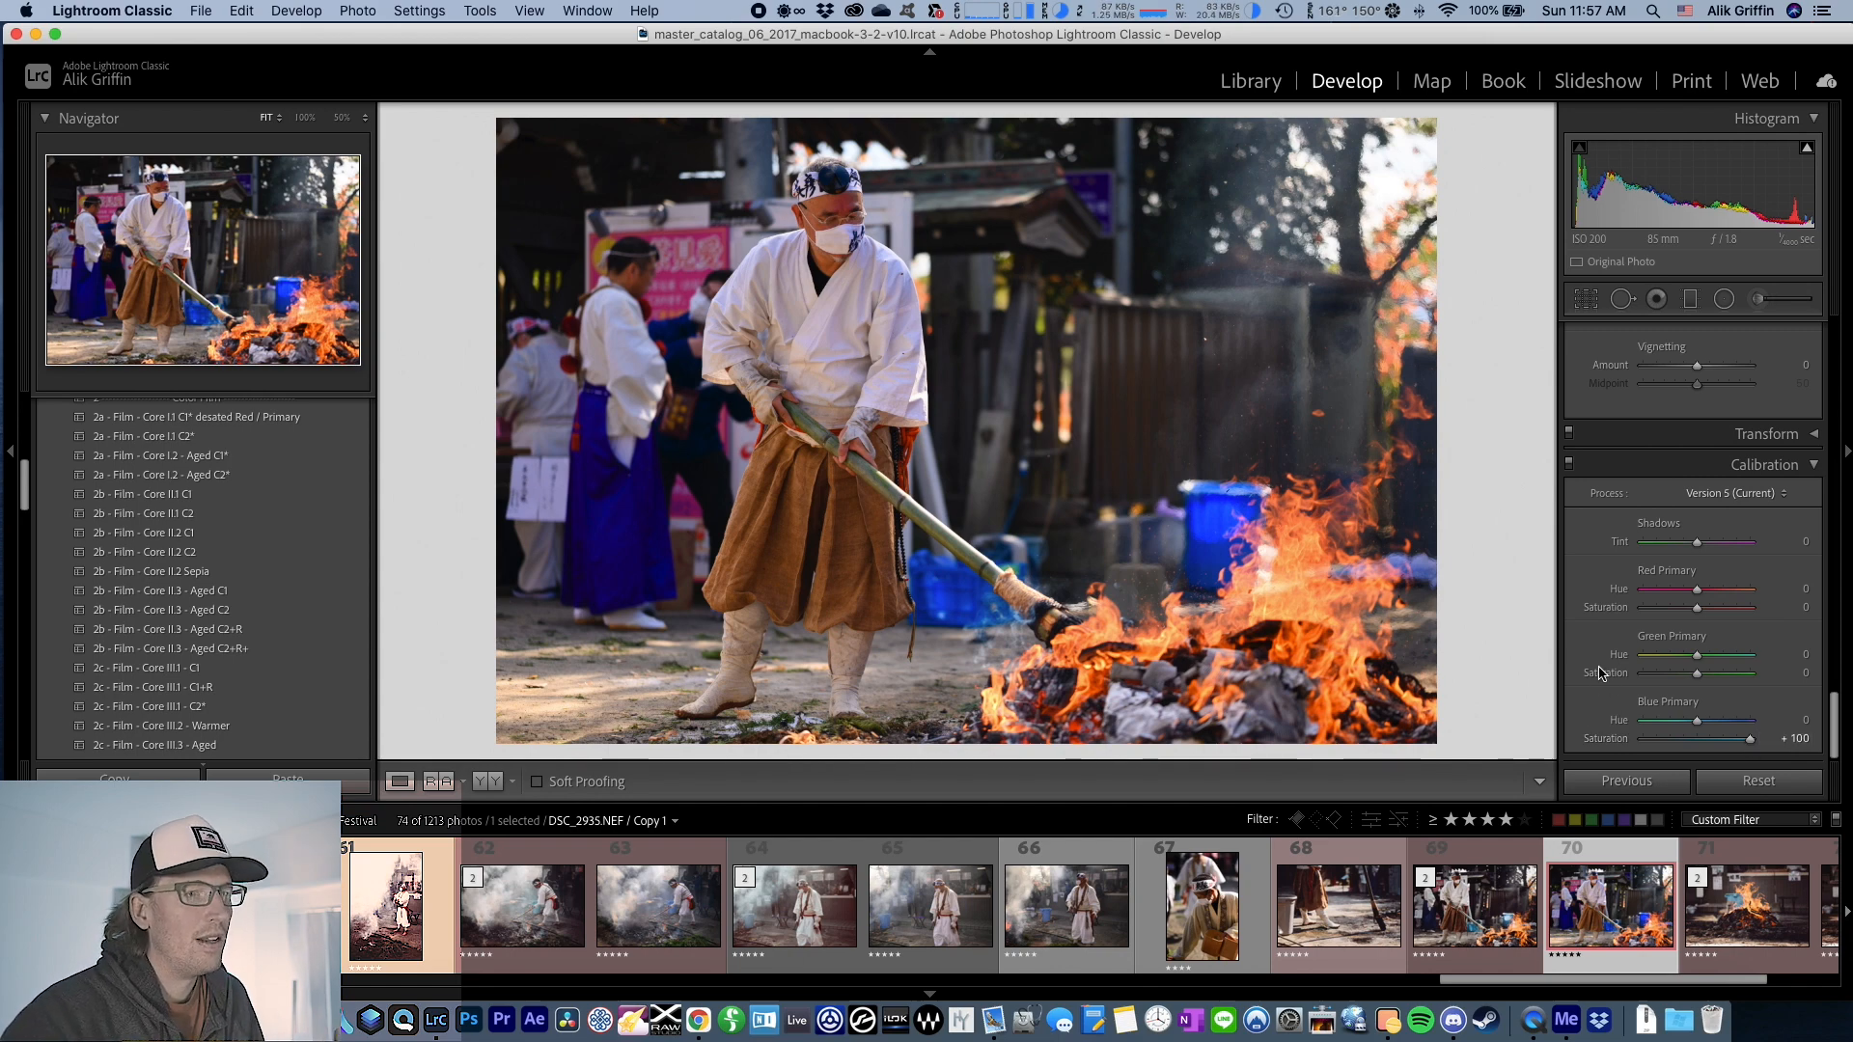
scroll(1611, 666, up, 10)
scroll(1625, 533, up, 4)
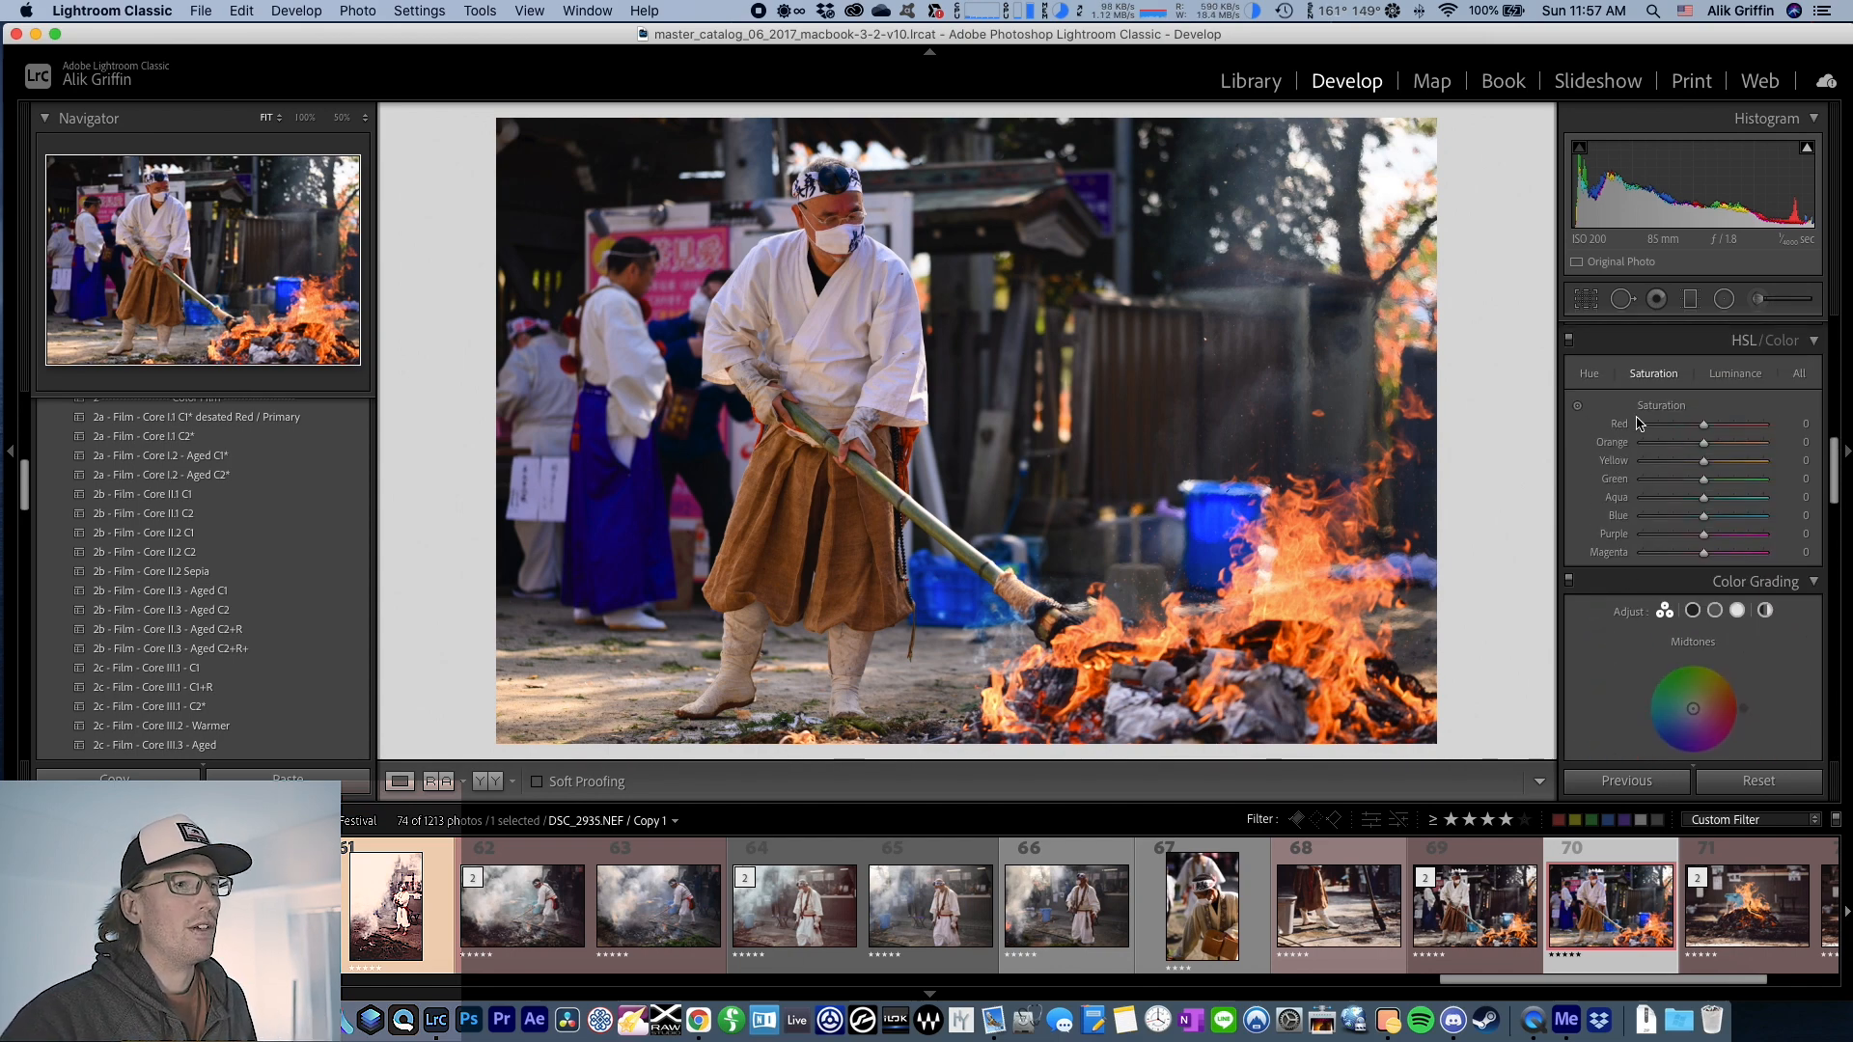
click(1590, 373)
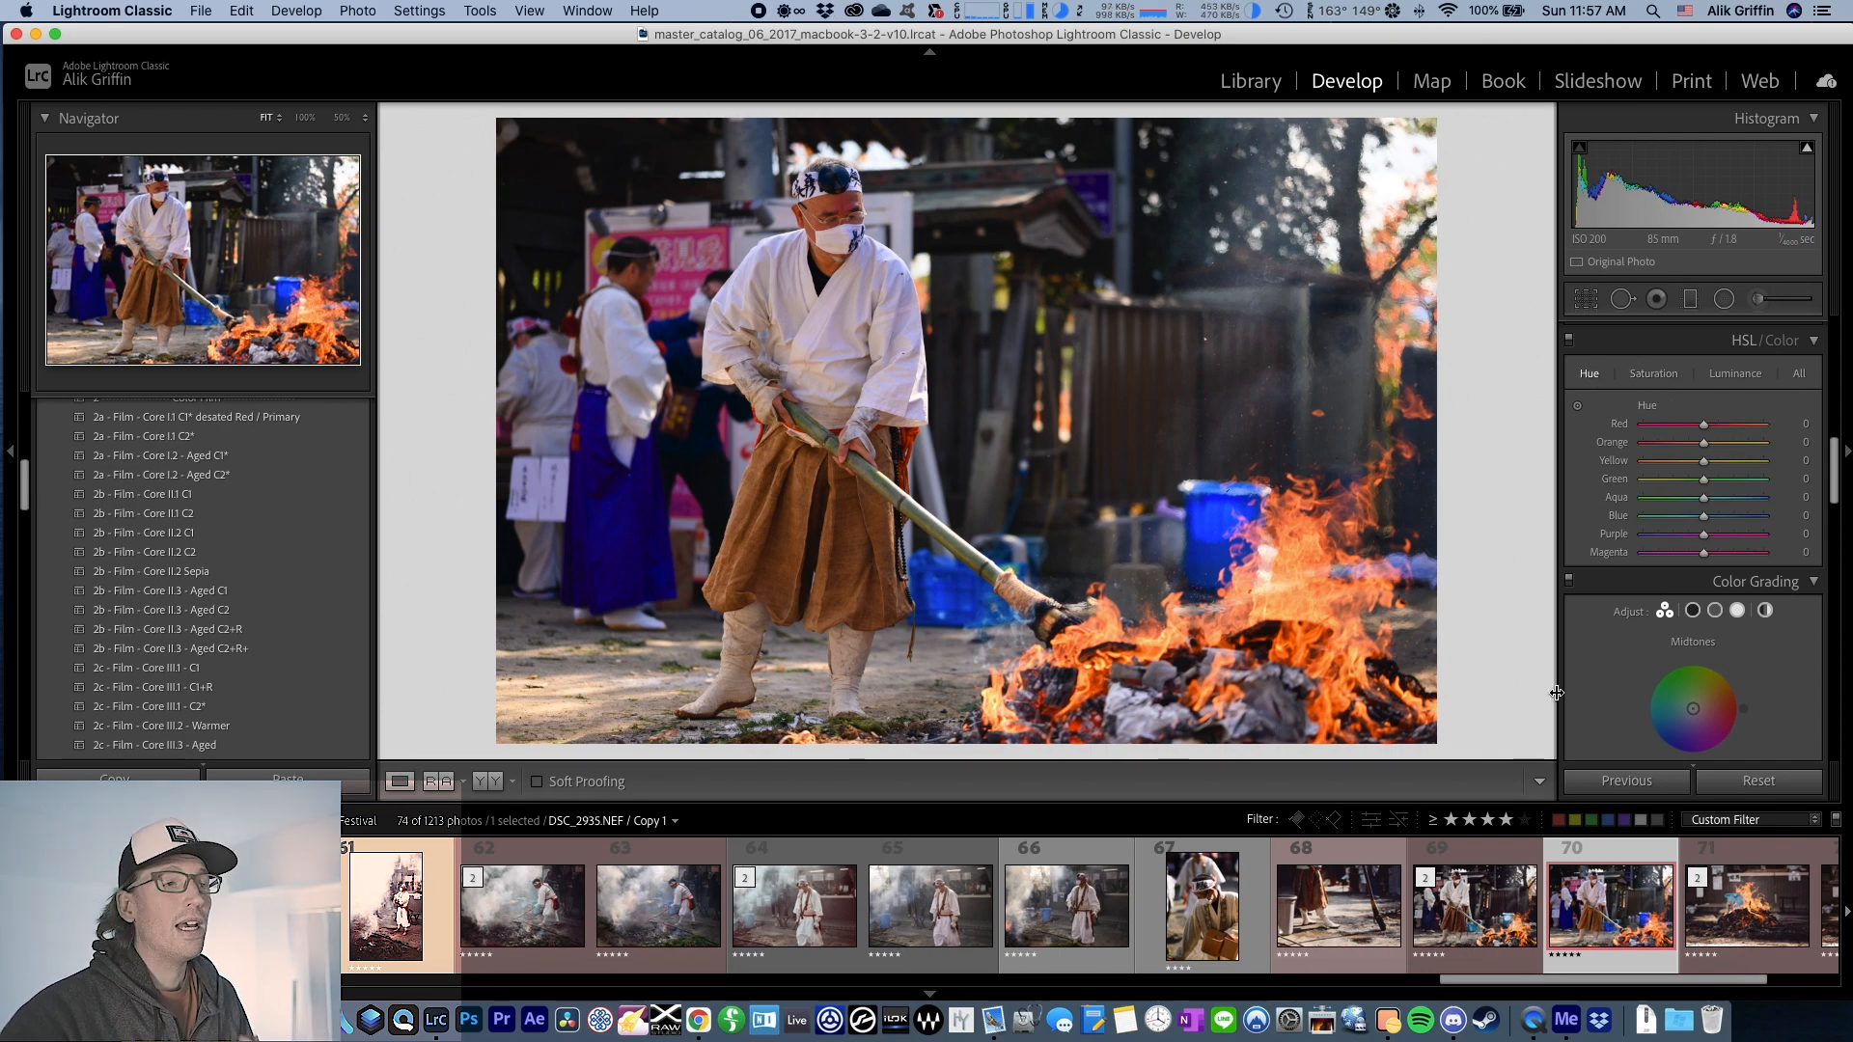
scroll(1570, 637, down, 10)
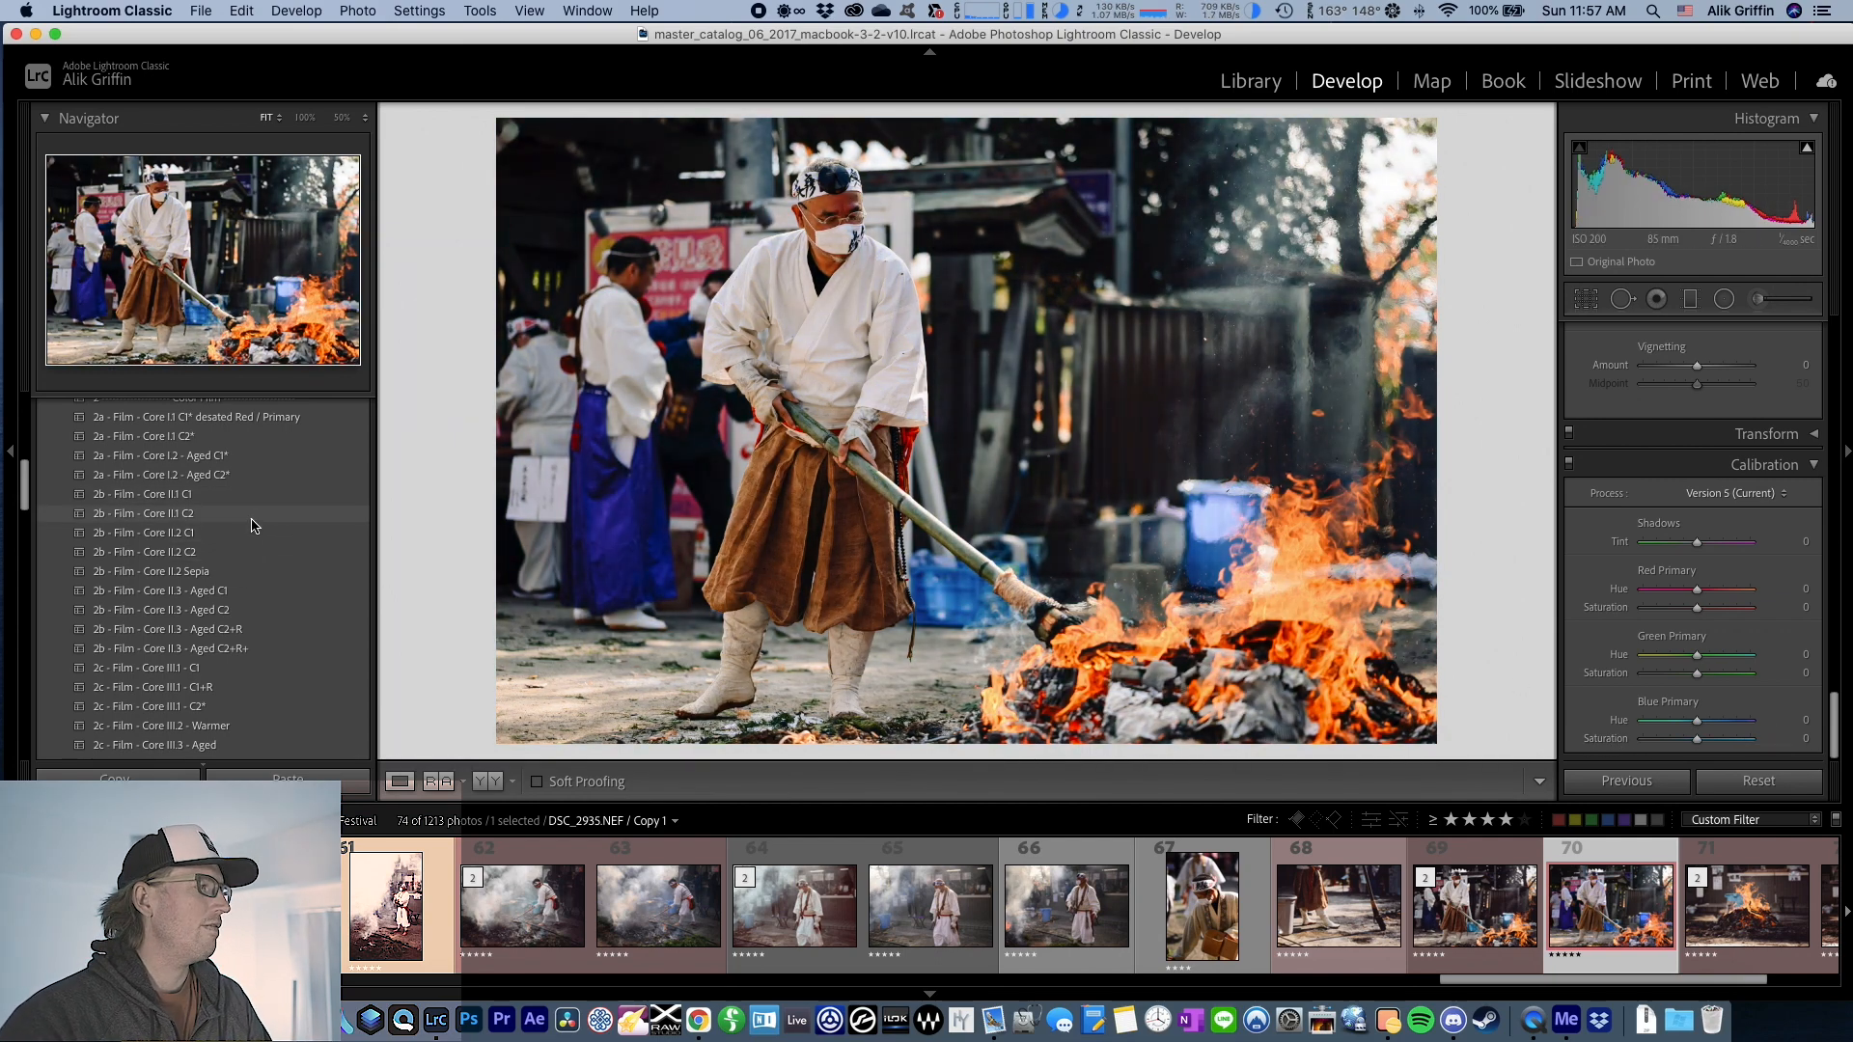
- Preview the Core II through Core VI color film presets on the photo without applying them
scroll(246, 537, down, 1)
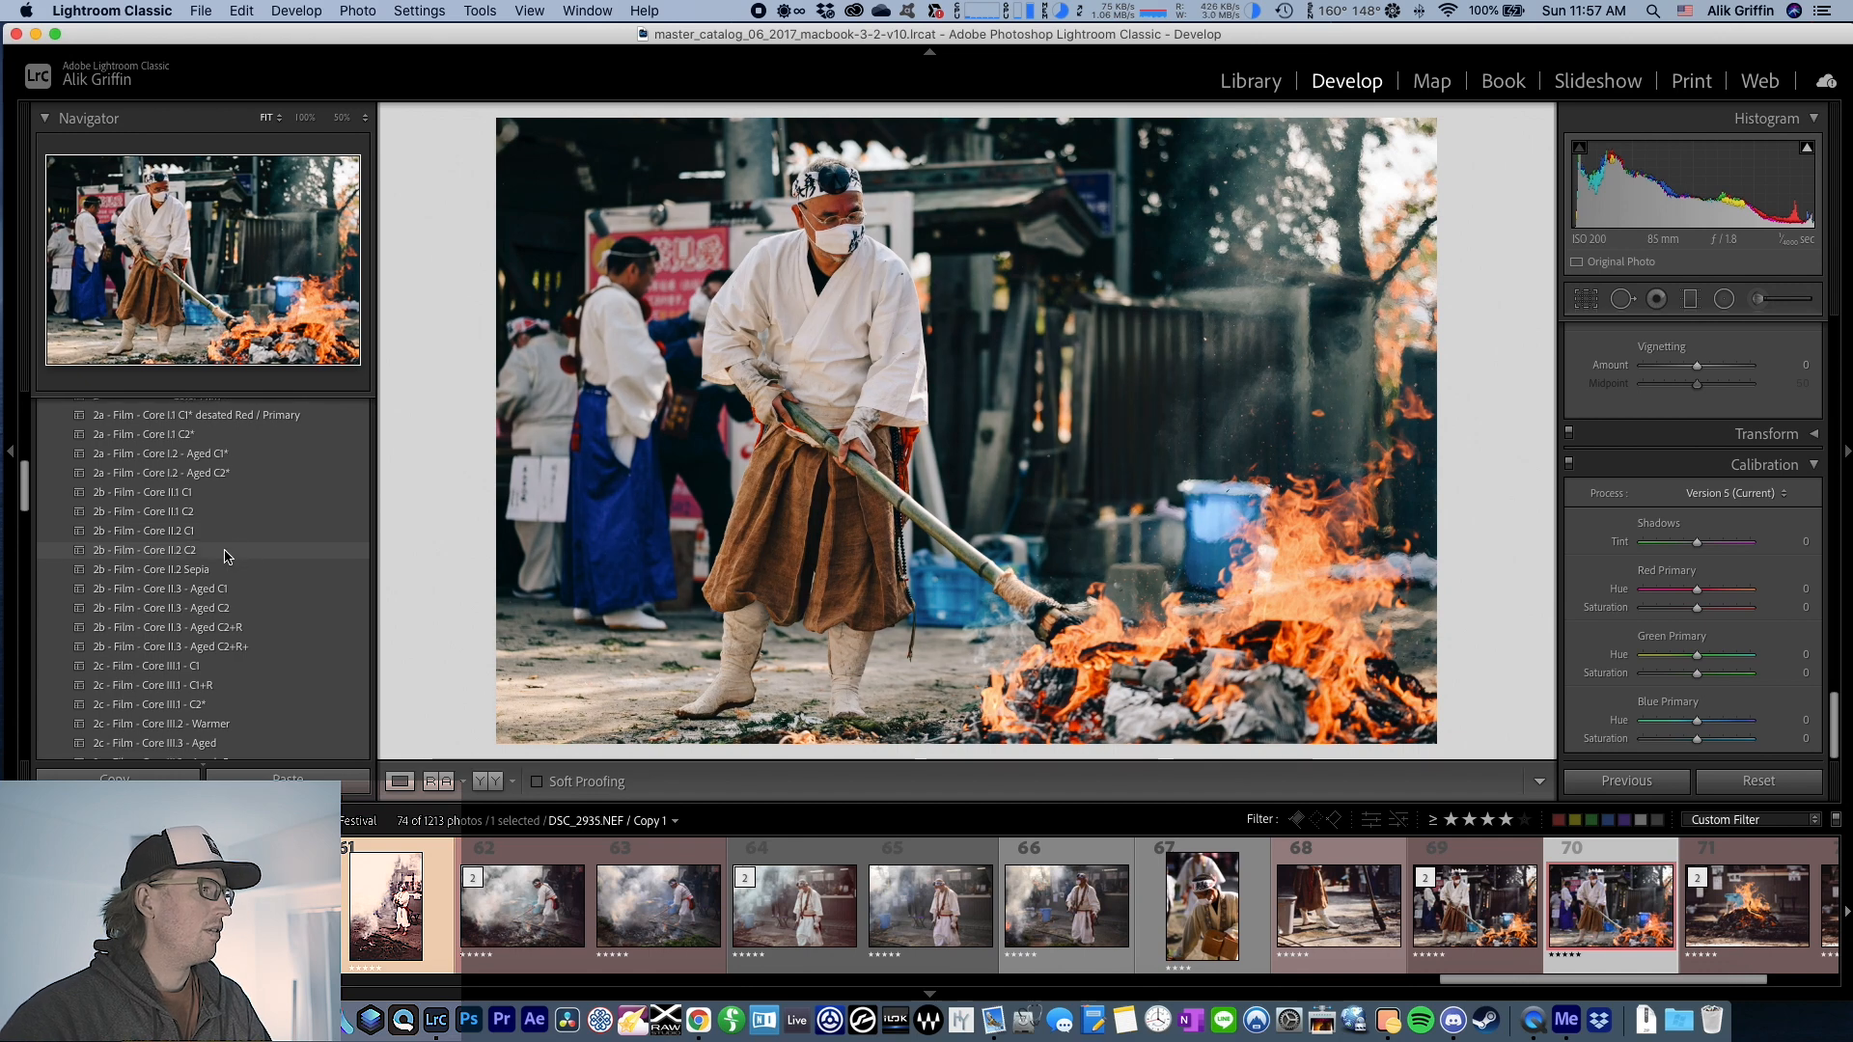
scroll(231, 598, down, 5)
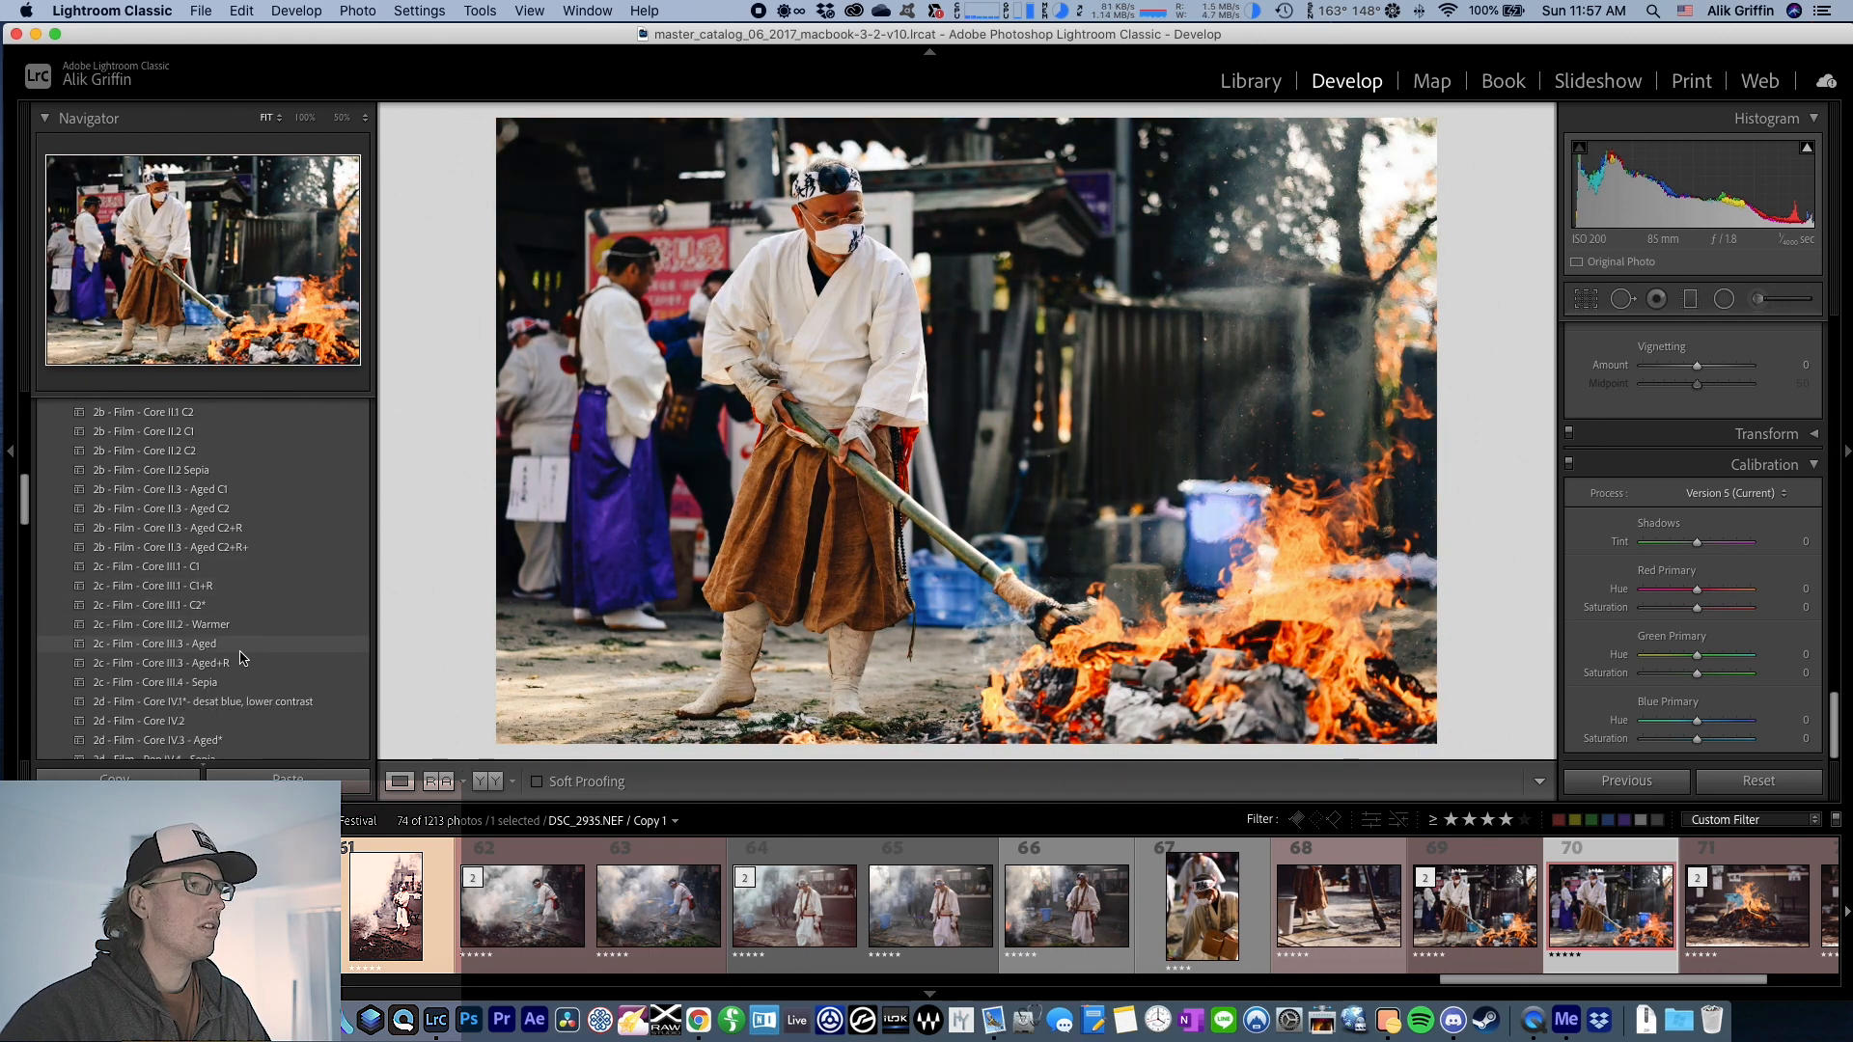
scroll(237, 670, down, 9)
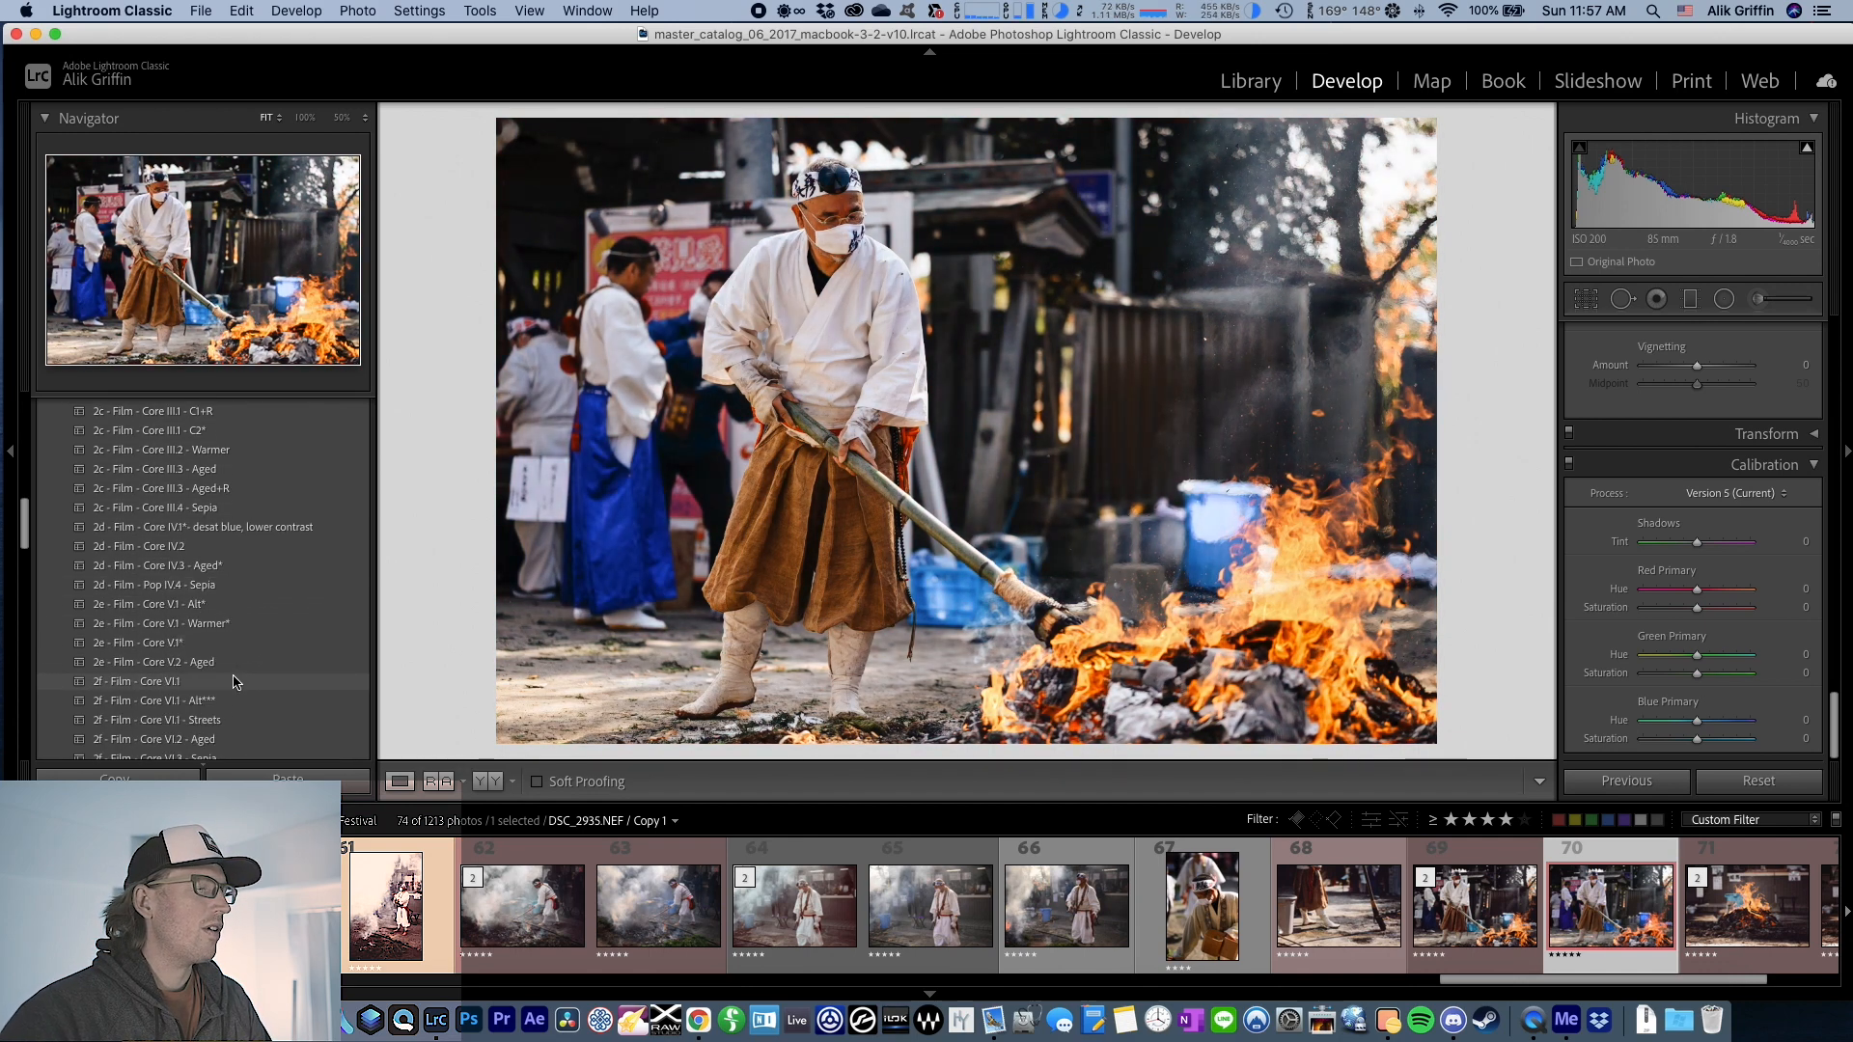
scroll(234, 681, down, 2)
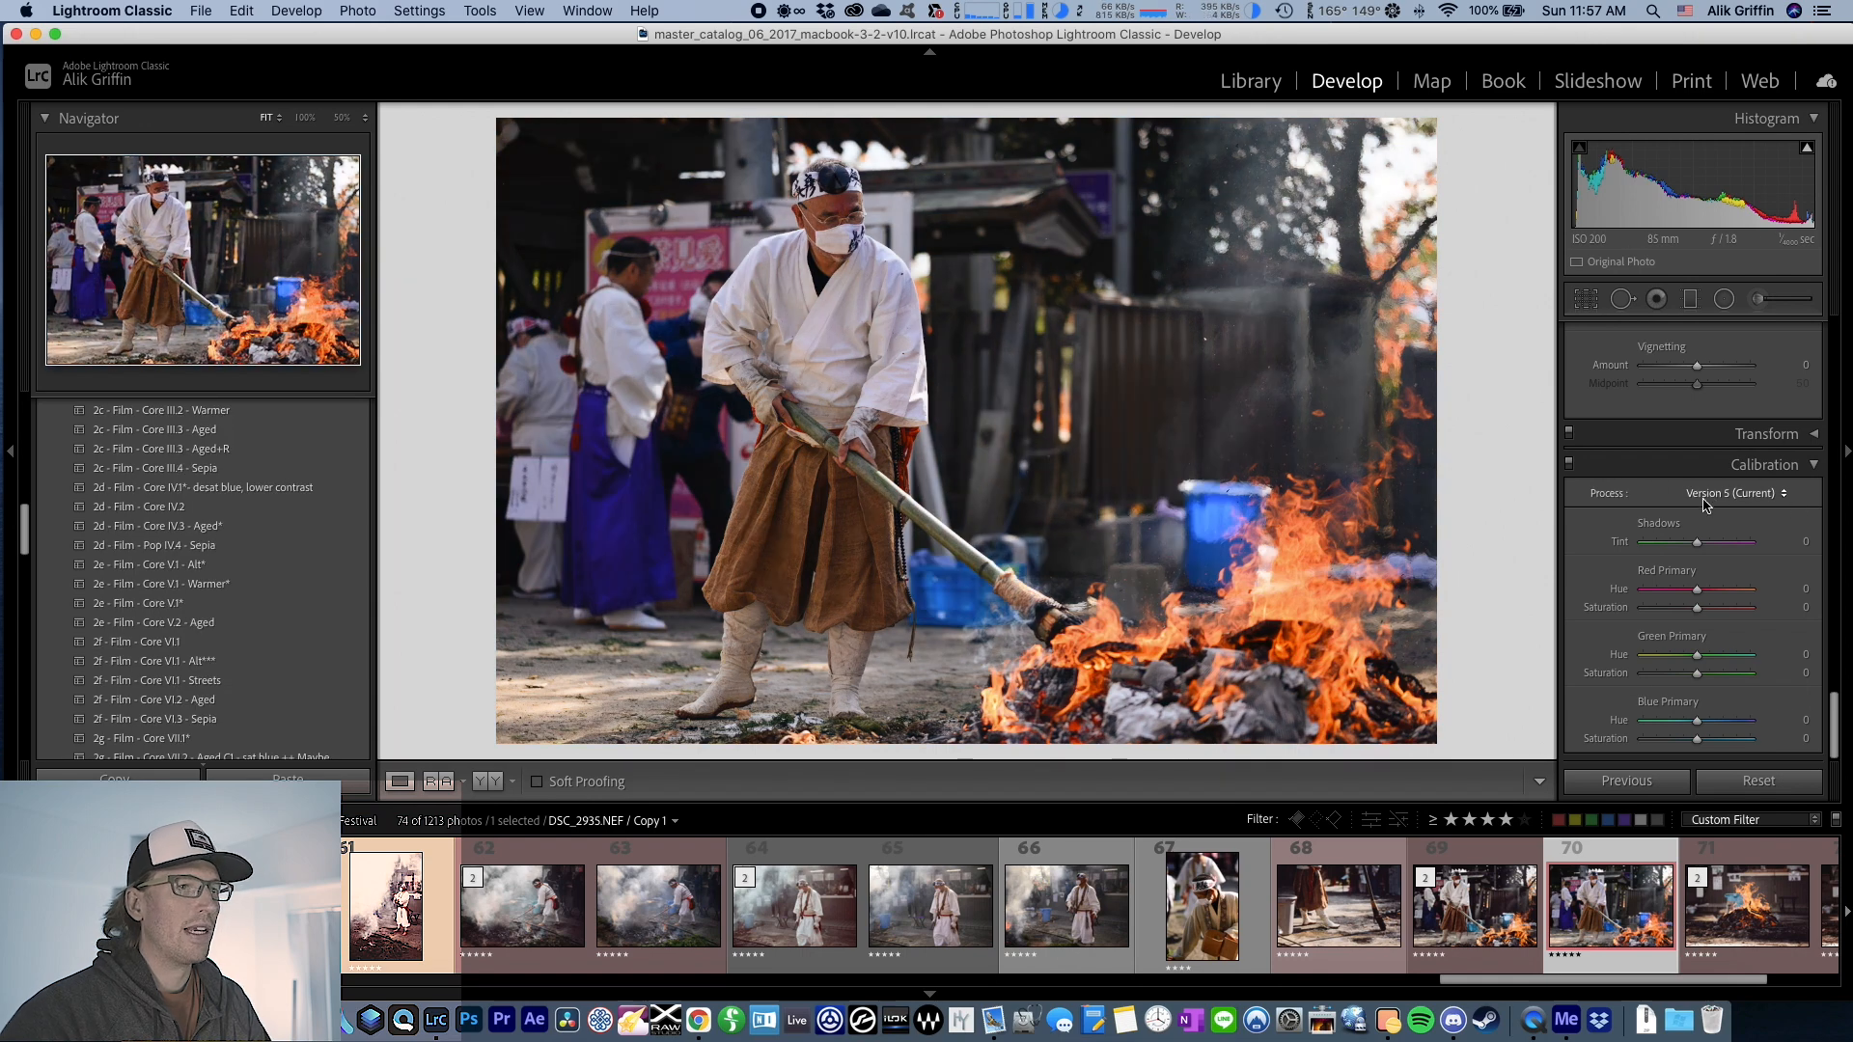
- Try the film presets Core VI.1, Core VII.1* and Core III.1 - C2* on the photo, and revert it to its unpreset look
click(289, 643)
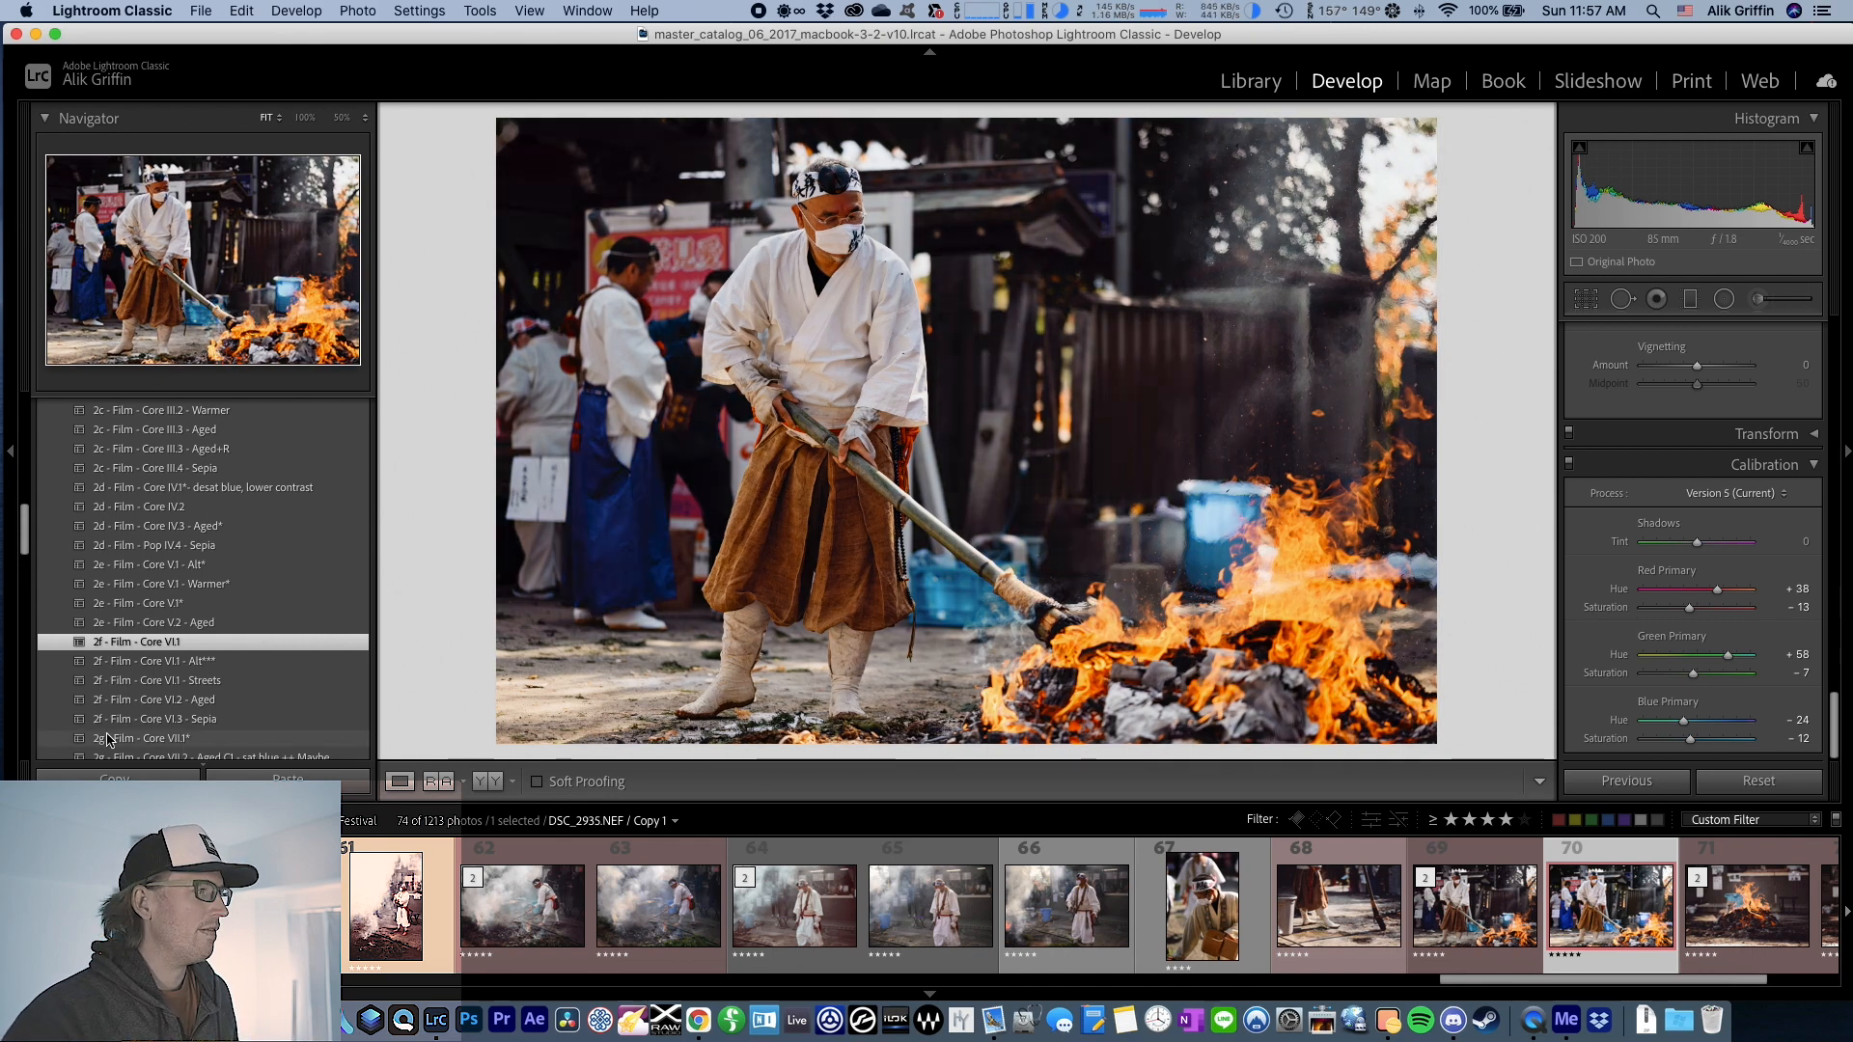
click(196, 739)
scroll(212, 482, up, 2)
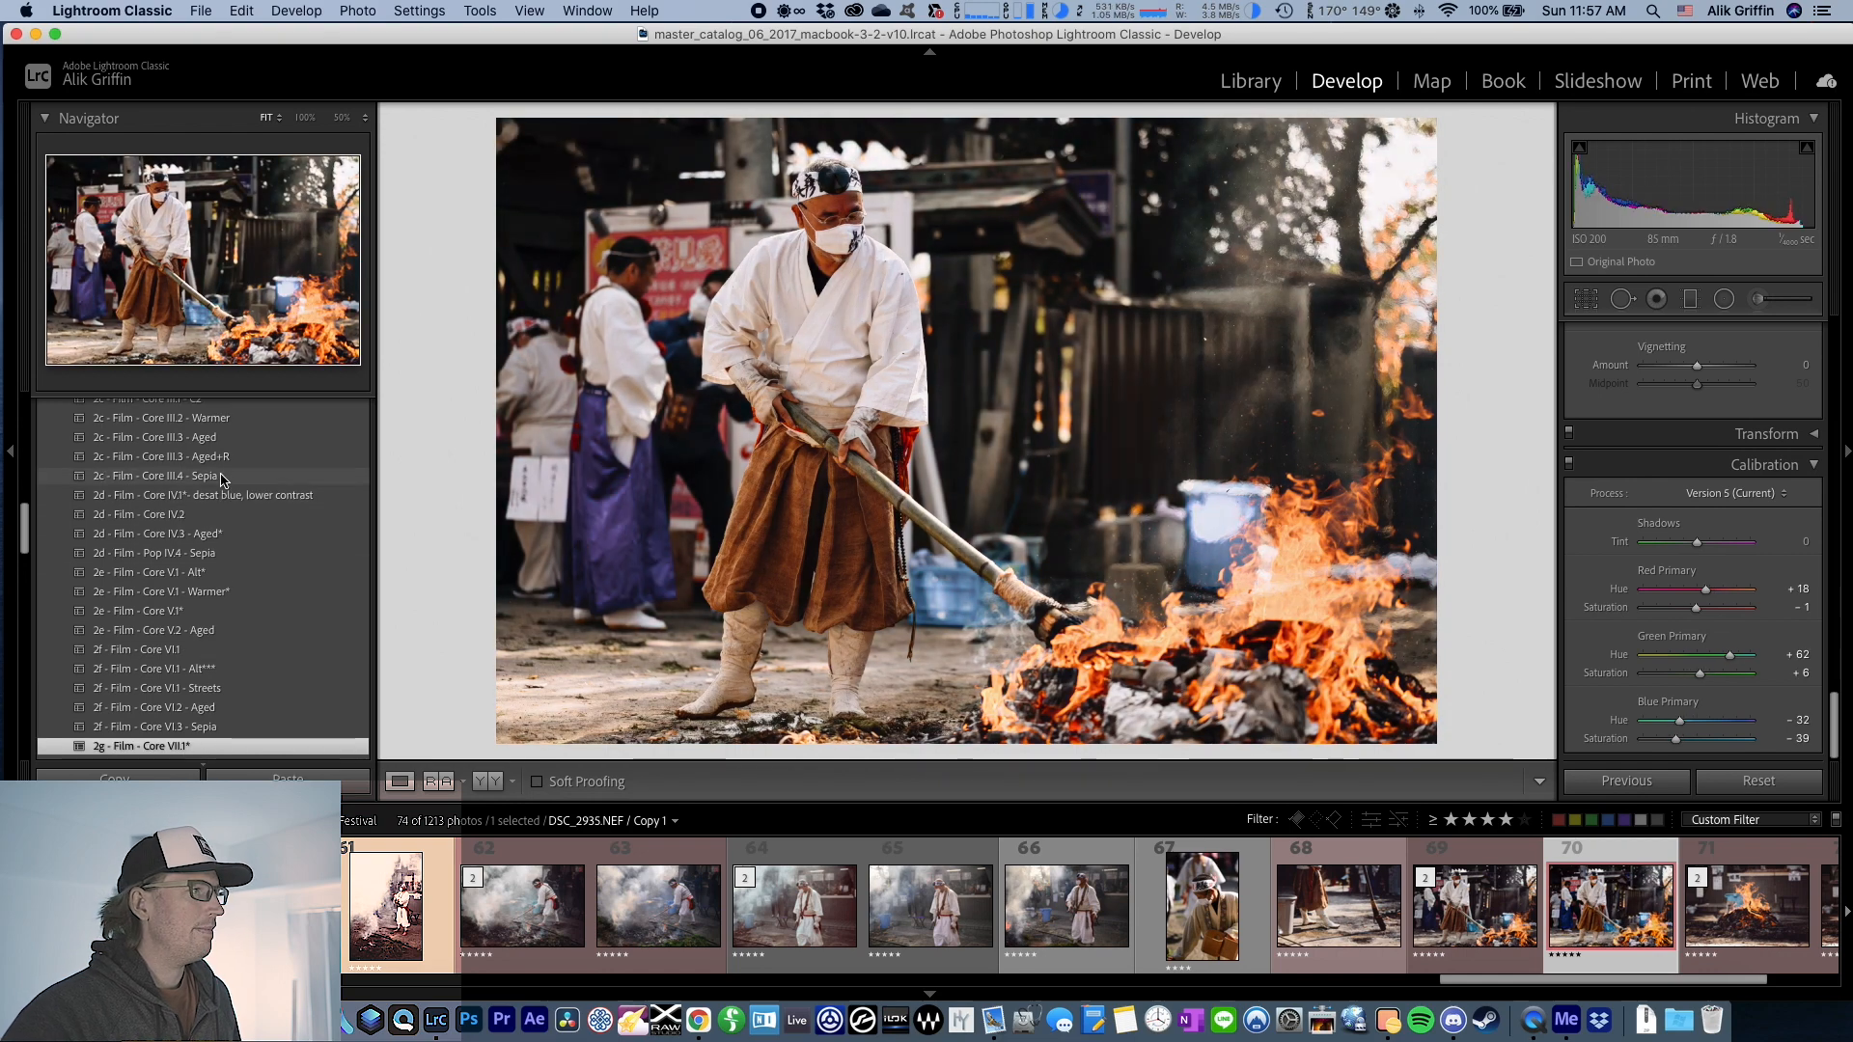
click(219, 450)
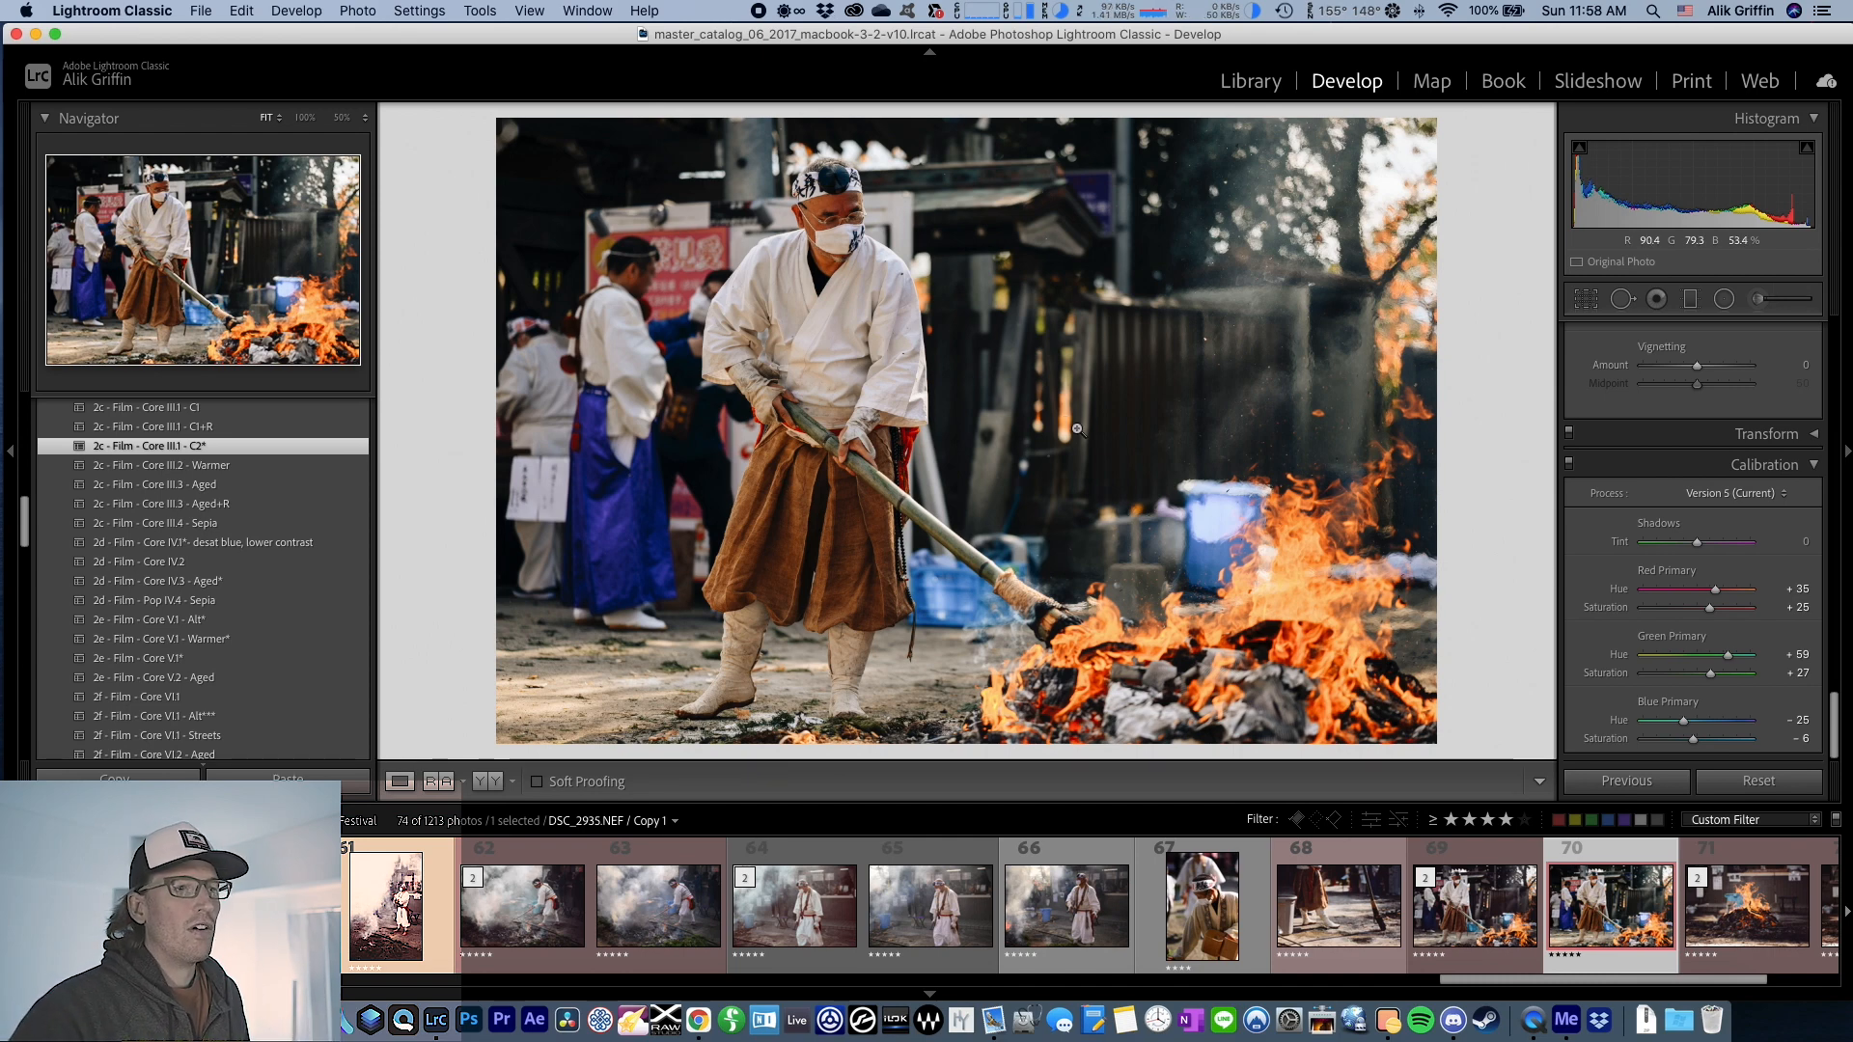
click(1758, 781)
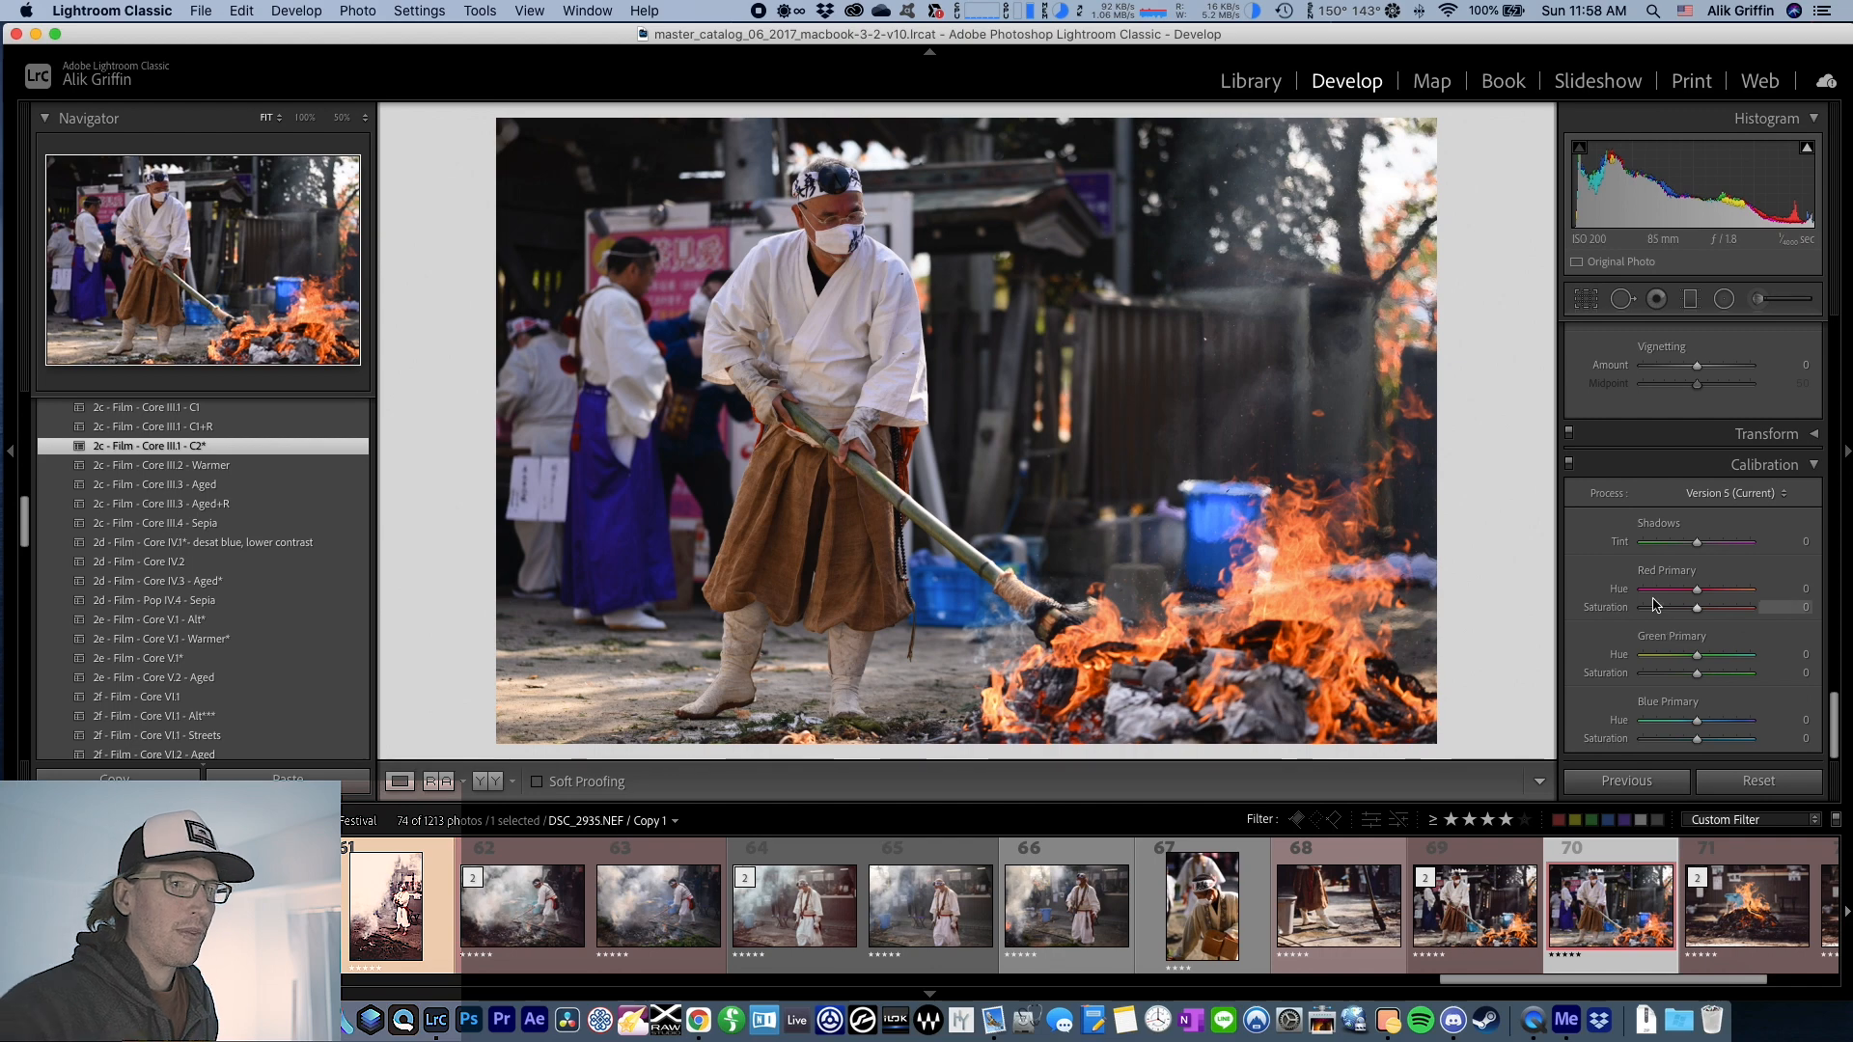
- Change the photo's profile from Camera Standard v2 to Adobe Standard v2
scroll(1591, 615, up, 5)
scroll(1590, 616, down, 5)
scroll(1590, 620, up, 15)
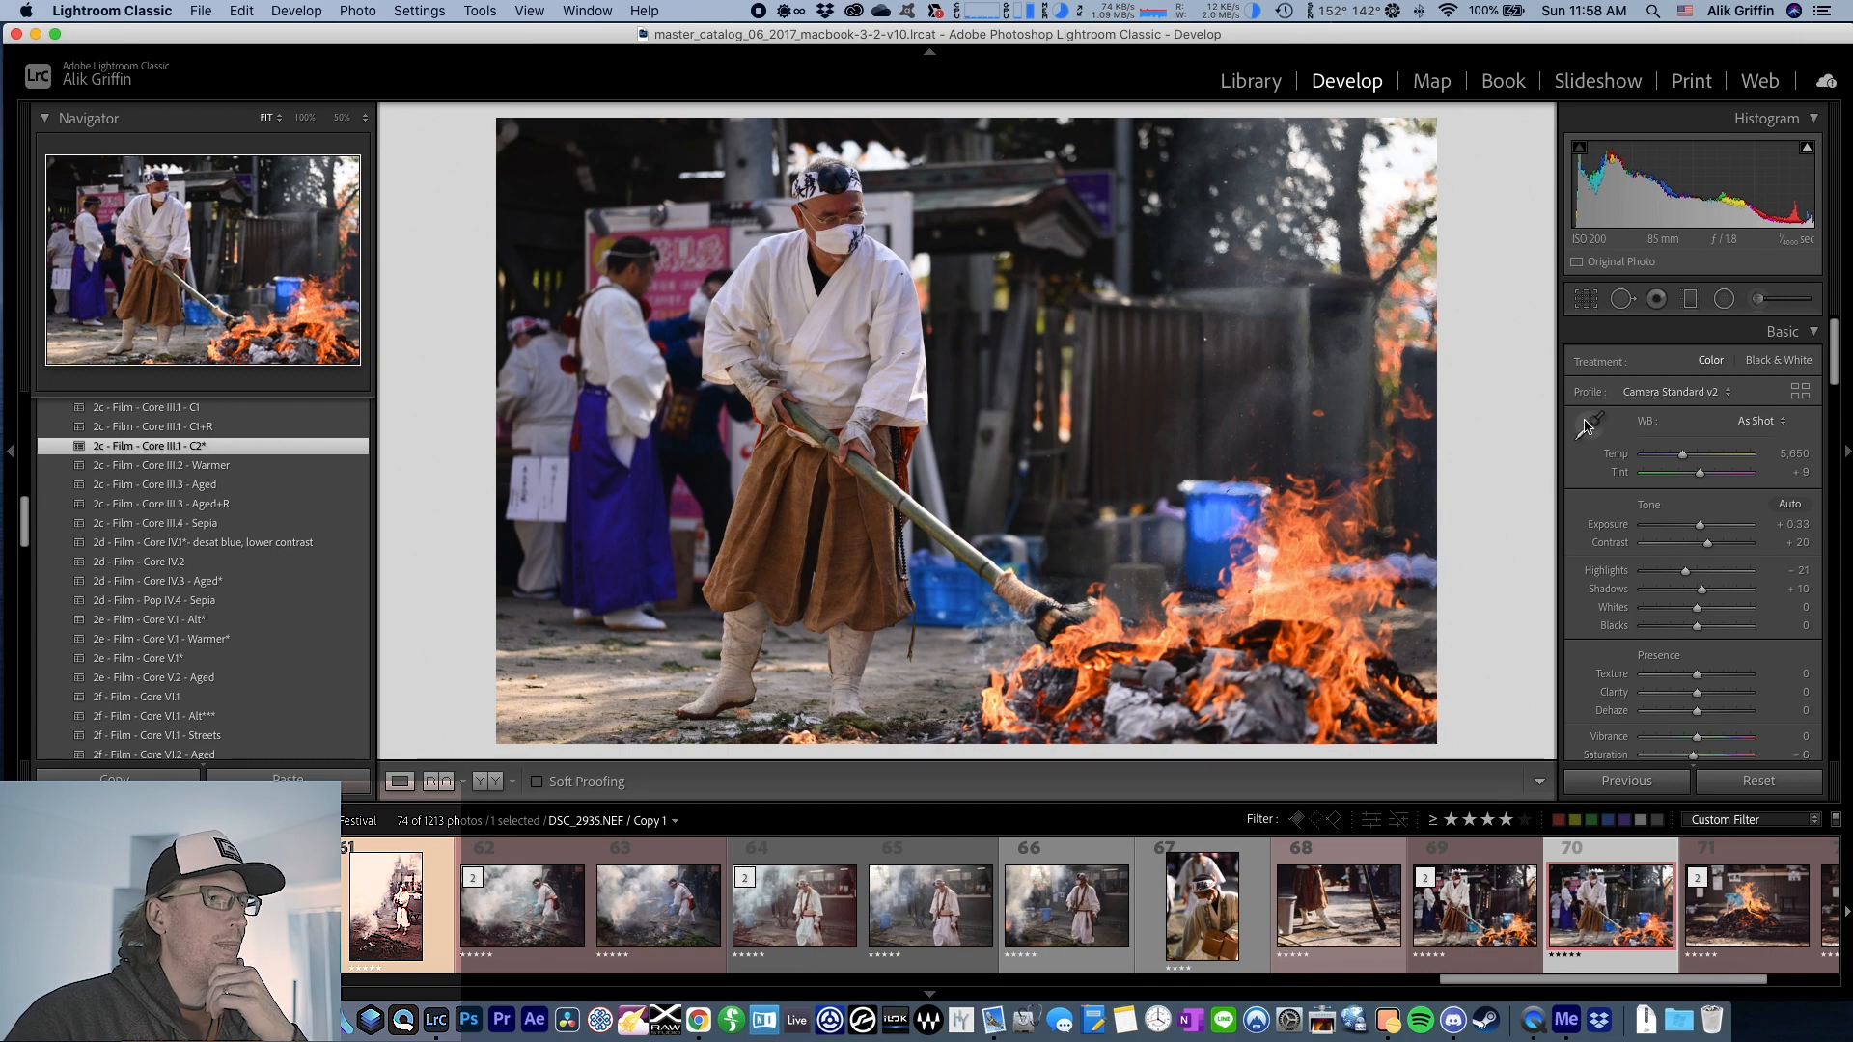
click(1695, 393)
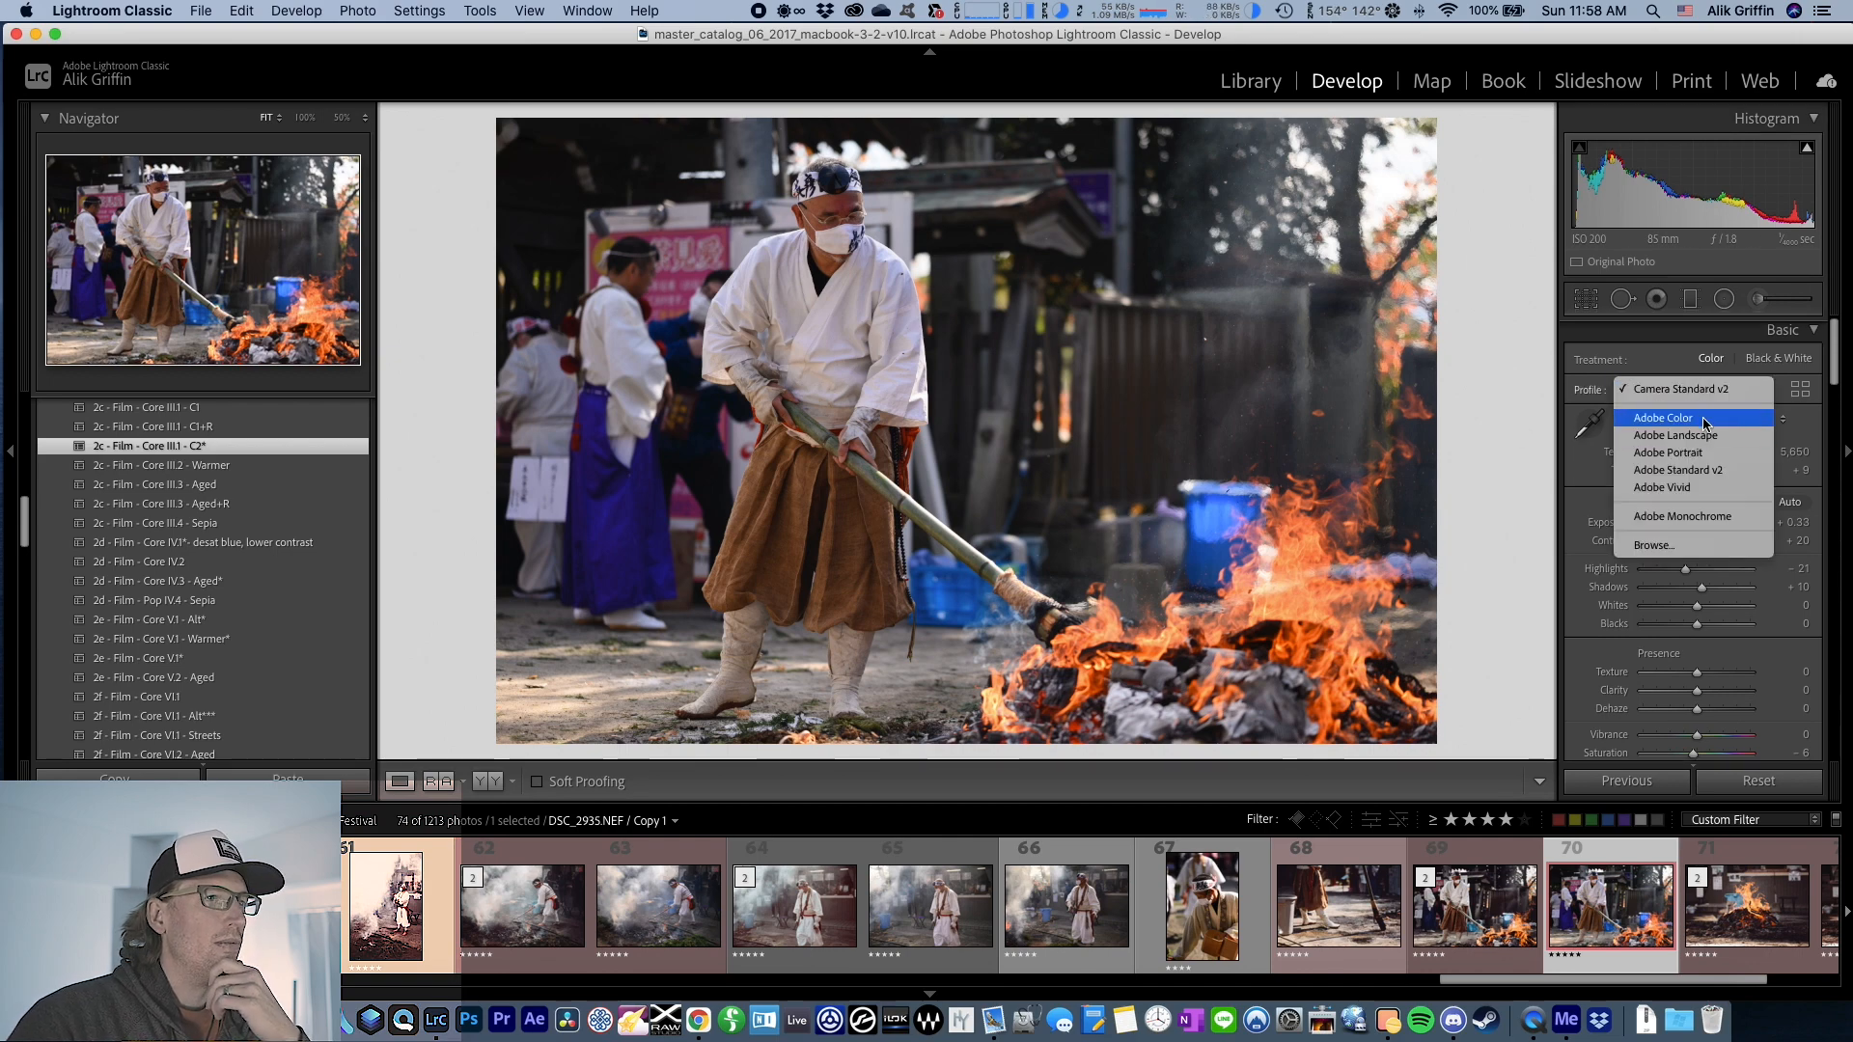
click(1717, 477)
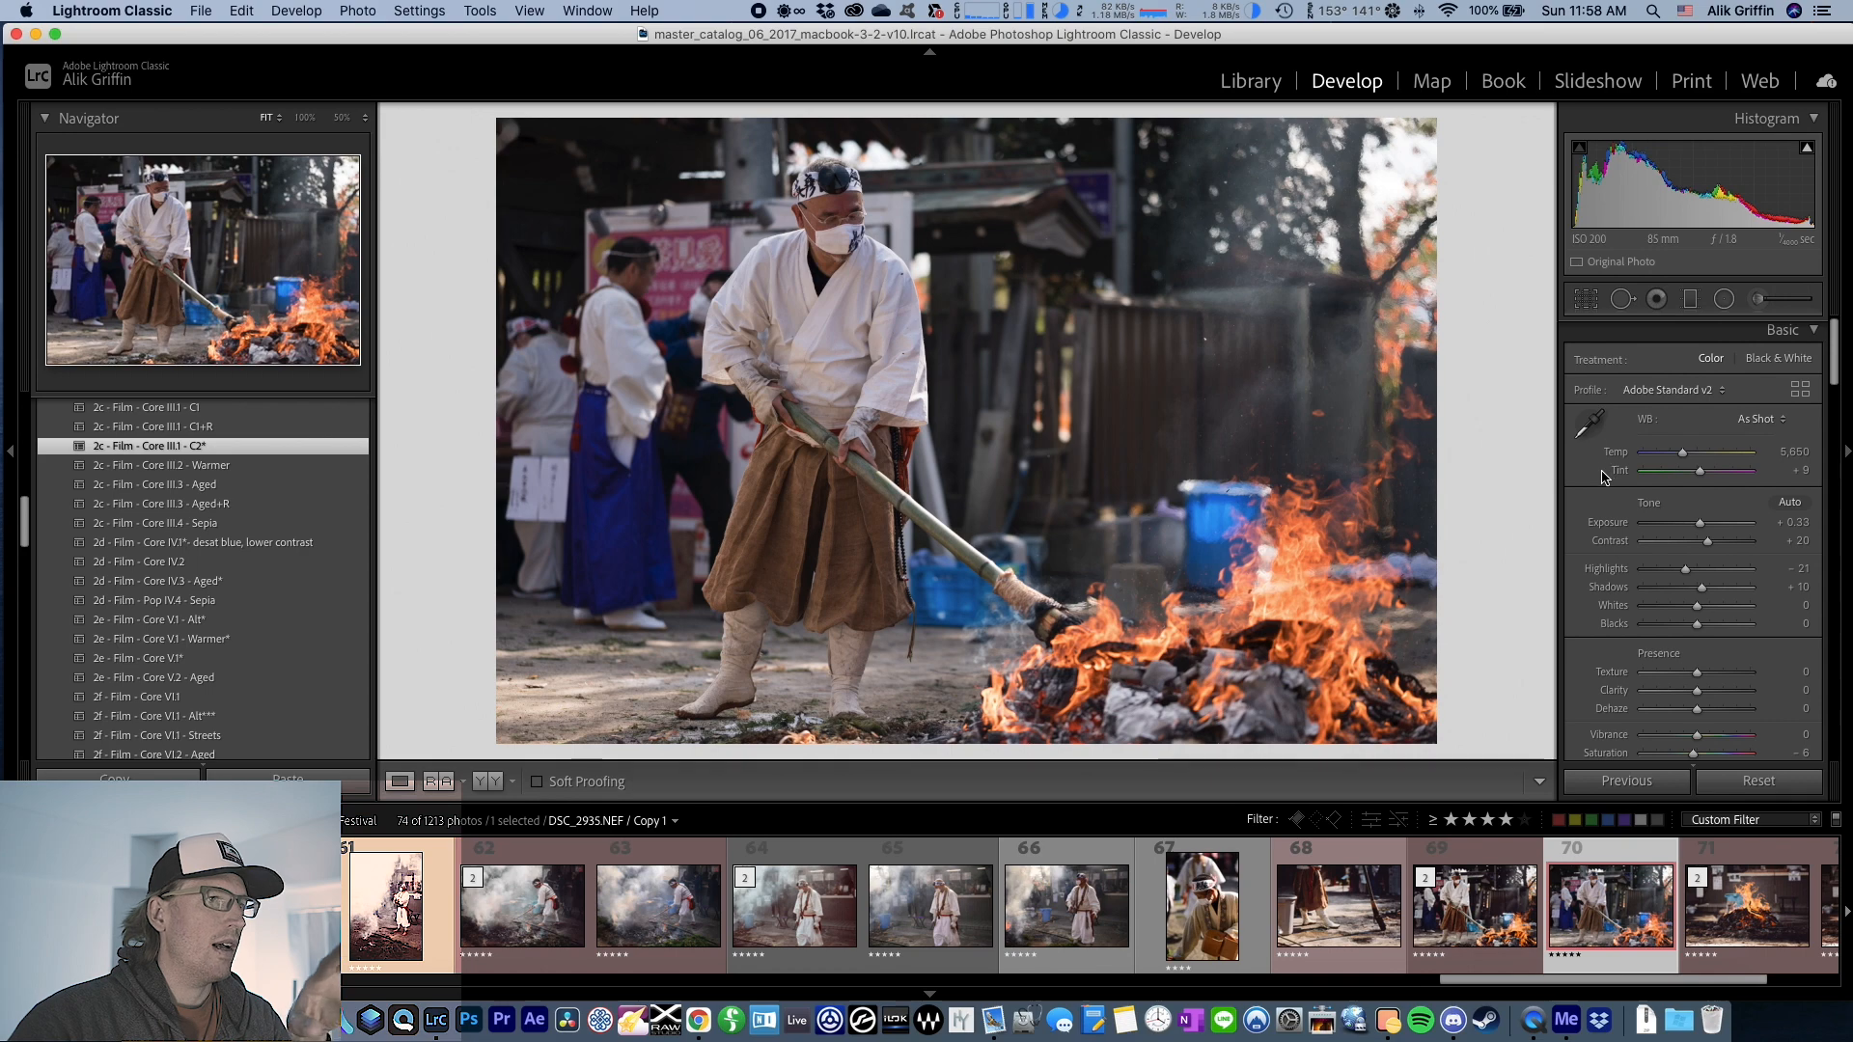
- Review the available Adobe profiles for the photo without choosing another one
click(1672, 392)
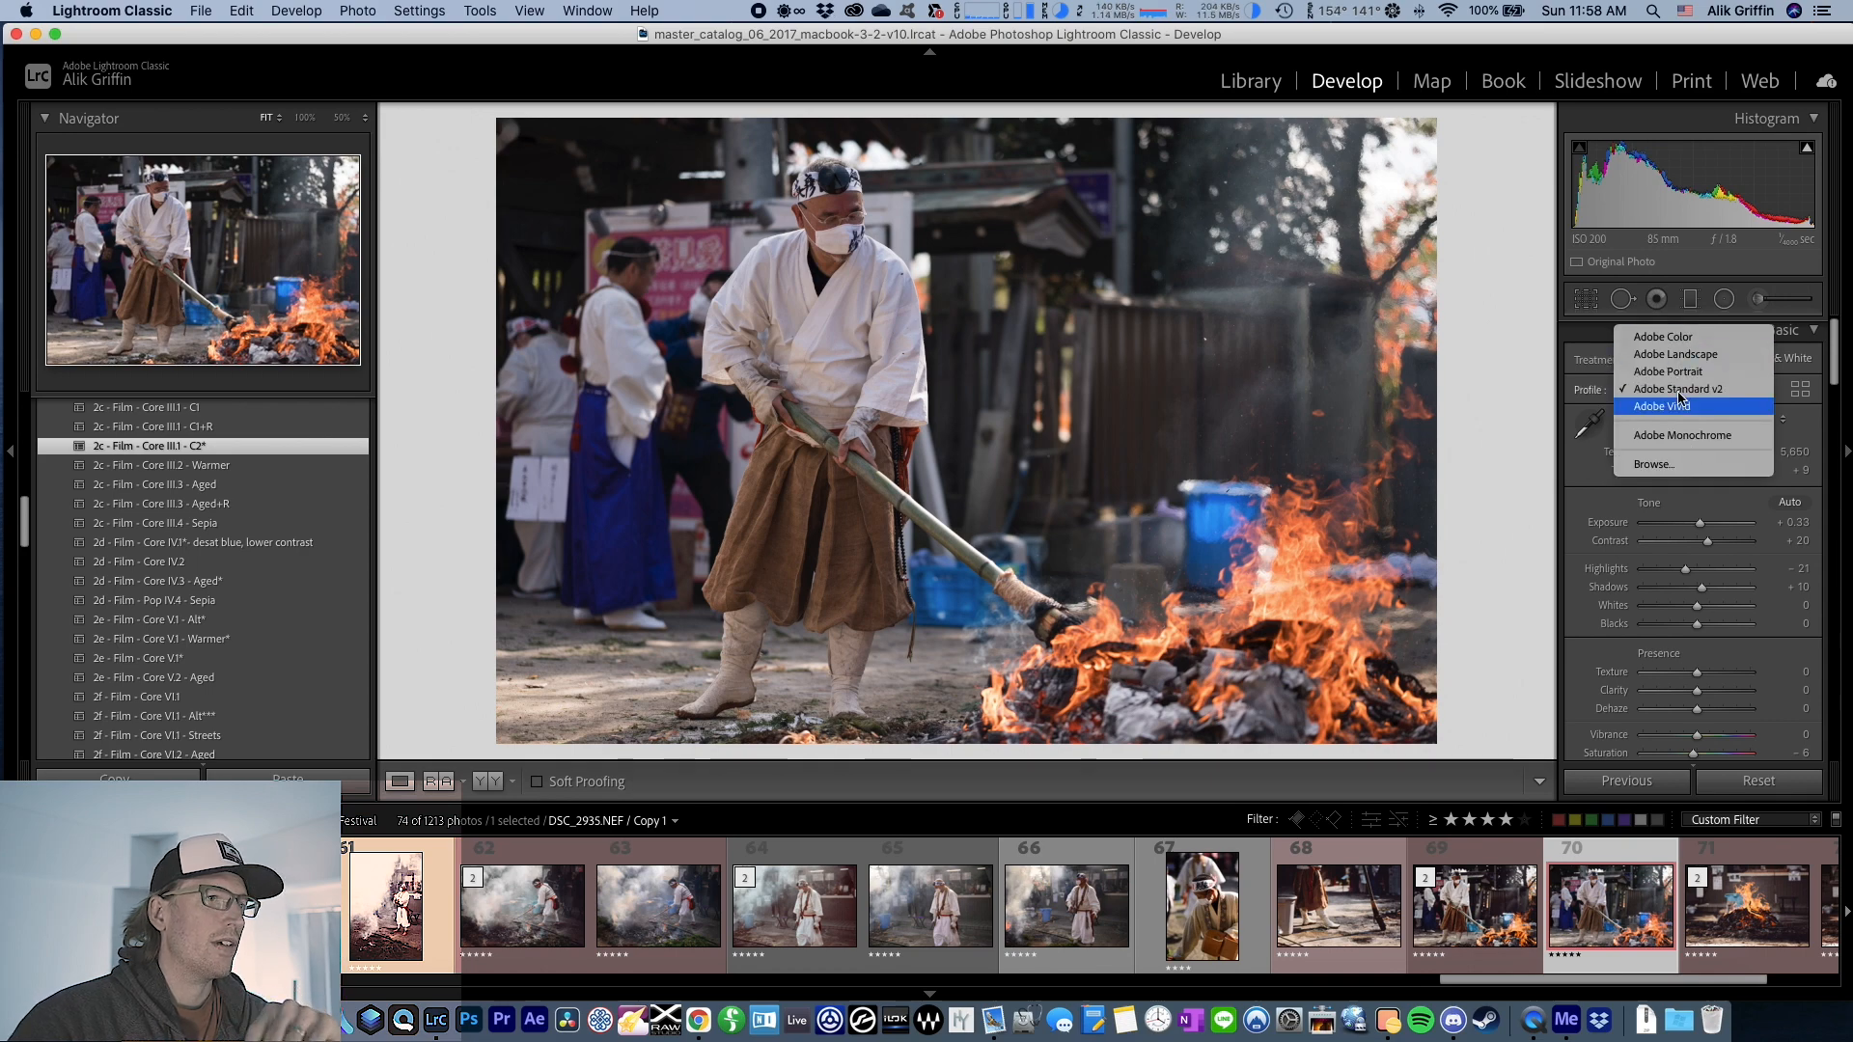
click(1568, 424)
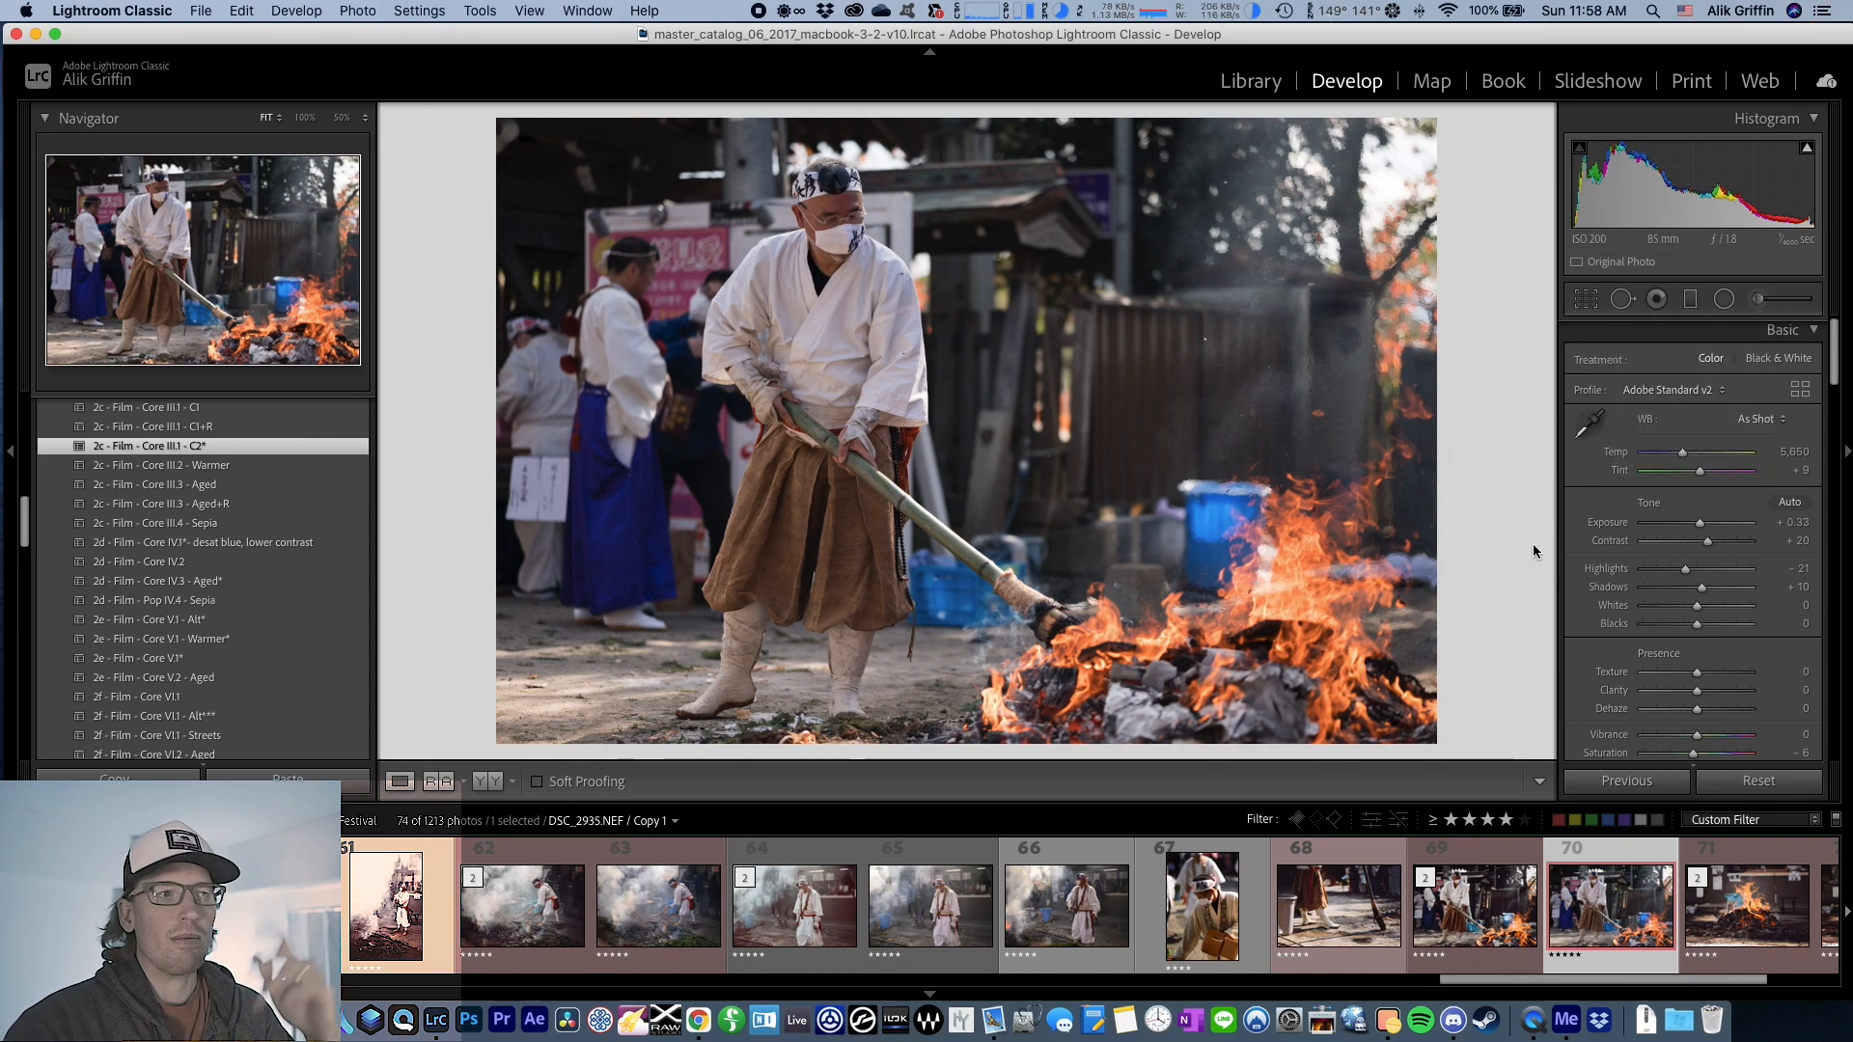
click(1675, 389)
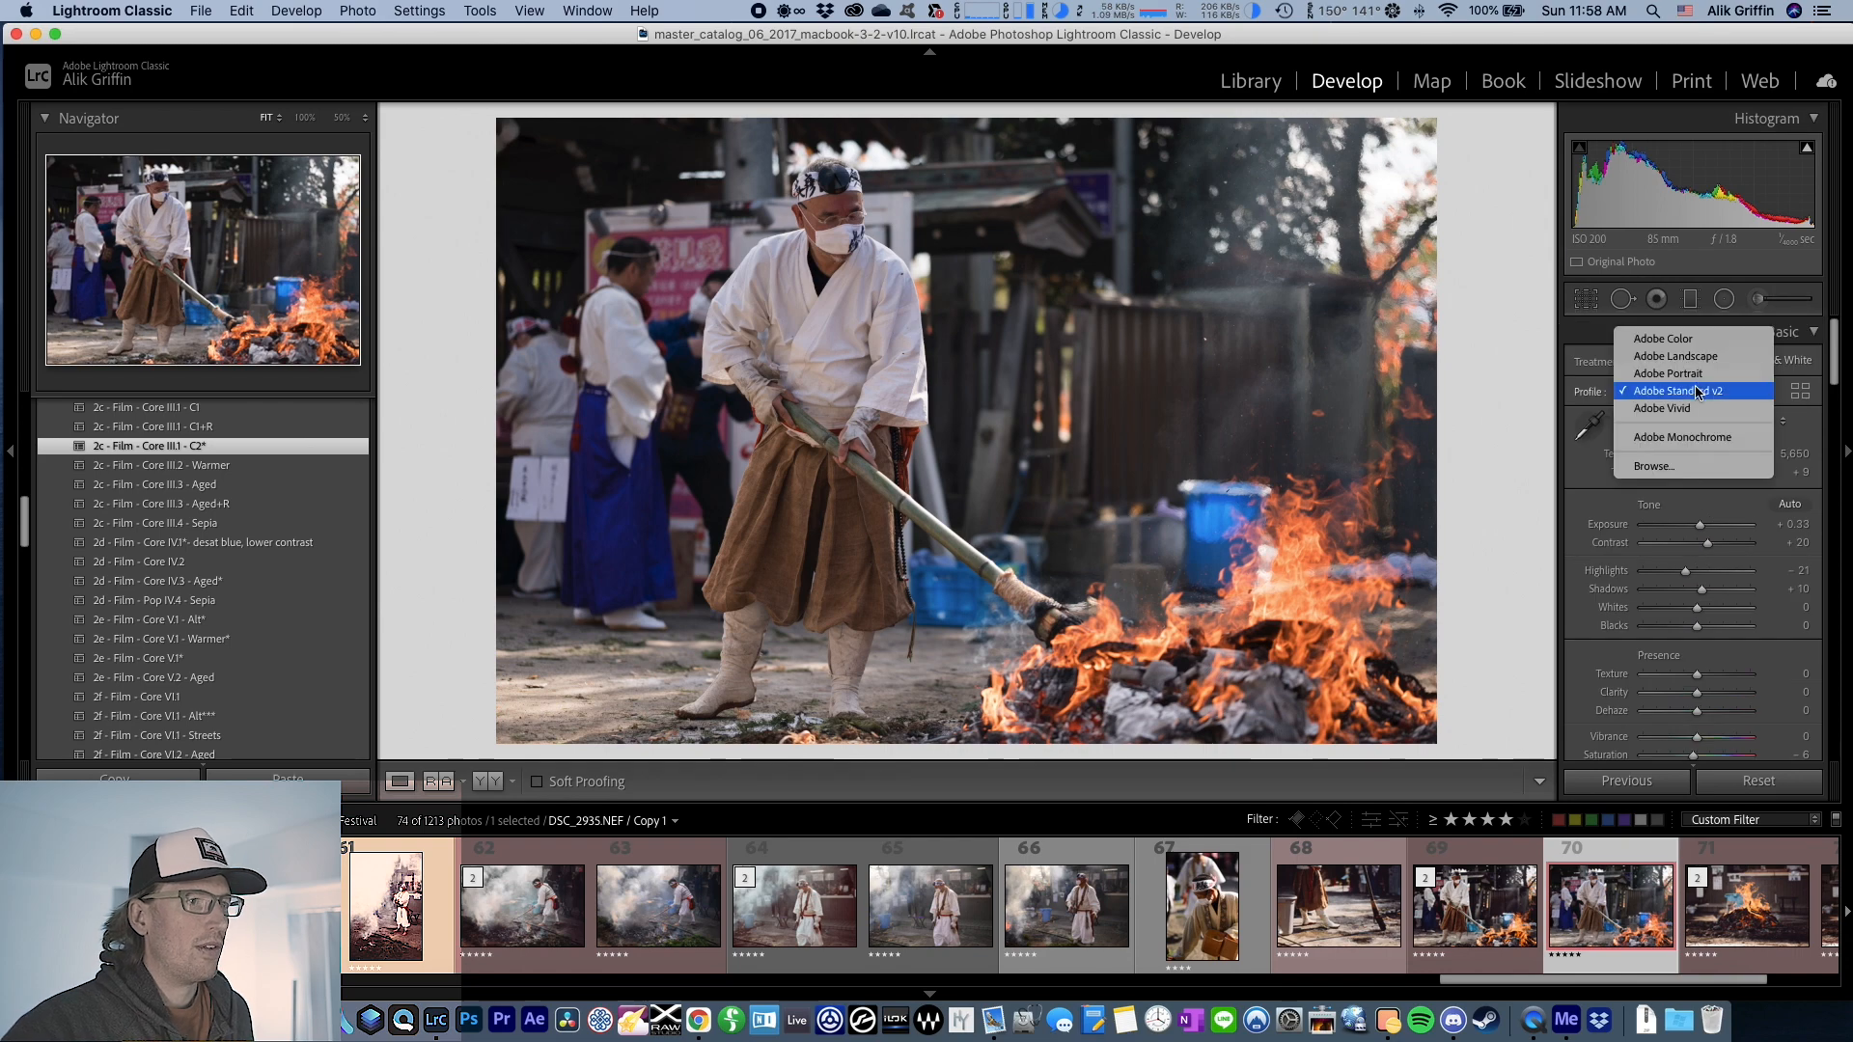
click(1493, 515)
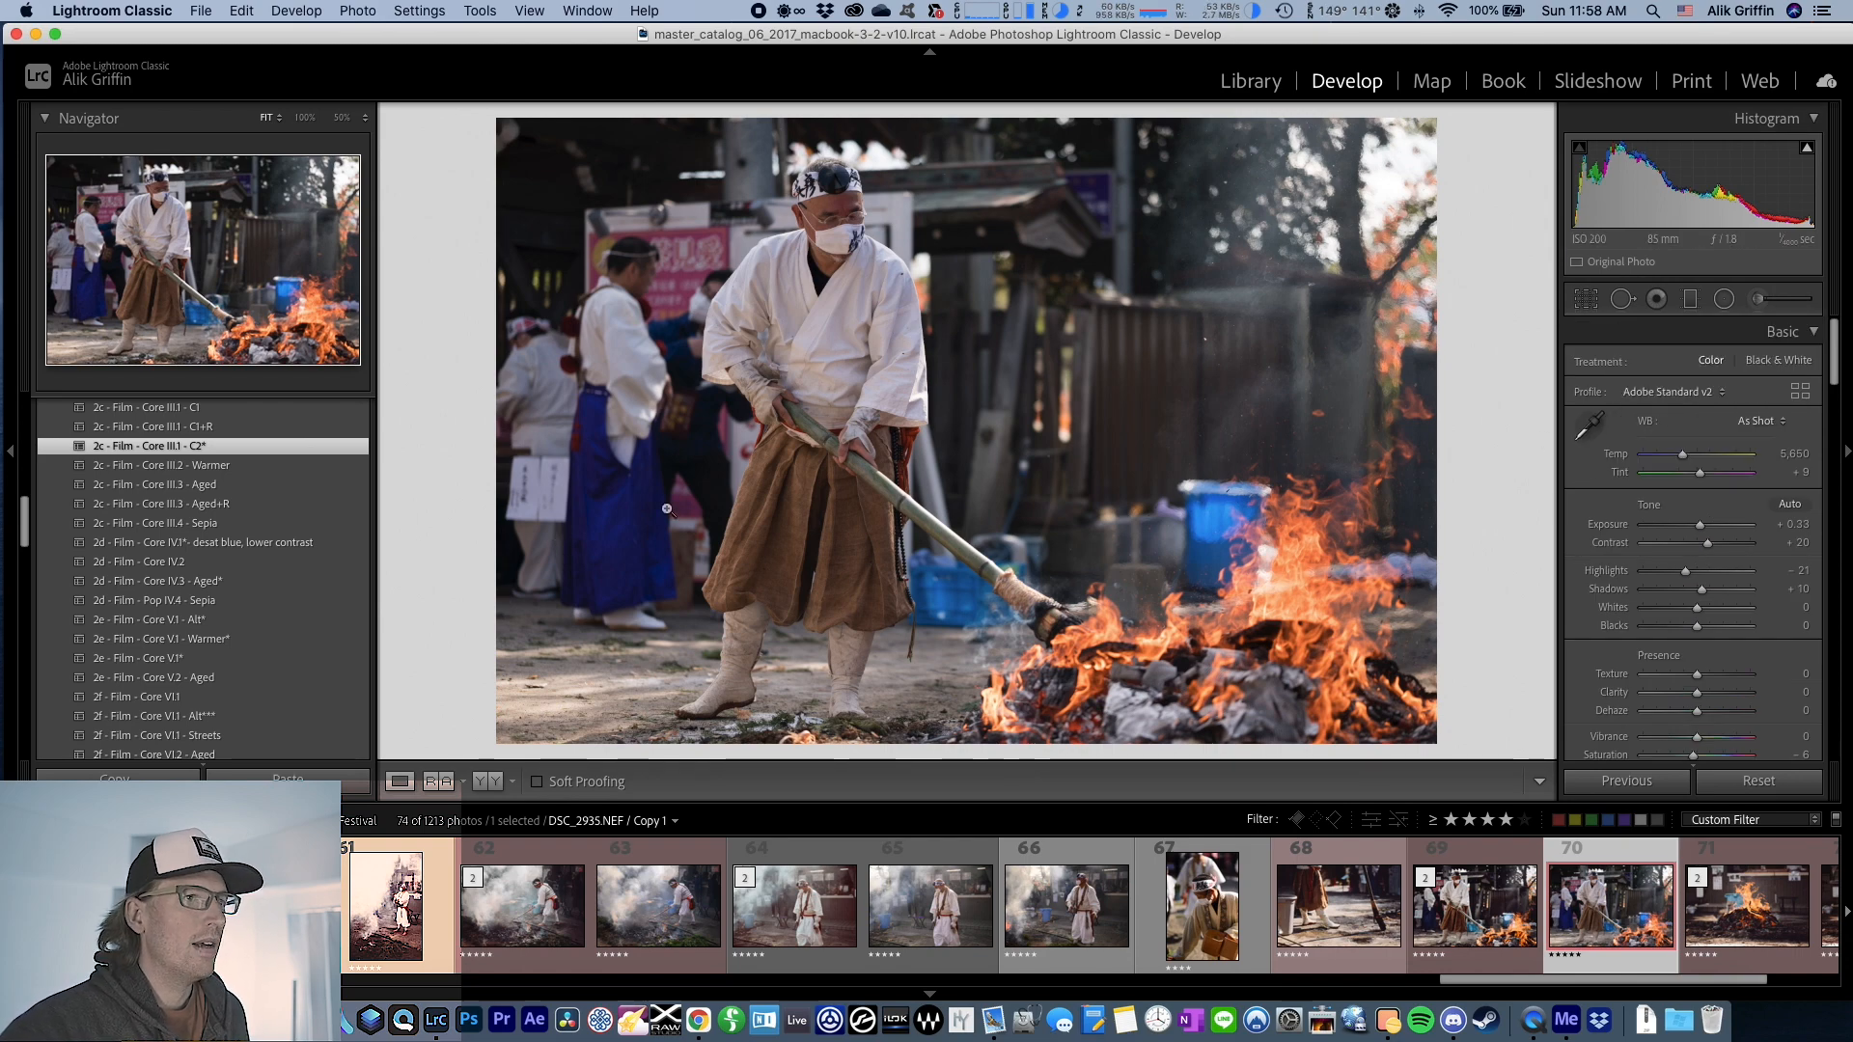
scroll(195, 432, up, 5)
scroll(196, 434, up, 1)
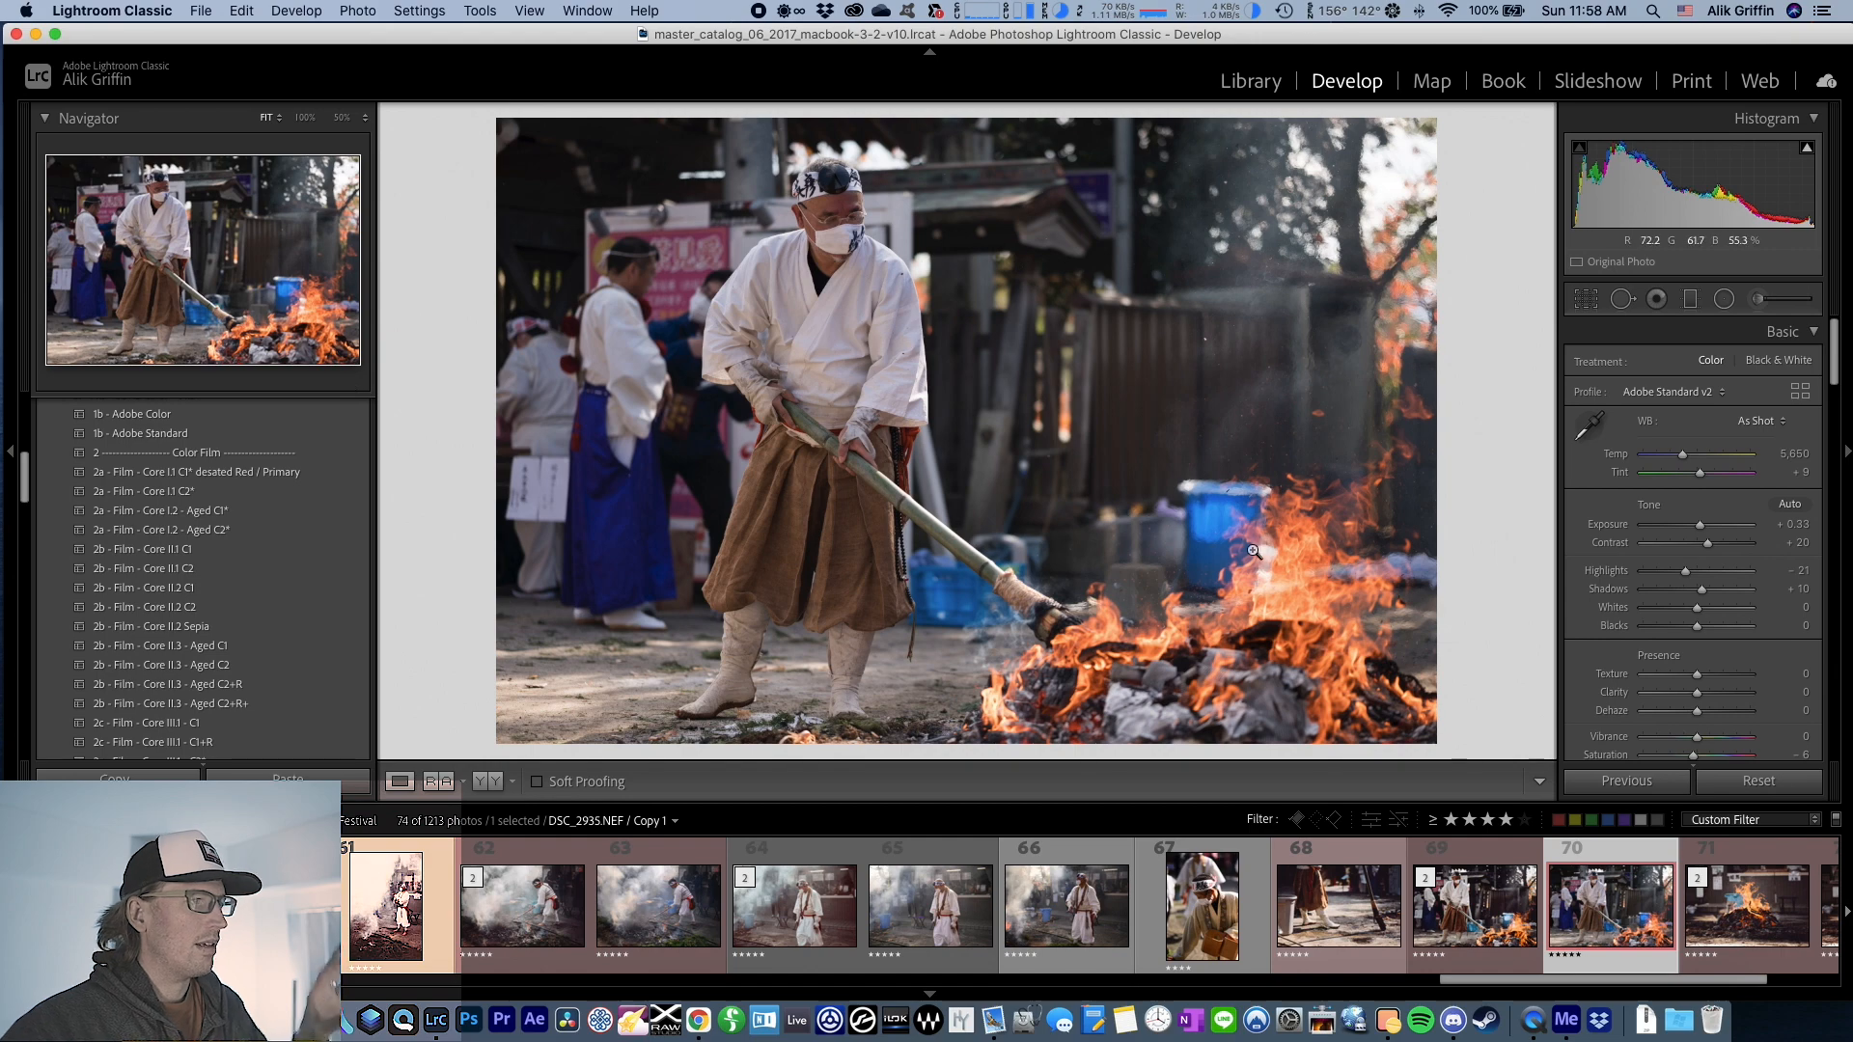
scroll(1590, 543, down, 20)
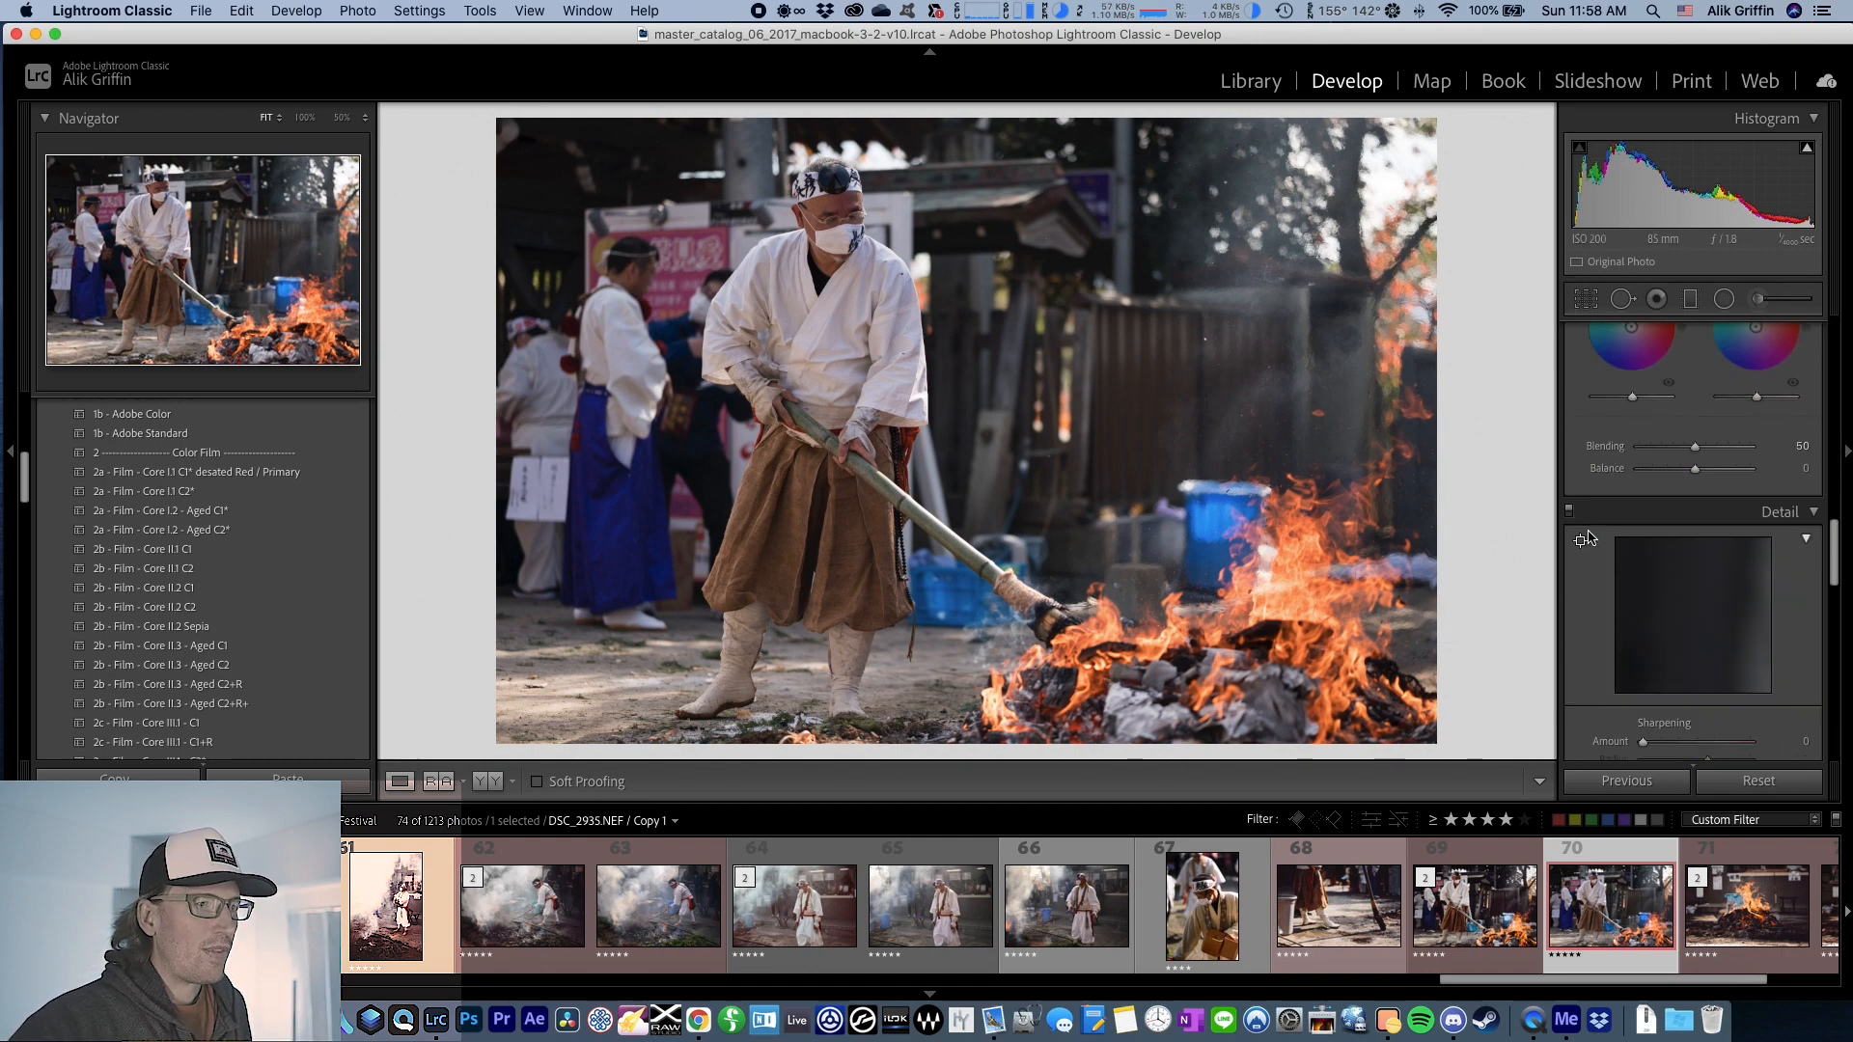
- In Calibration, lower the Blue Primary hue to -49 and its saturation to -42
scroll(1590, 543, down, 5)
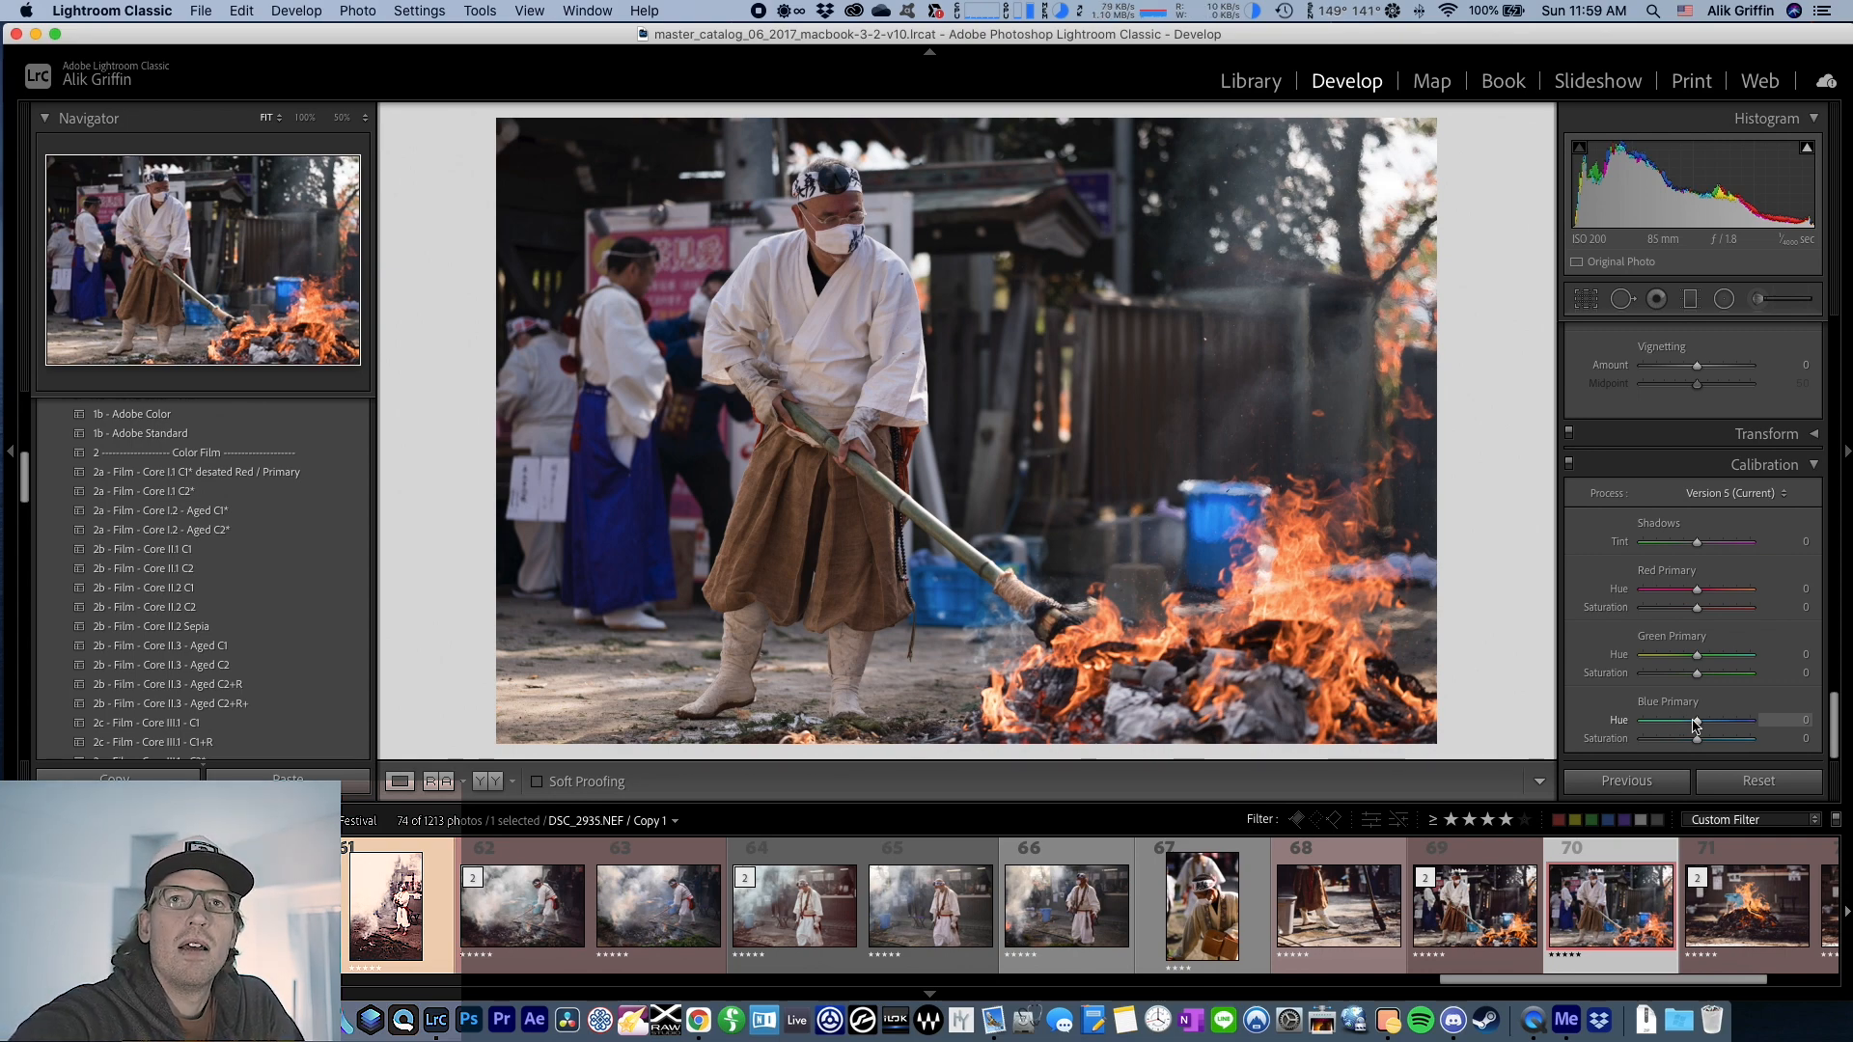
mouse_move(1694, 724)
mouse_down()
mouse_move(1663, 723)
mouse_move(1726, 739)
mouse_move(1670, 731)
mouse_move(1695, 743)
mouse_move(1676, 748)
mouse_up()
scroll(1609, 646, up, 15)
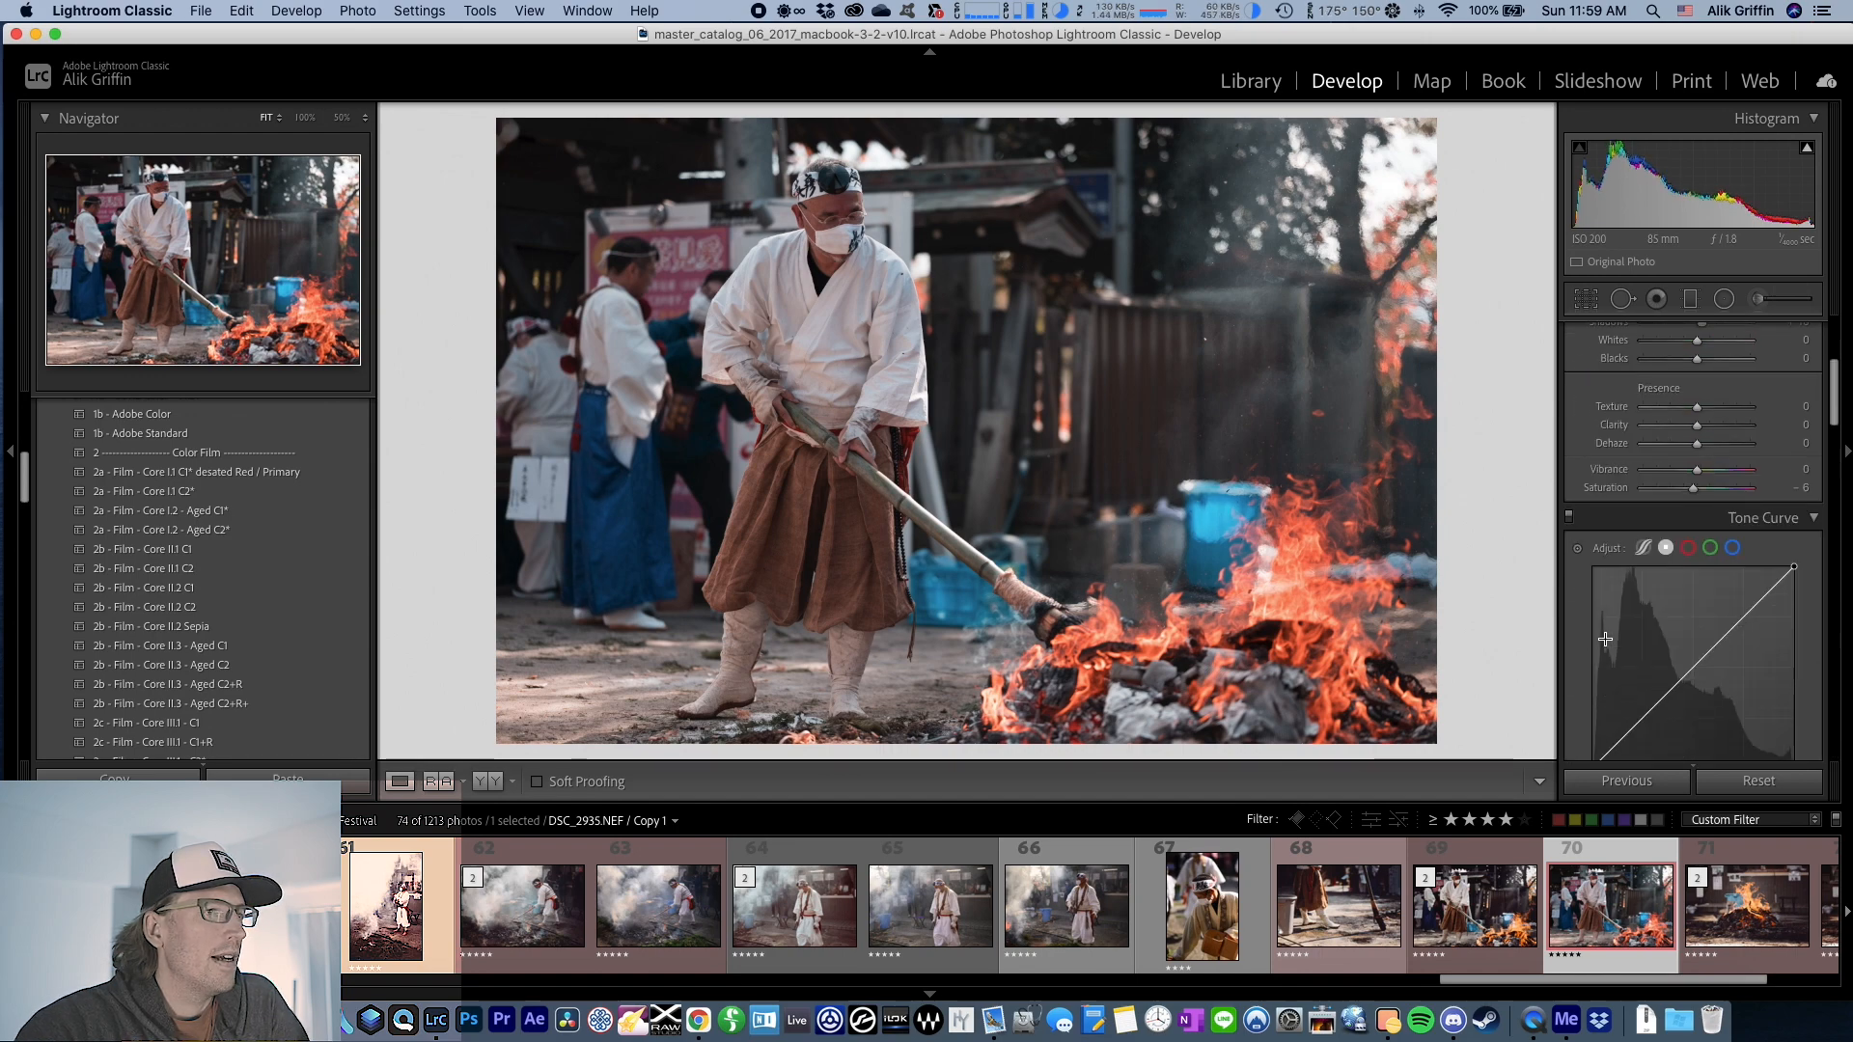
scroll(1600, 590, down, 15)
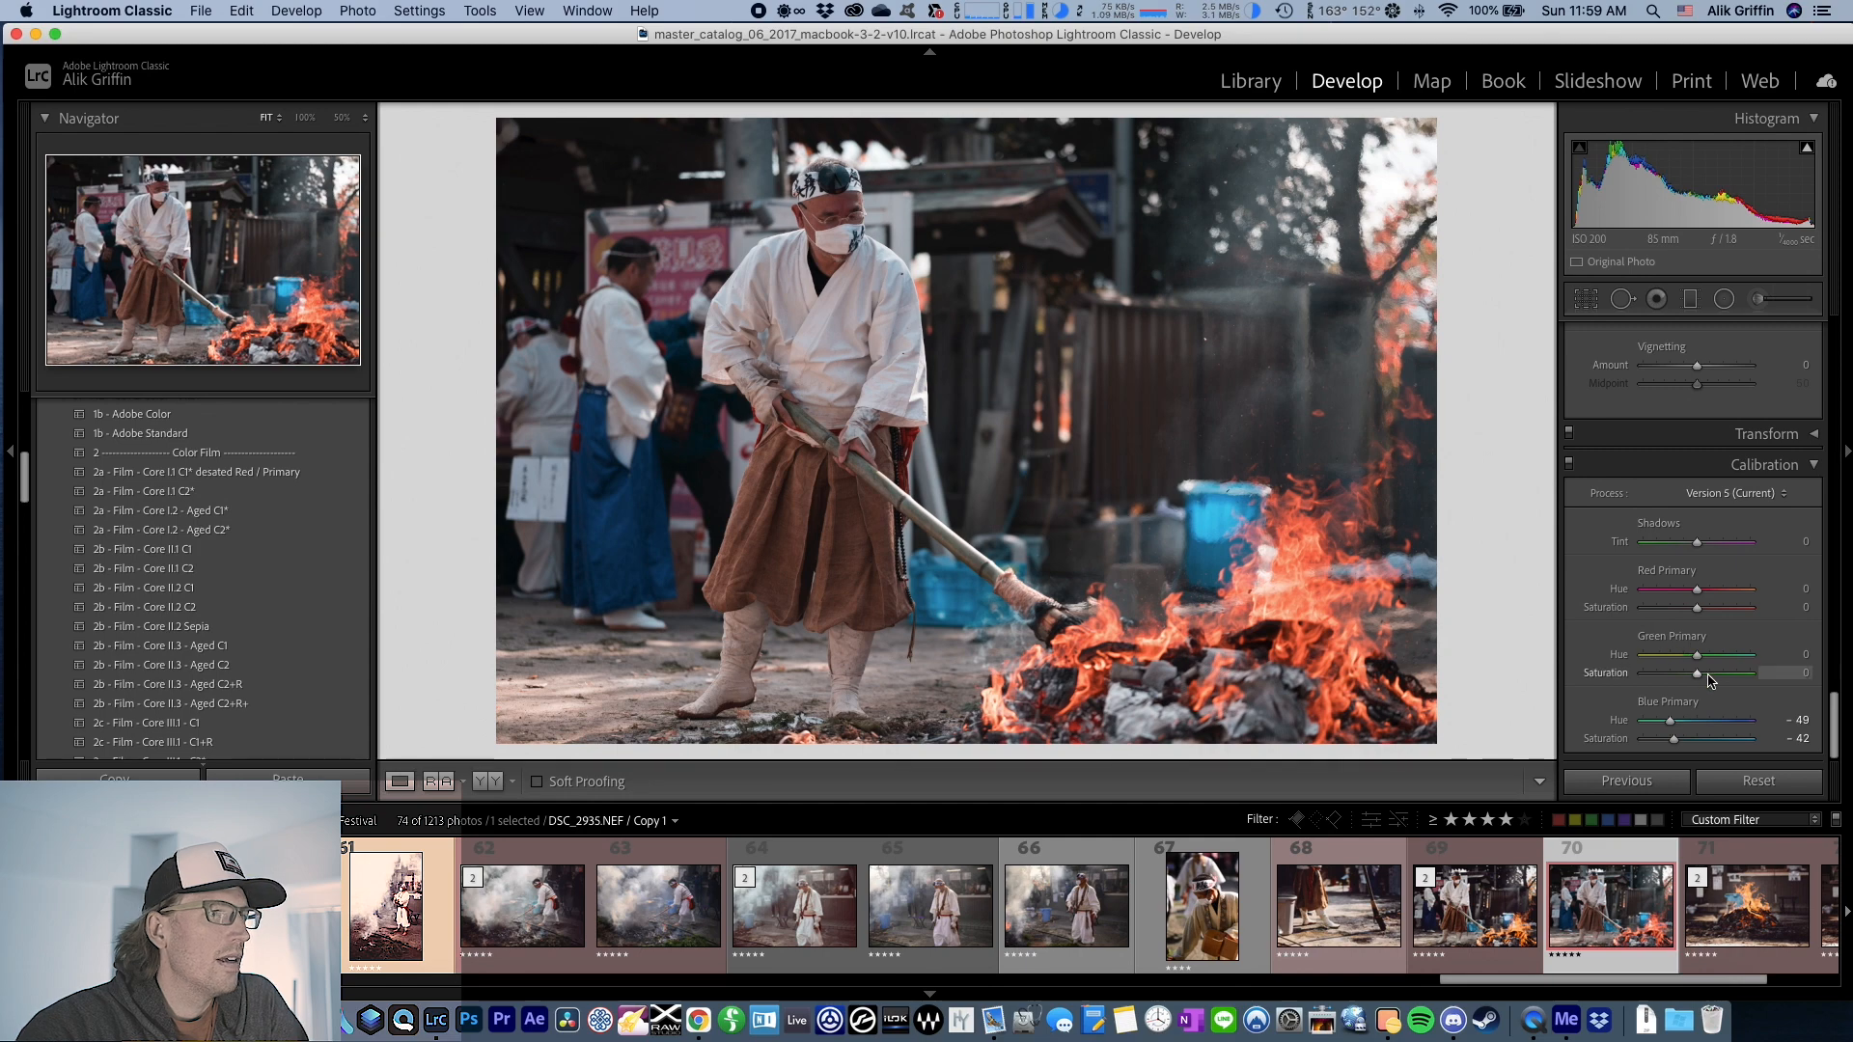
- In Calibration, set the Green Primary hue to +24 and saturation to +19, and the Blue Primary hue to -55
mouse_move(1699, 661)
mouse_down()
mouse_move(1672, 661)
mouse_move(1705, 661)
mouse_up()
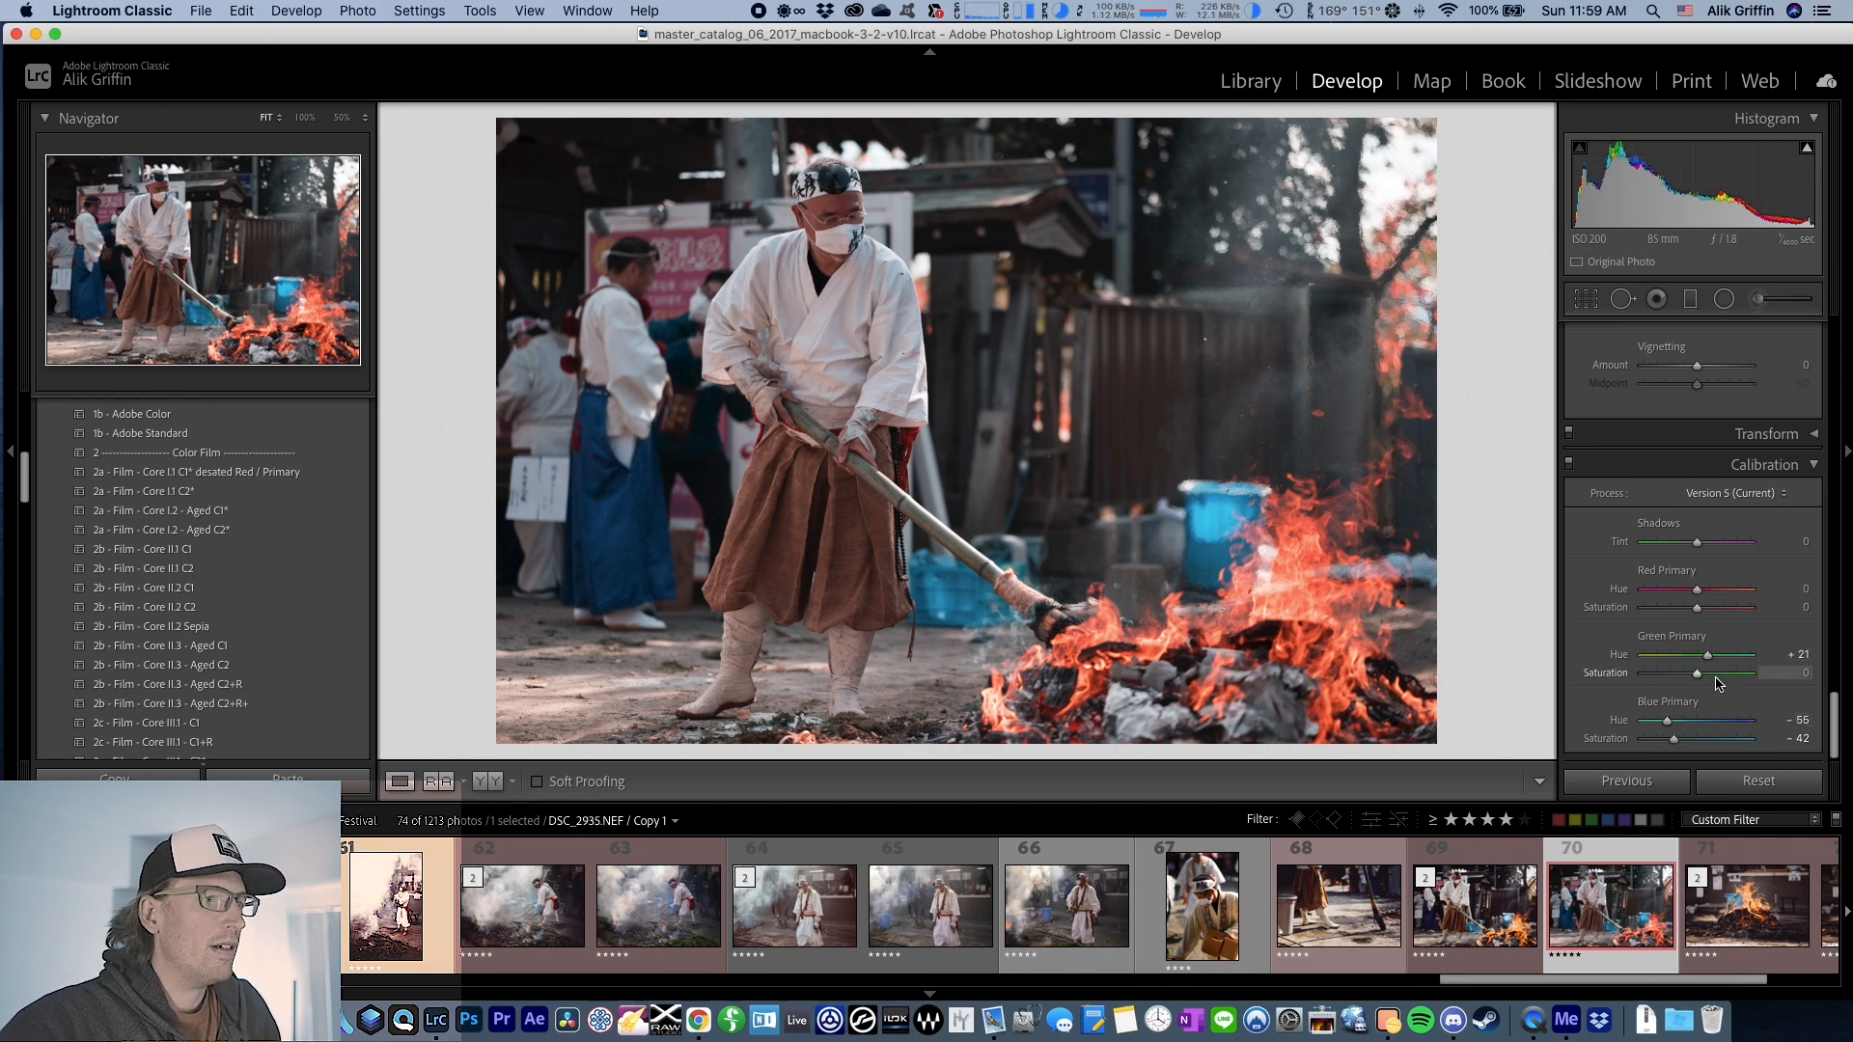
drag(1703, 677, 1709, 657)
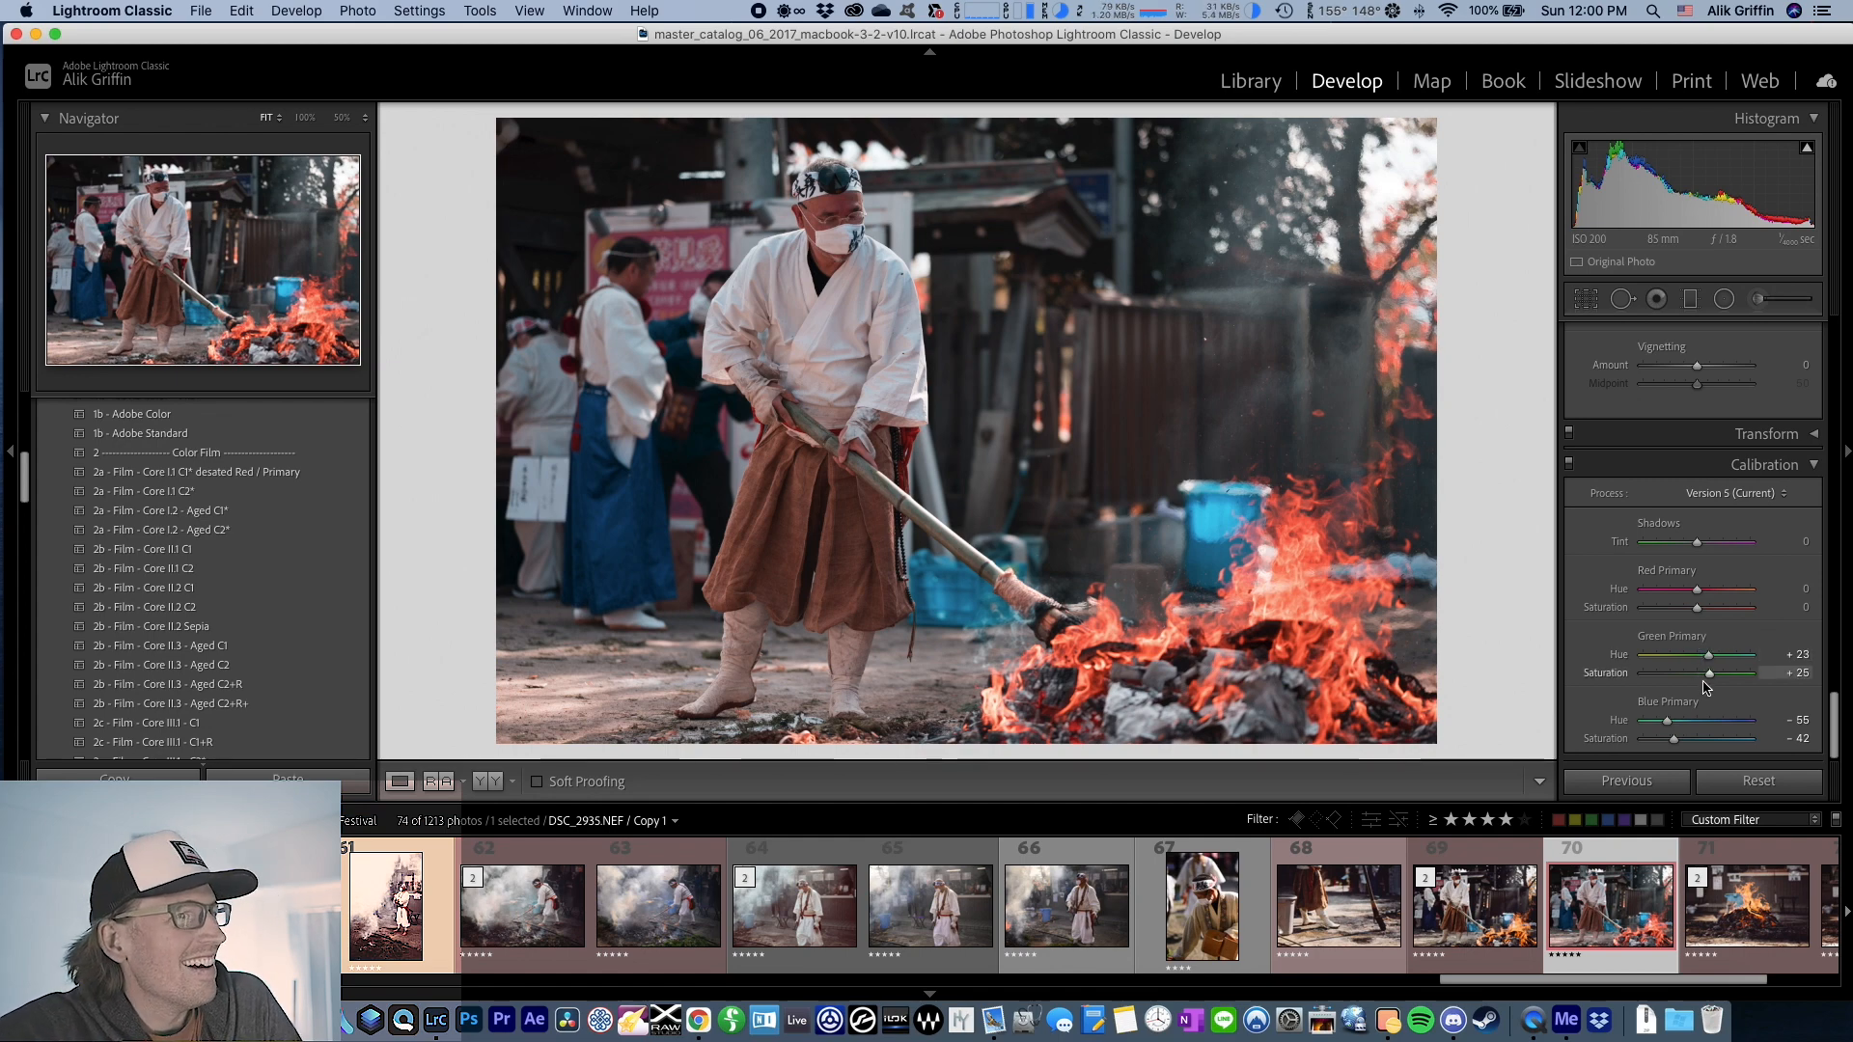
drag(1693, 674, 1708, 675)
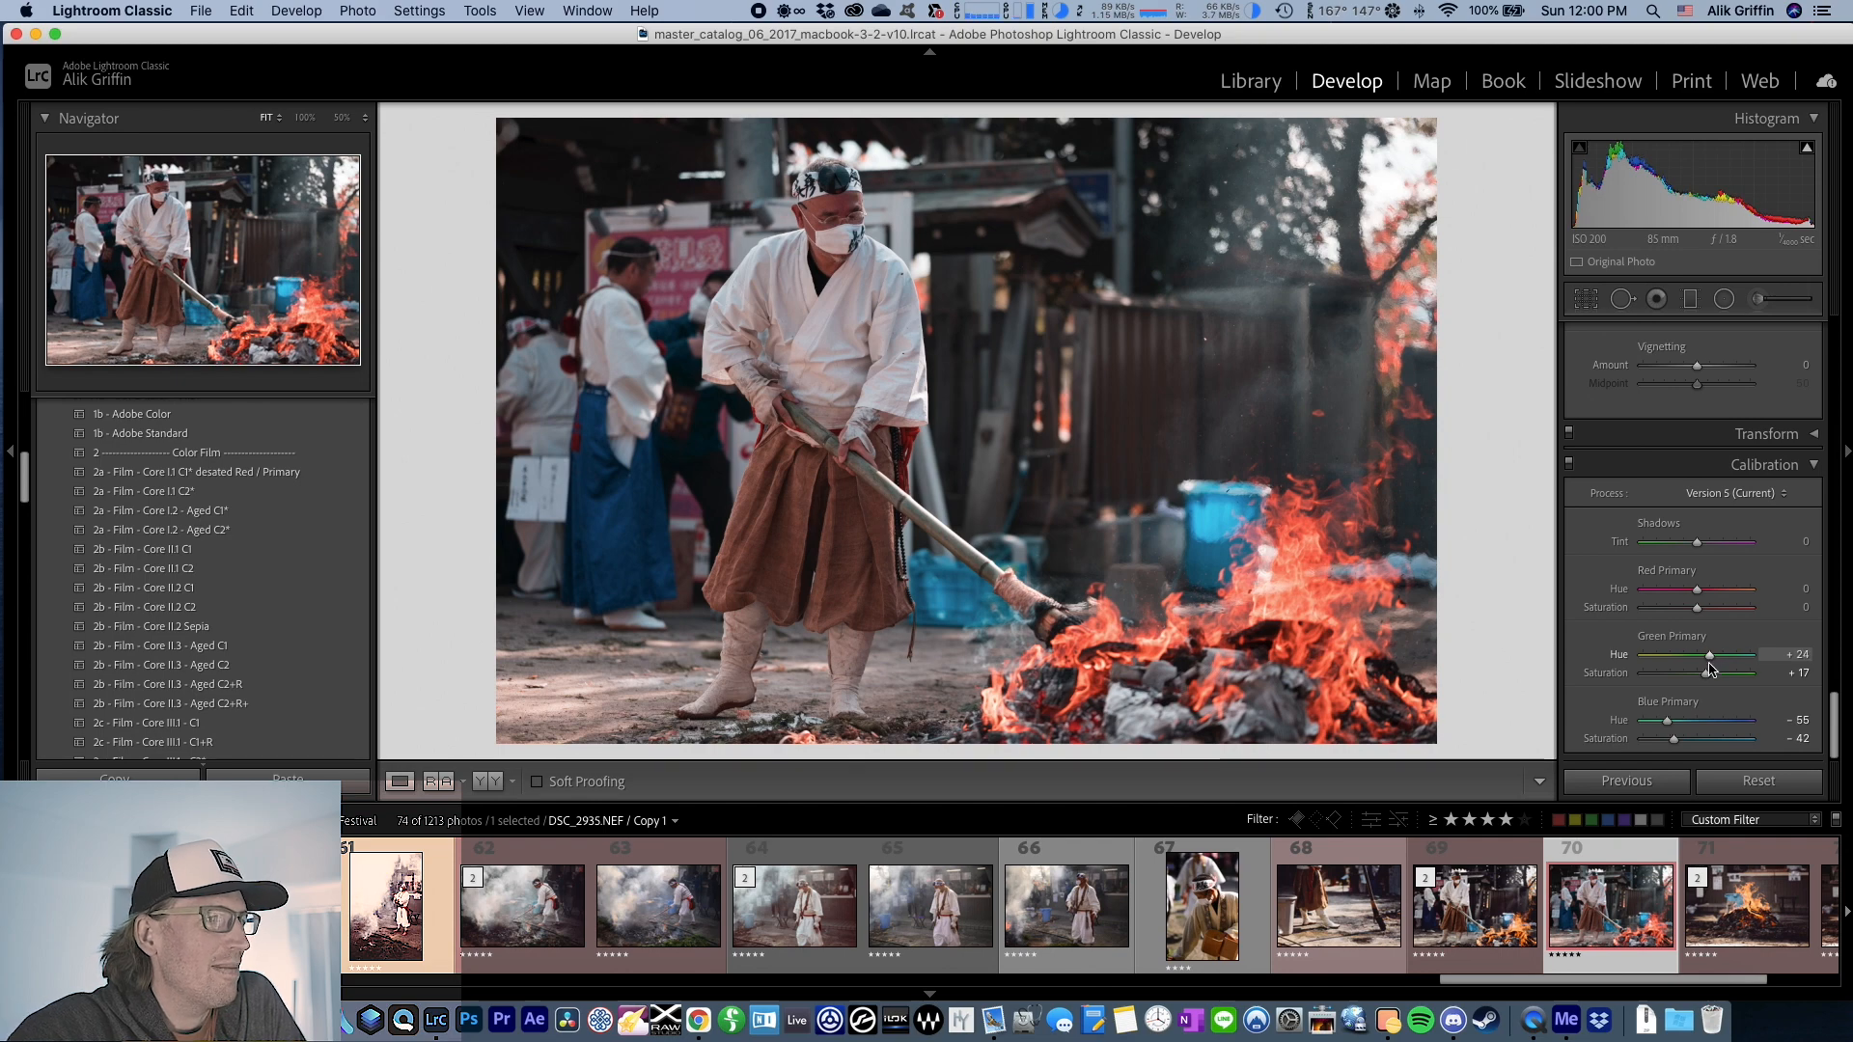
drag(1709, 679, 1711, 679)
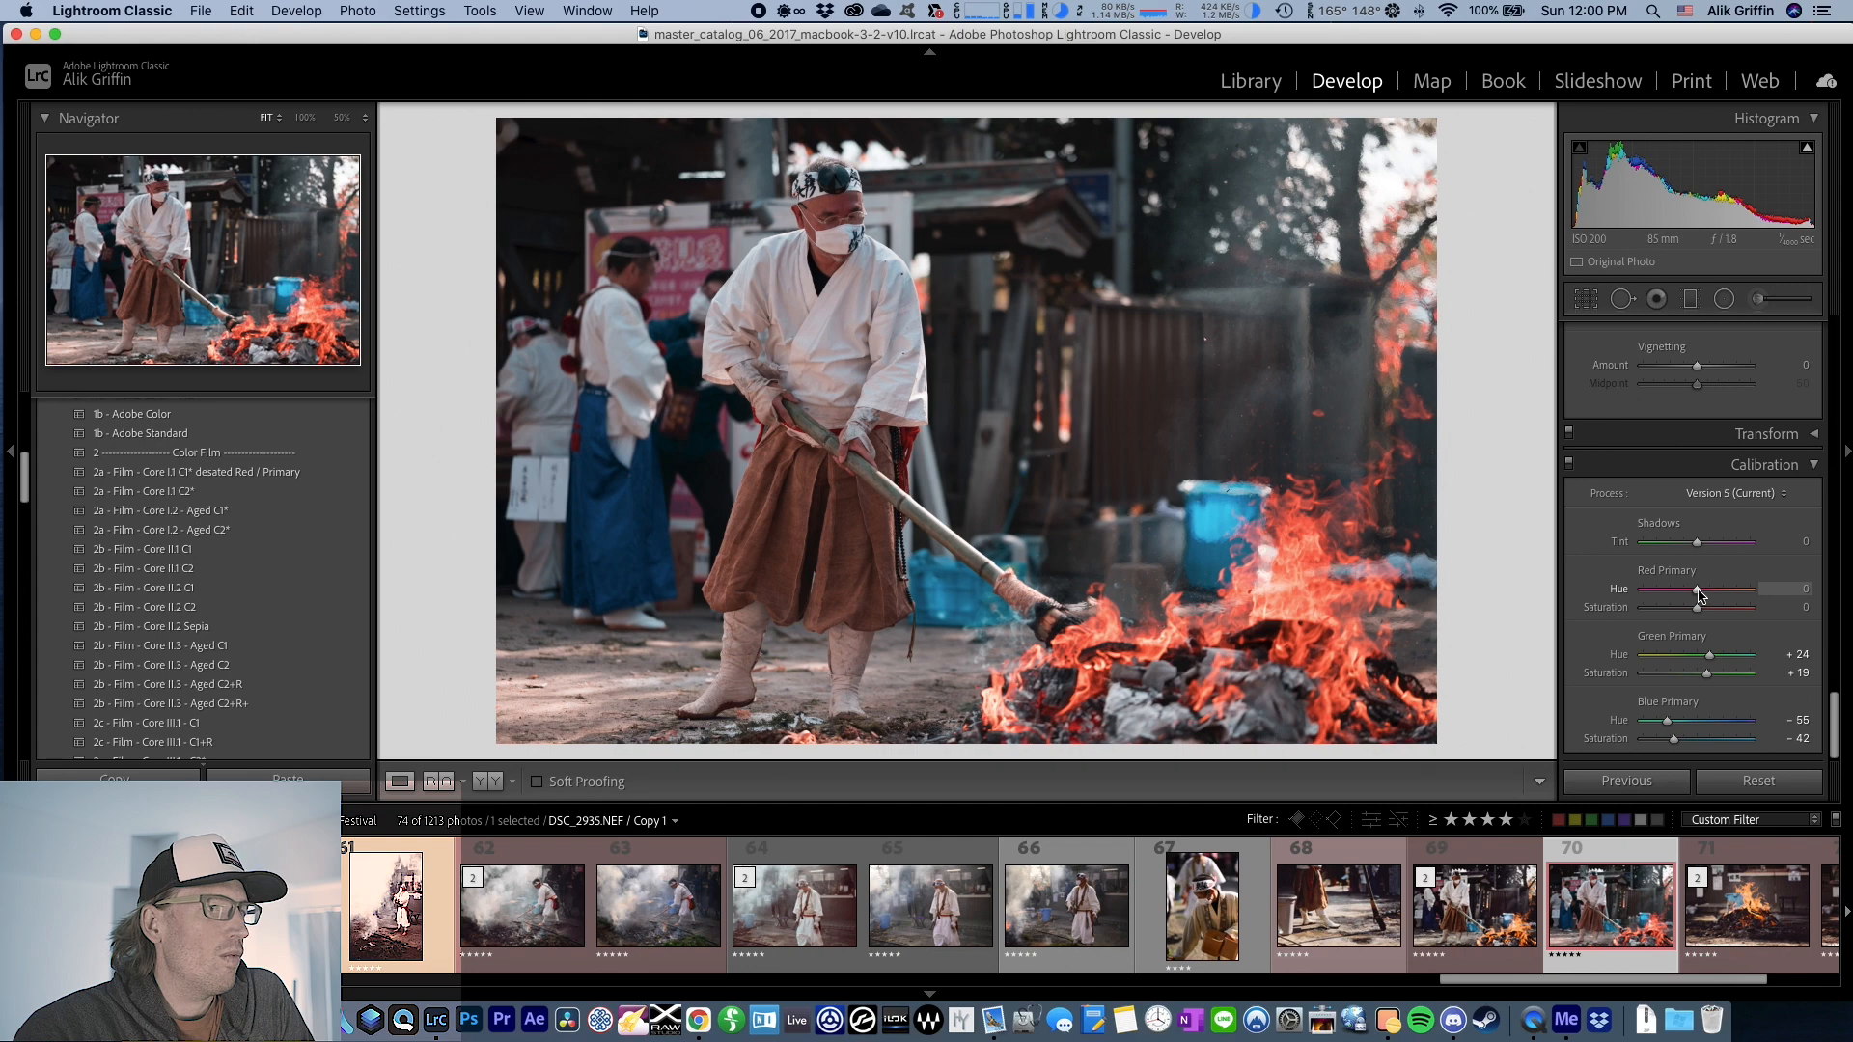
- Try the Red Primary hue at +29 and at its extremes of -100 and +100 to compare the fire's color
drag(1683, 591, 1688, 592)
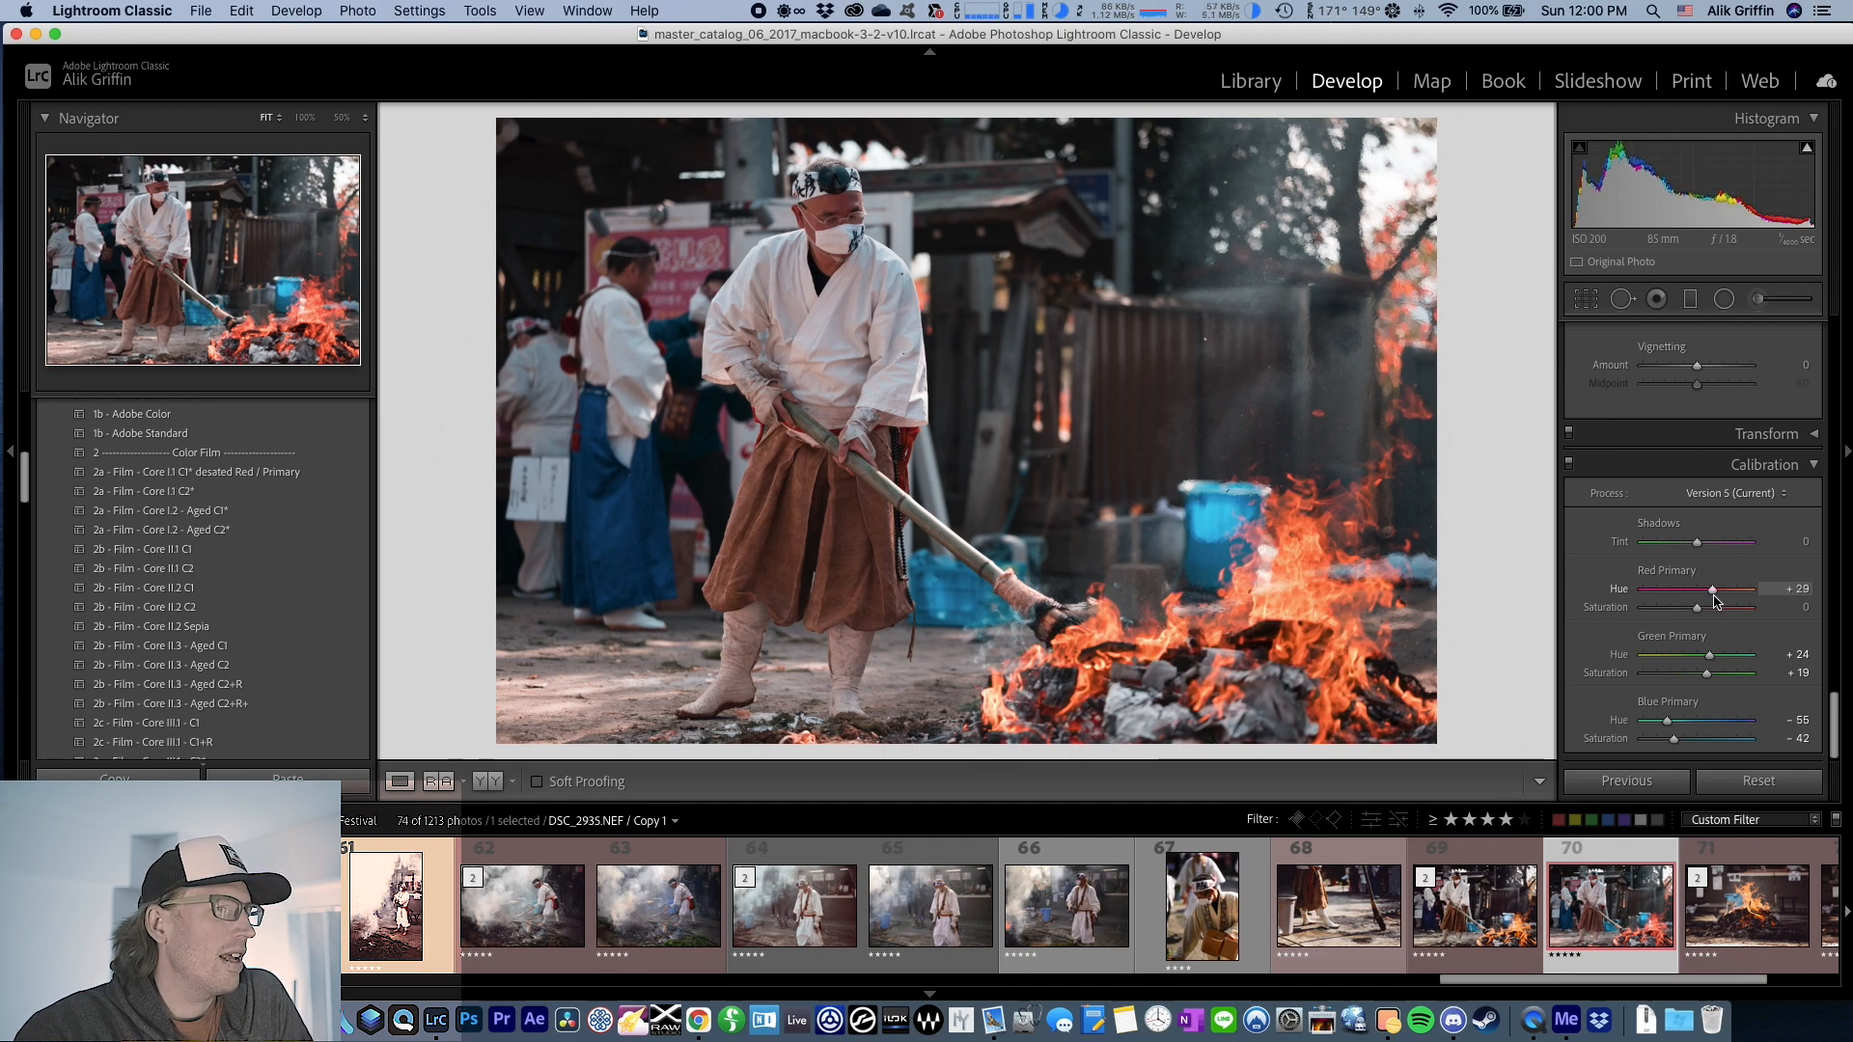
drag(1711, 600, 1641, 595)
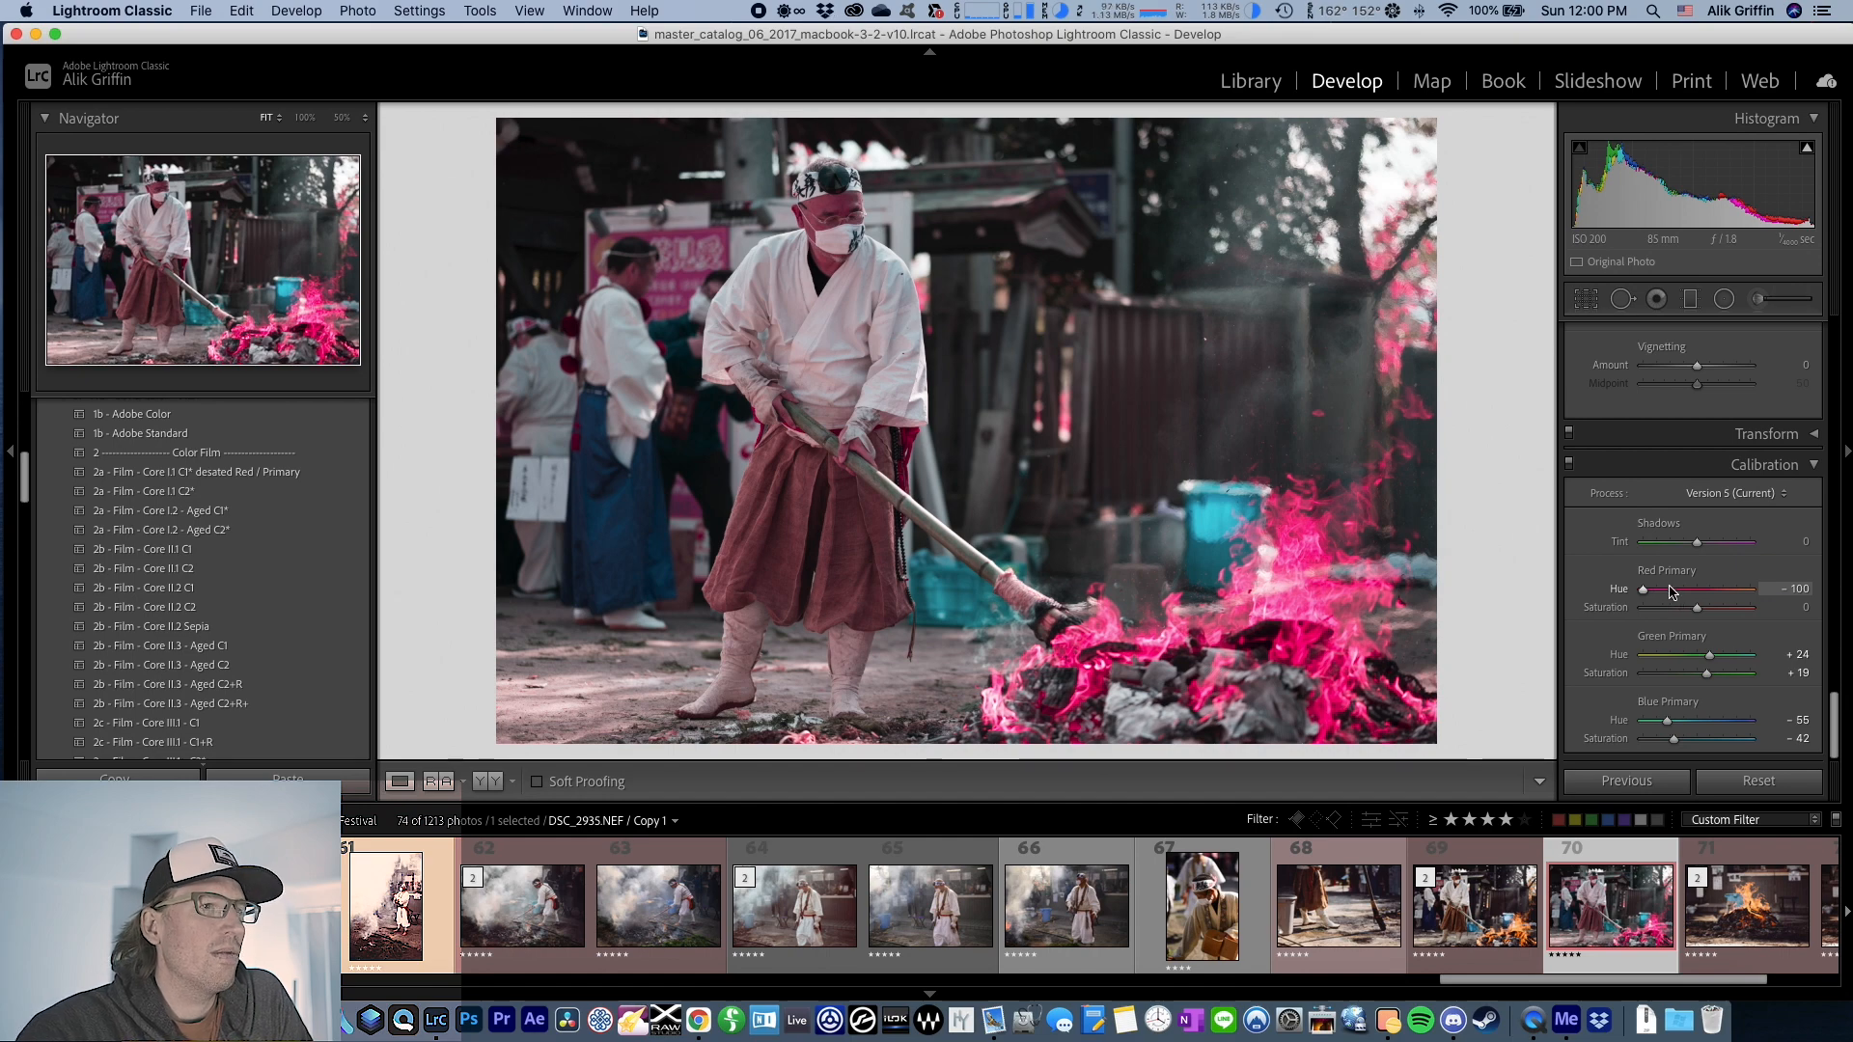
drag(1642, 590, 1754, 600)
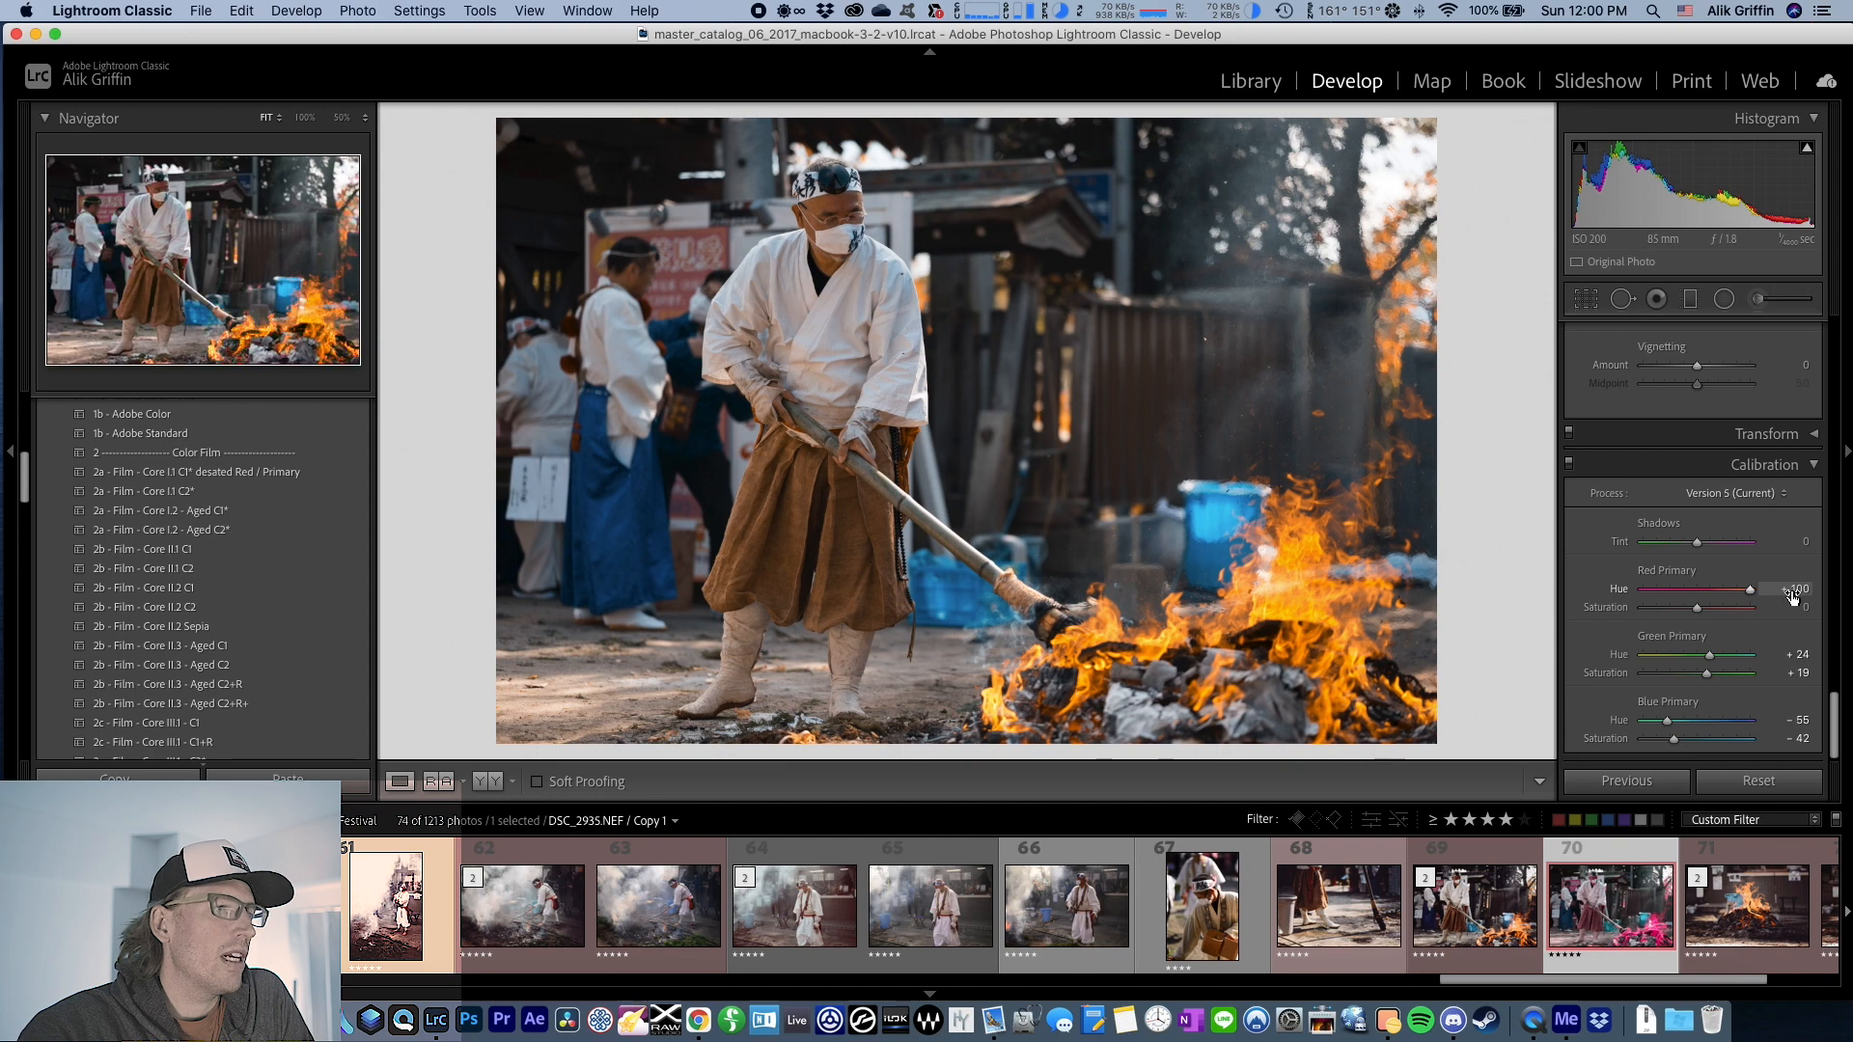
- Fine-tune Calibration to Red Primary hue +29 and saturation +17, Green Primary saturation +9, and Blue Primary hue -62 and saturation -43
click(1714, 593)
drag(1714, 593, 1714, 618)
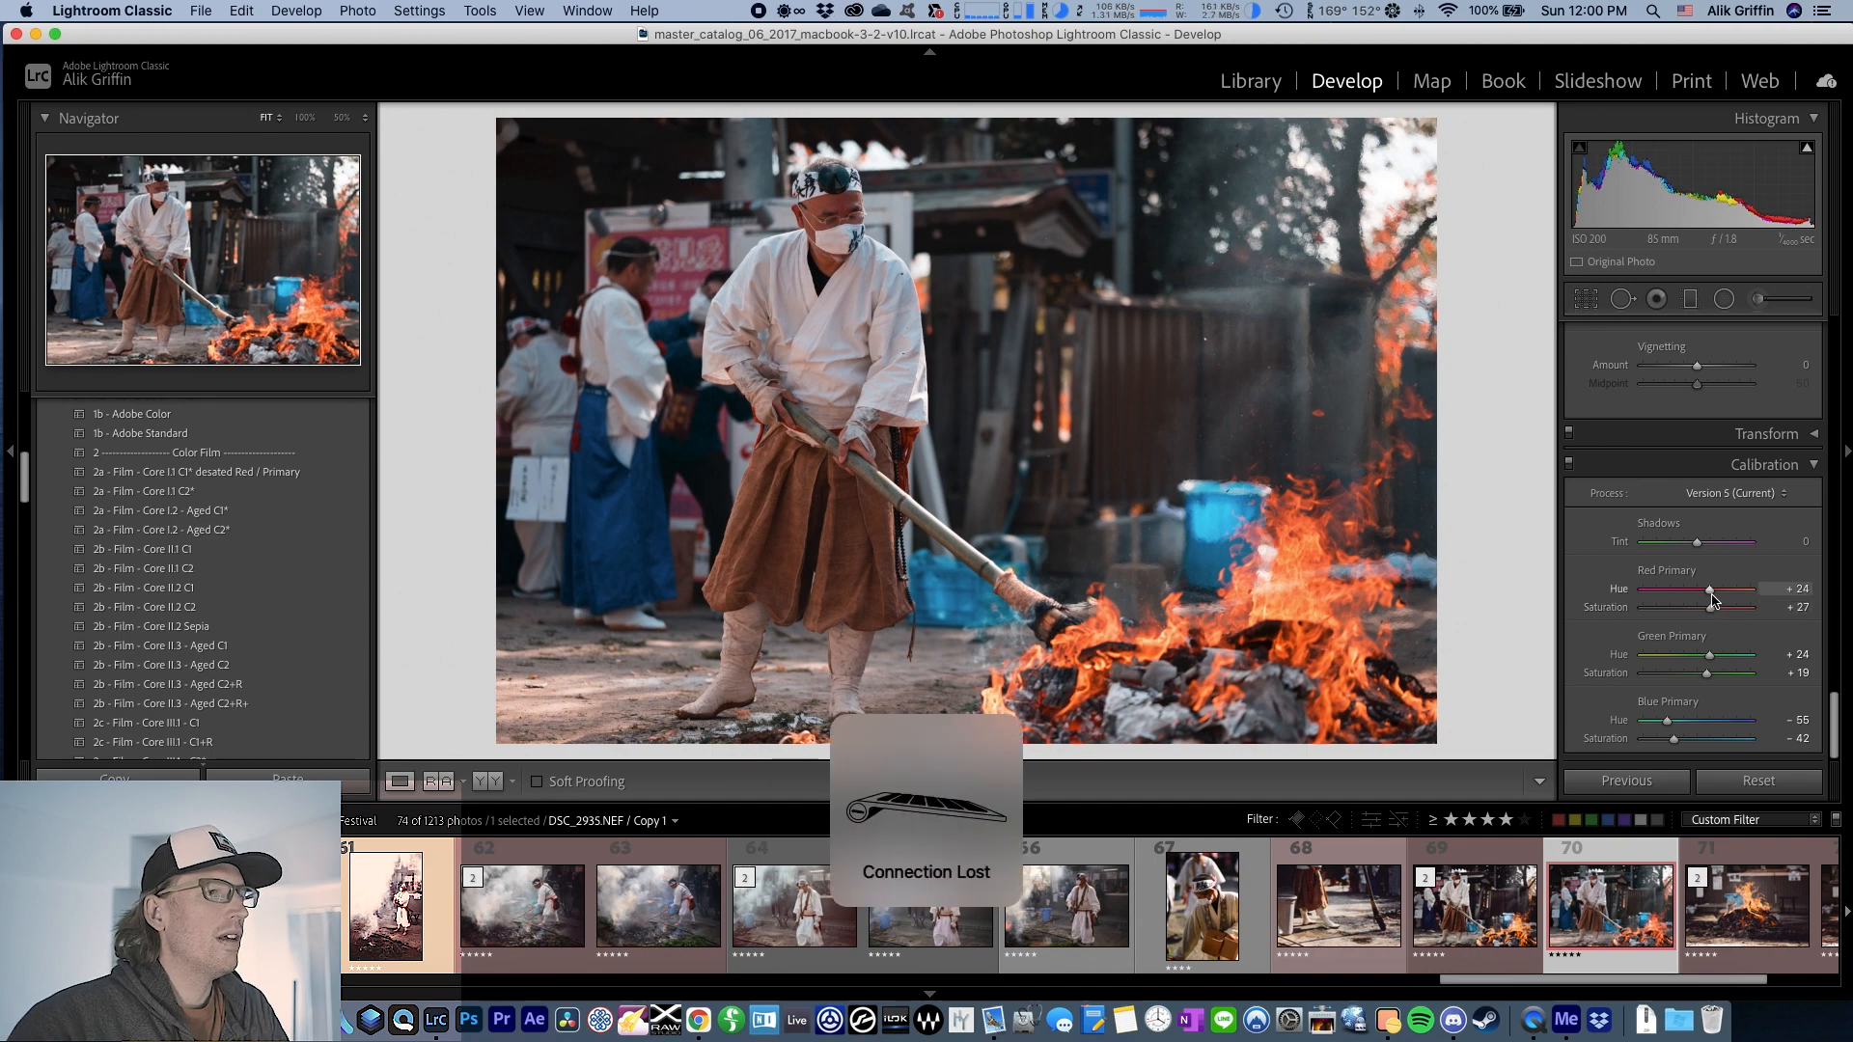
mouse_move(1666, 721)
mouse_down()
mouse_move(1703, 681)
mouse_move(1675, 741)
mouse_up()
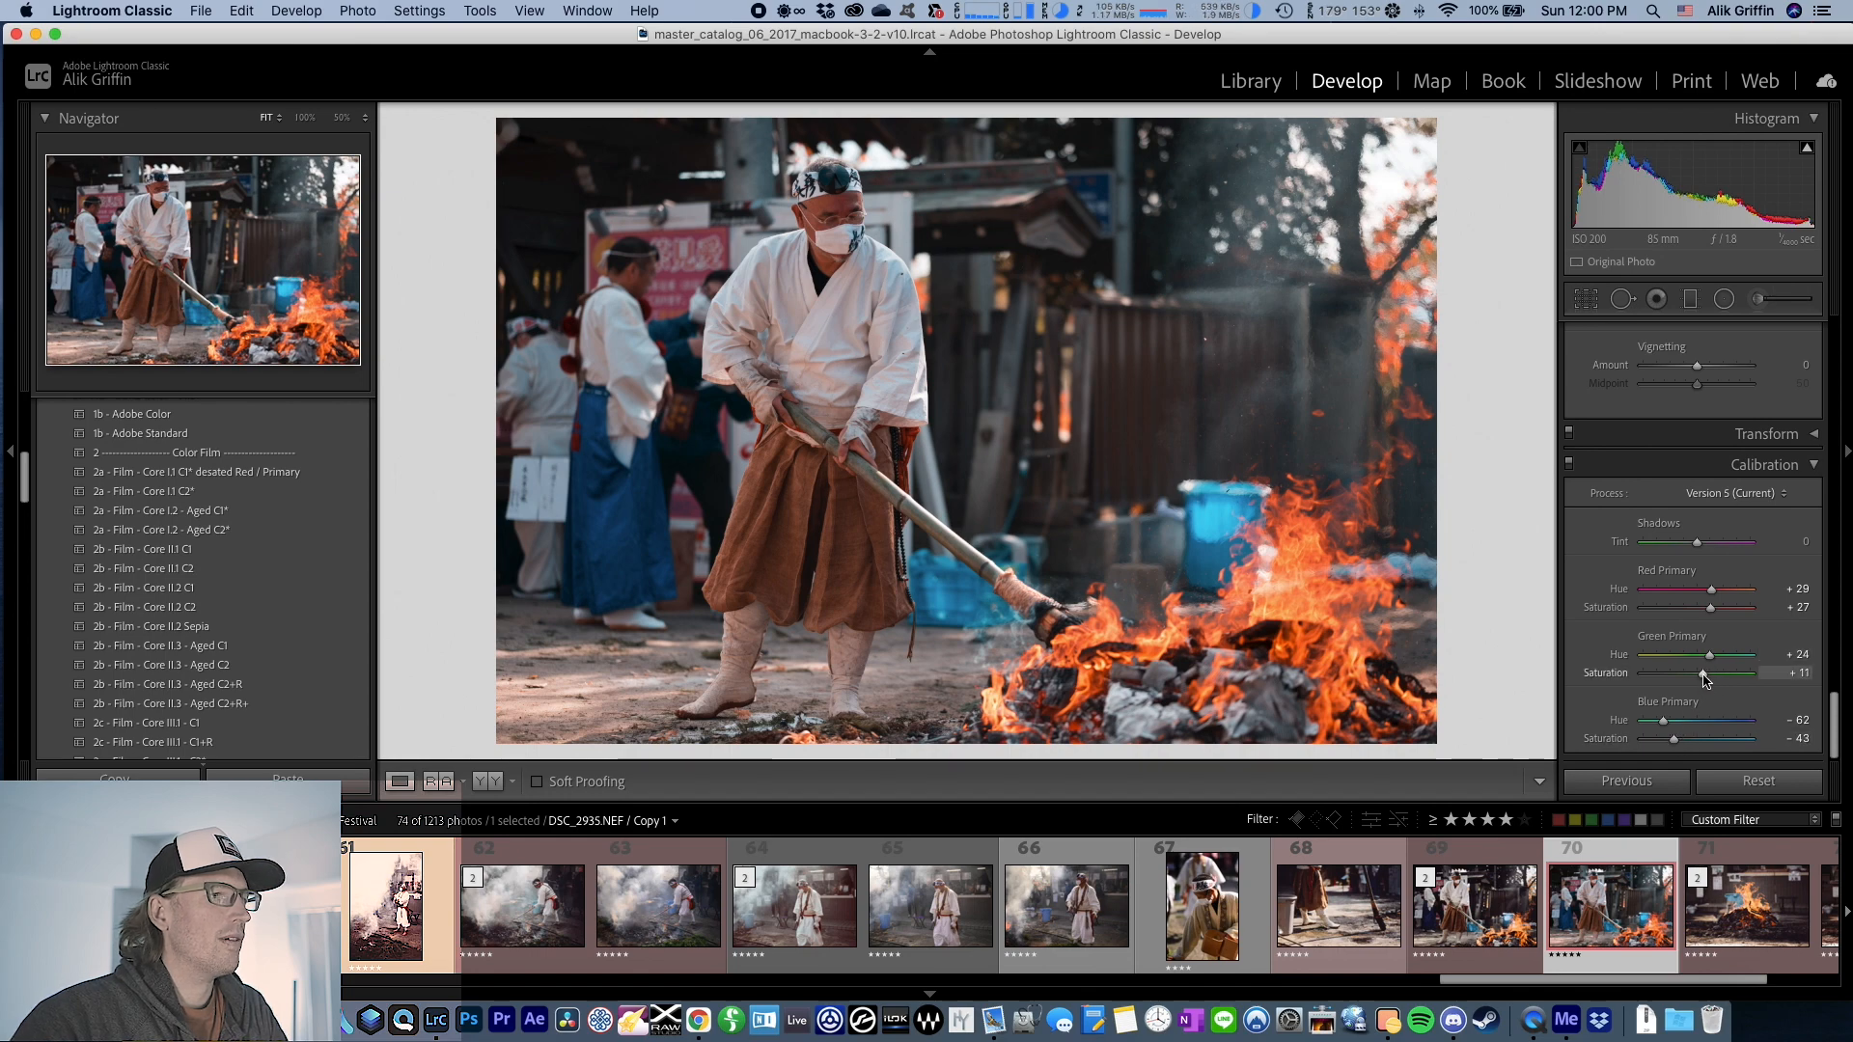
drag(1711, 609, 1705, 610)
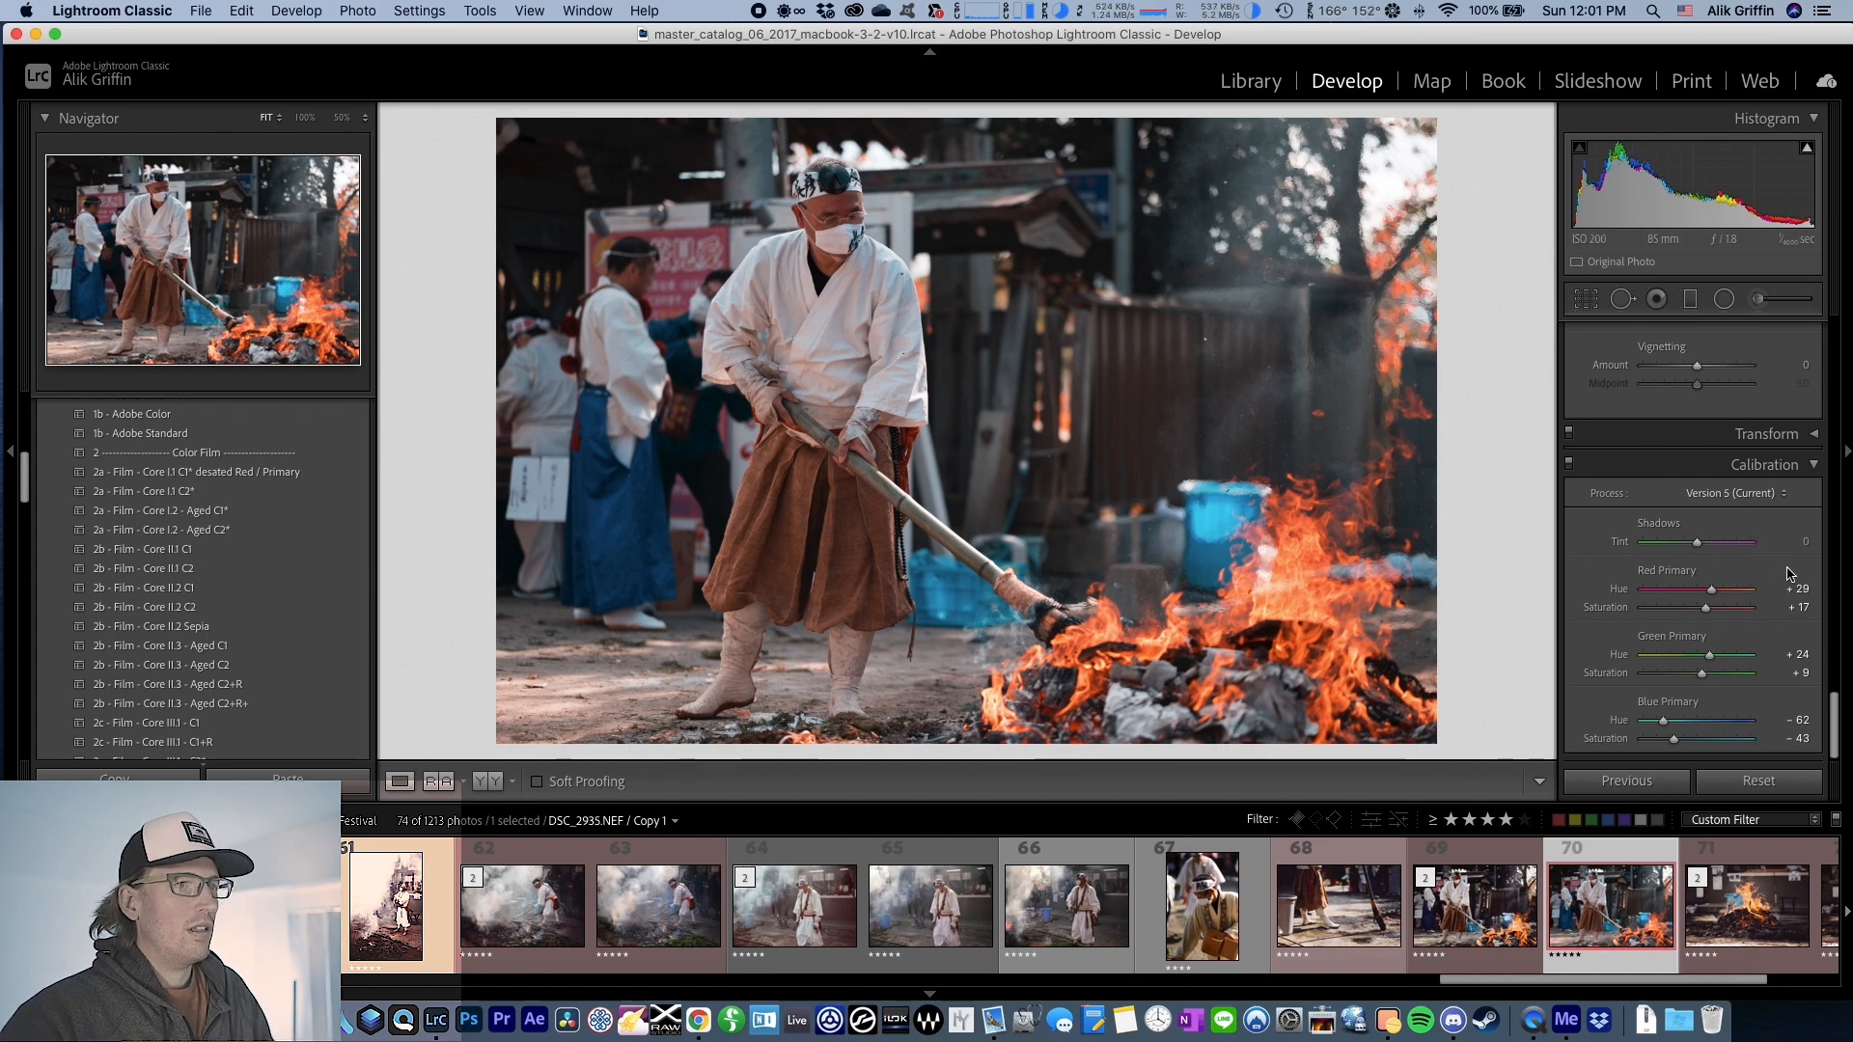
- Set the Calibration Shadows Tint to +5
click(1802, 541)
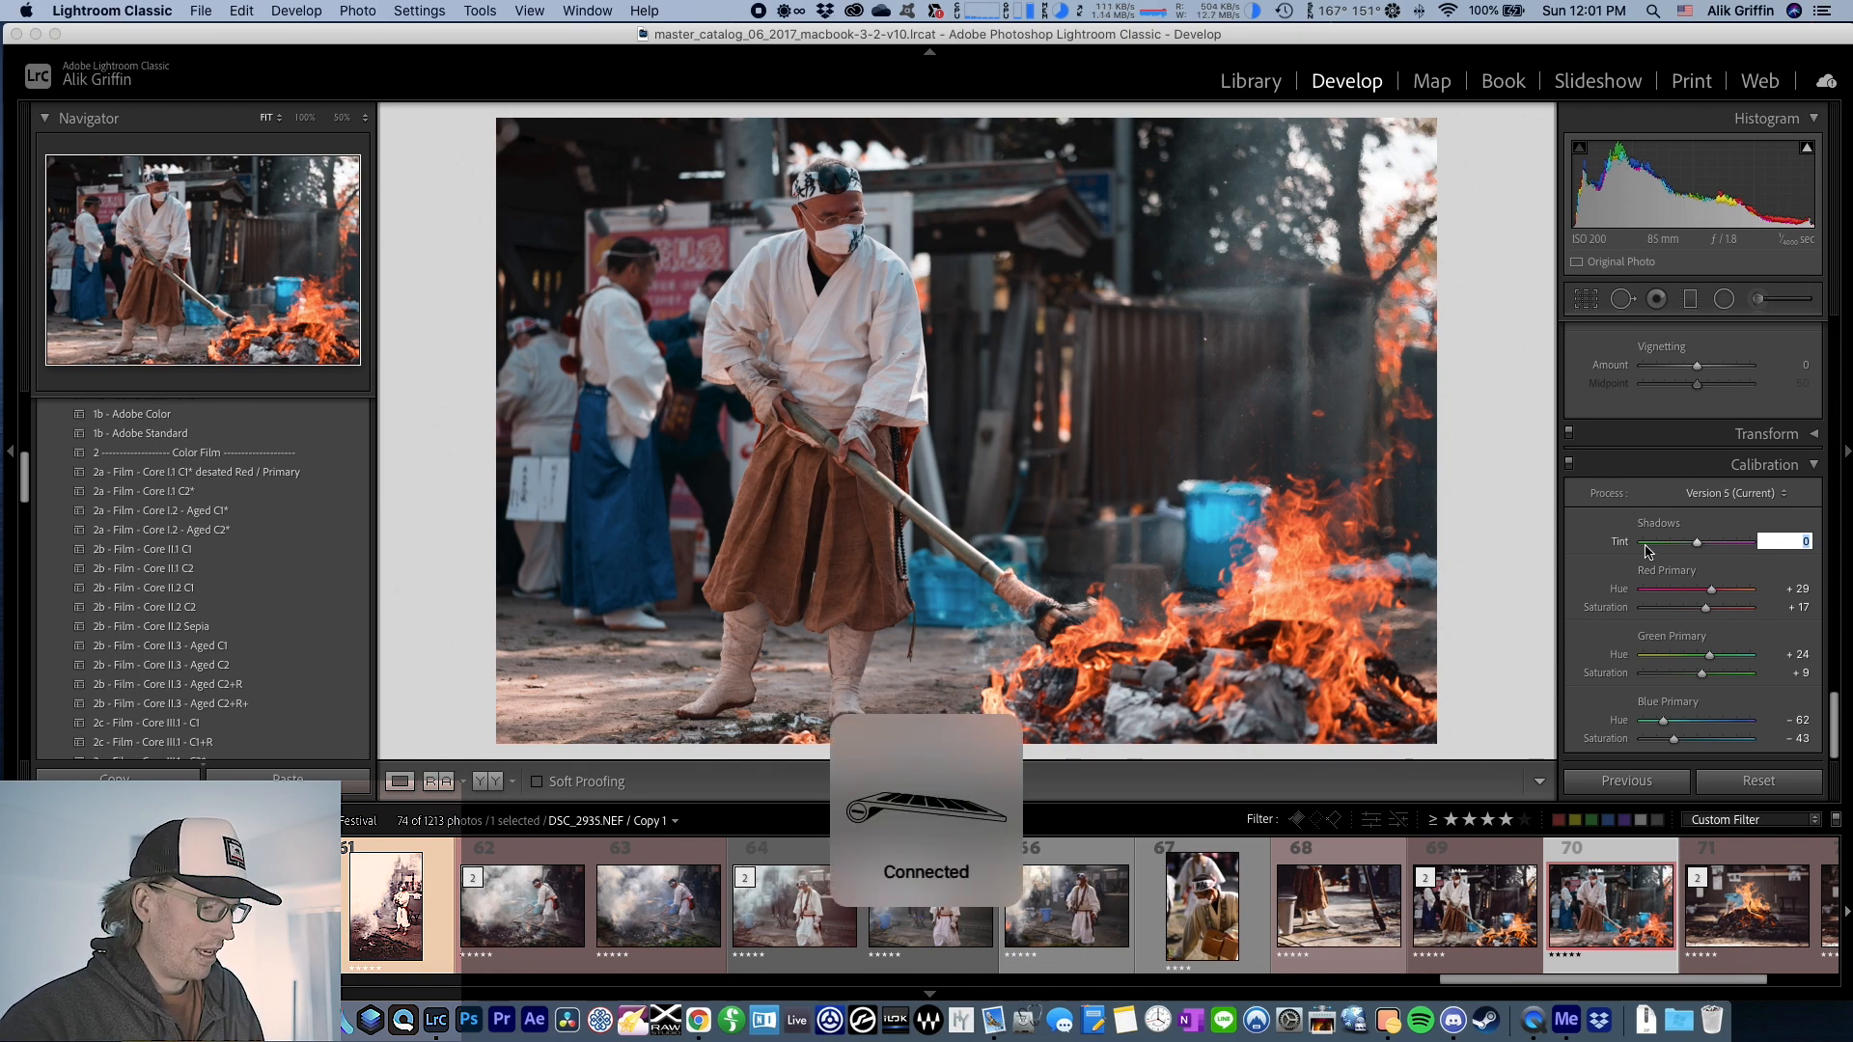
text(5)
key(Return)
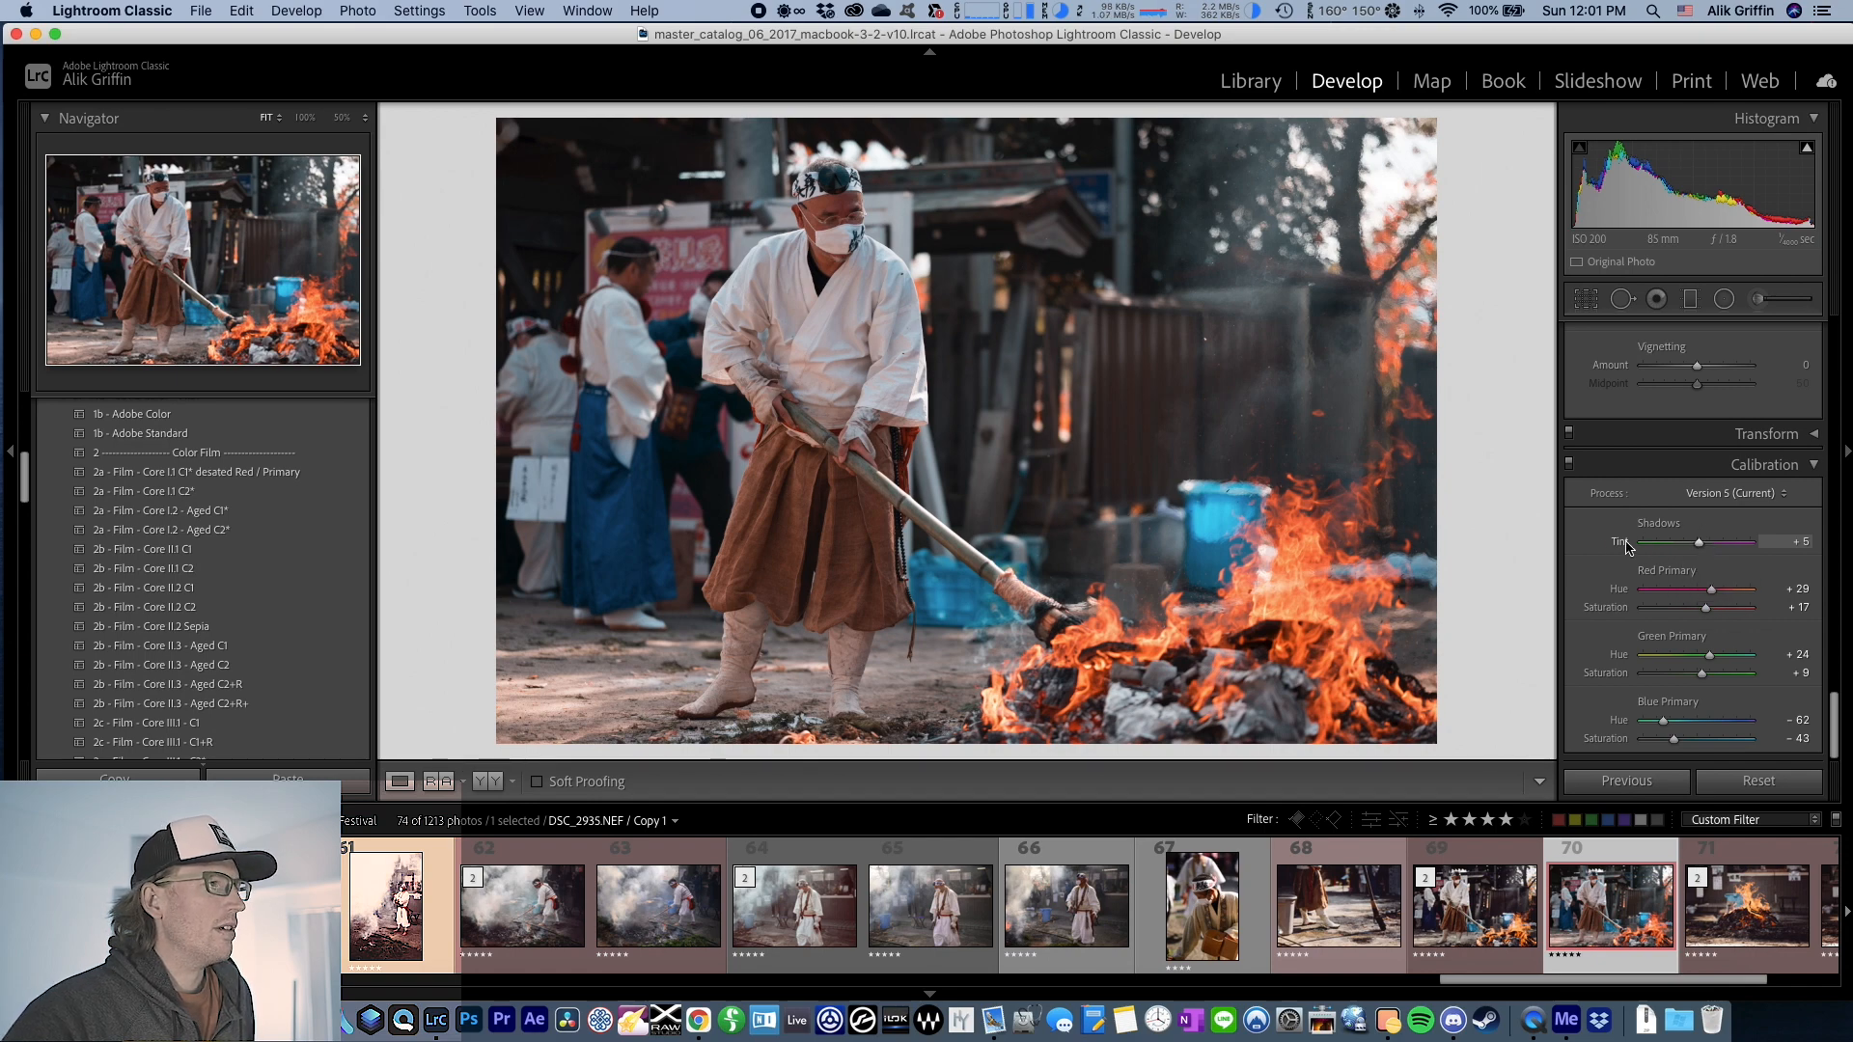
- Set the HSL hues to Red +11, Orange +14 and Yellow +6, judging the skin tones in a close-up of the man's face
scroll(1621, 536, up, 5)
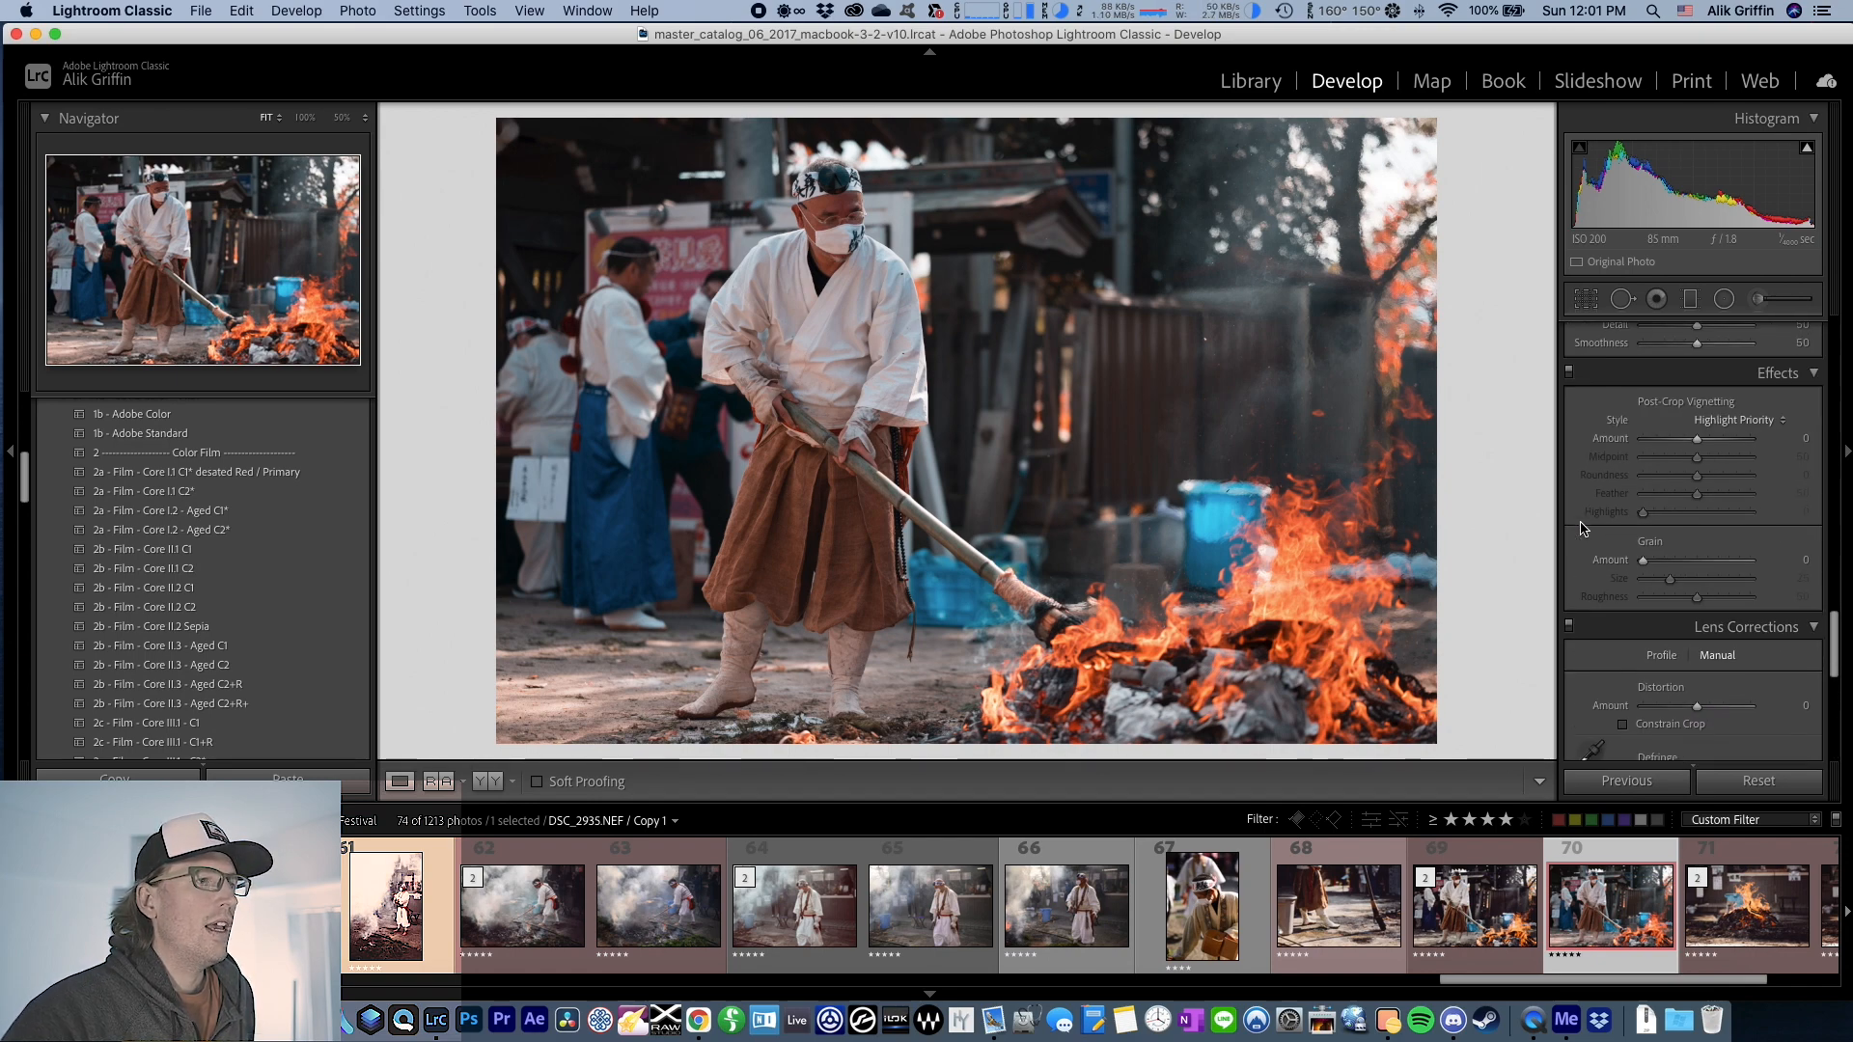
scroll(1582, 528, up, 3)
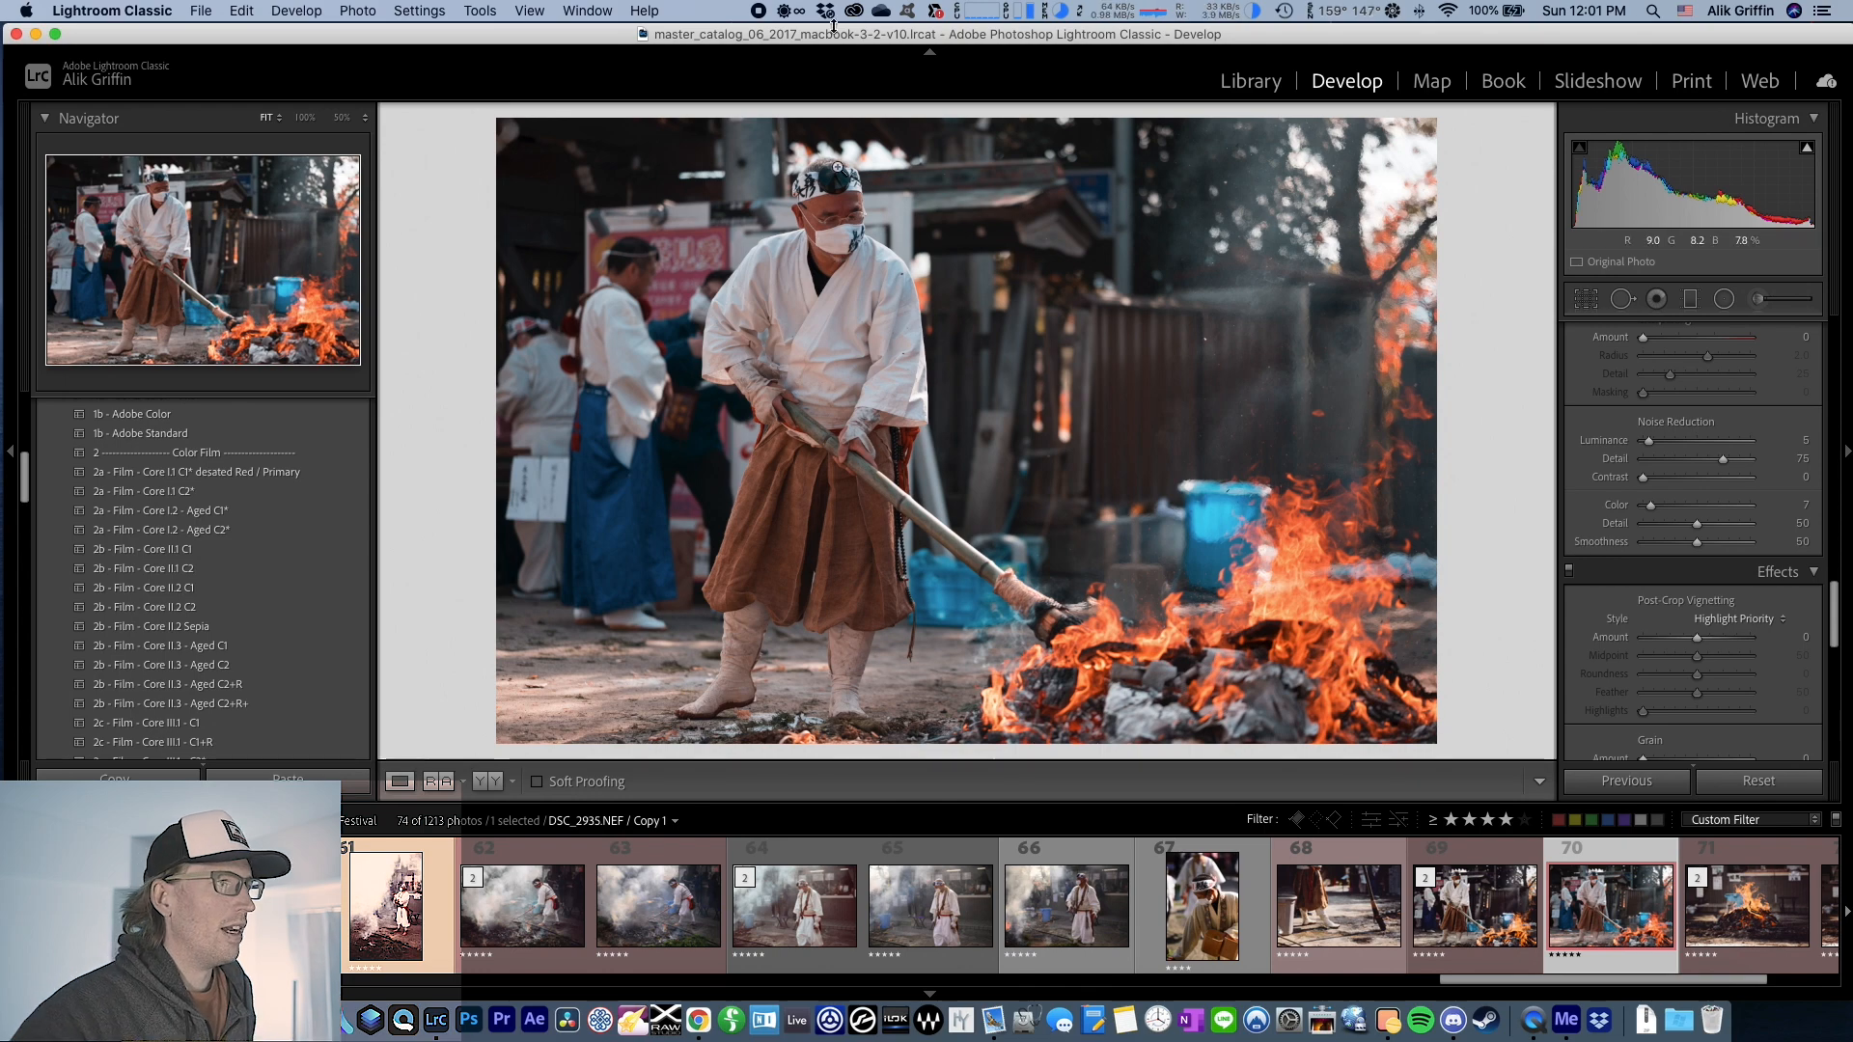
click(833, 194)
drag(834, 194, 893, 280)
click(1148, 650)
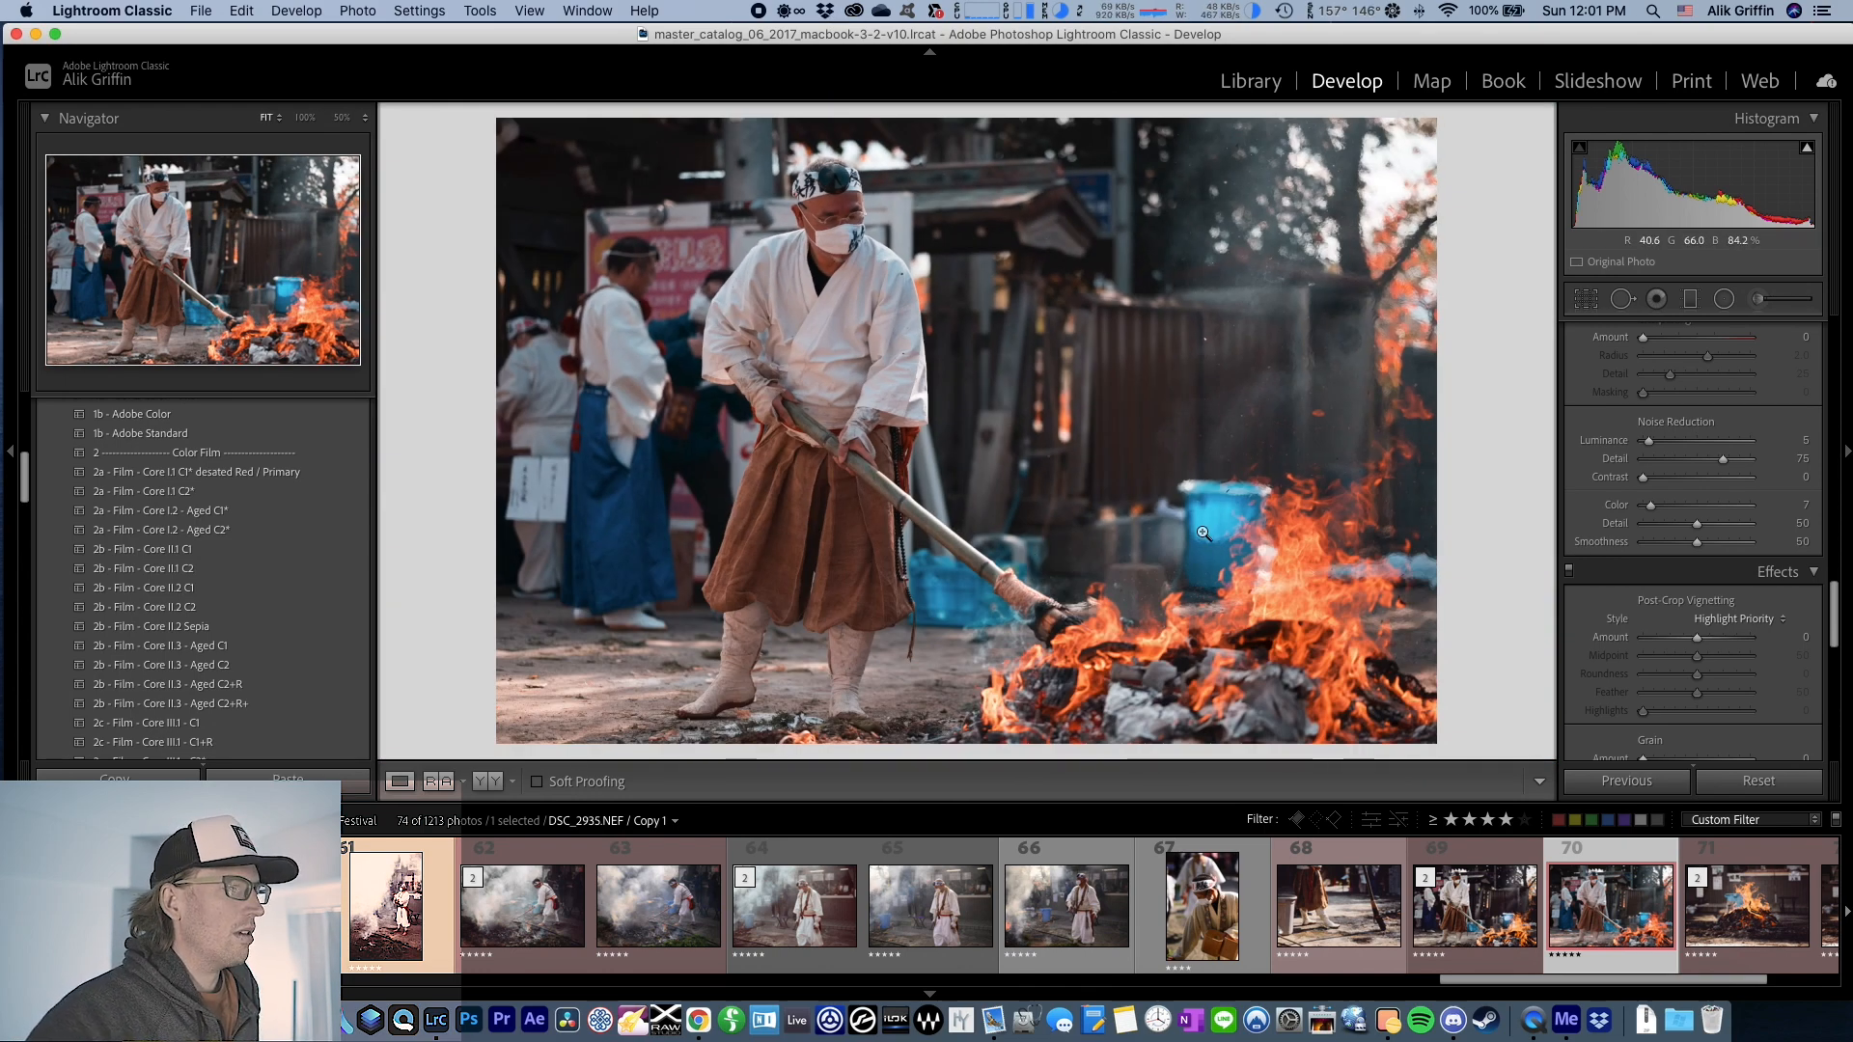
scroll(1582, 565, up, 10)
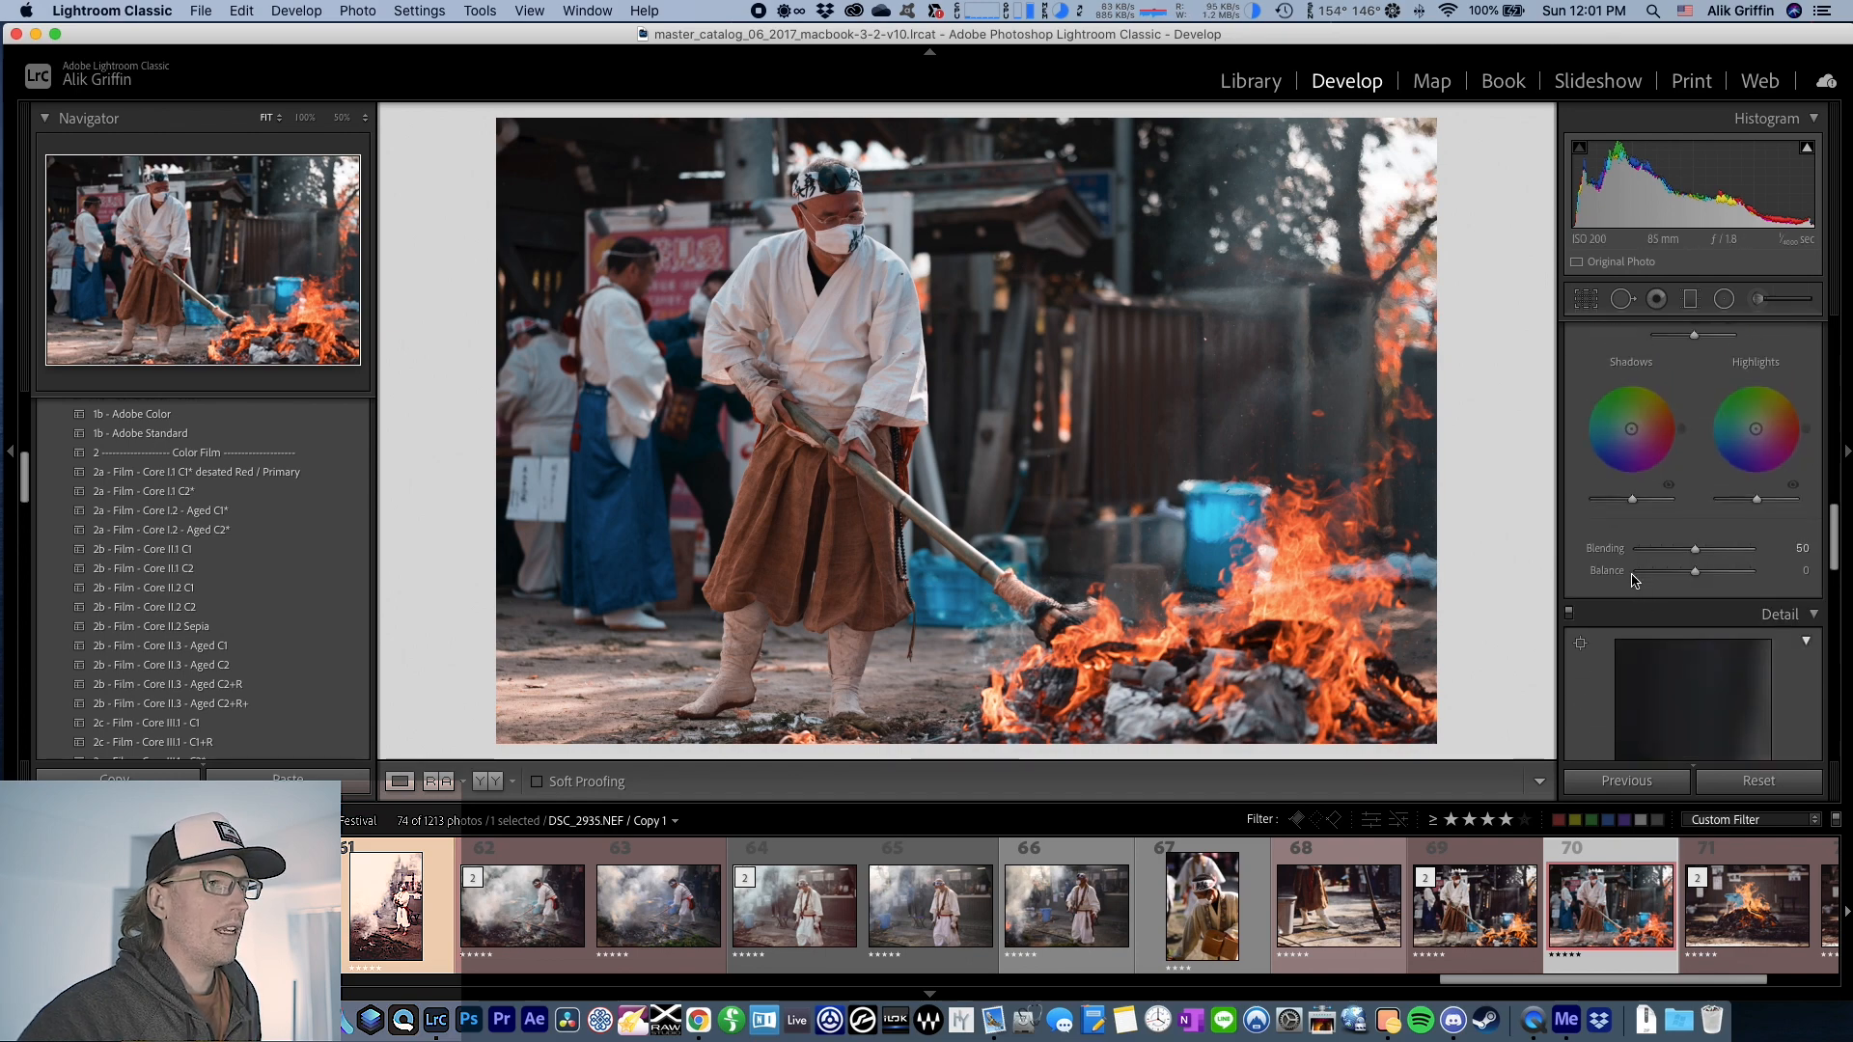
scroll(1587, 555, up, 4)
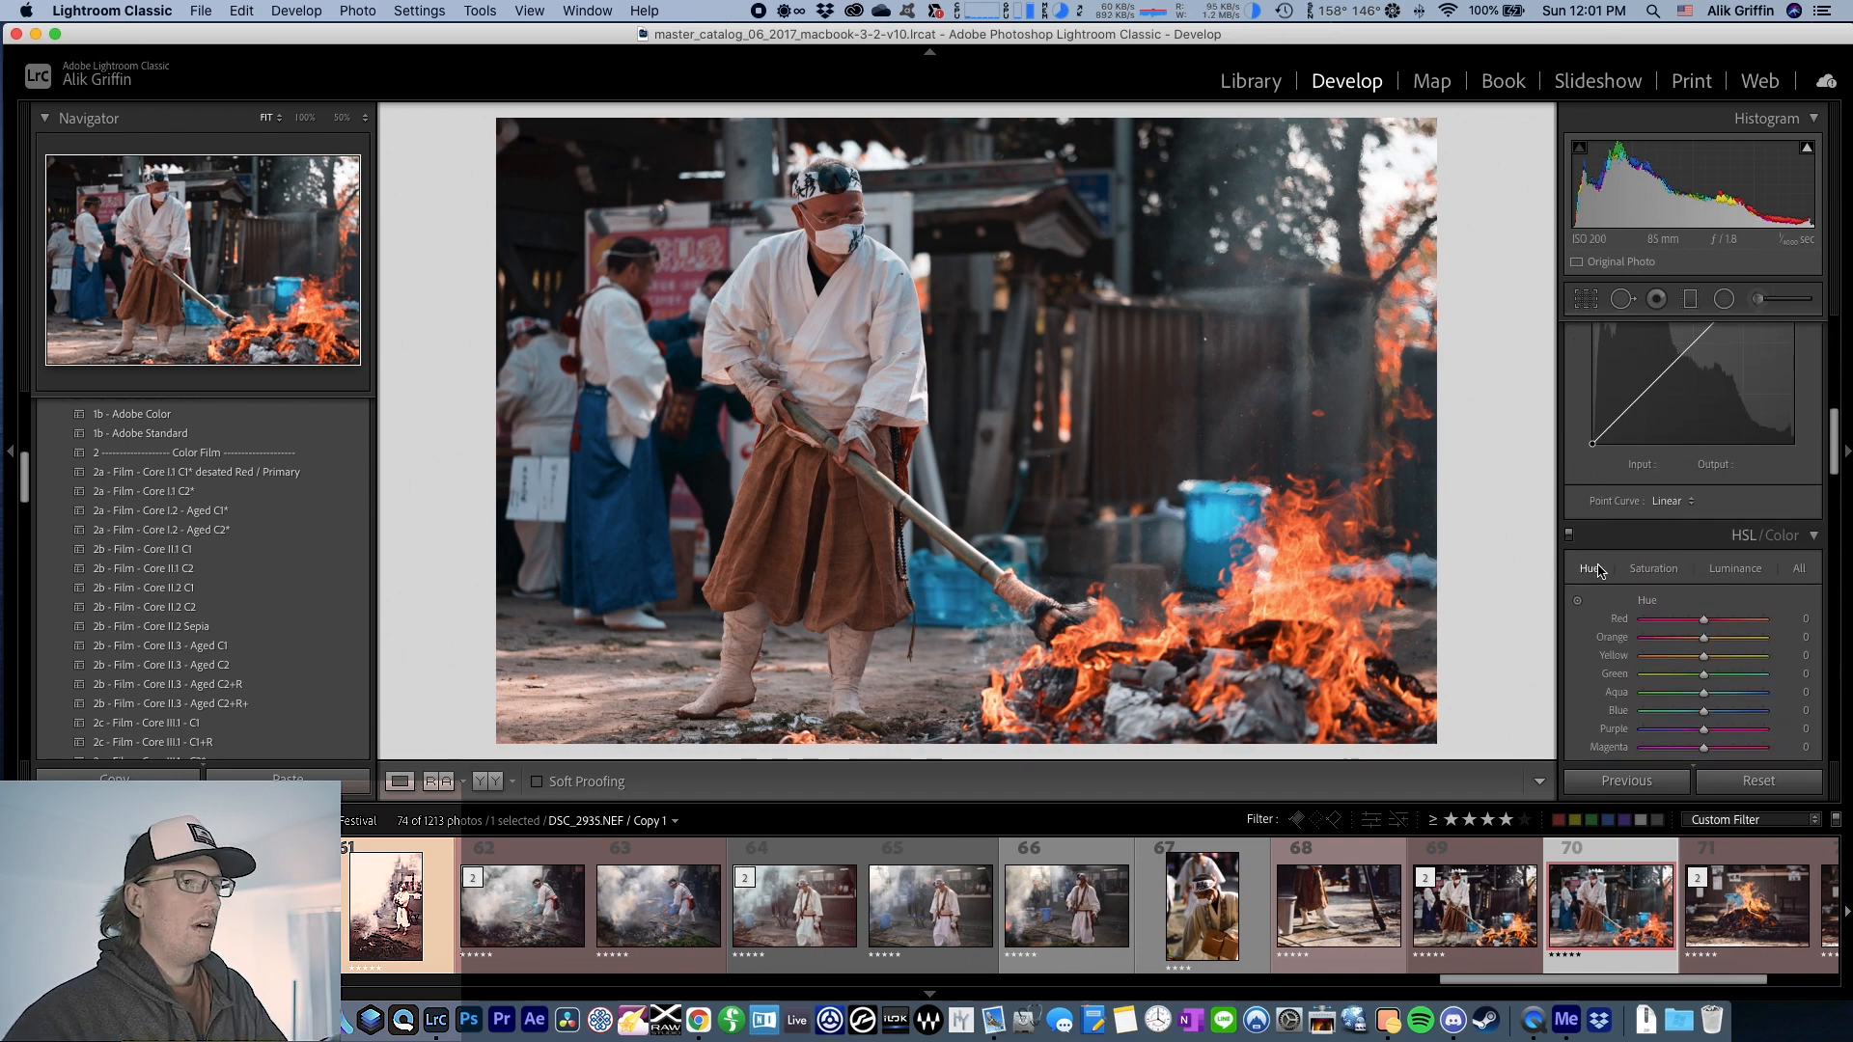
scroll(1594, 543, down, 1)
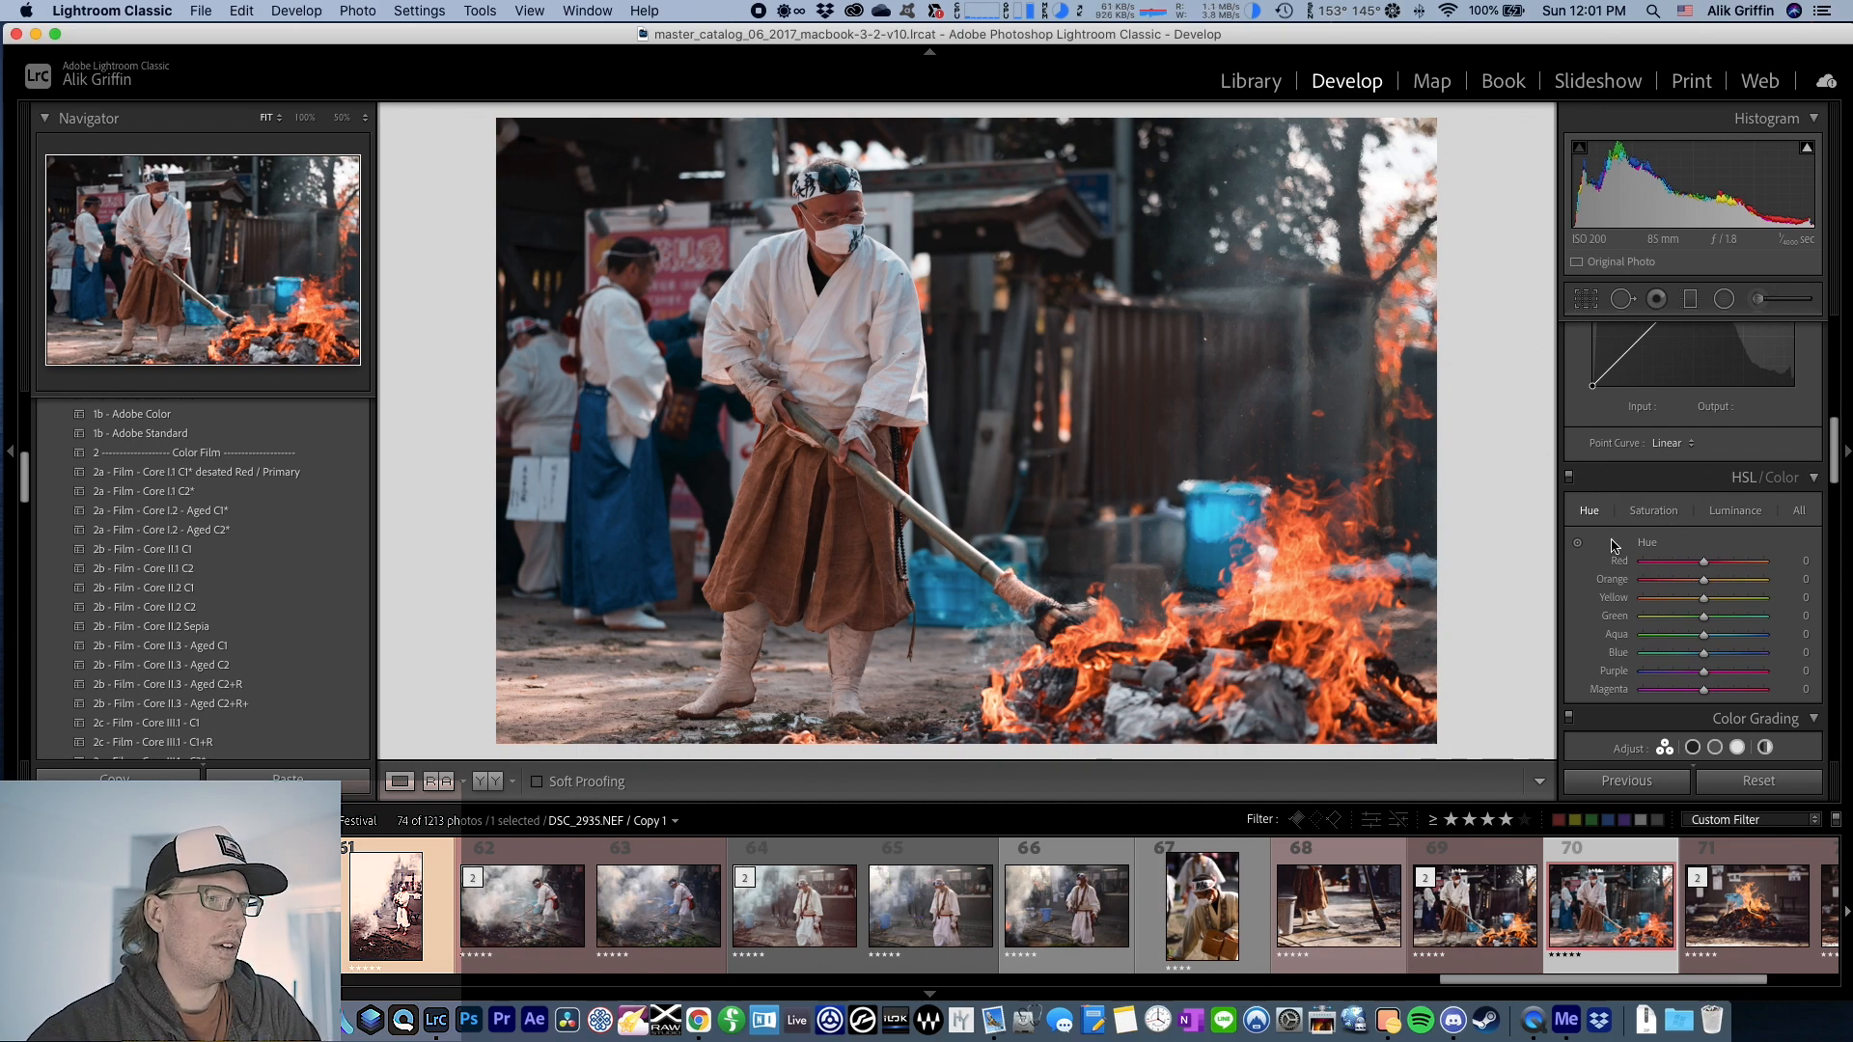
scroll(1710, 523, down, 1)
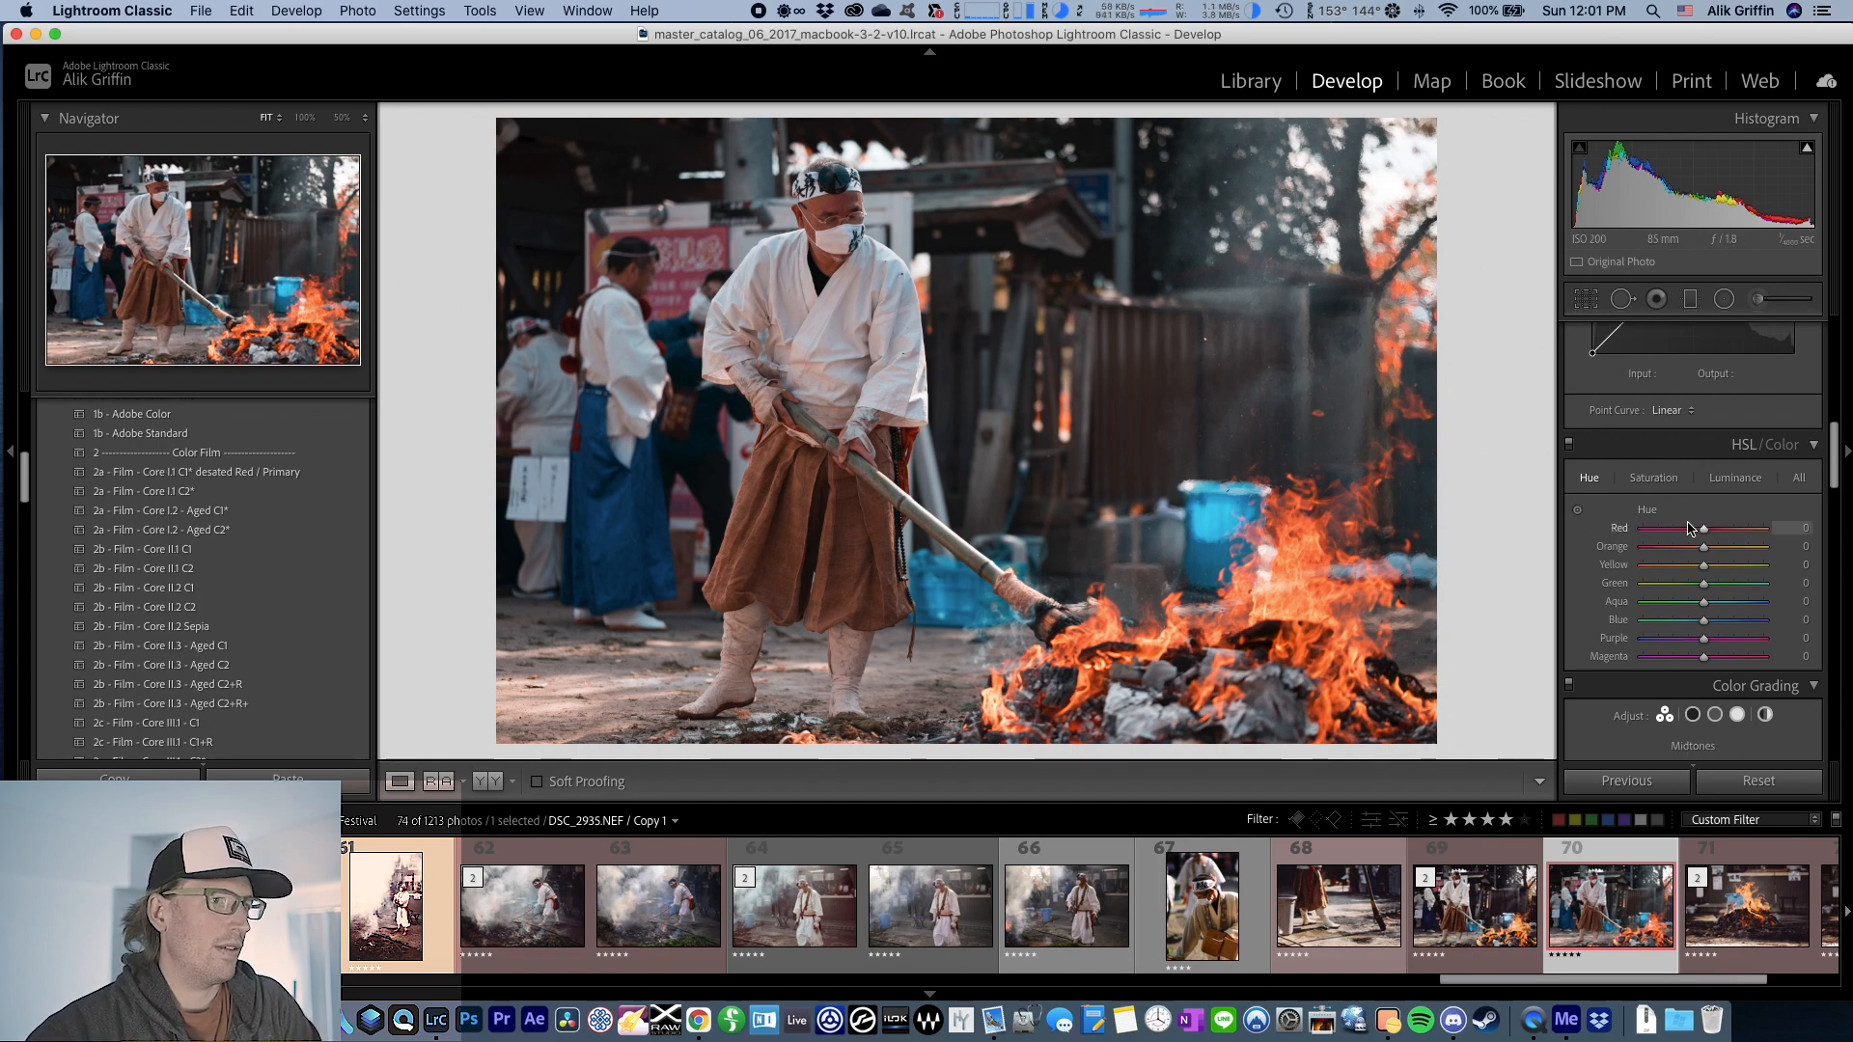
click(821, 194)
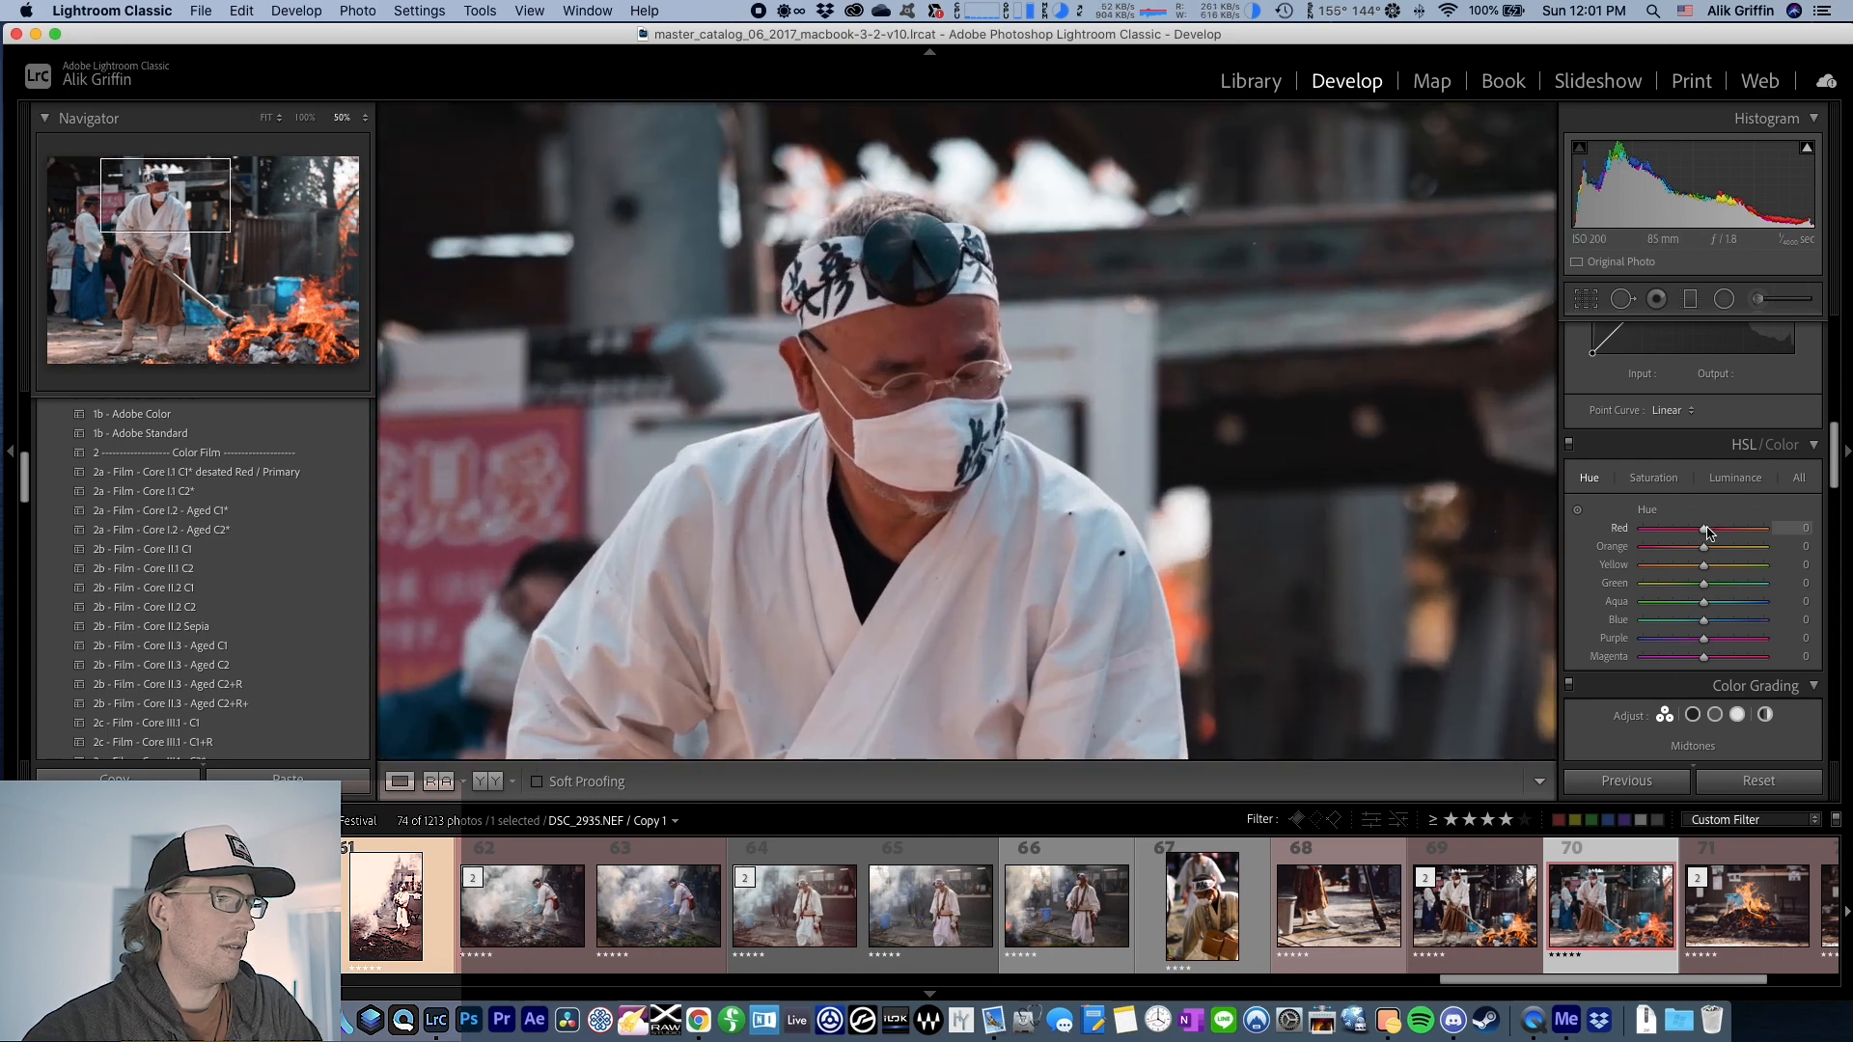
drag(1710, 549, 1708, 549)
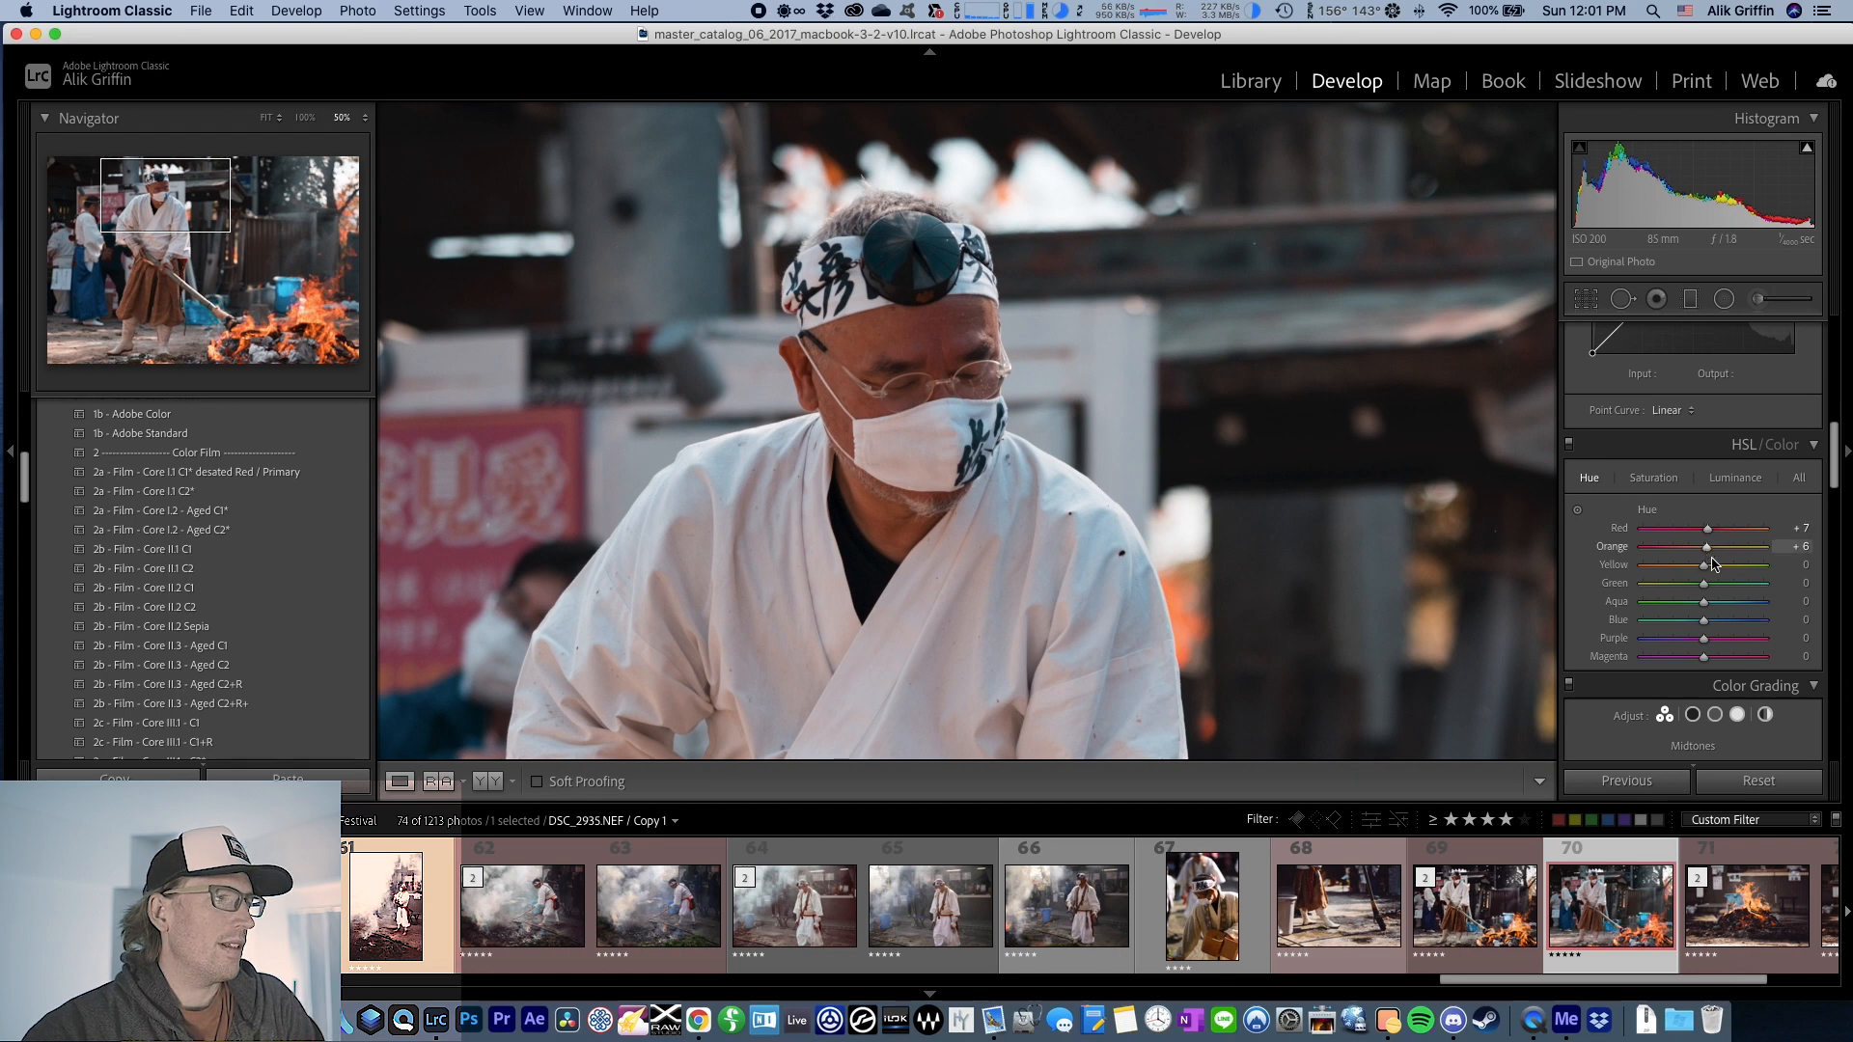
drag(1704, 564, 1709, 549)
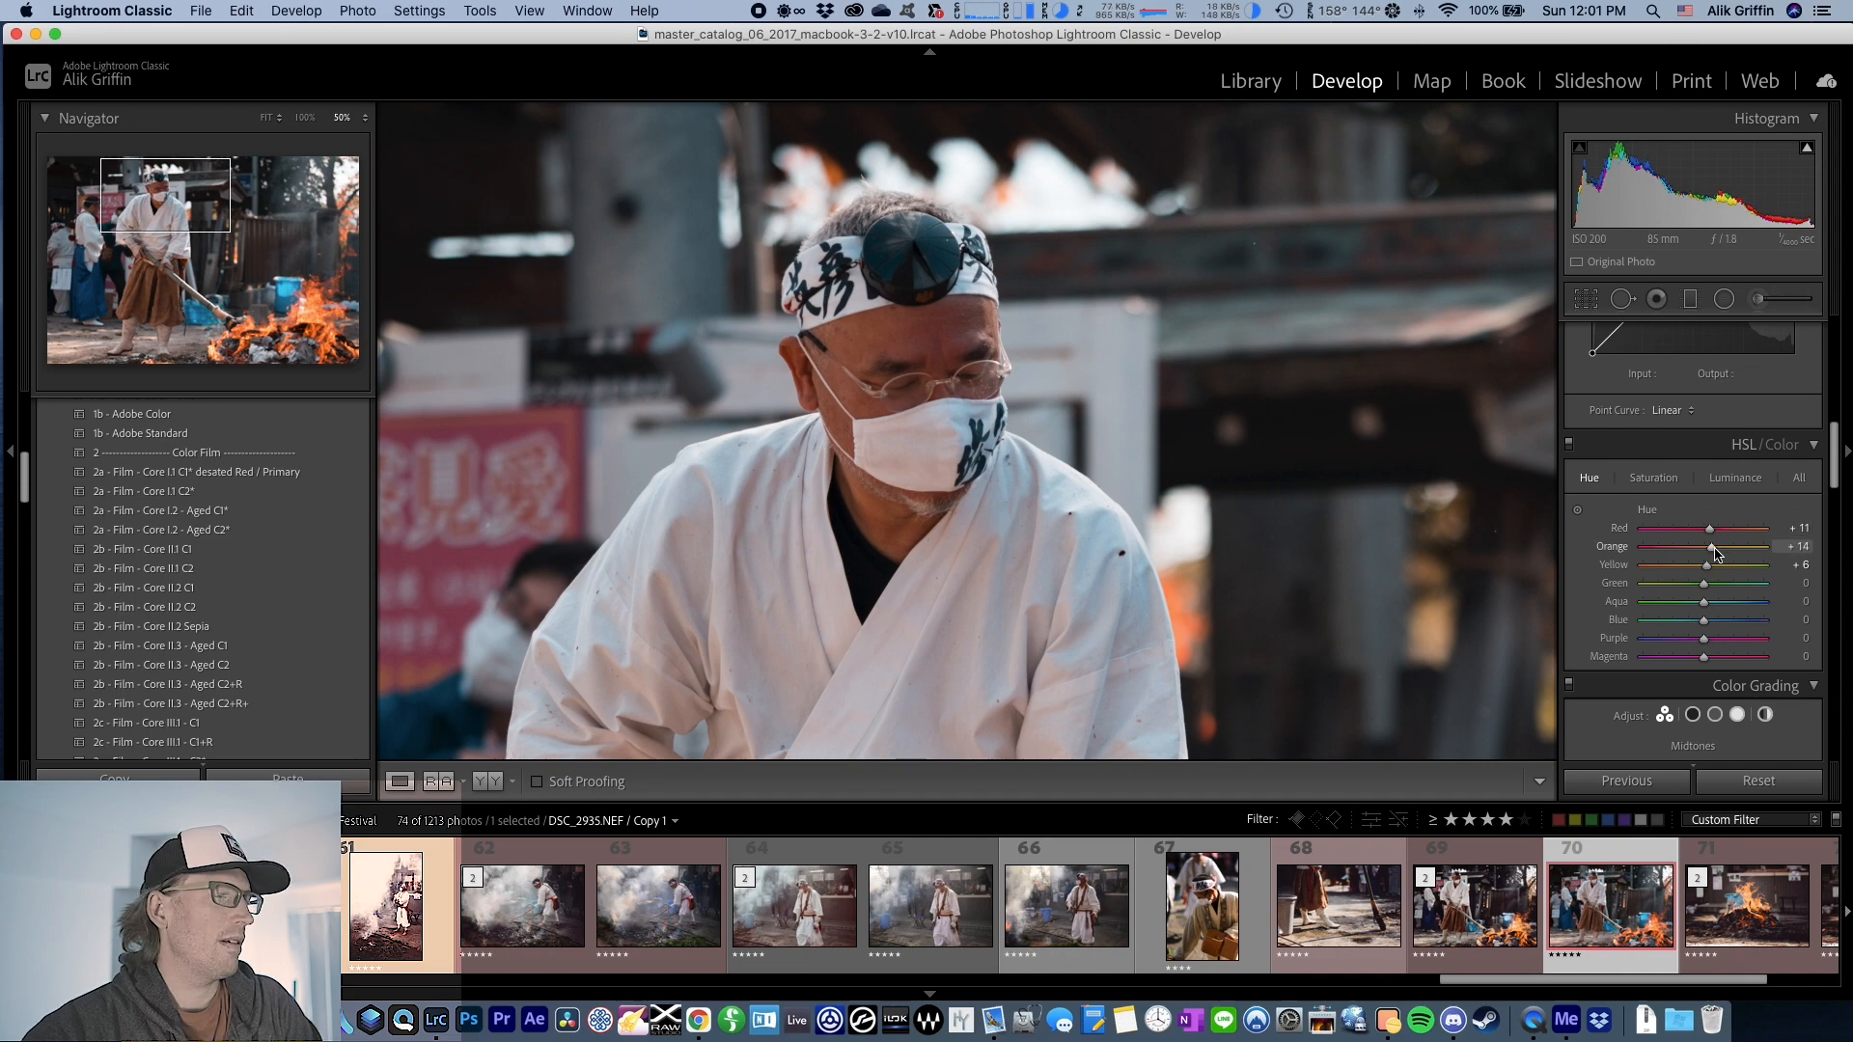
drag(1133, 672, 894, 350)
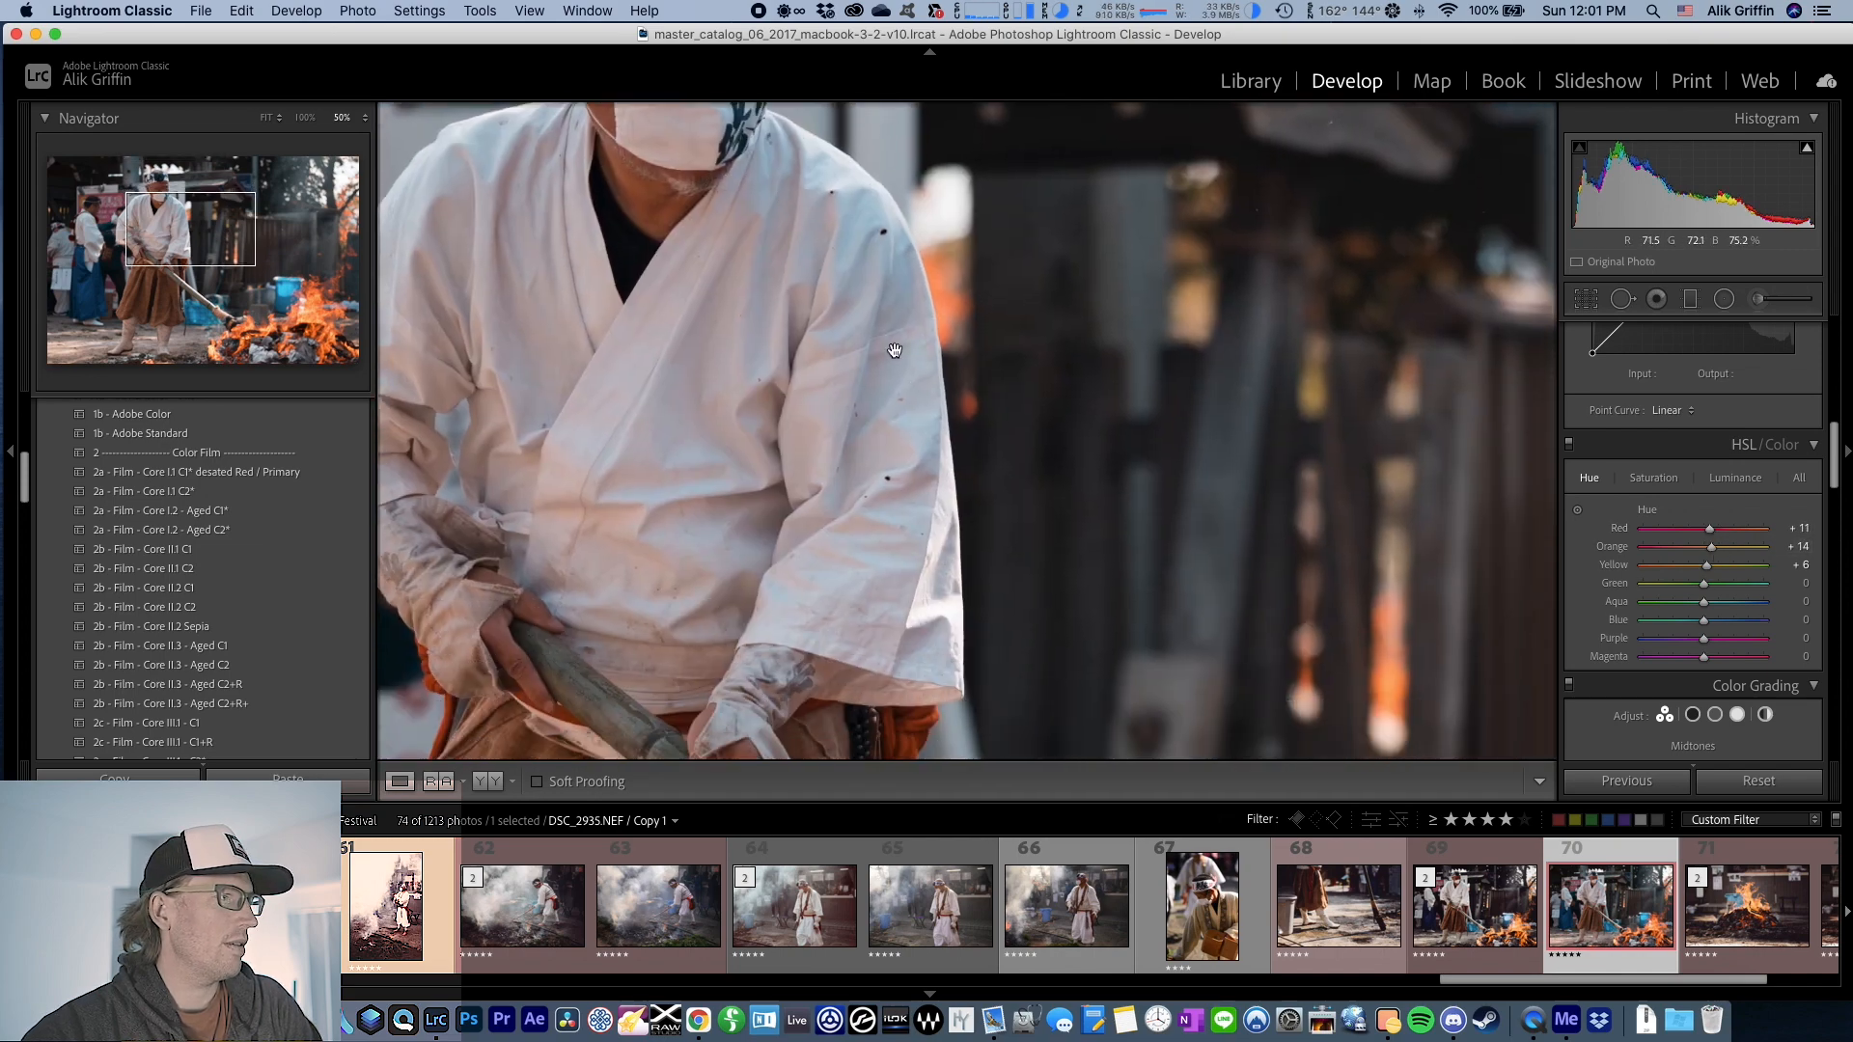
click(945, 425)
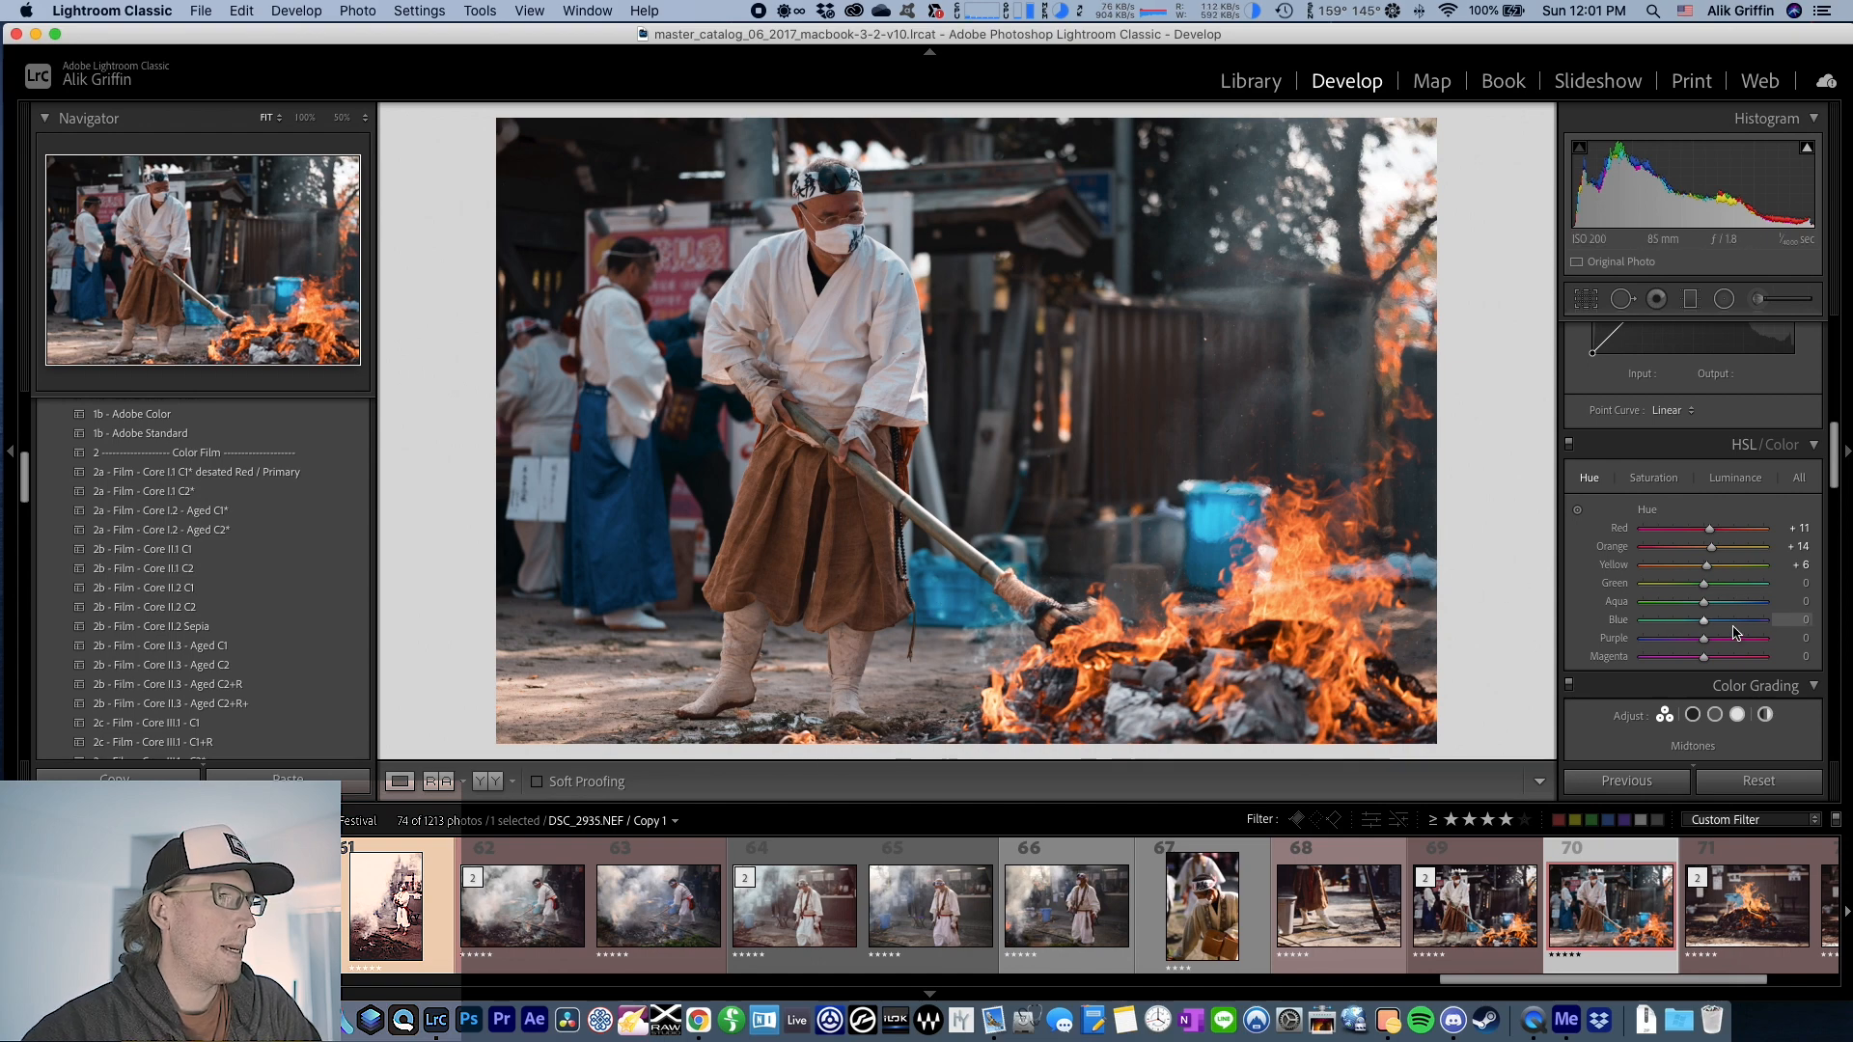
- Shift the HSL hues to Aqua -23 and Blue -3, and lower the saturation of Aqua to -54 and Blue to -51
drag(1704, 621, 1701, 608)
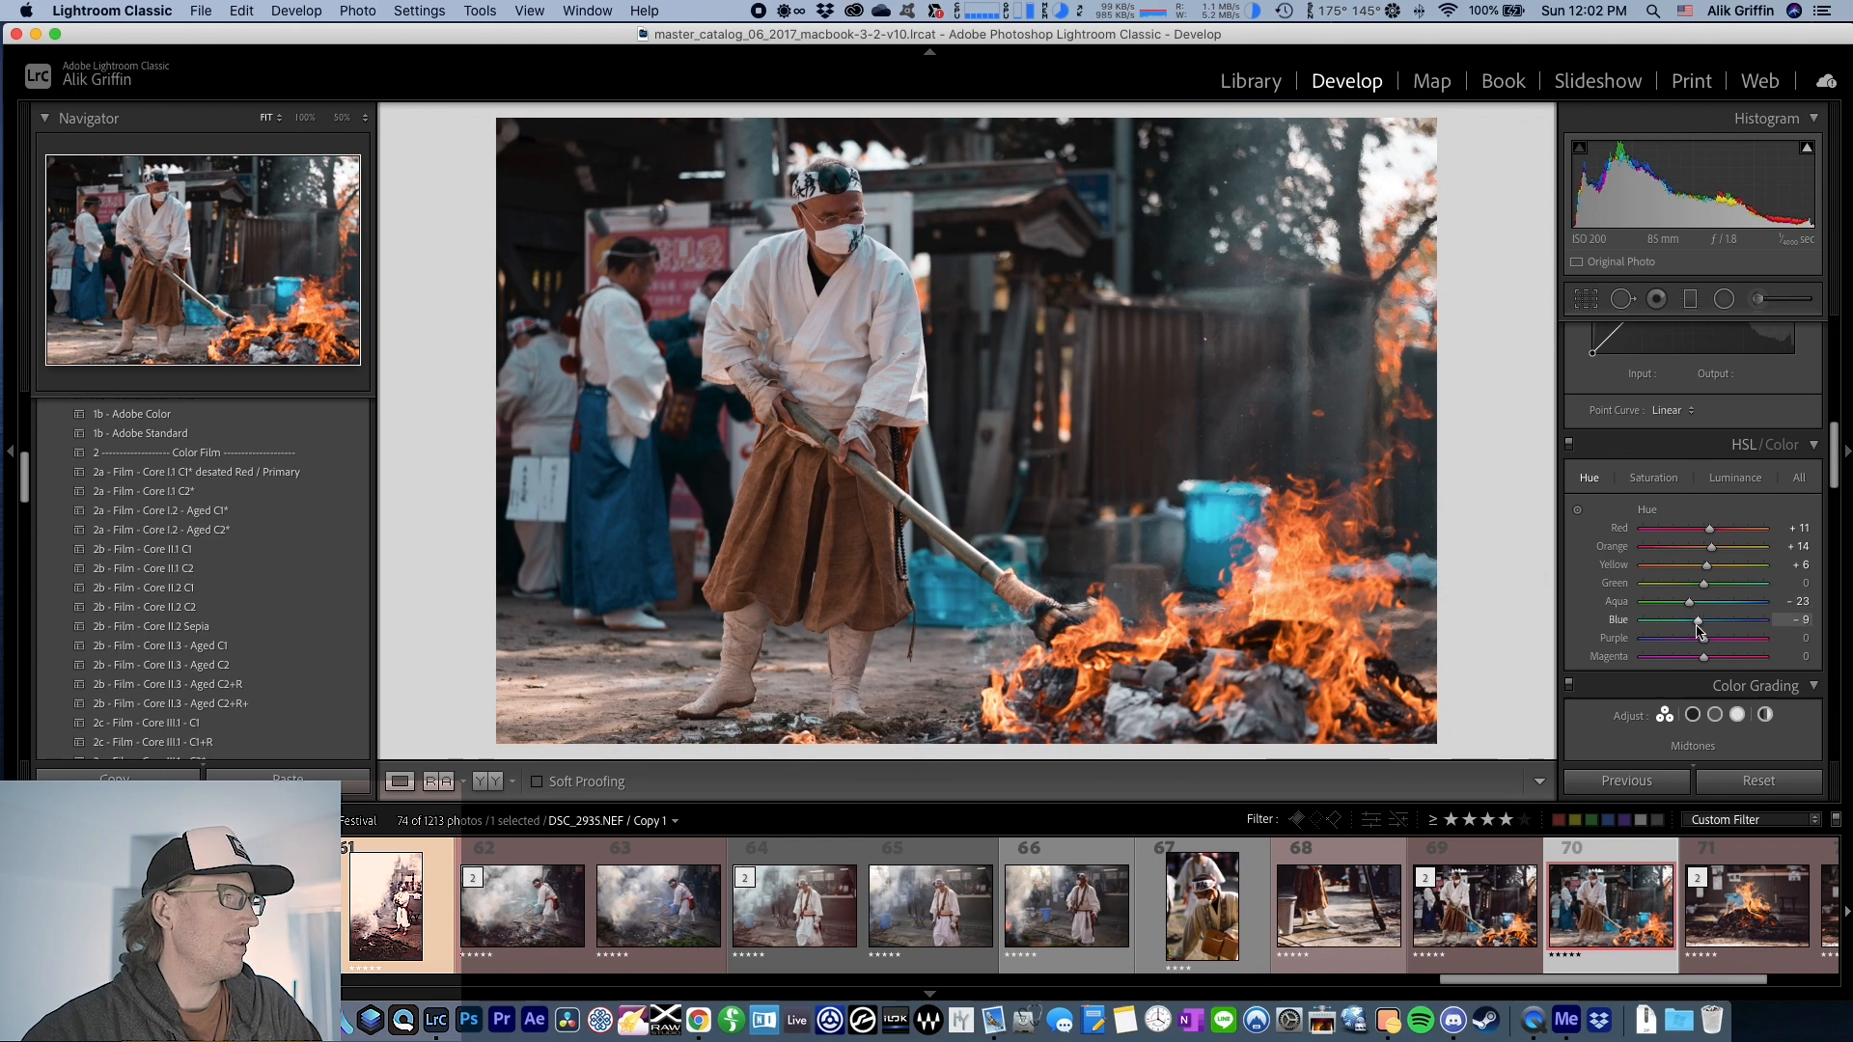
drag(1700, 626, 1706, 629)
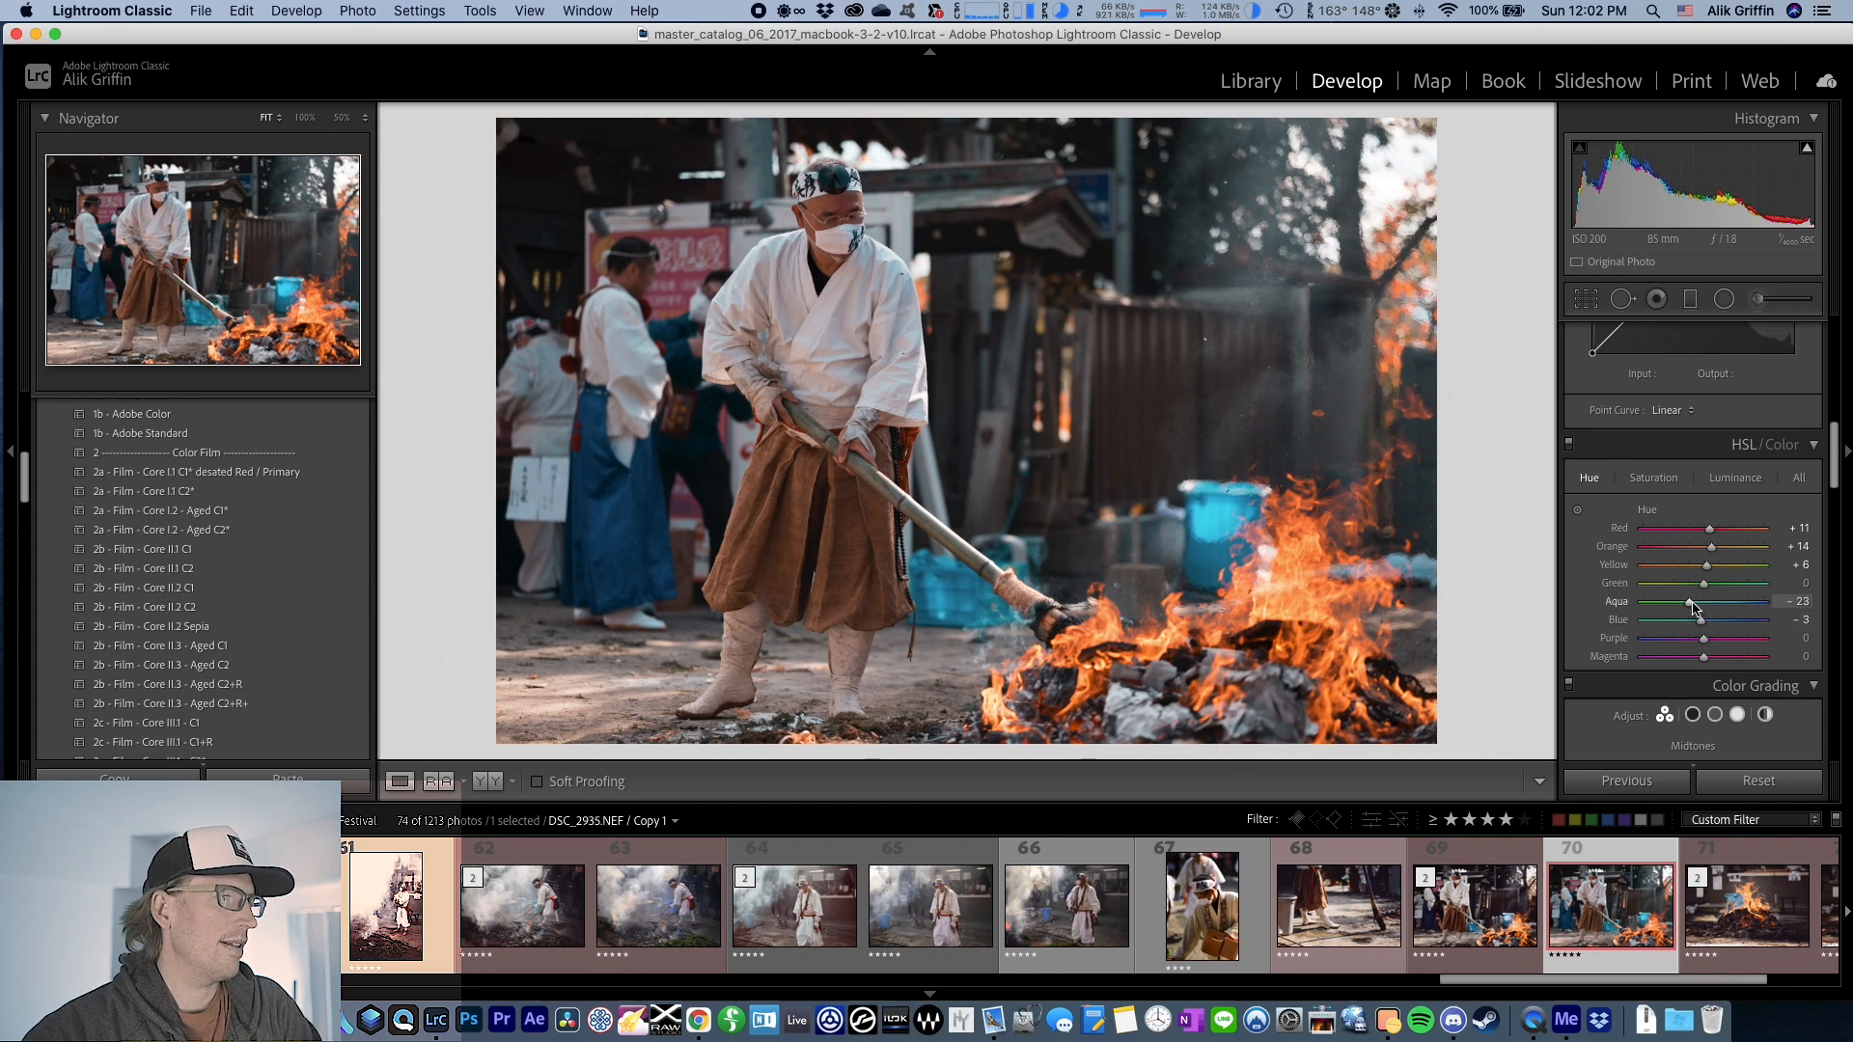
click(1653, 478)
mouse_move(1703, 620)
mouse_down()
mouse_move(1674, 622)
mouse_move(1671, 603)
mouse_up()
click(1673, 602)
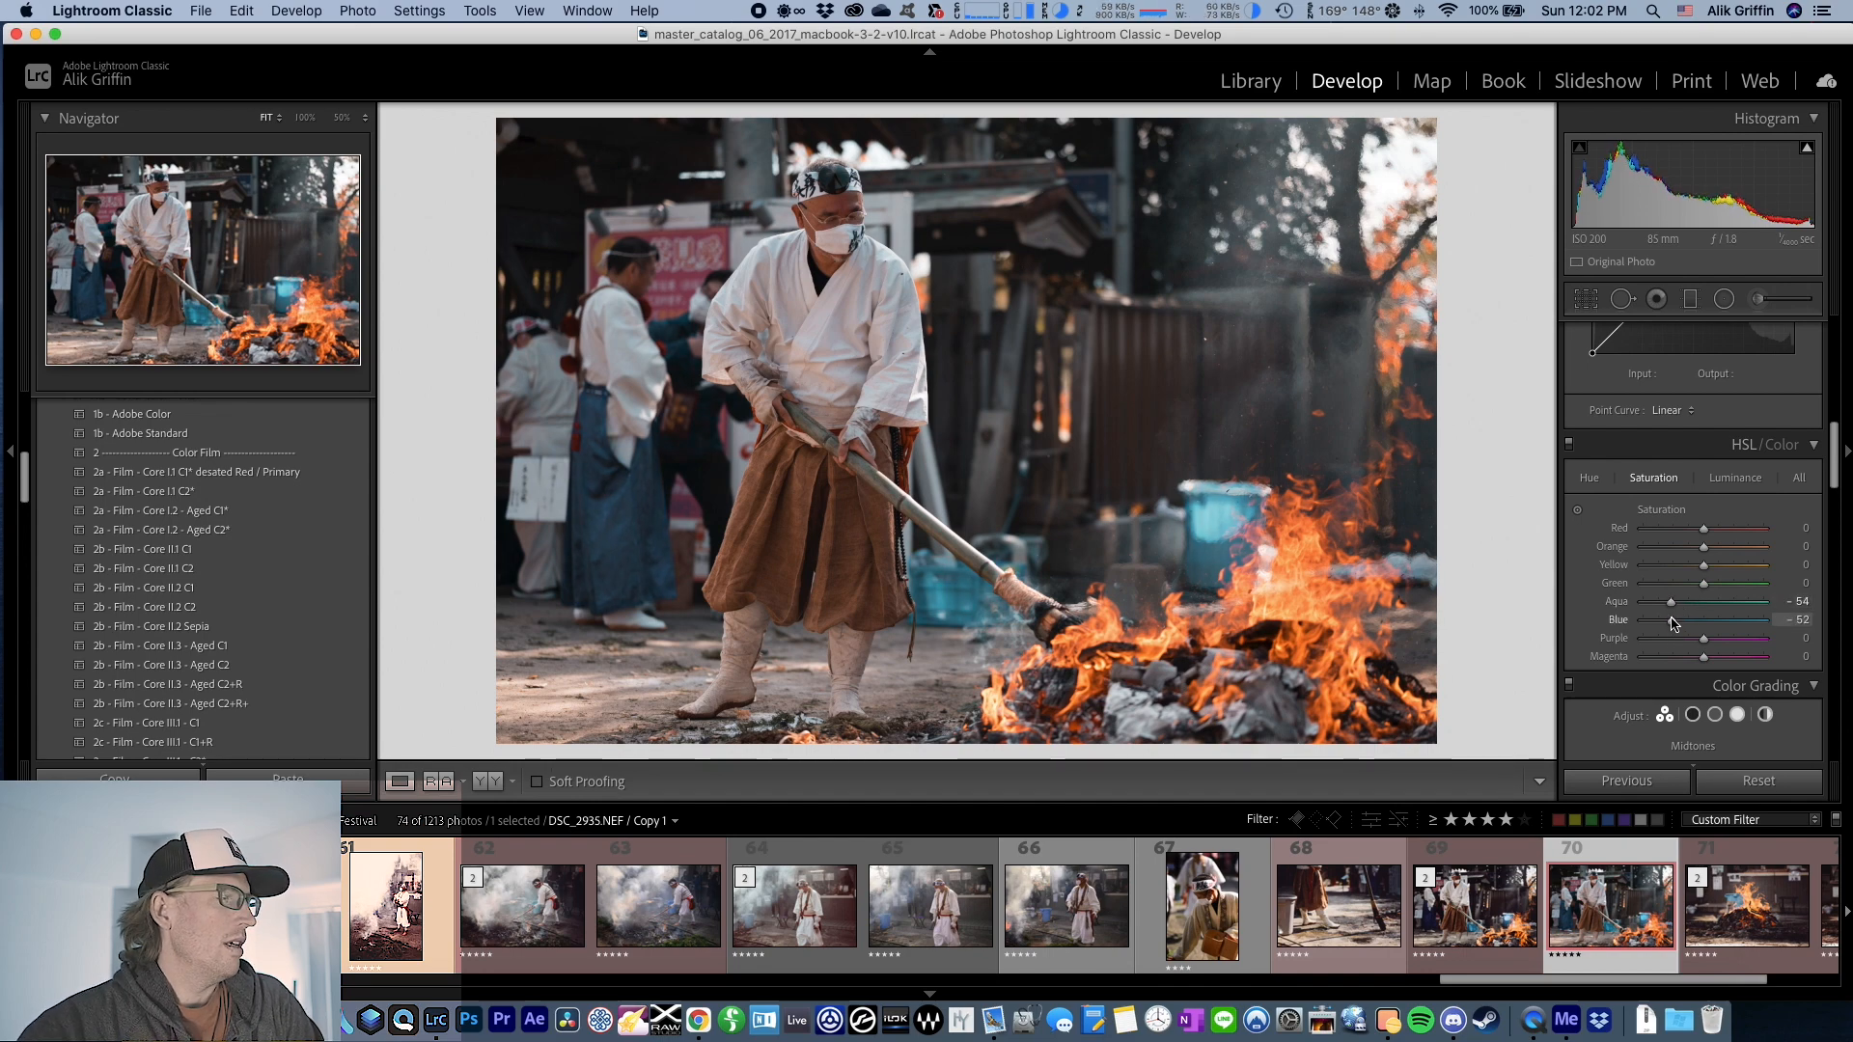
drag(1675, 625, 1672, 625)
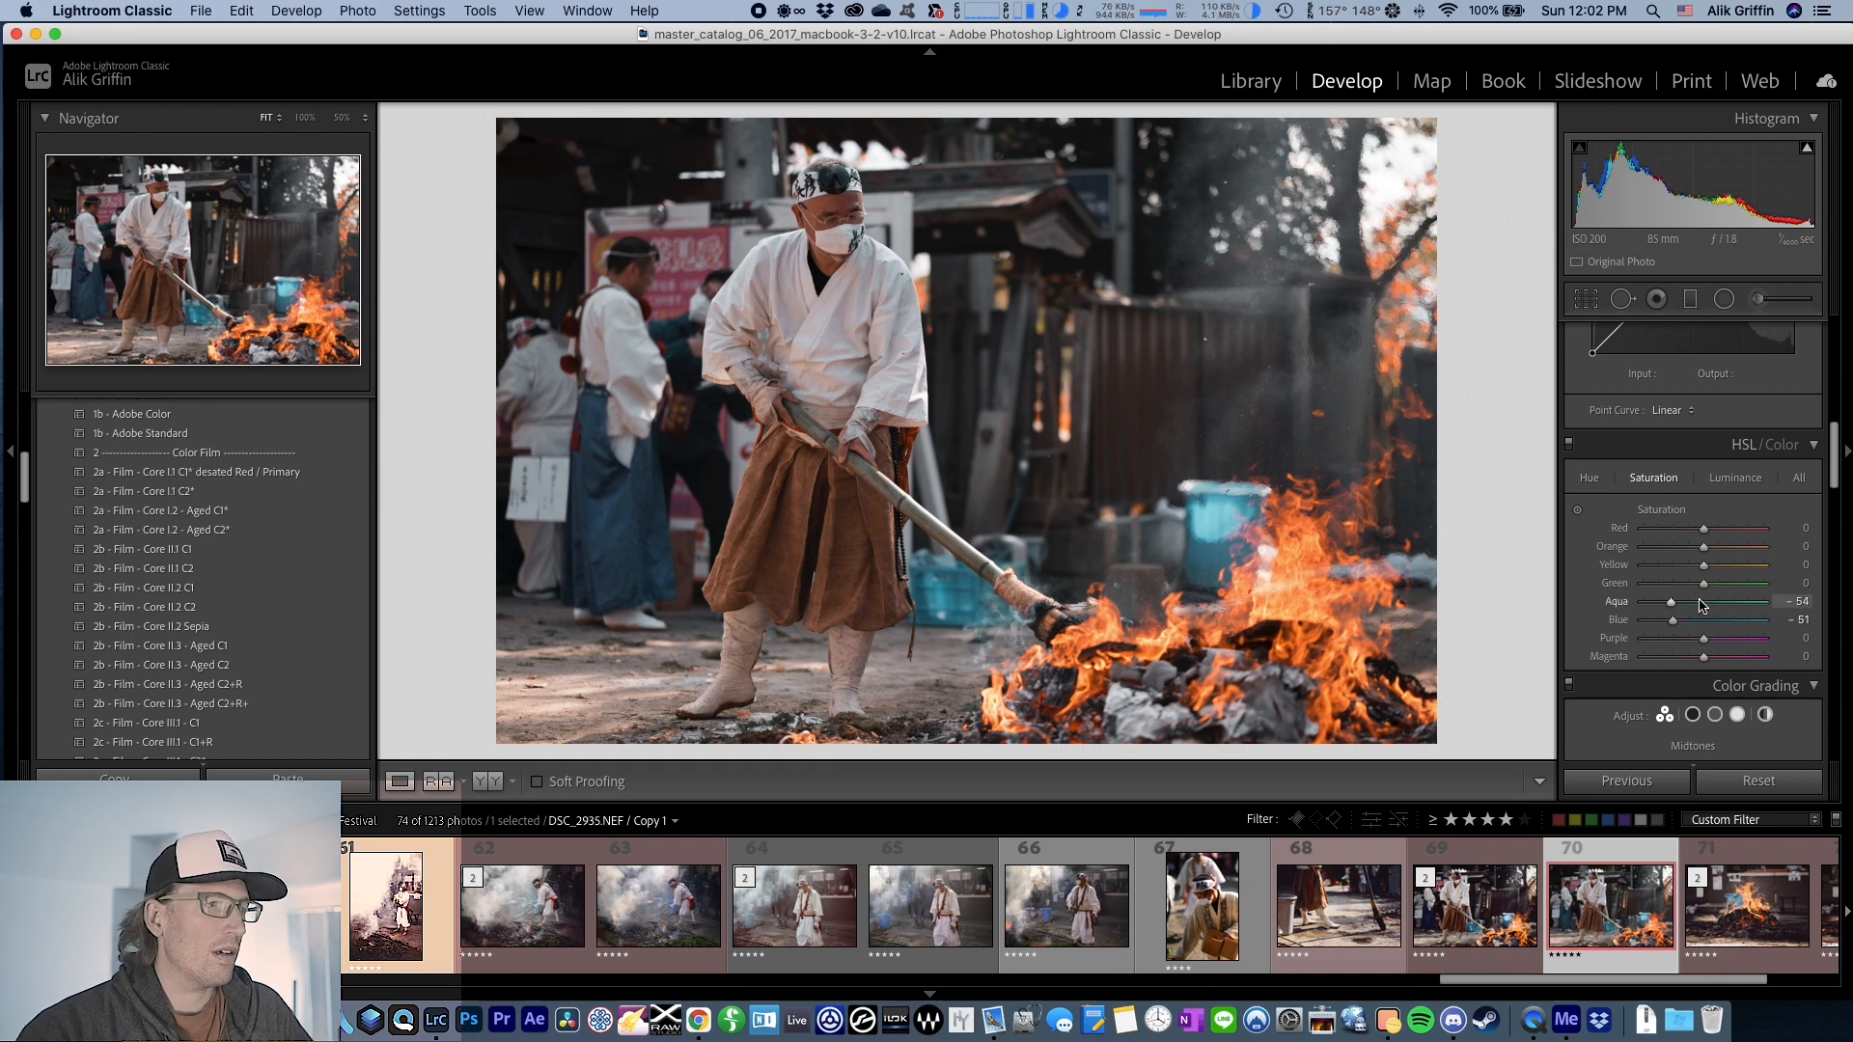
- Set the HSL hues to Aqua -16 and Blue -9, and the saturations to Red -7, Orange -15, Yellow -19 and Green -28
click(1588, 478)
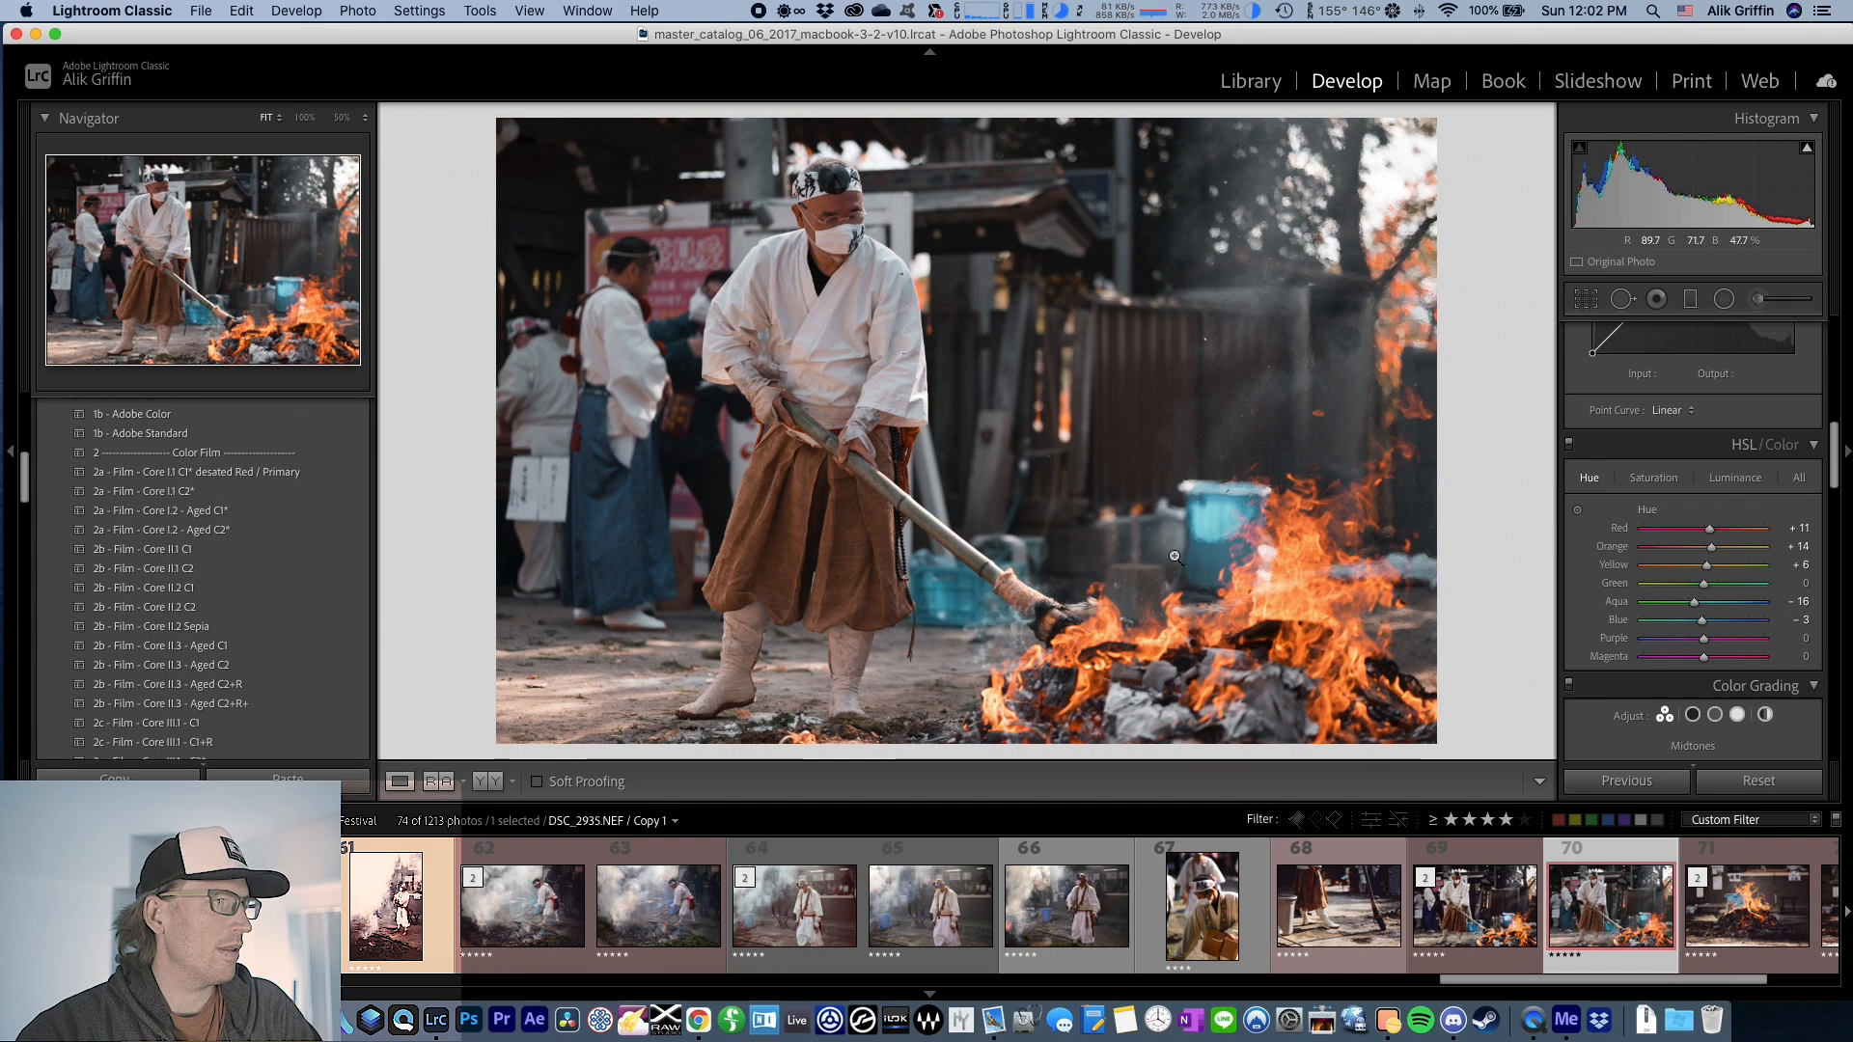
mouse_move(1701, 621)
mouse_down()
mouse_move(1676, 624)
mouse_move(1700, 630)
mouse_up()
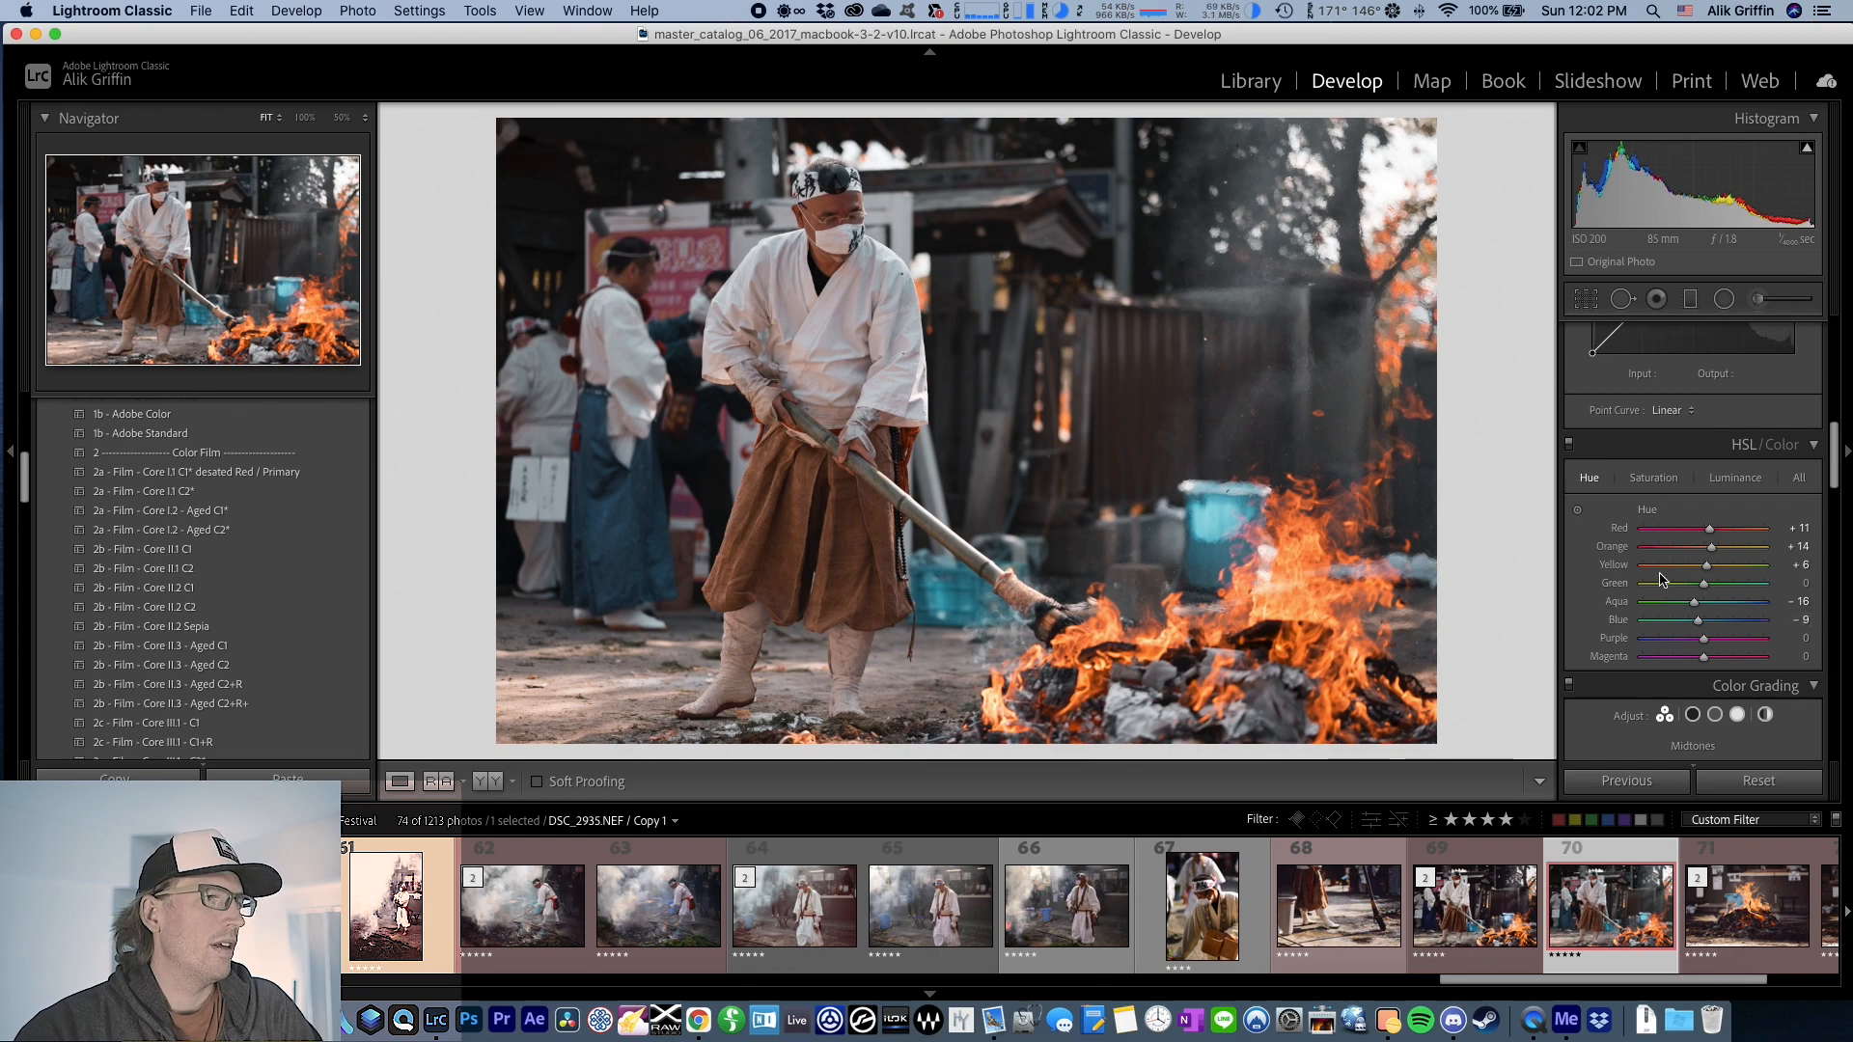
click(1653, 477)
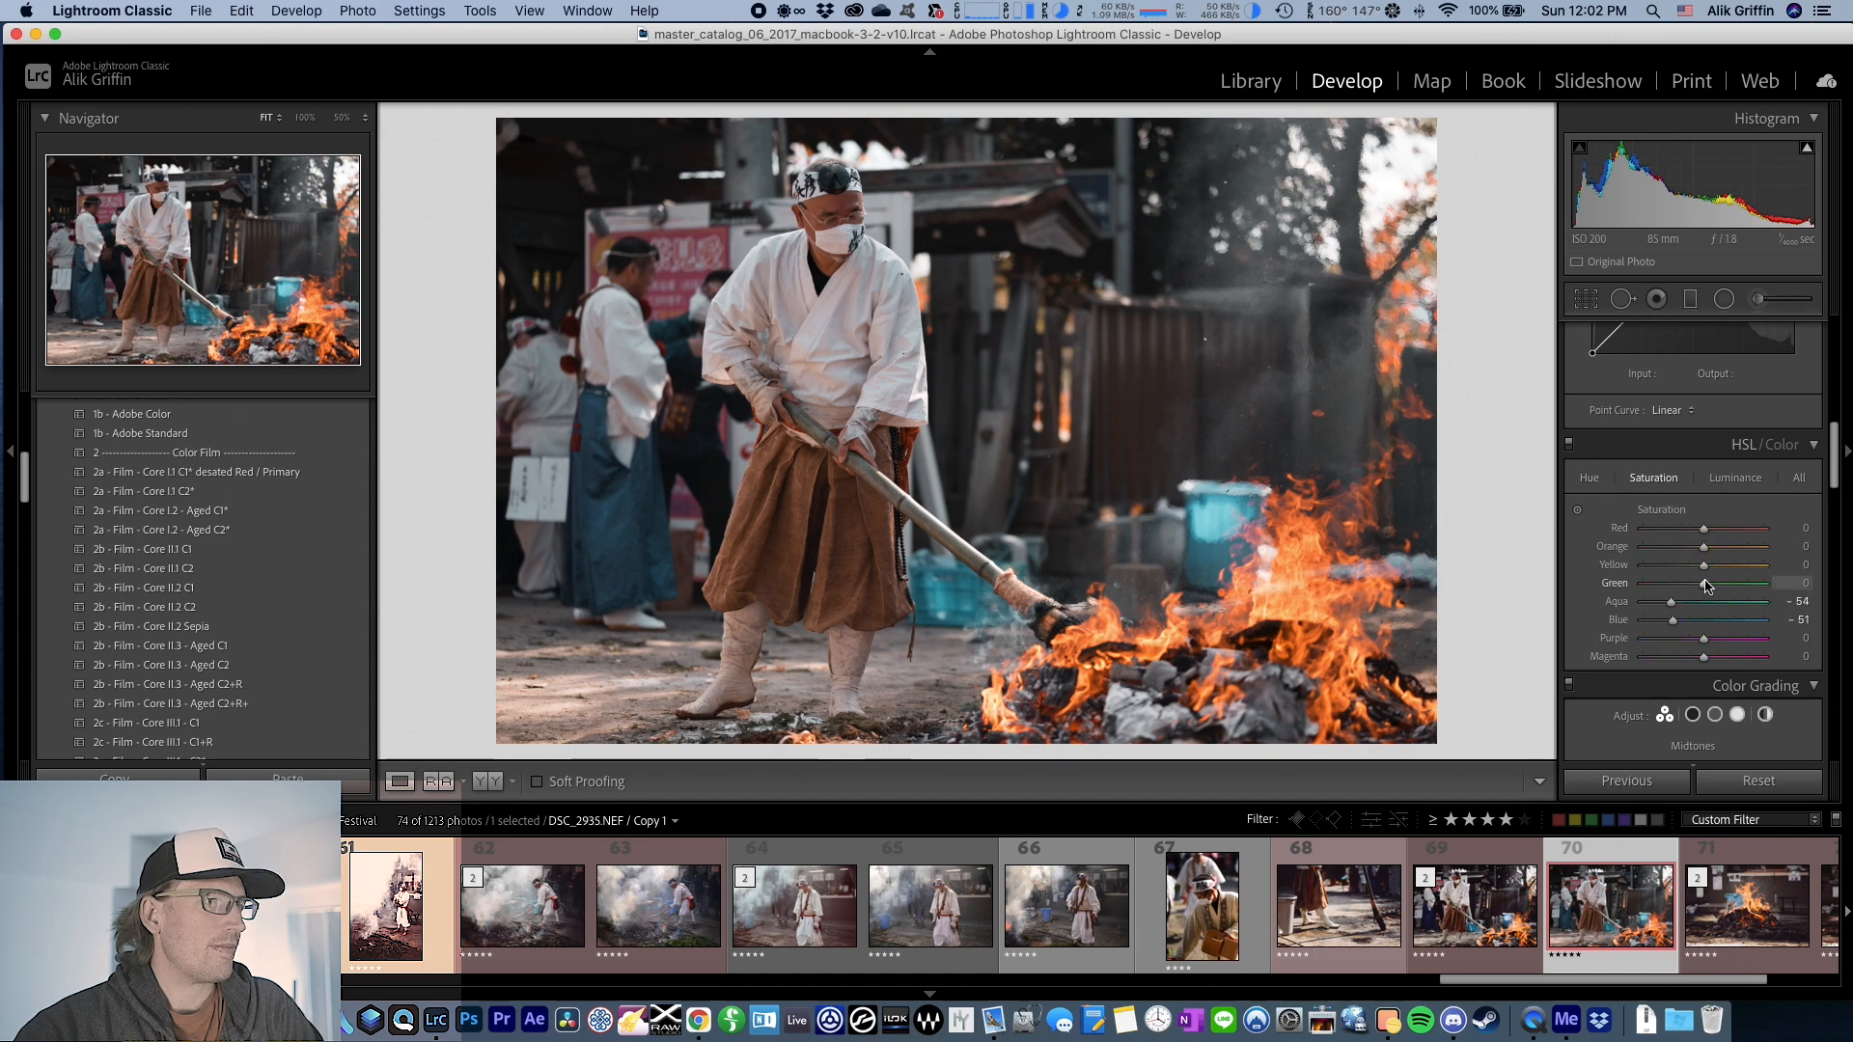
mouse_move(1703, 585)
mouse_down()
mouse_move(1686, 586)
mouse_move(1699, 529)
mouse_move(1695, 550)
mouse_up()
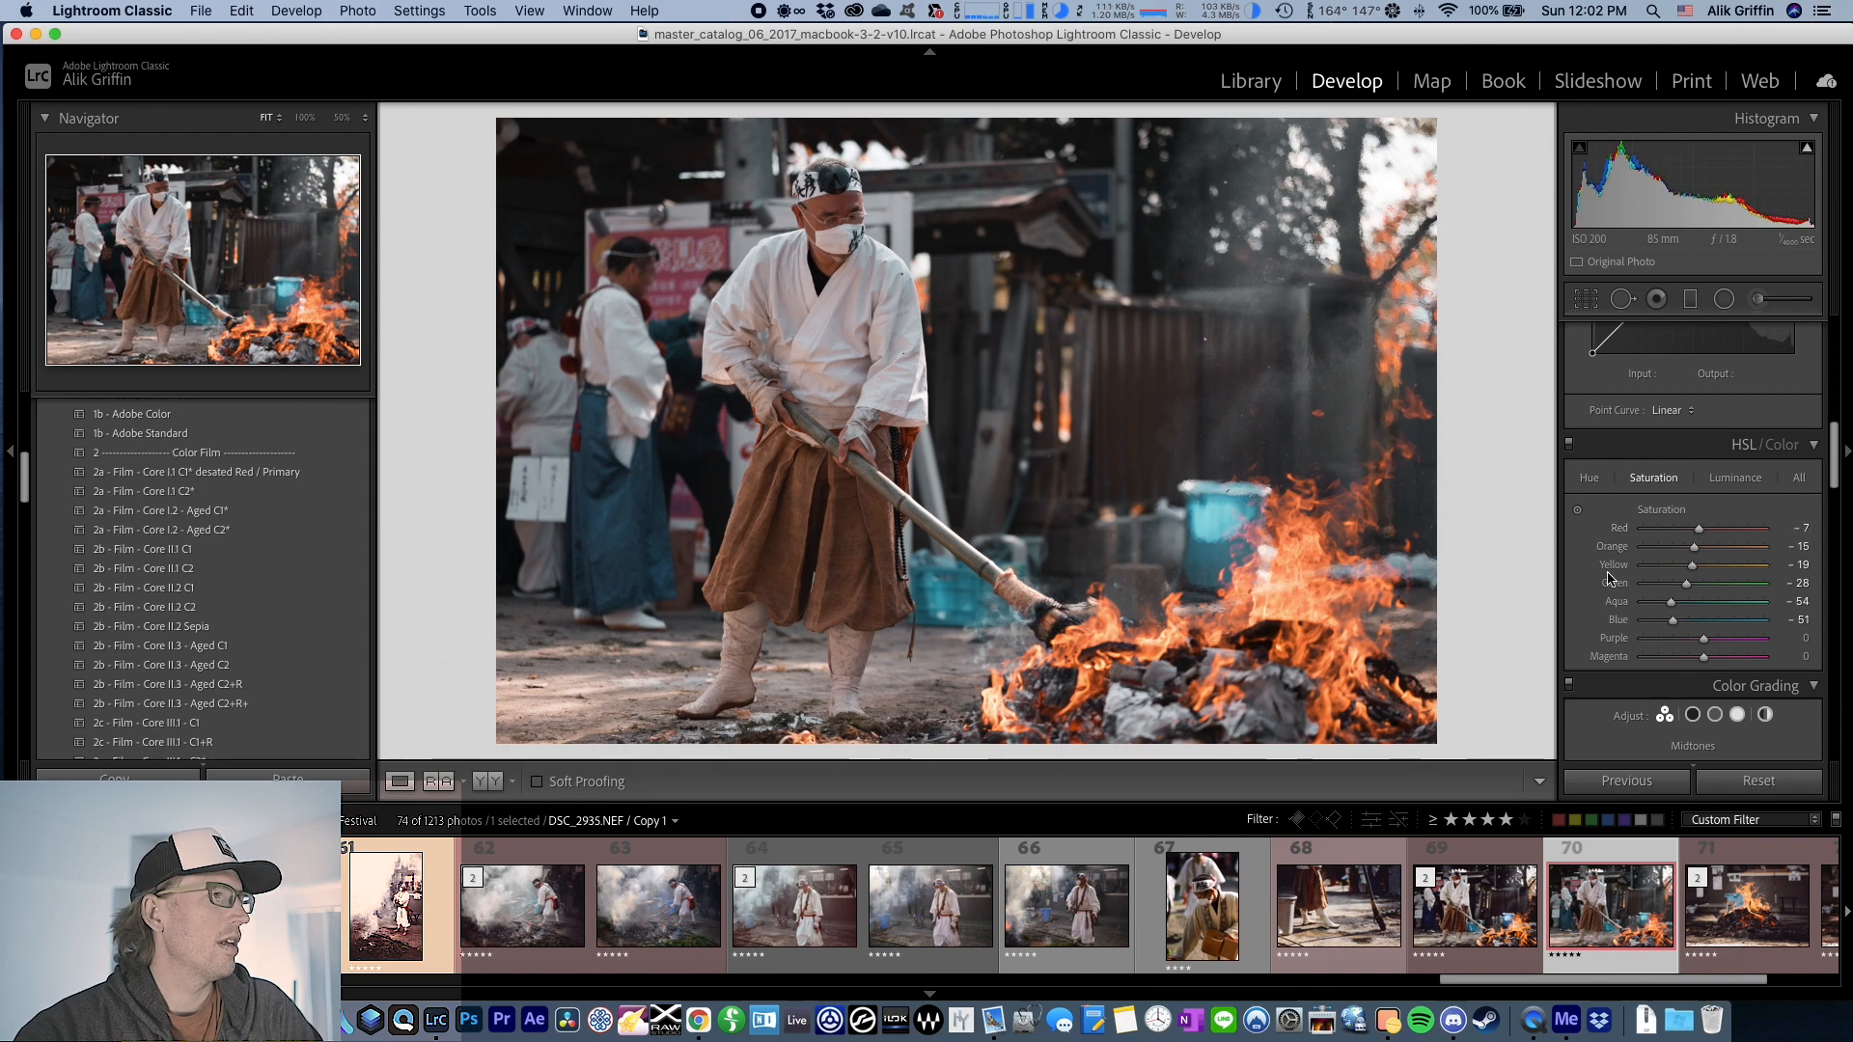
- Lower the HSL saturation of Purple to -32 and Magenta to -19, and set the Yellow hue to +8
drag(1704, 656, 1687, 642)
click(1588, 478)
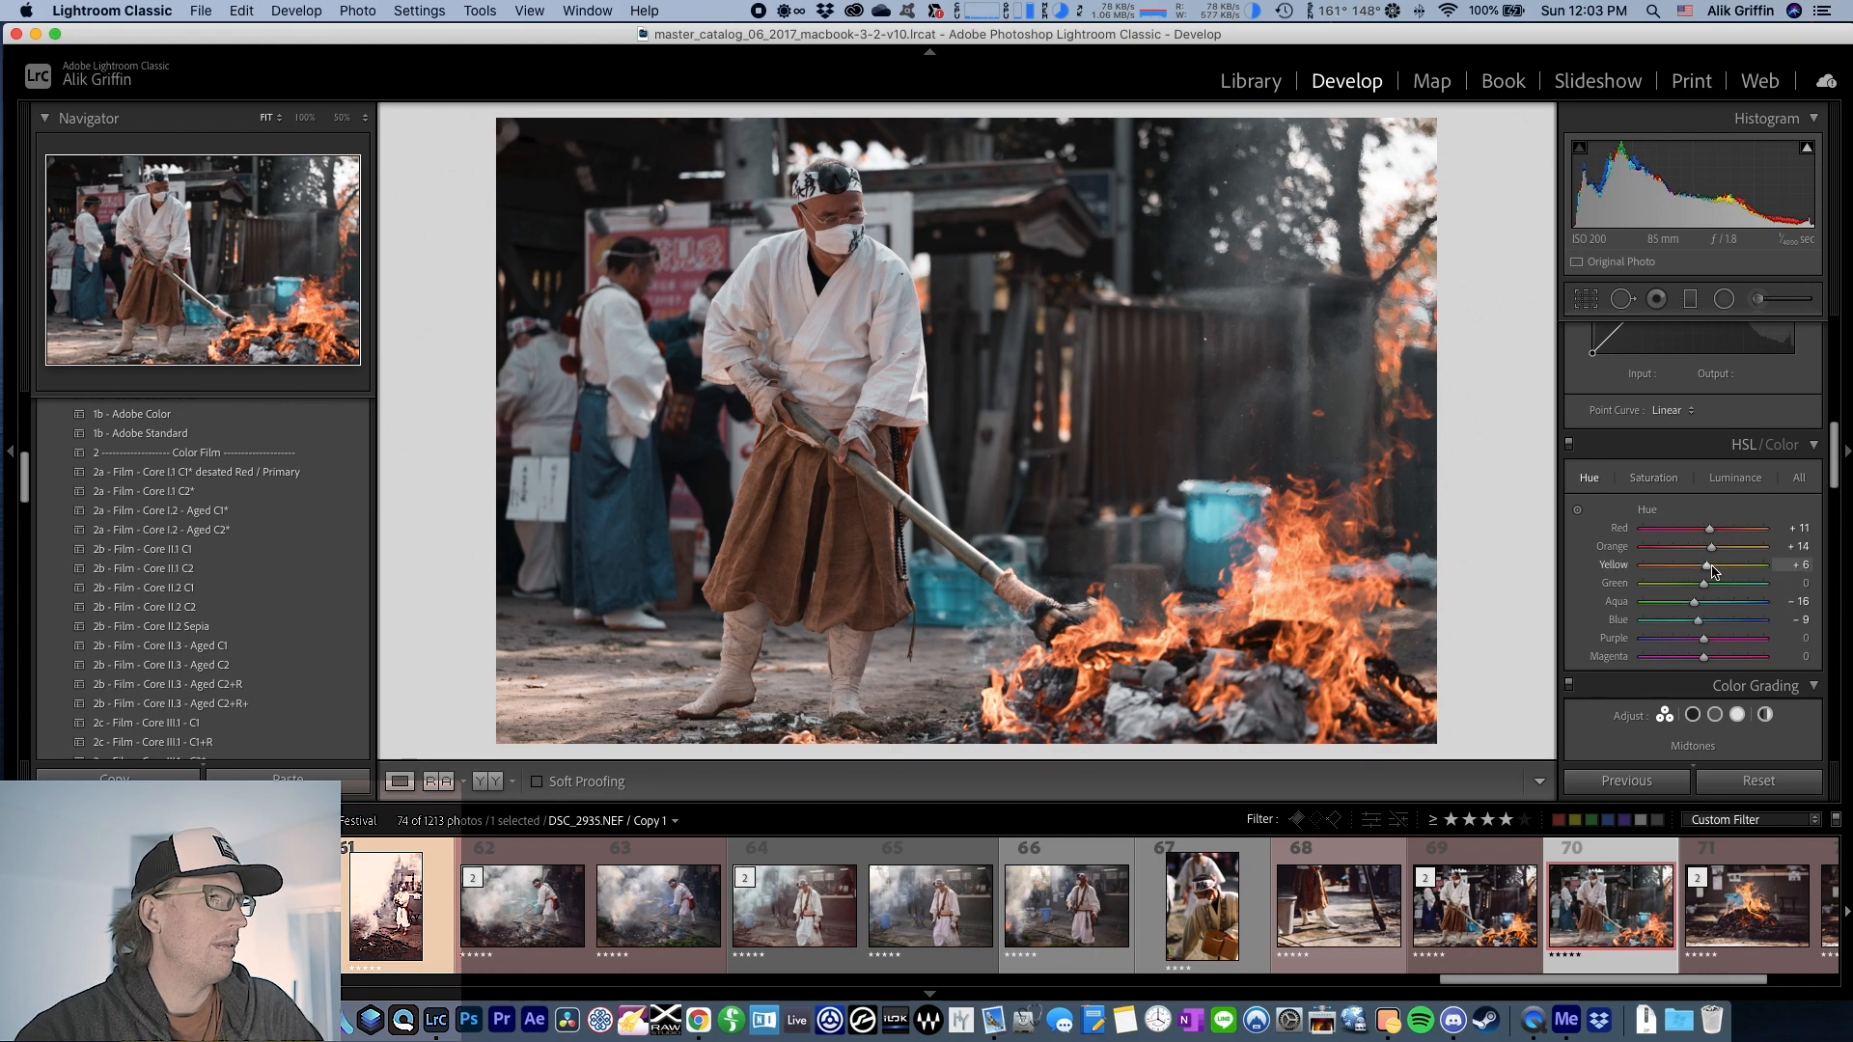
drag(1708, 570, 1711, 570)
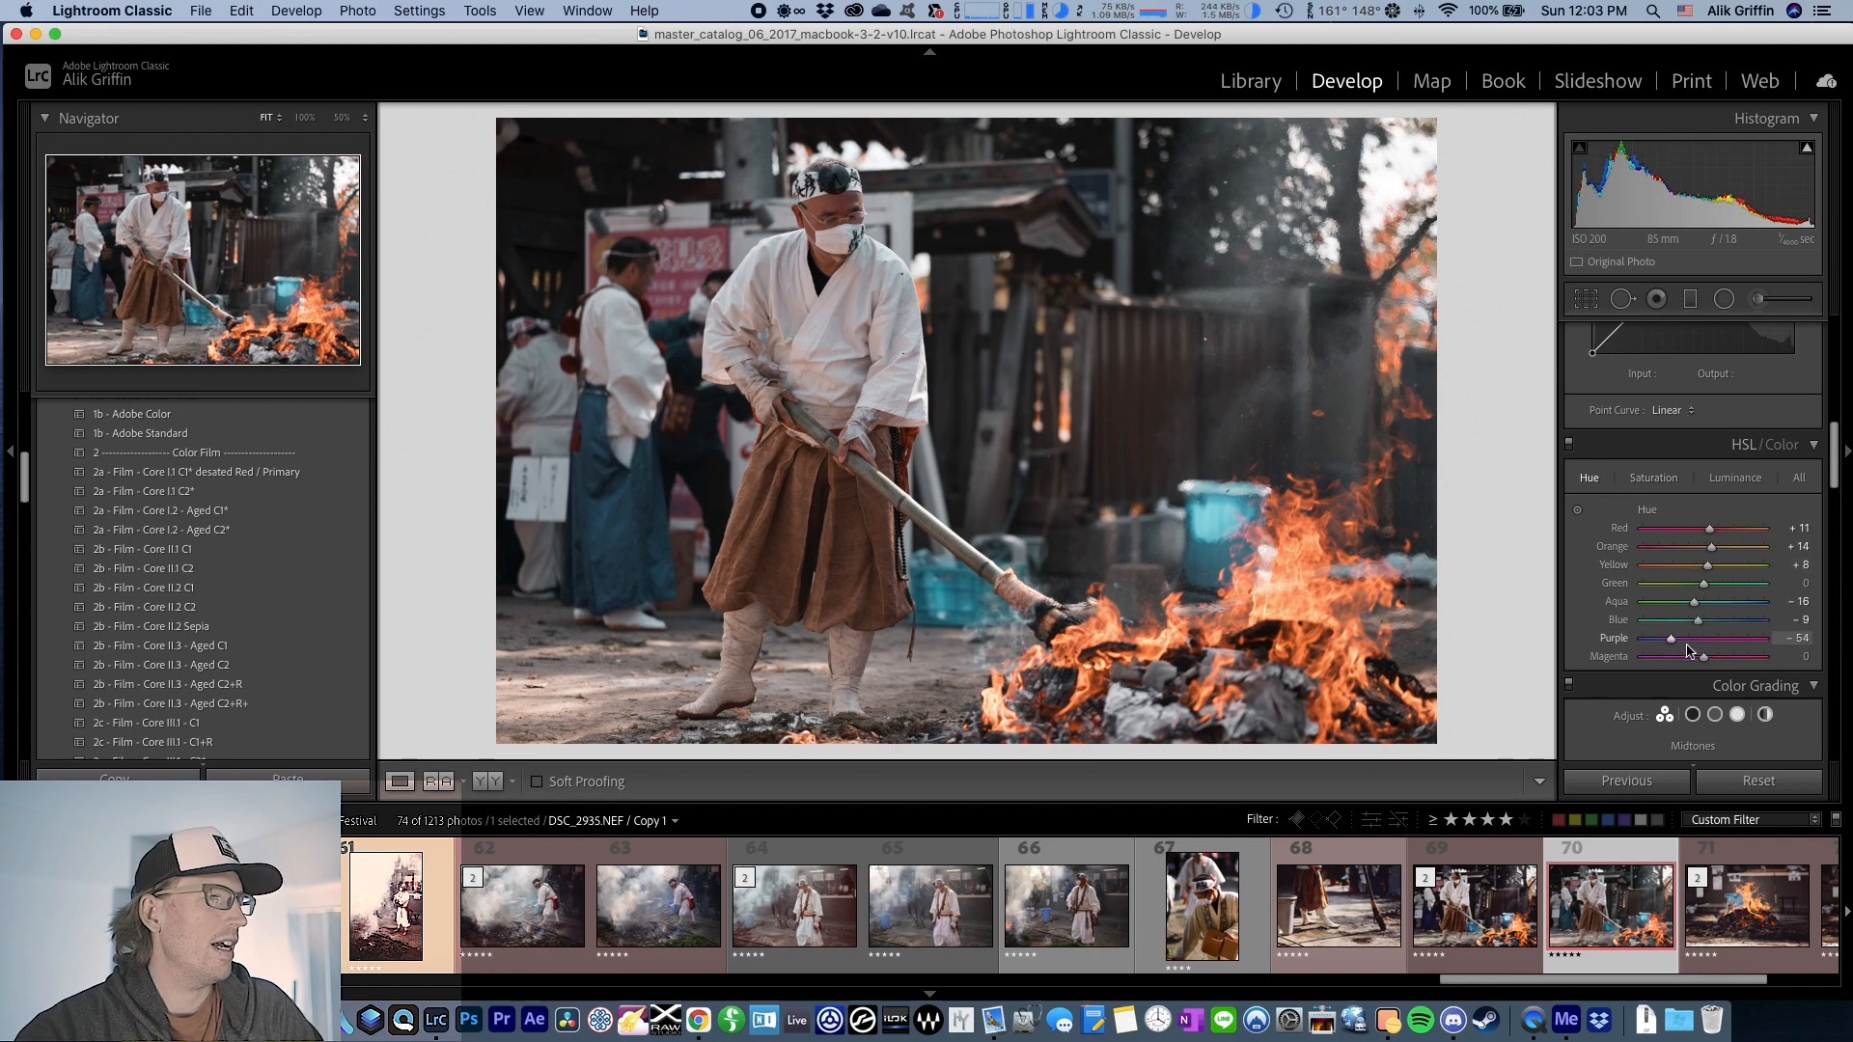
- Try the HSL Purple hue at -100 while inspecting a close-up of the people, and return it to 0
drag(1653, 644, 1703, 645)
click(808, 244)
drag(809, 244, 1378, 225)
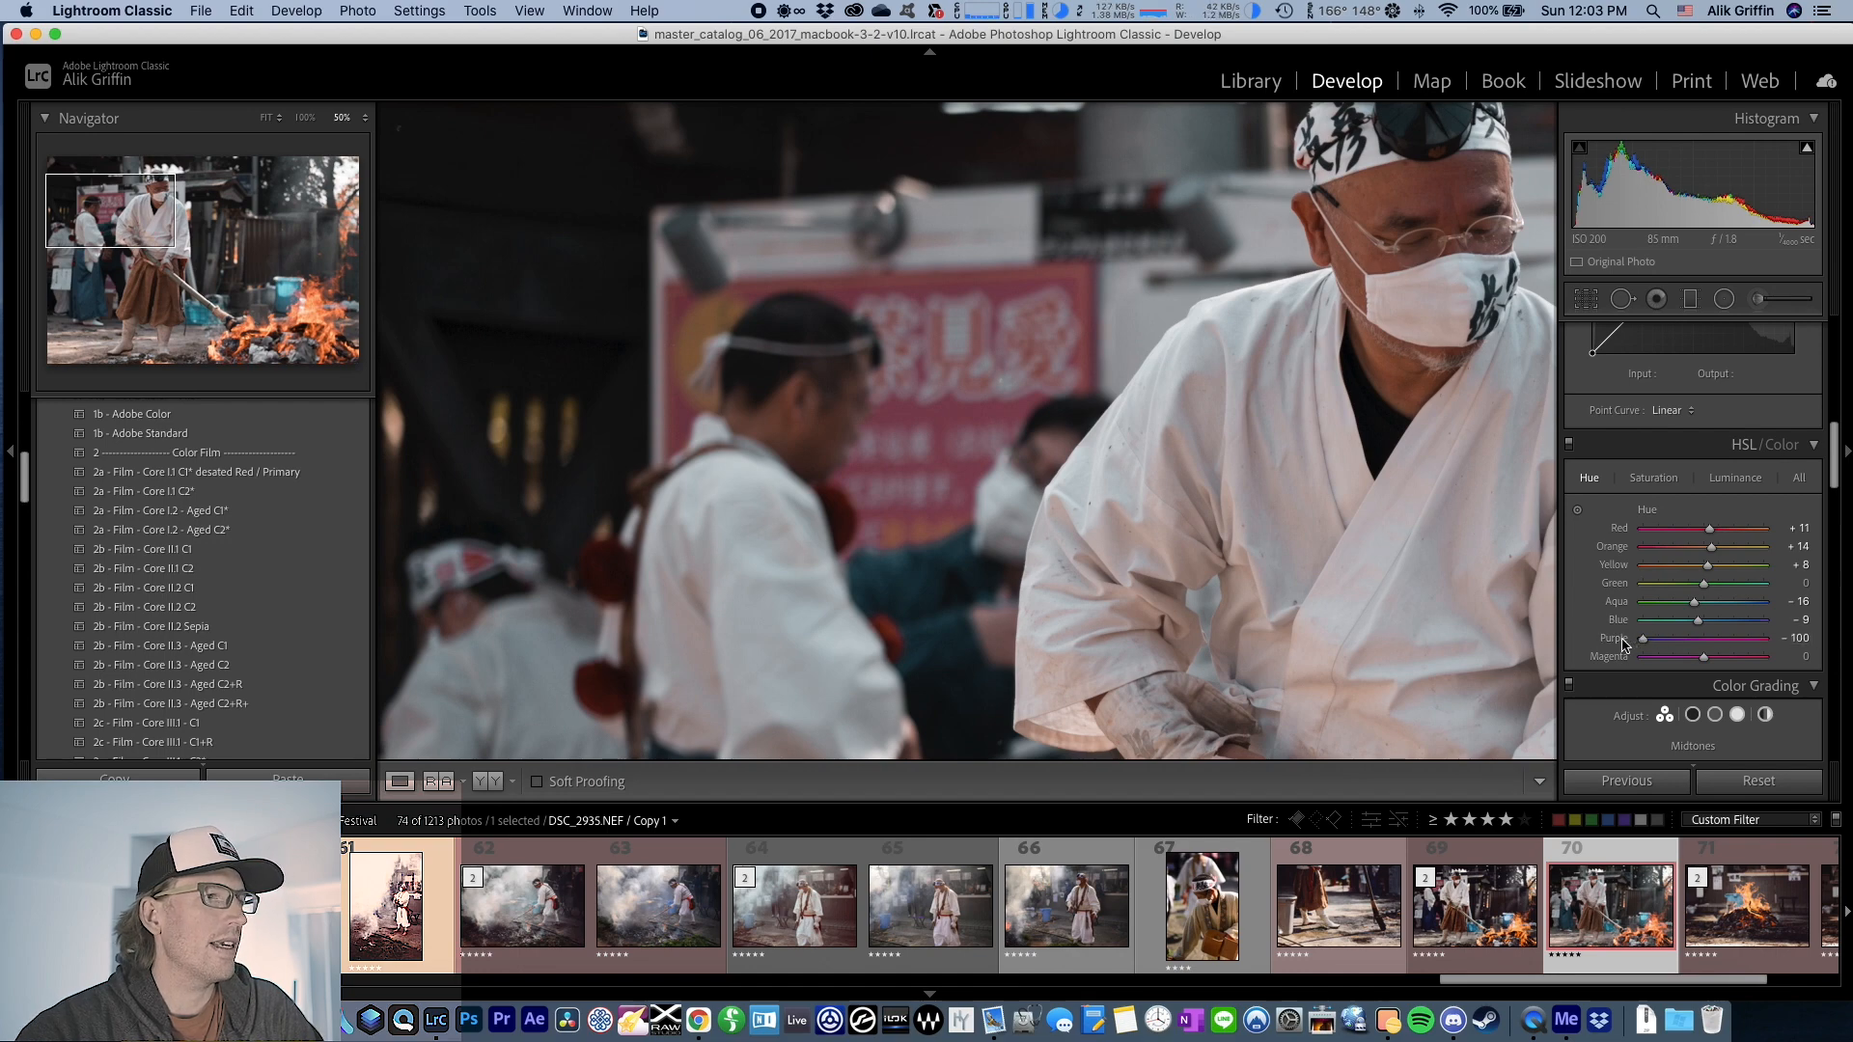
key(z)
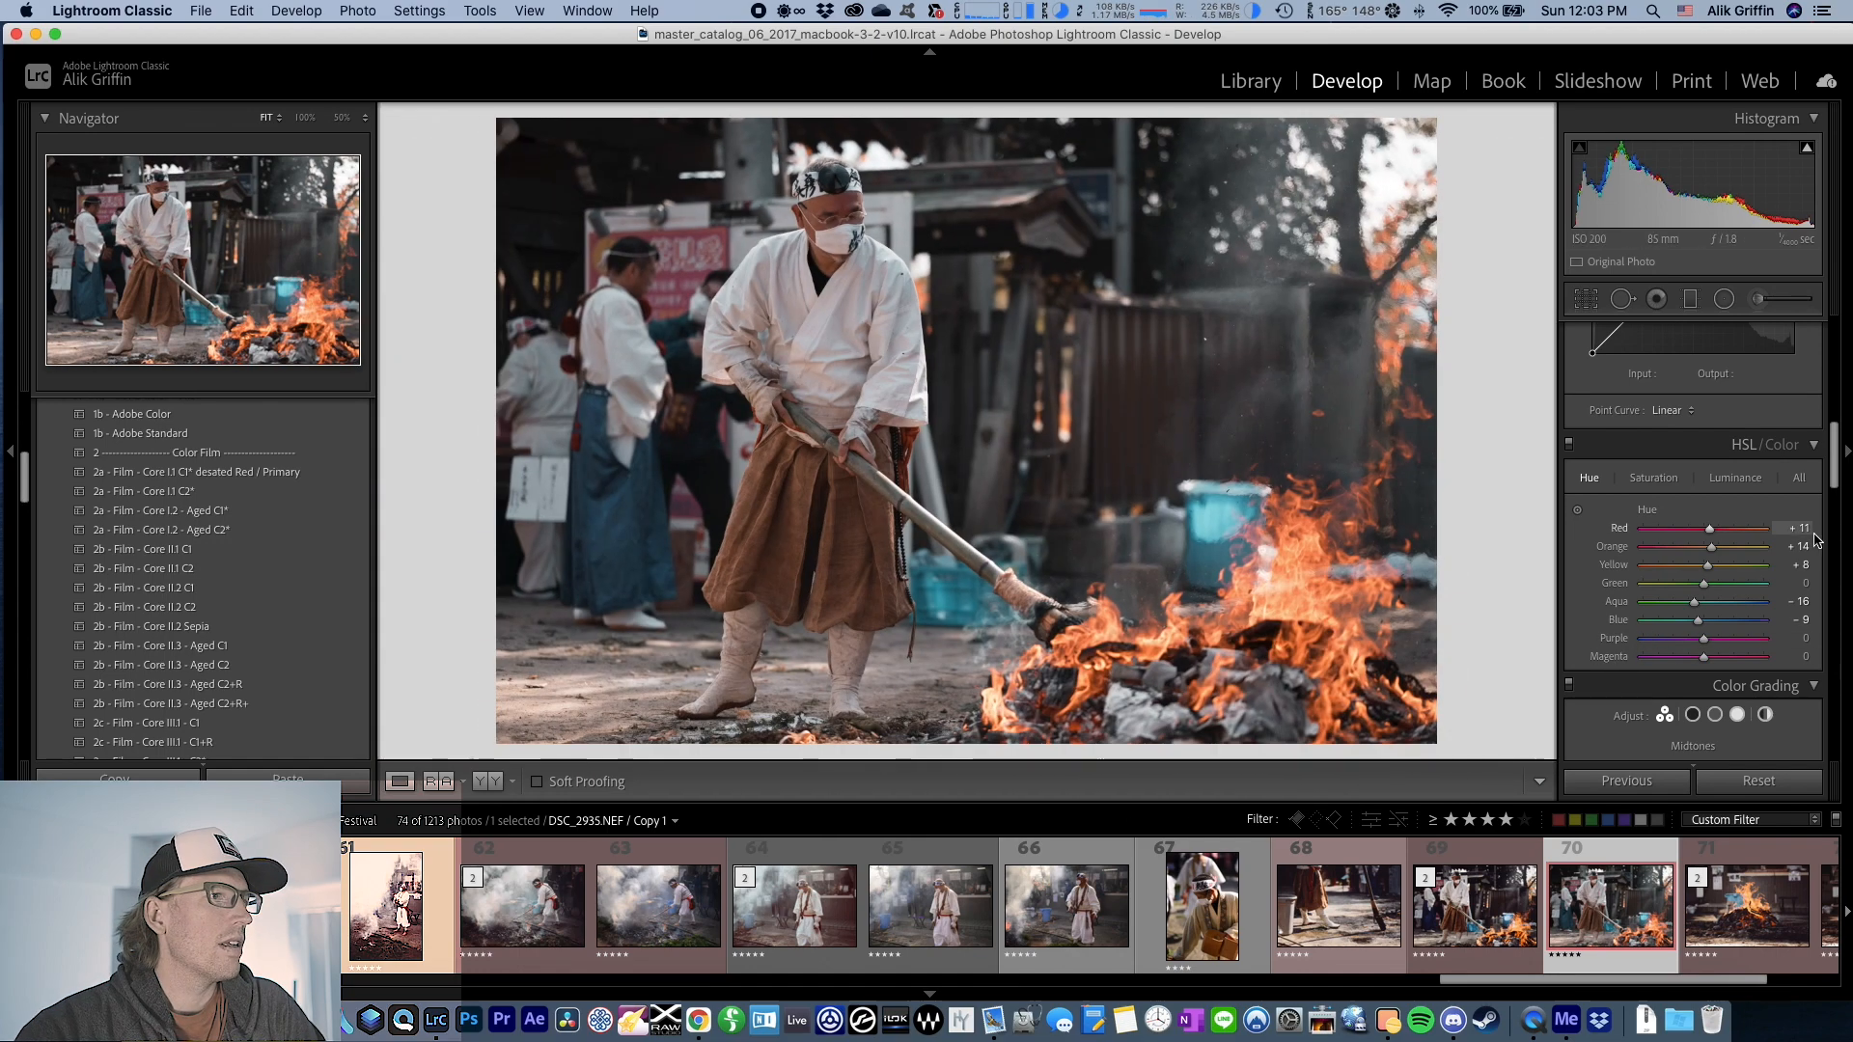
- Raise the HSL luminance of Red to +11, Orange to +21 and Yellow to +13
click(1735, 477)
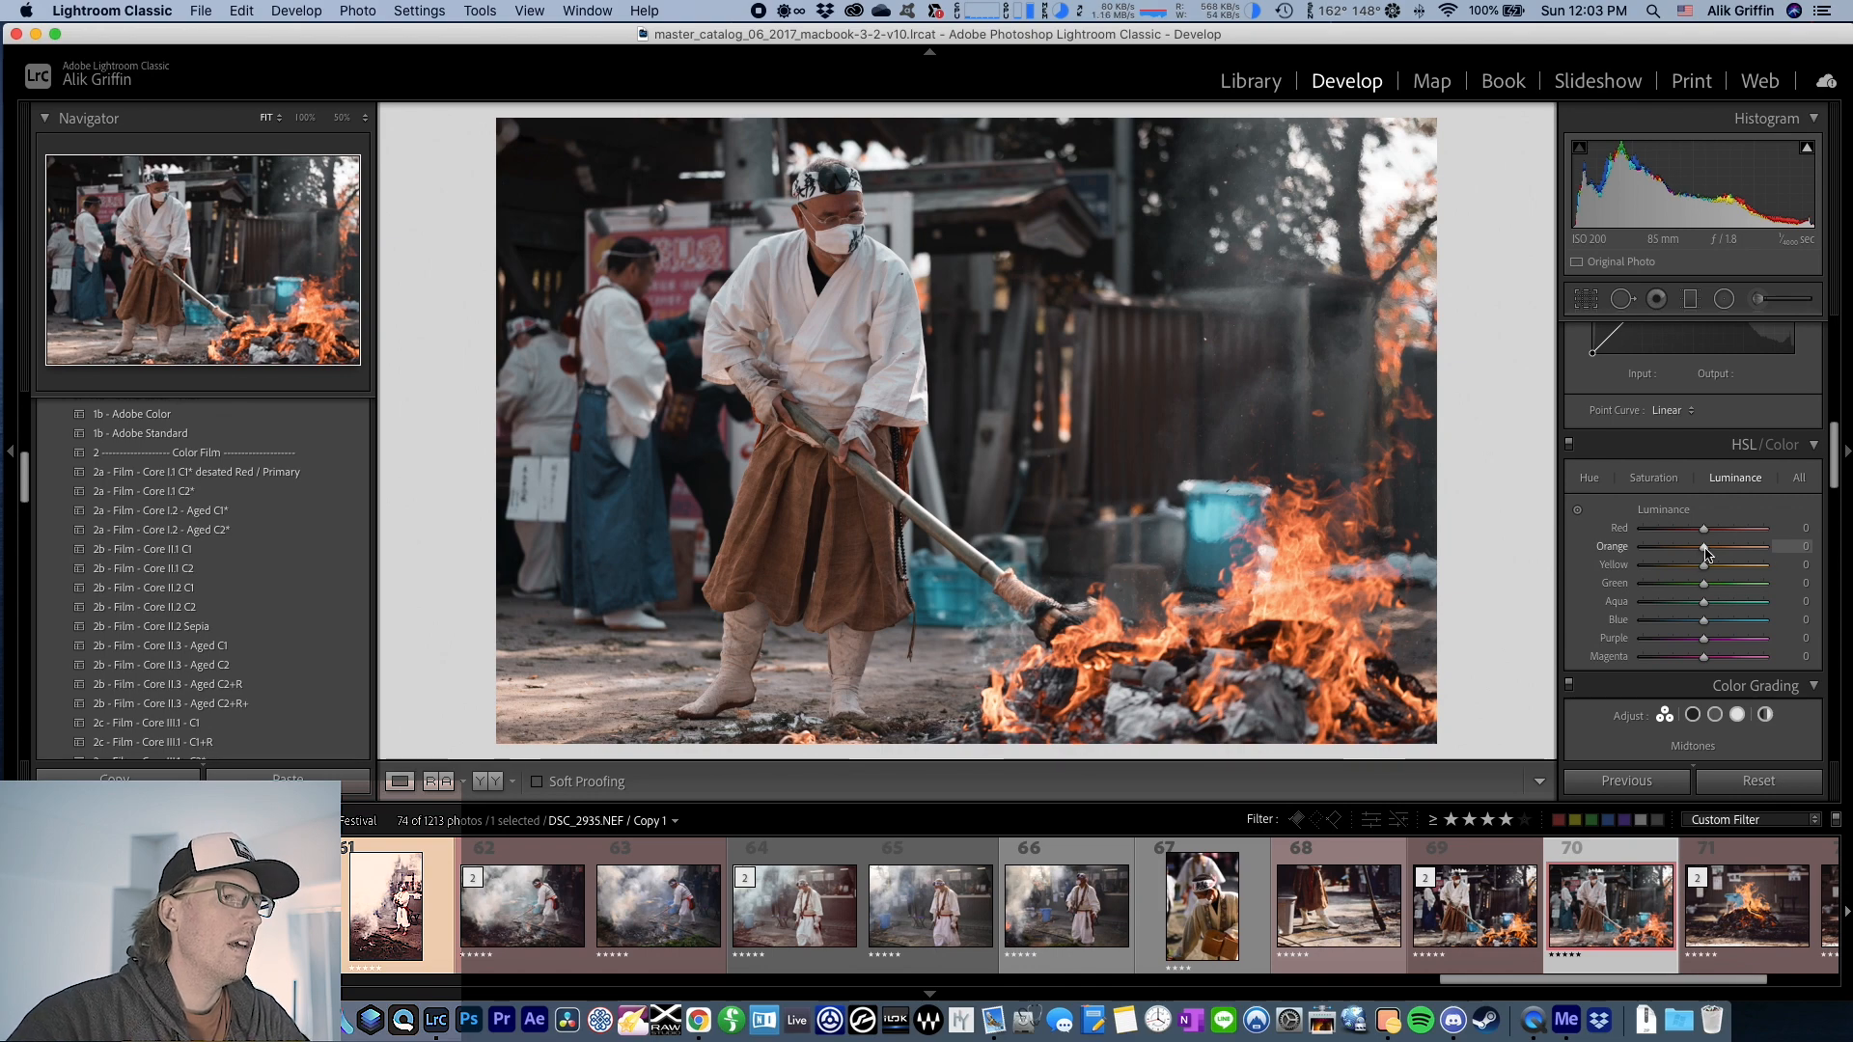
drag(1711, 552, 1711, 529)
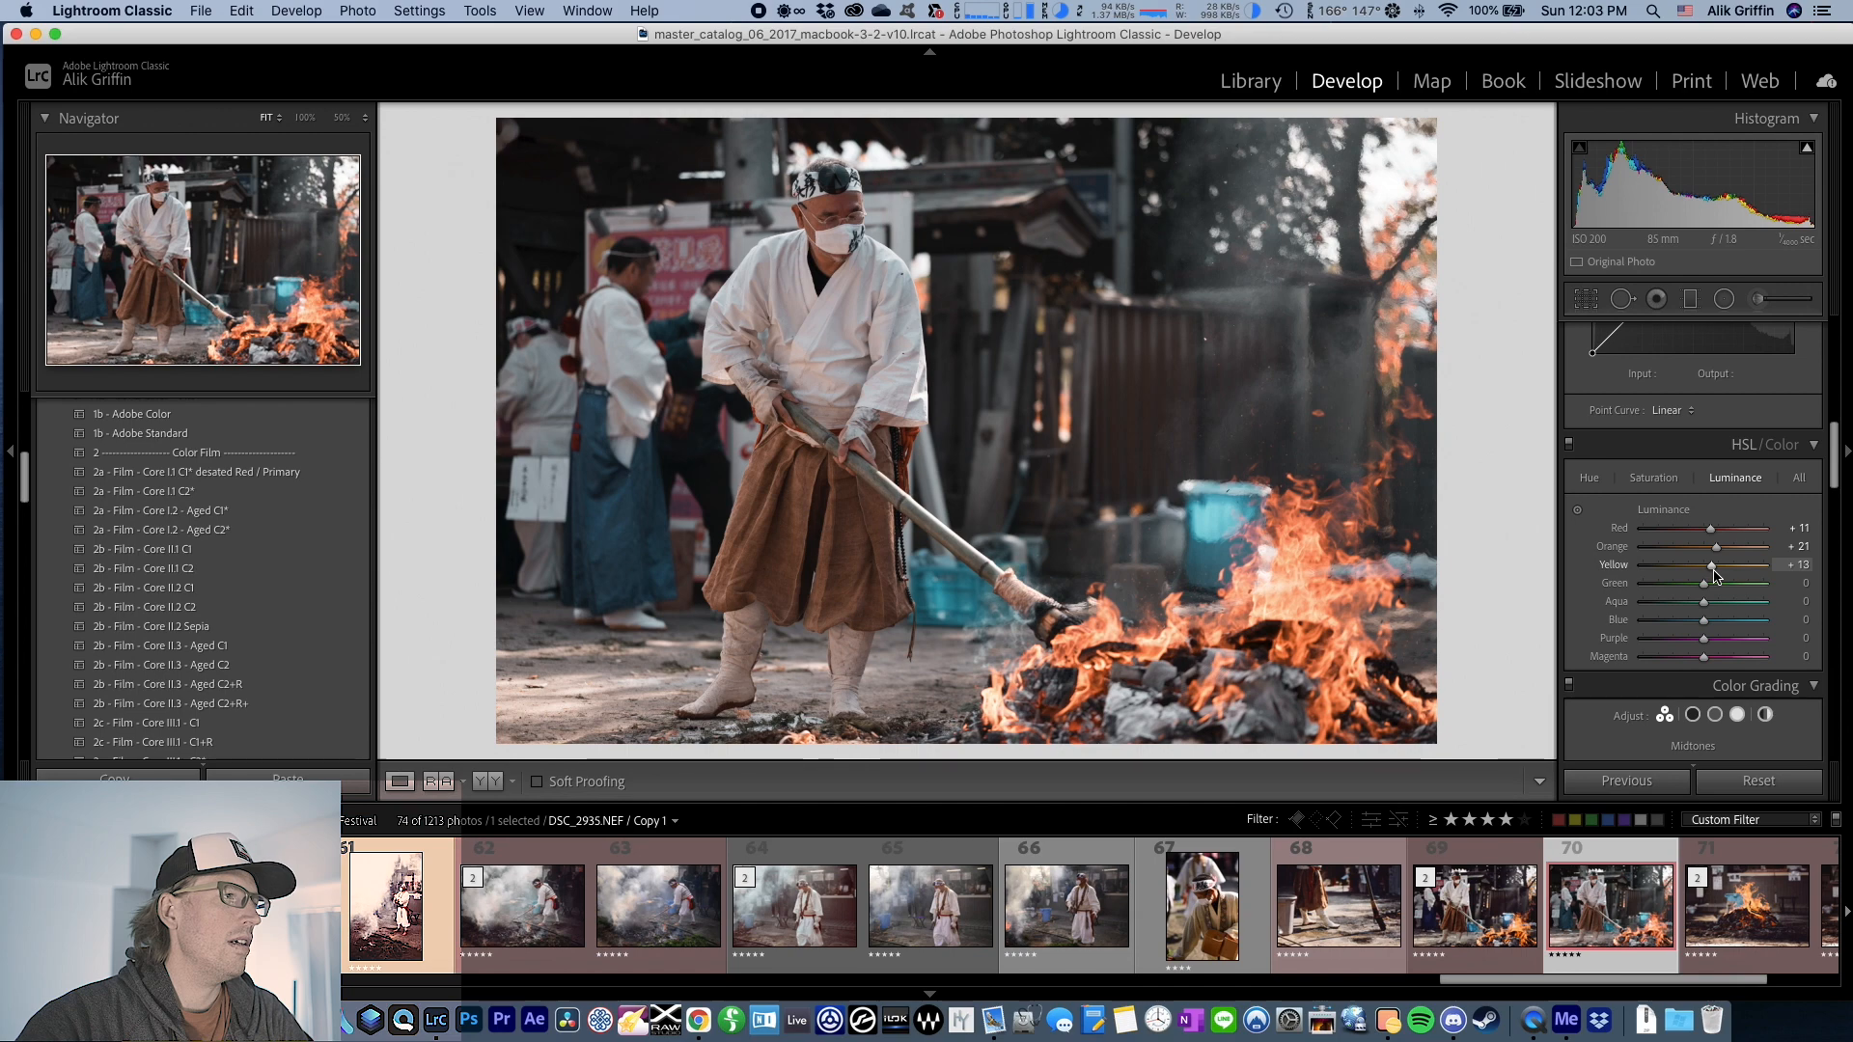
click(1669, 480)
click(1727, 482)
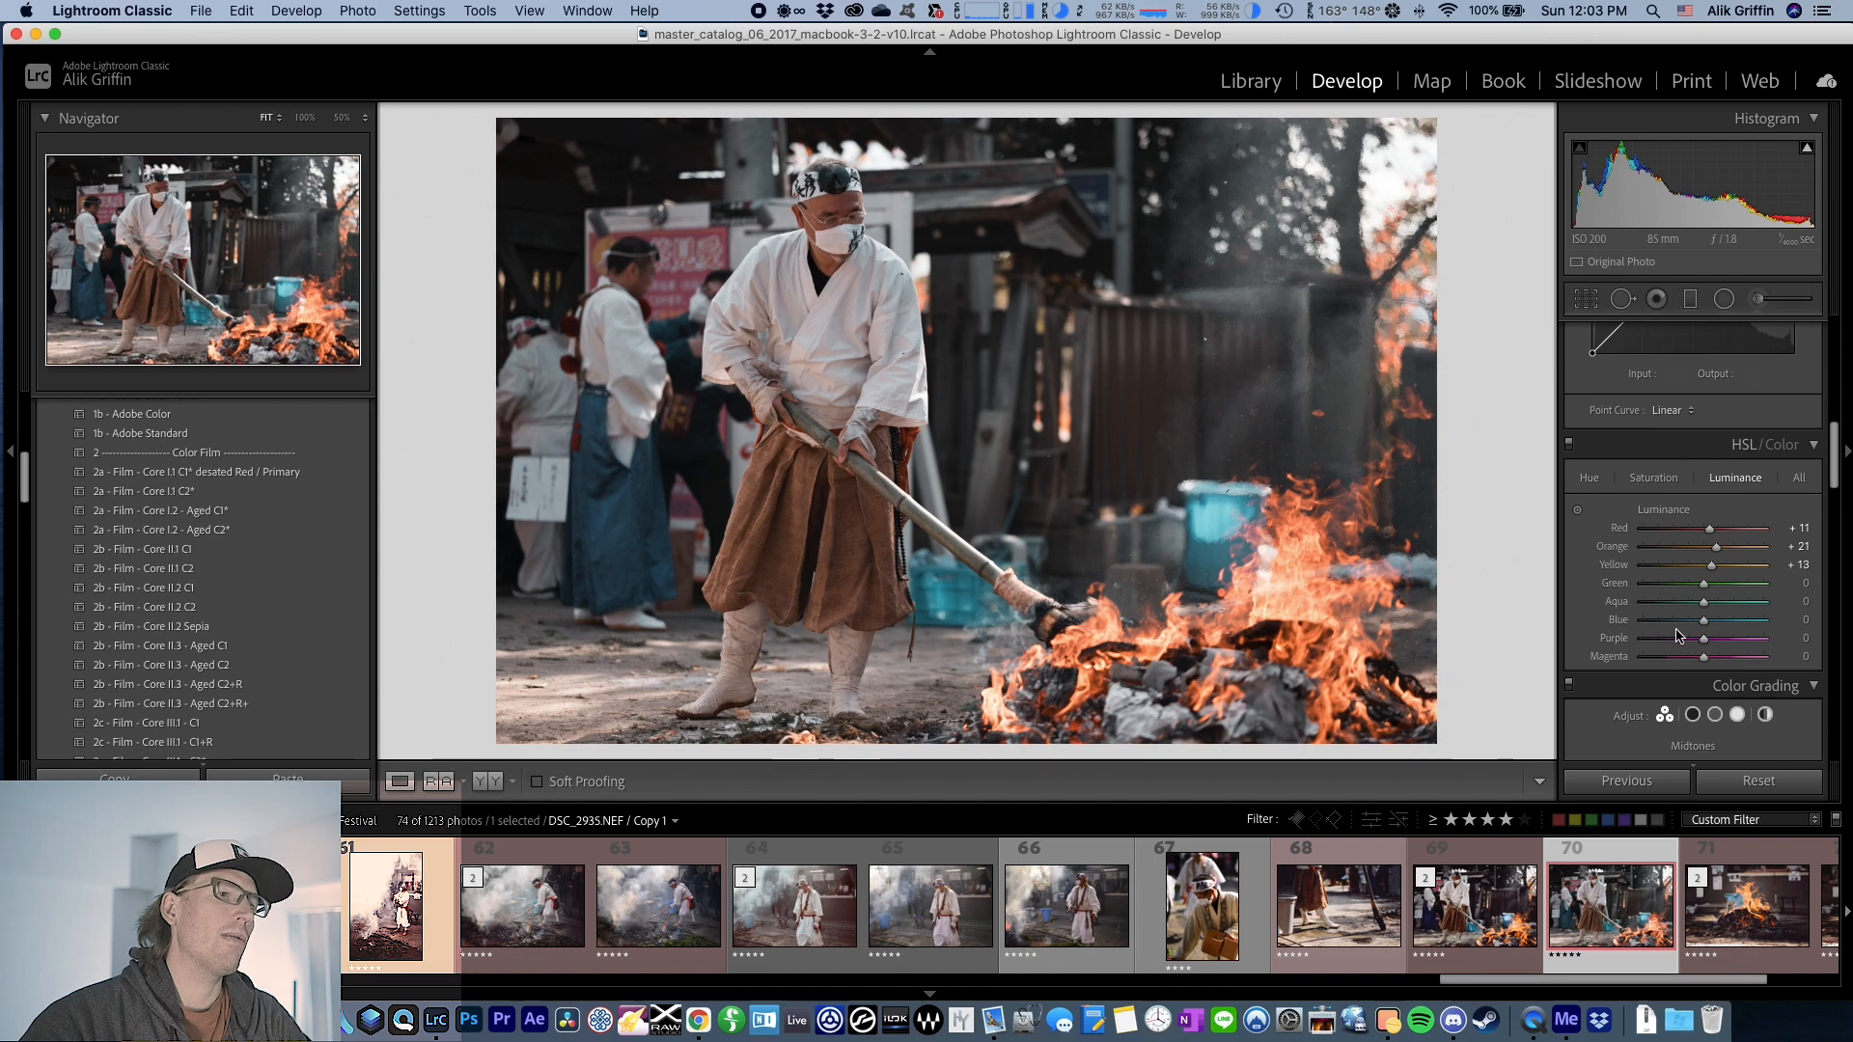
- Darken the blue tones by setting the HSL luminance of Aqua to -34 and Blue to -39
mouse_move(1701, 619)
mouse_down()
mouse_move(1670, 620)
mouse_move(1681, 606)
mouse_up()
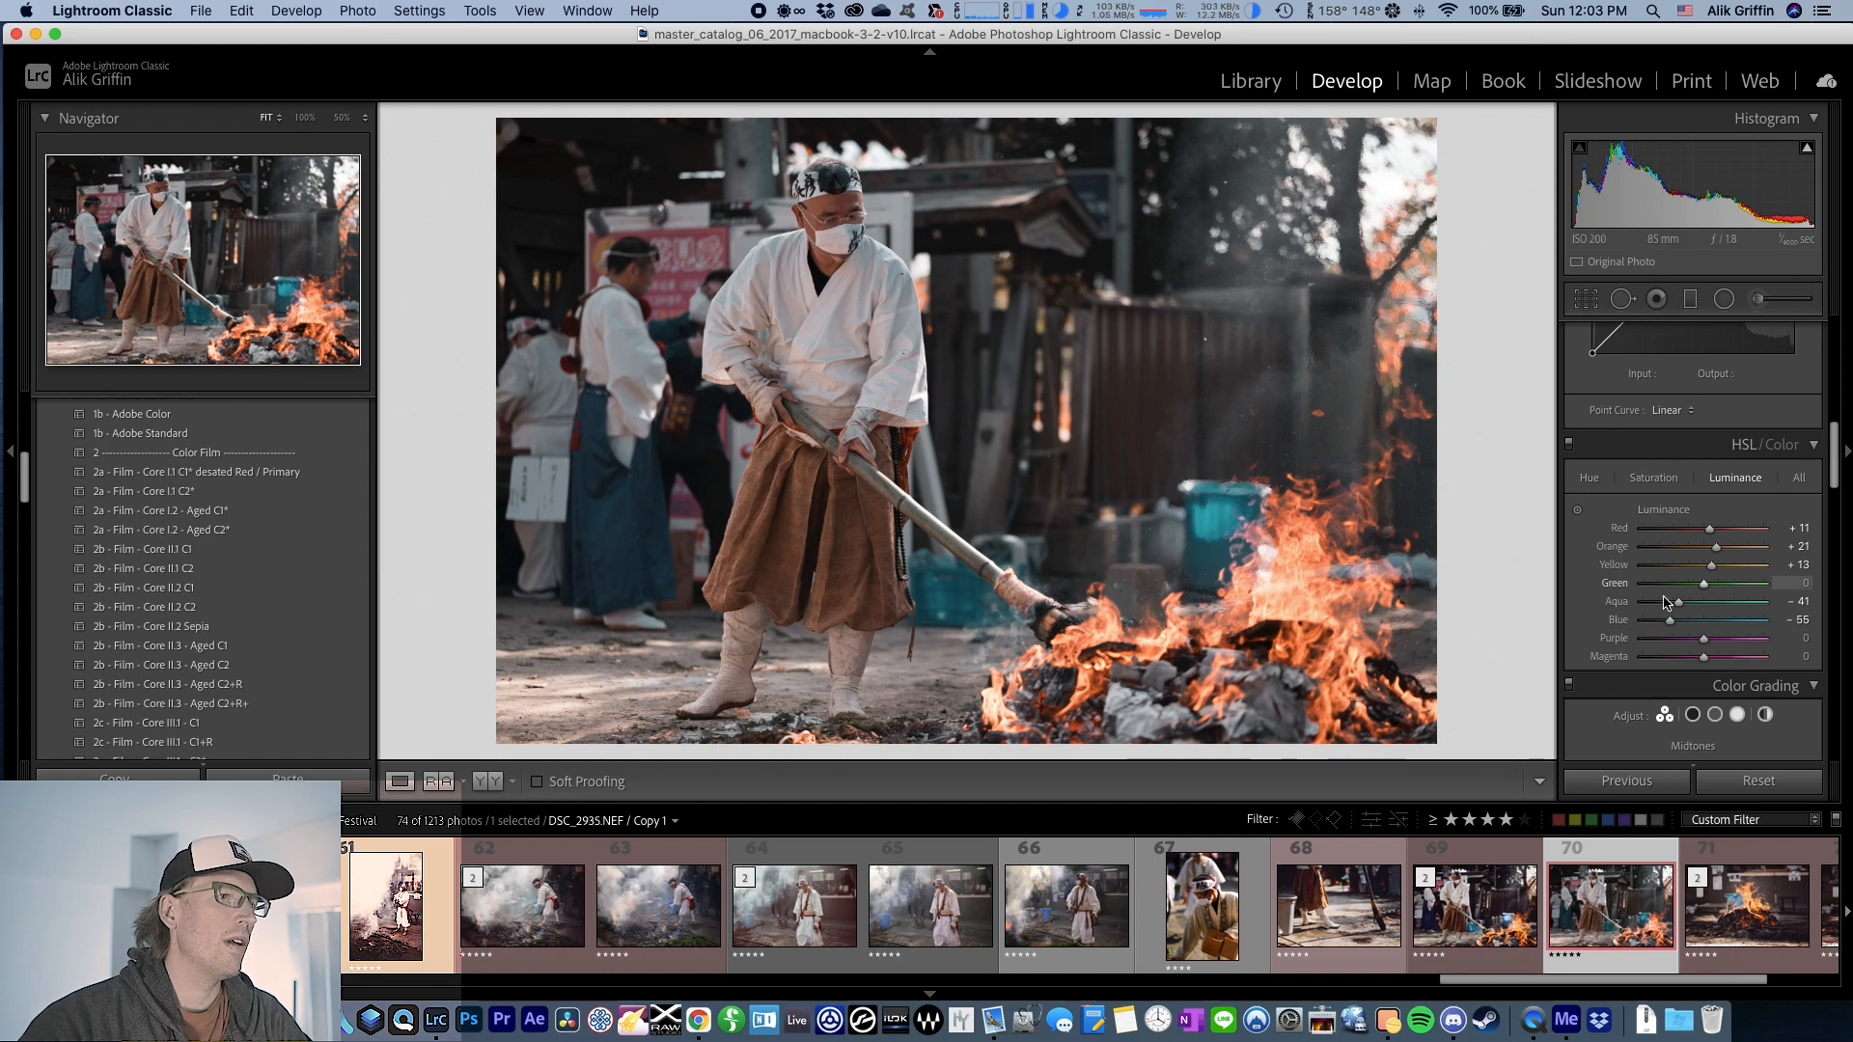
drag(1669, 620, 1685, 625)
drag(1684, 606, 1689, 608)
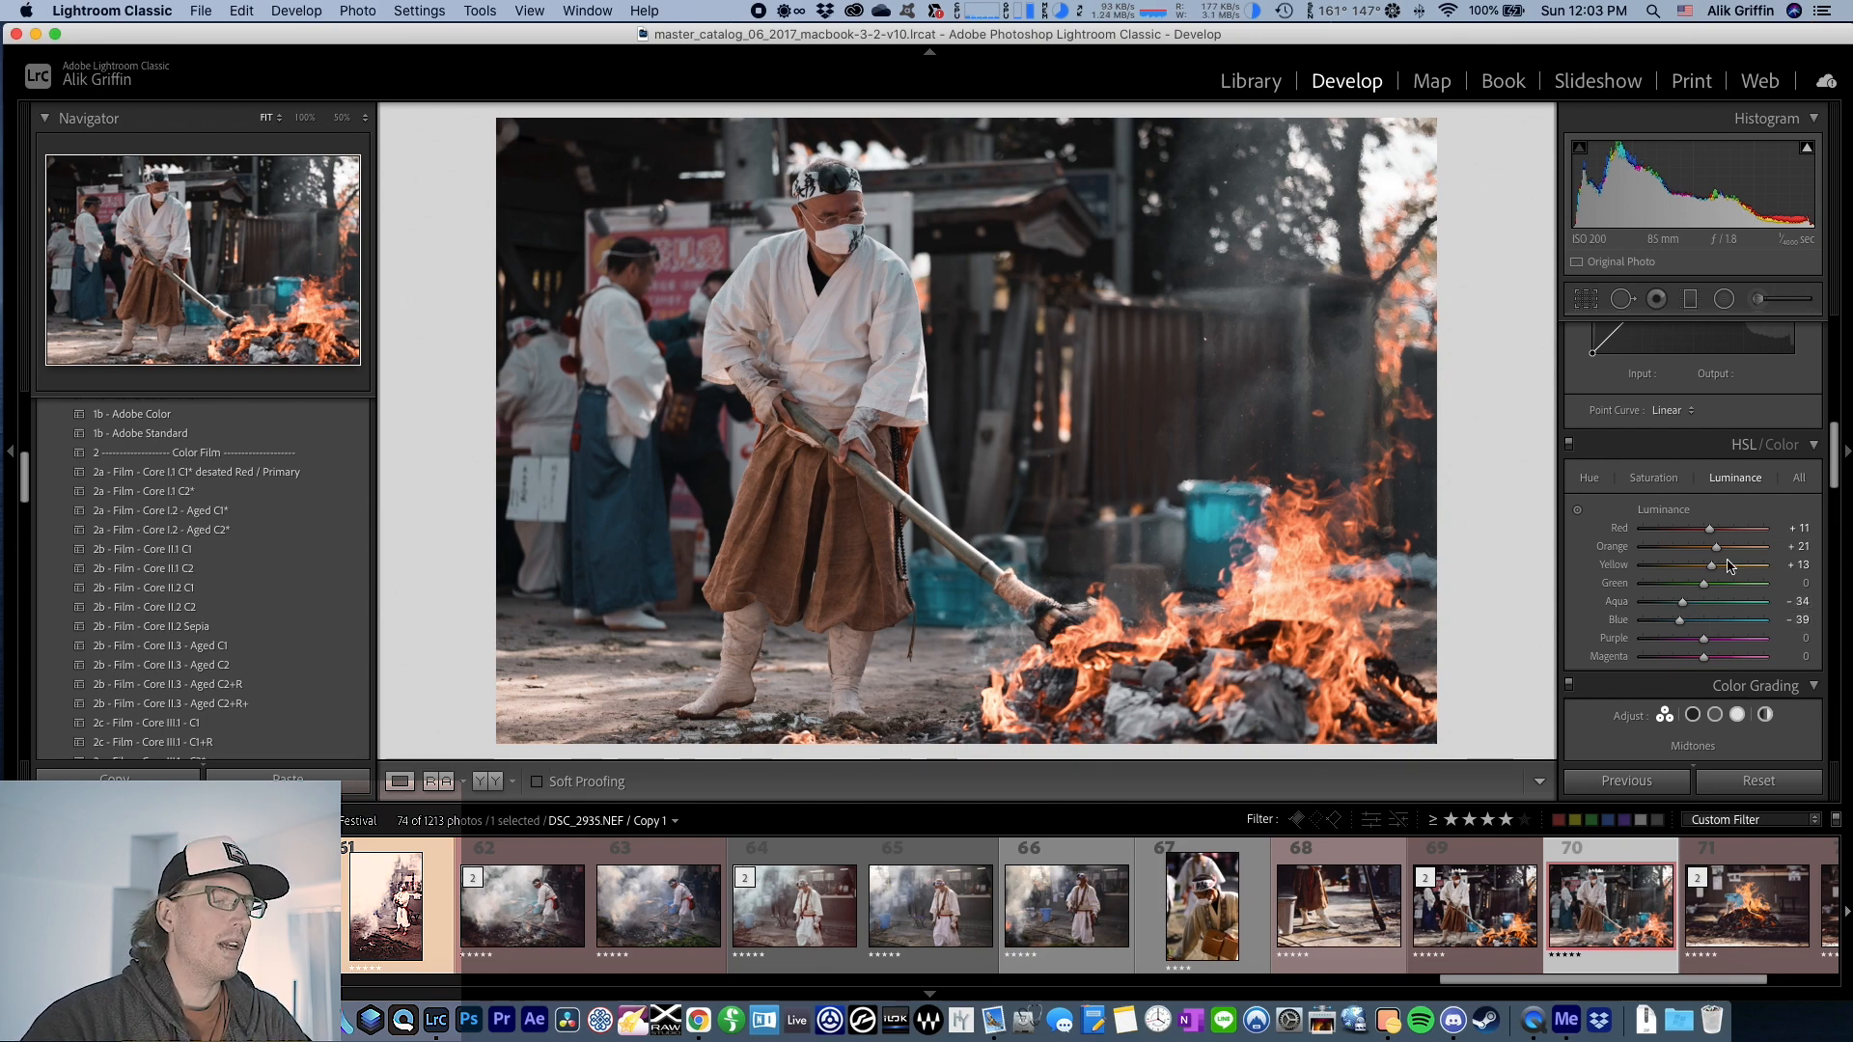
- Lower the HSL saturation further to Green -42, Aqua -55, Blue -59, Purple -37 and Magenta -34
click(1644, 479)
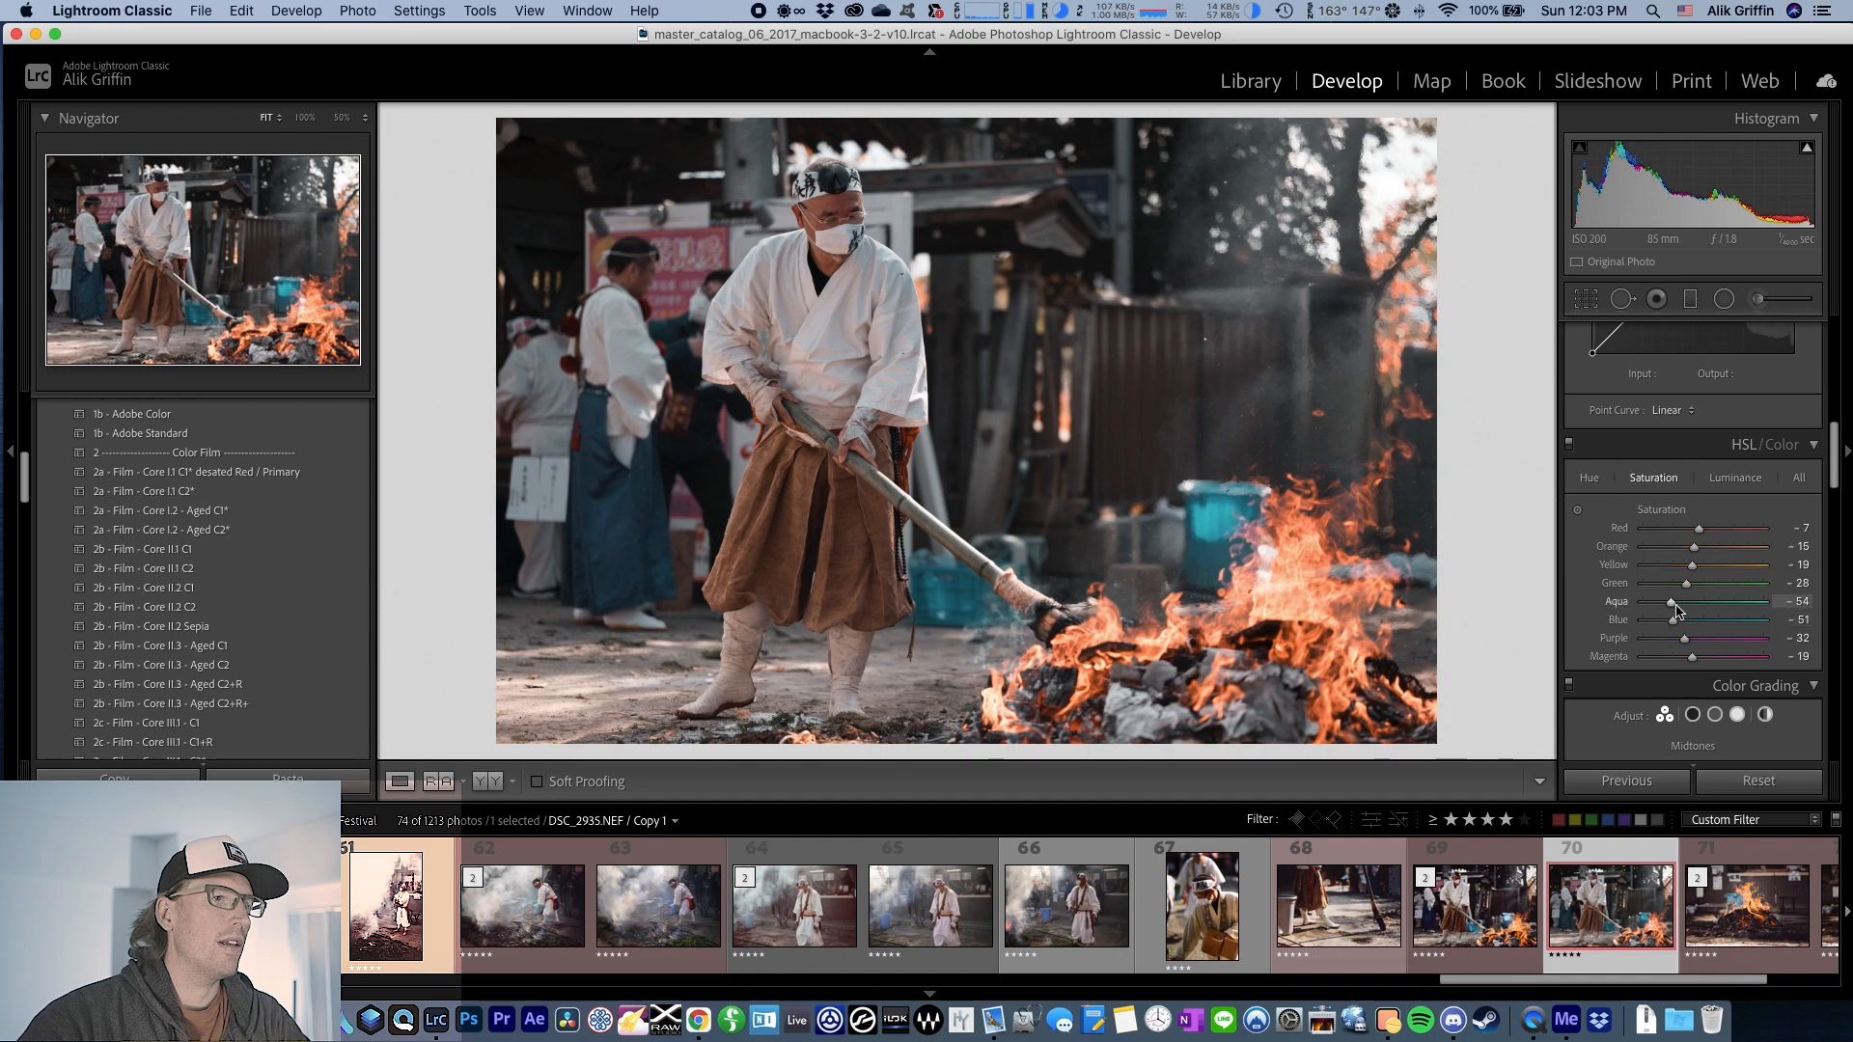
drag(1672, 619, 1672, 657)
drag(1685, 583, 1671, 604)
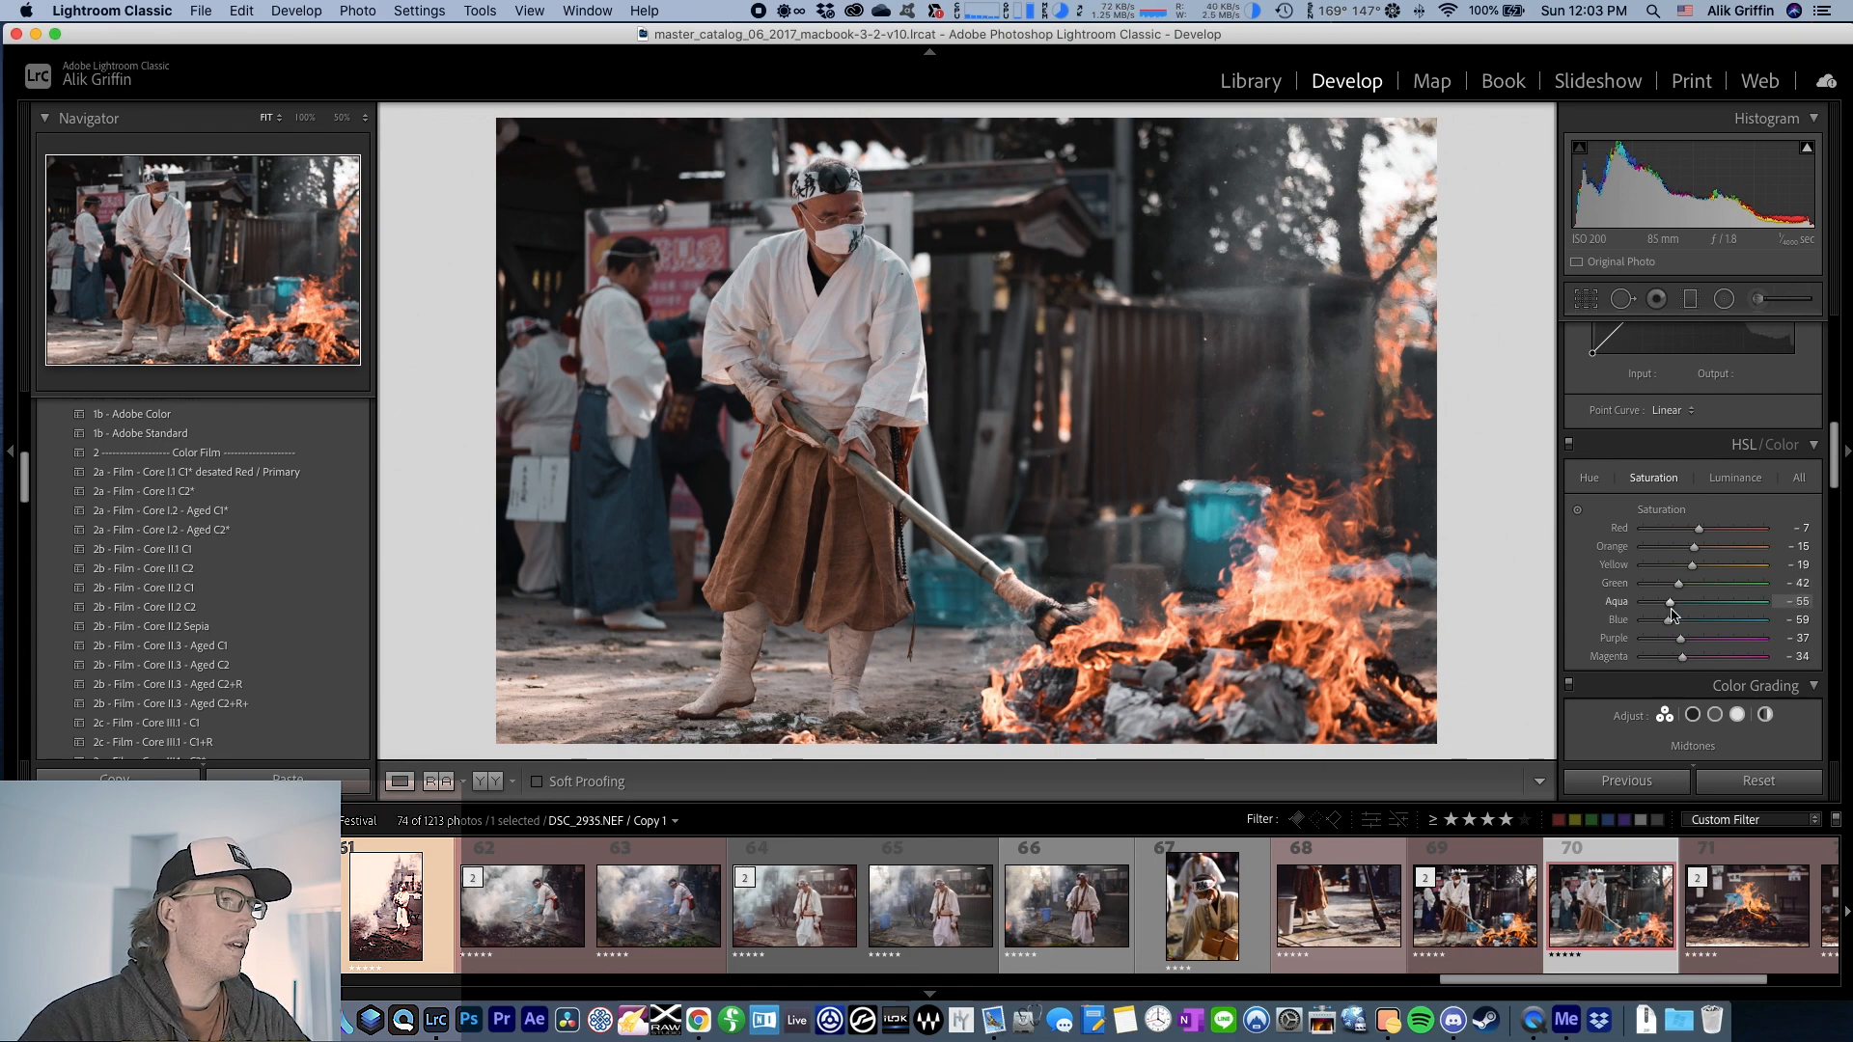
- Refine the HSL luminance to Yellow +10, Green +4, Aqua -36, Blue -39, Purple -9 and Magenta -5
click(1735, 477)
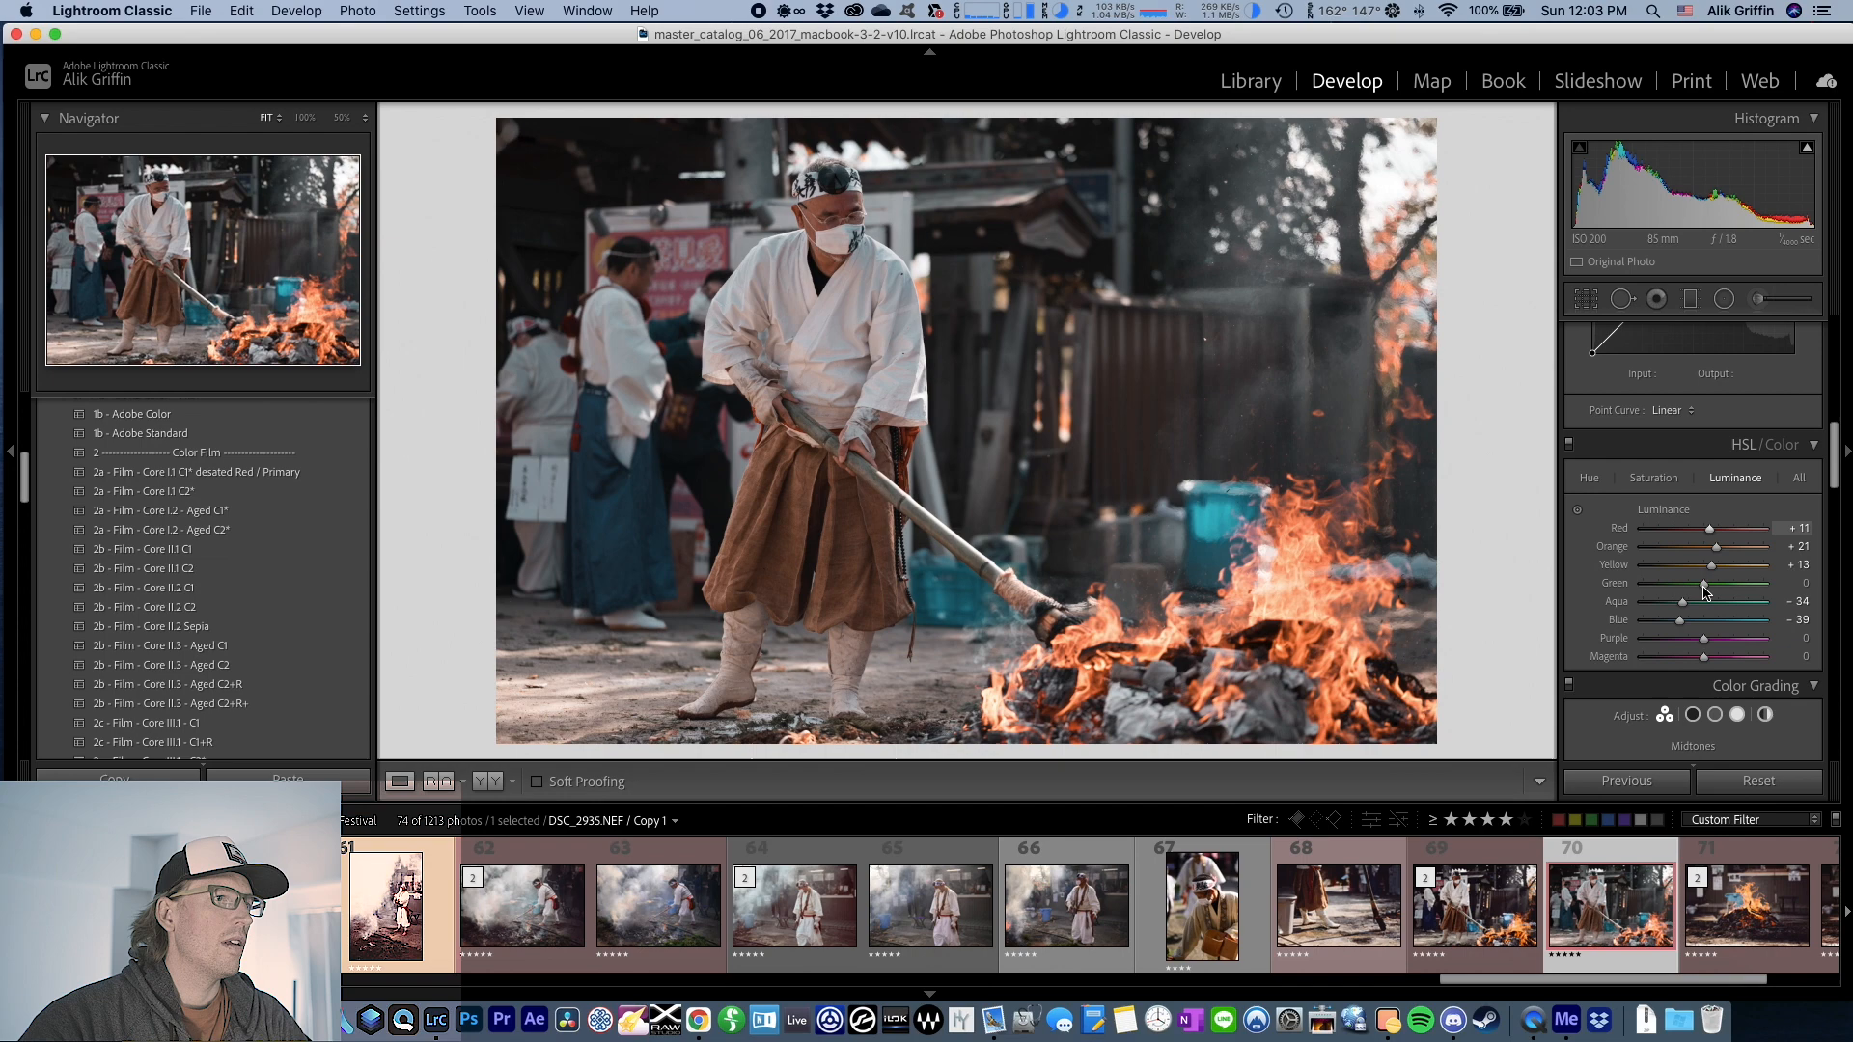
drag(1689, 627, 1690, 627)
mouse_move(1703, 582)
mouse_down()
mouse_move(1698, 567)
mouse_move(1705, 584)
mouse_up()
drag(1681, 601, 1701, 658)
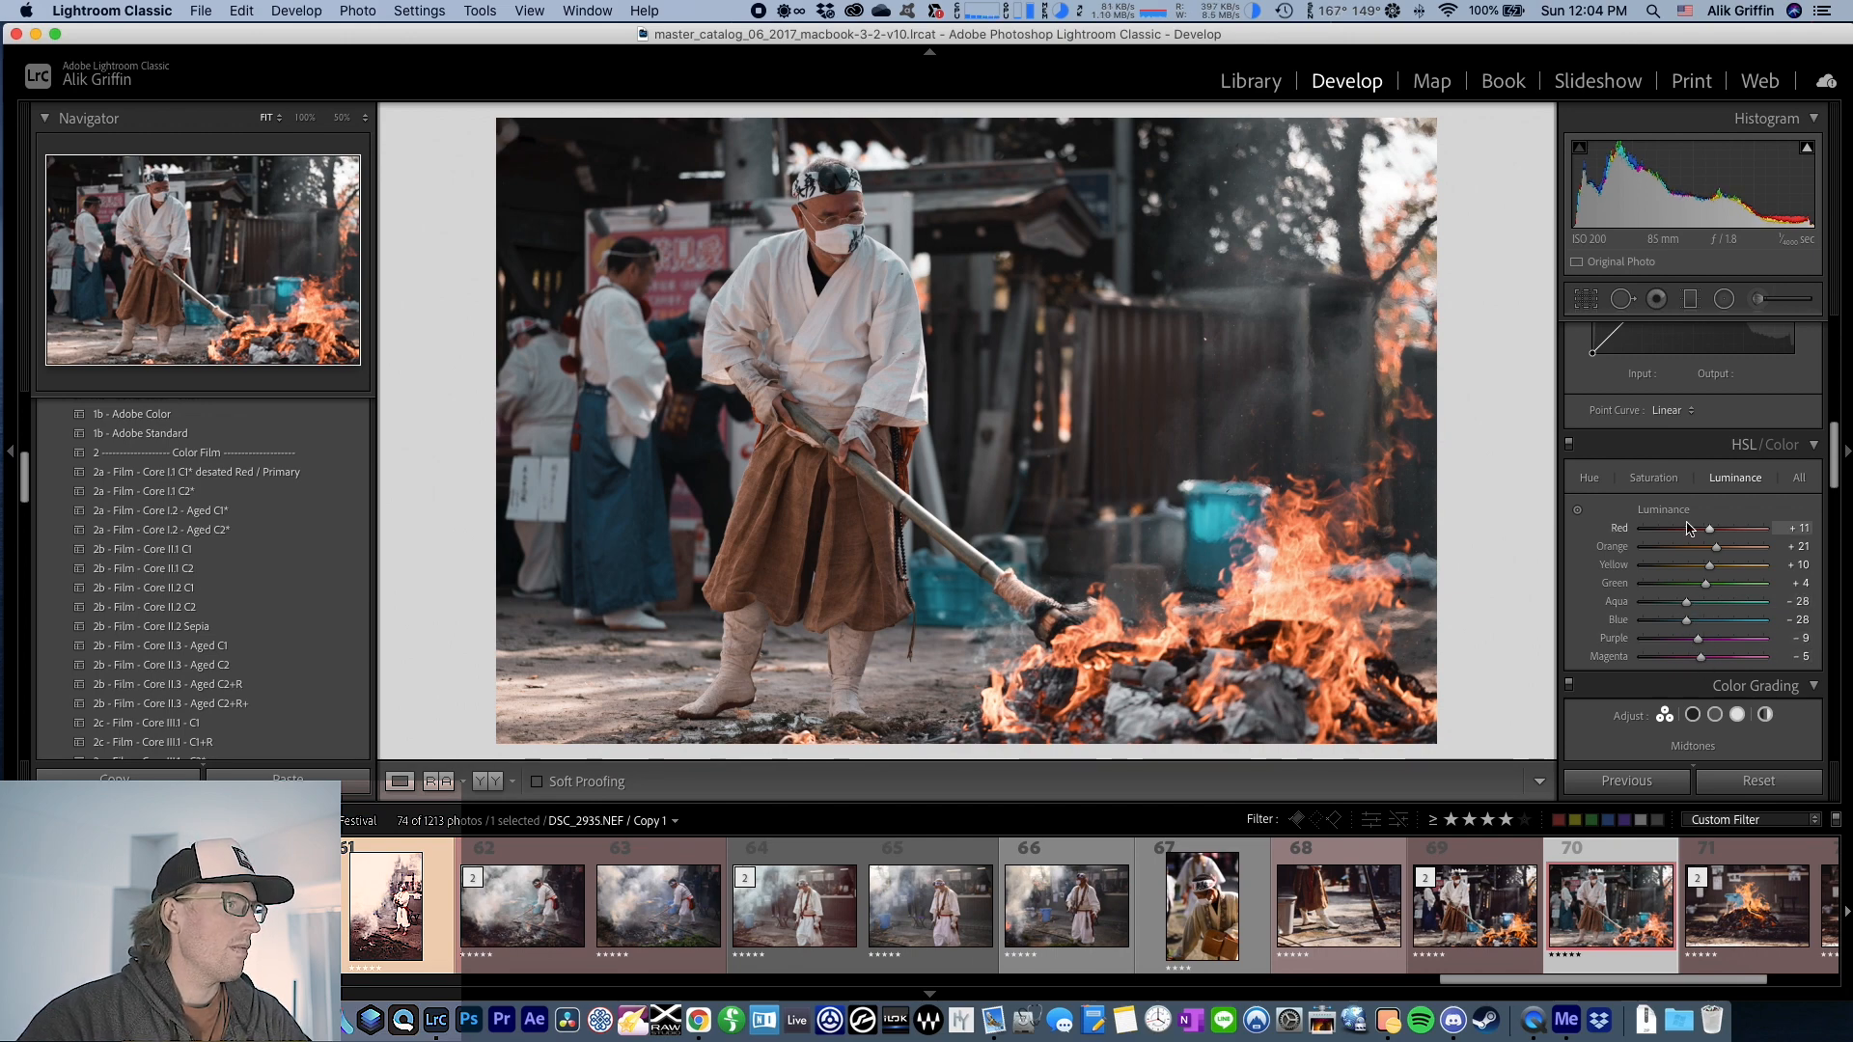
drag(1686, 619, 1679, 619)
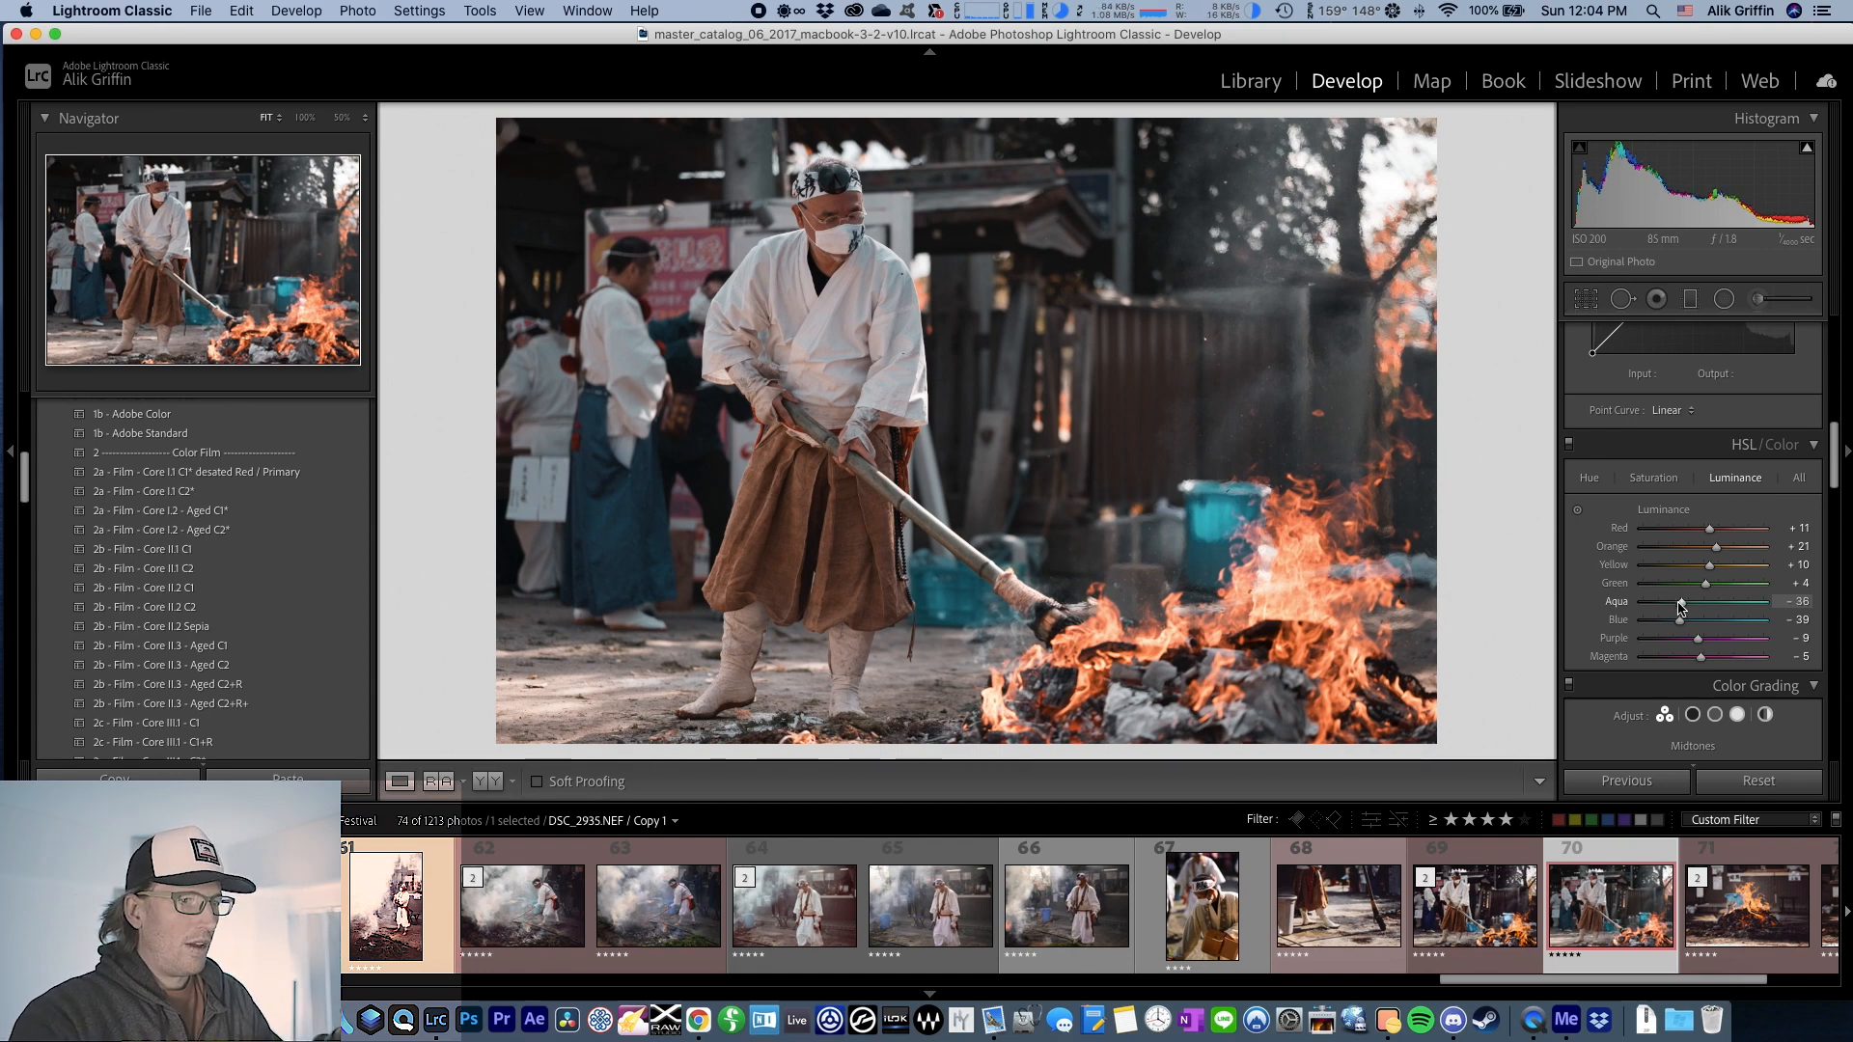
- Lift the dark tones in the basic adjustments by setting Blacks to +68 and Shadows to +38
scroll(1681, 605, down, 15)
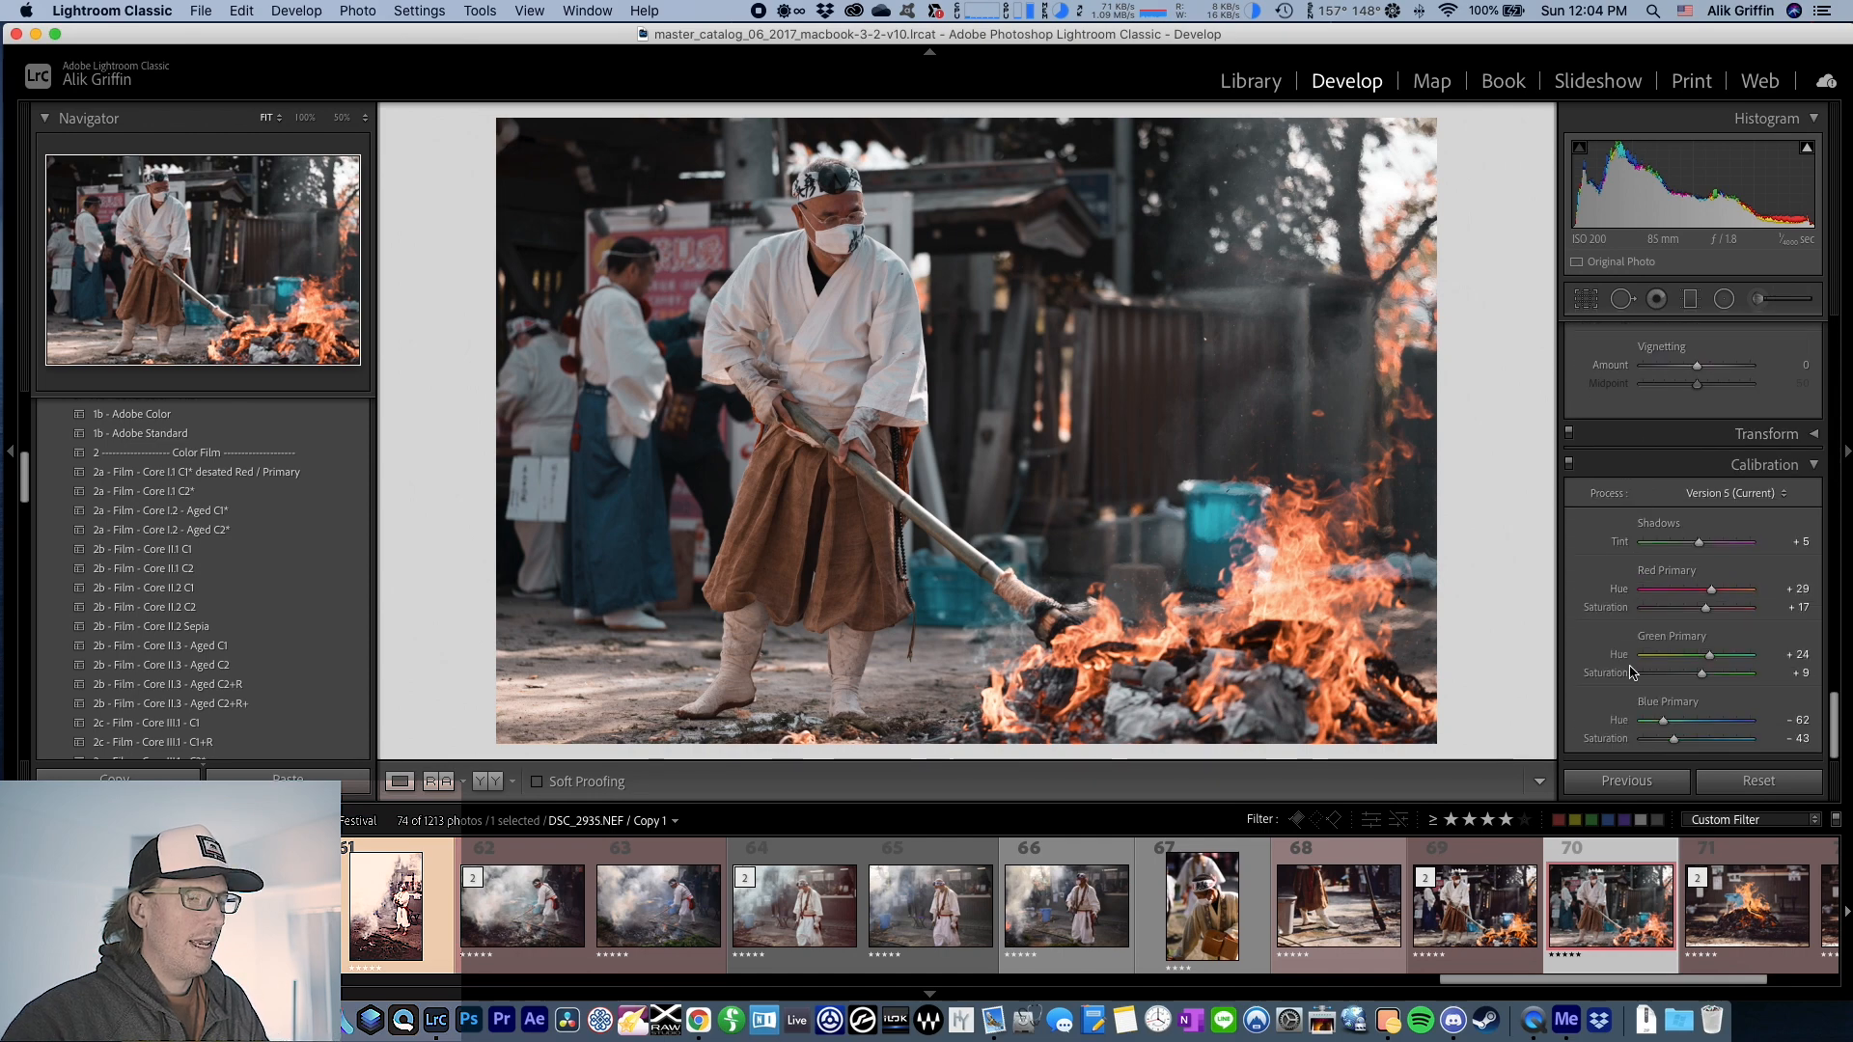
scroll(1640, 546, up, 8)
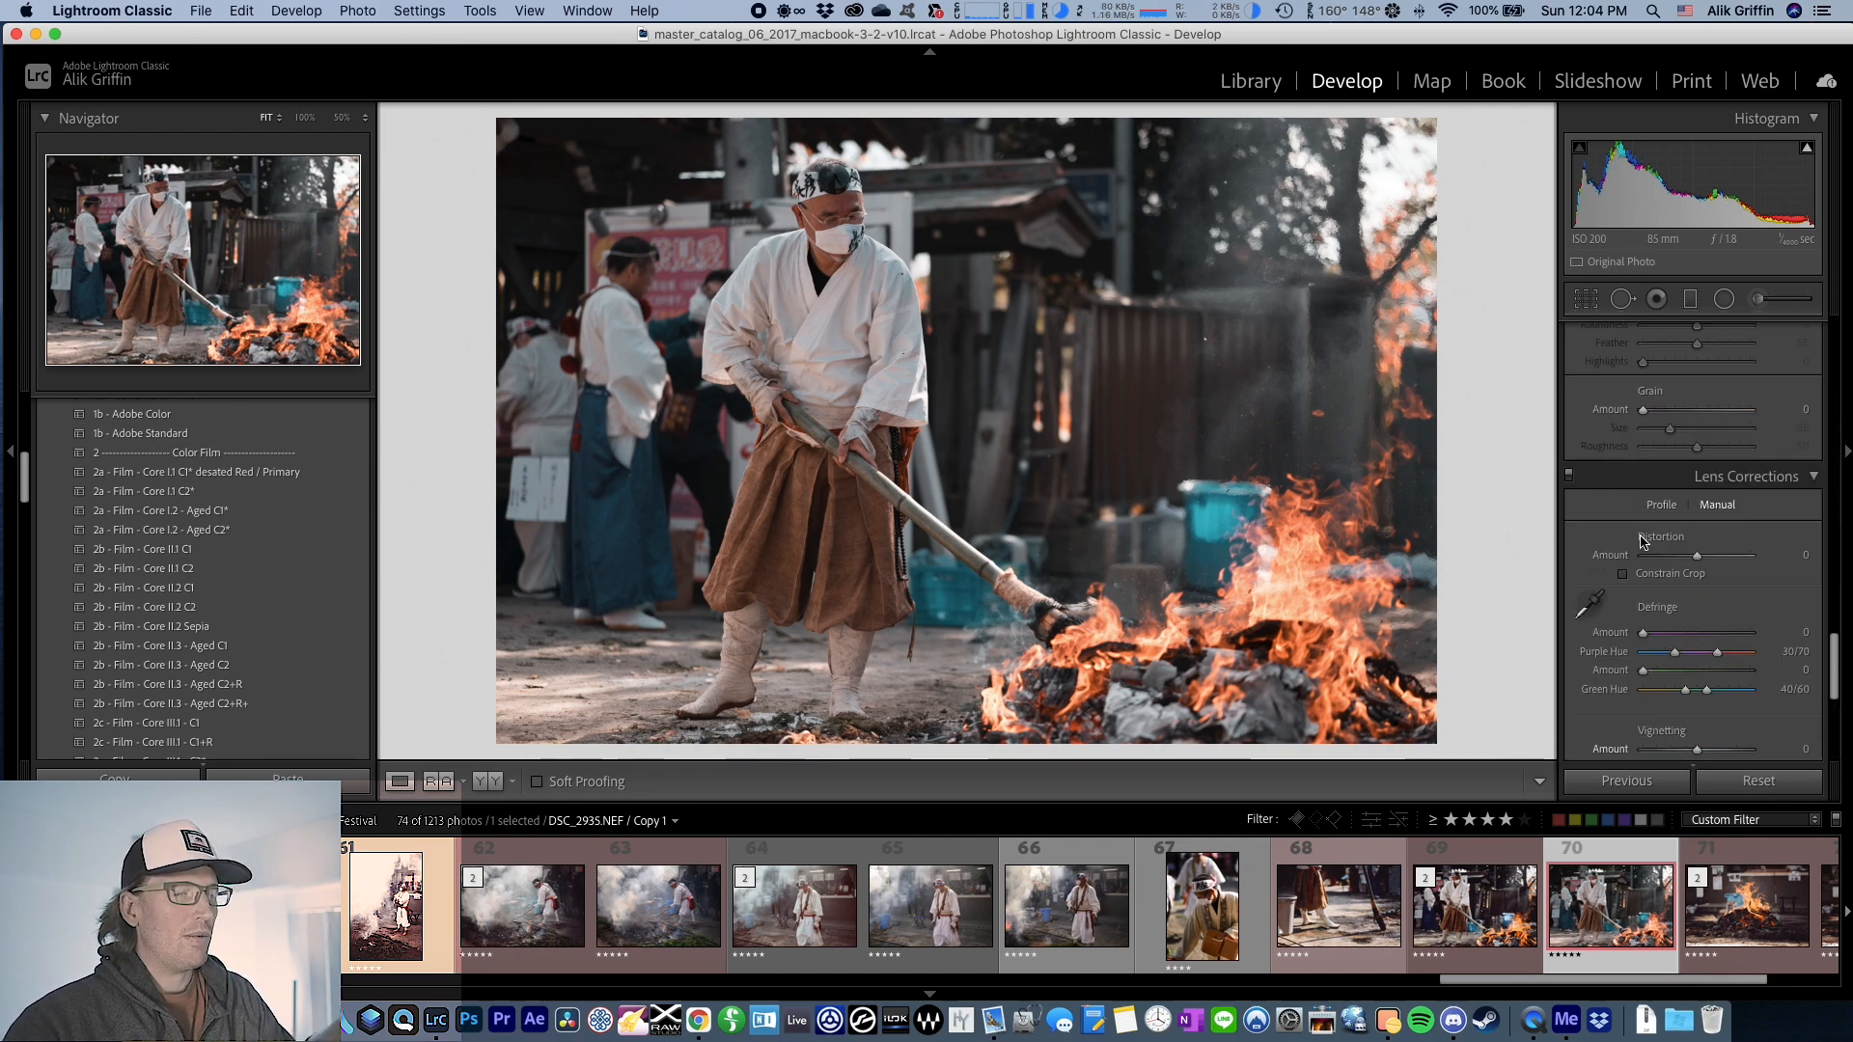
scroll(1638, 547, up, 6)
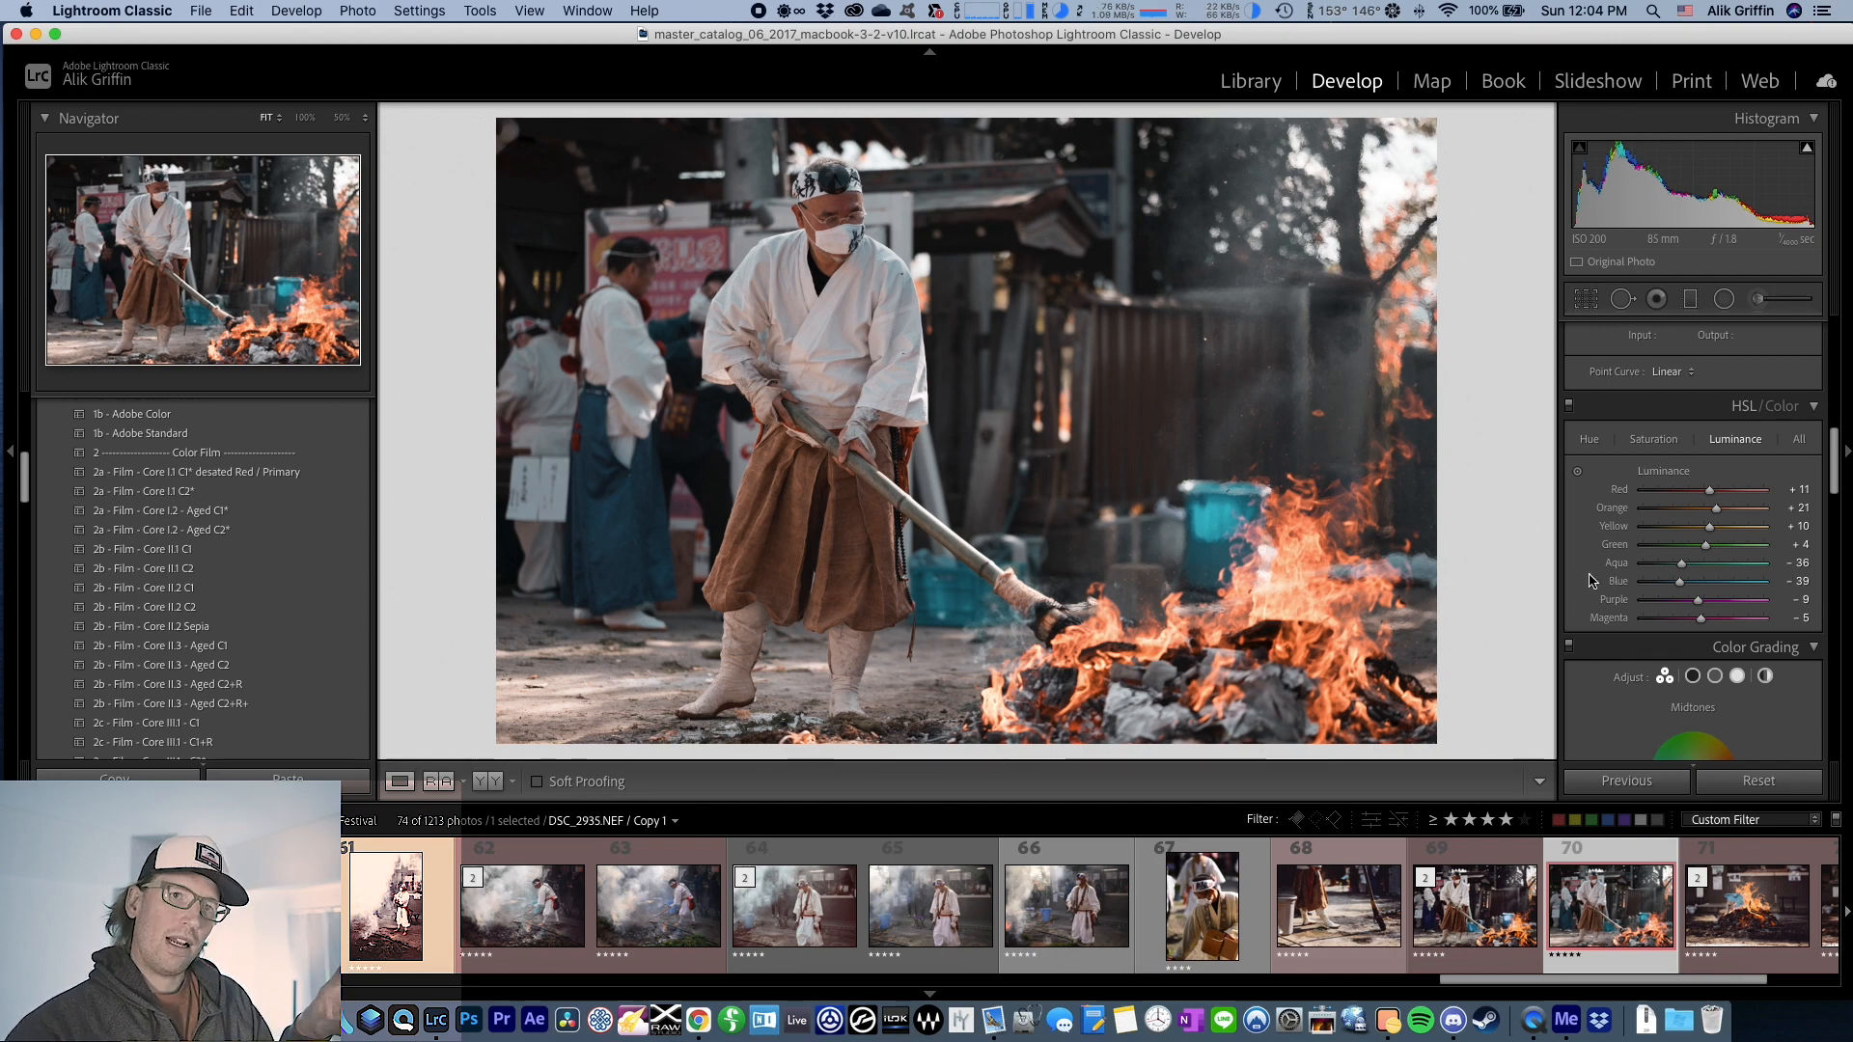
scroll(1608, 578, up, 4)
scroll(1598, 573, up, 2)
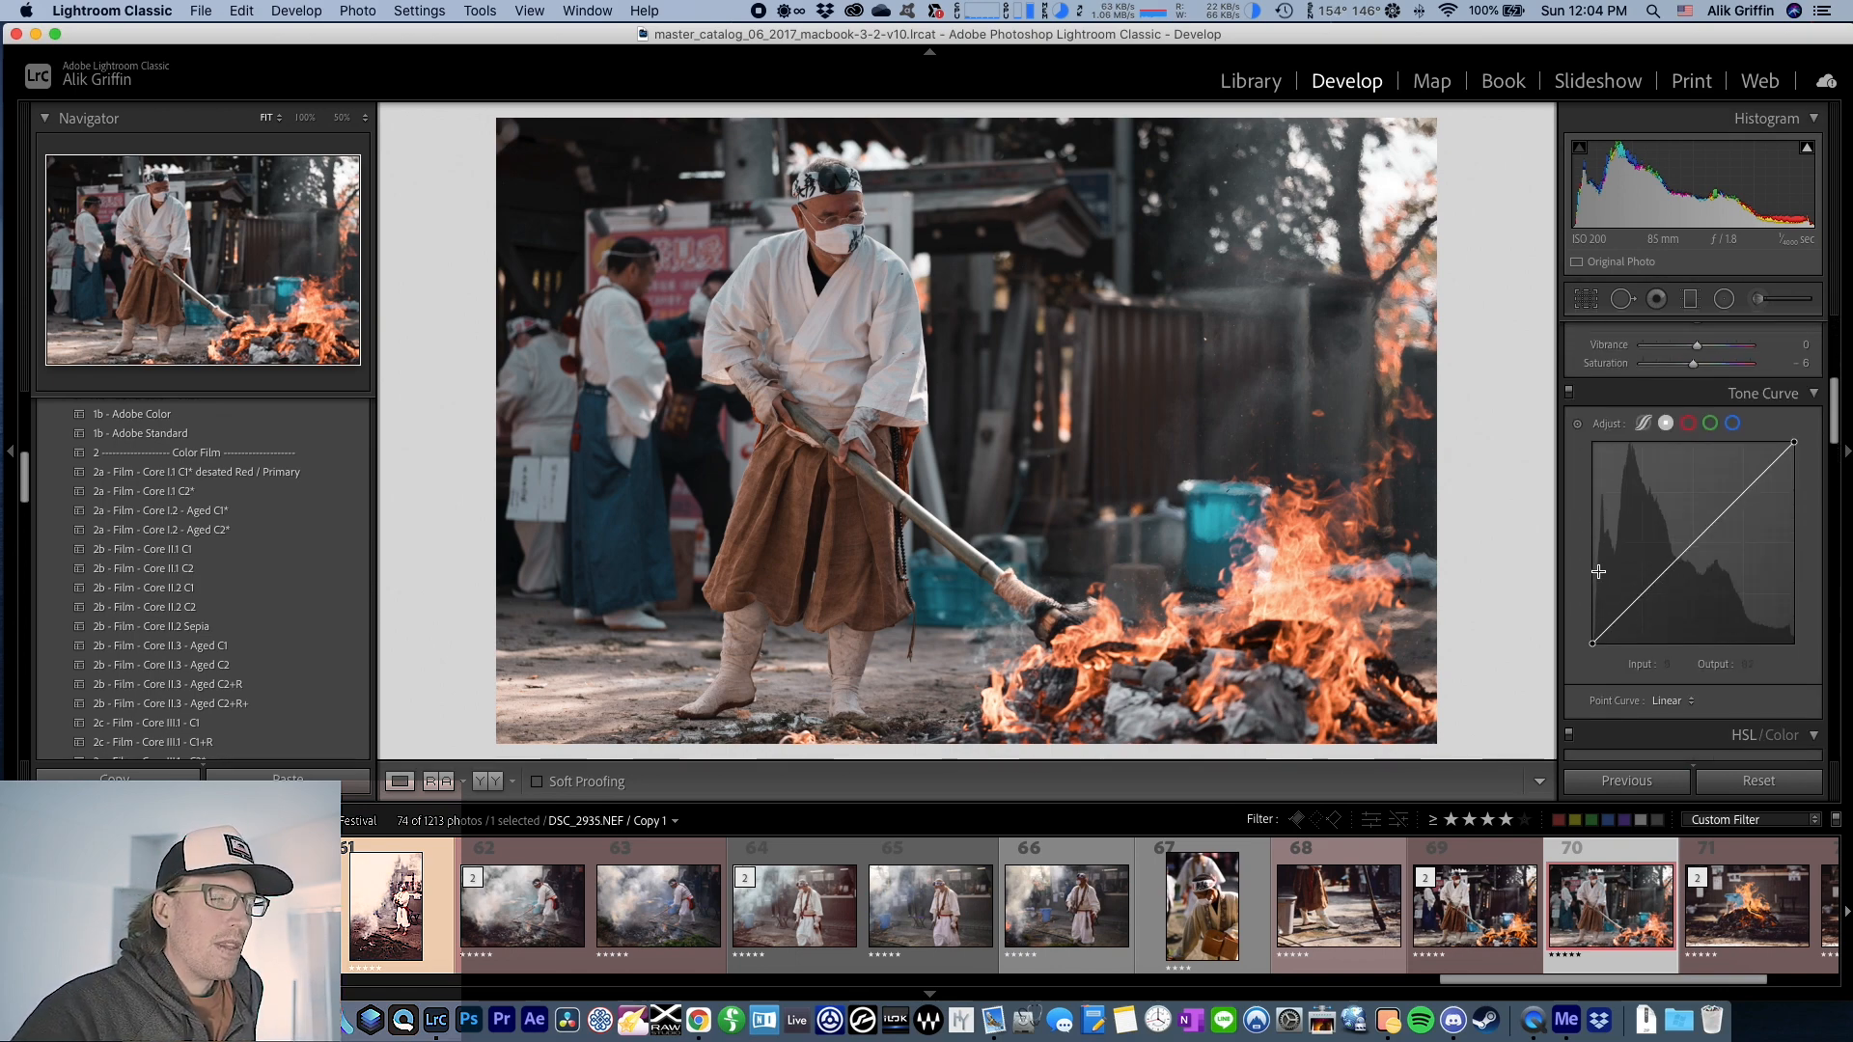
scroll(1764, 446, up, 2)
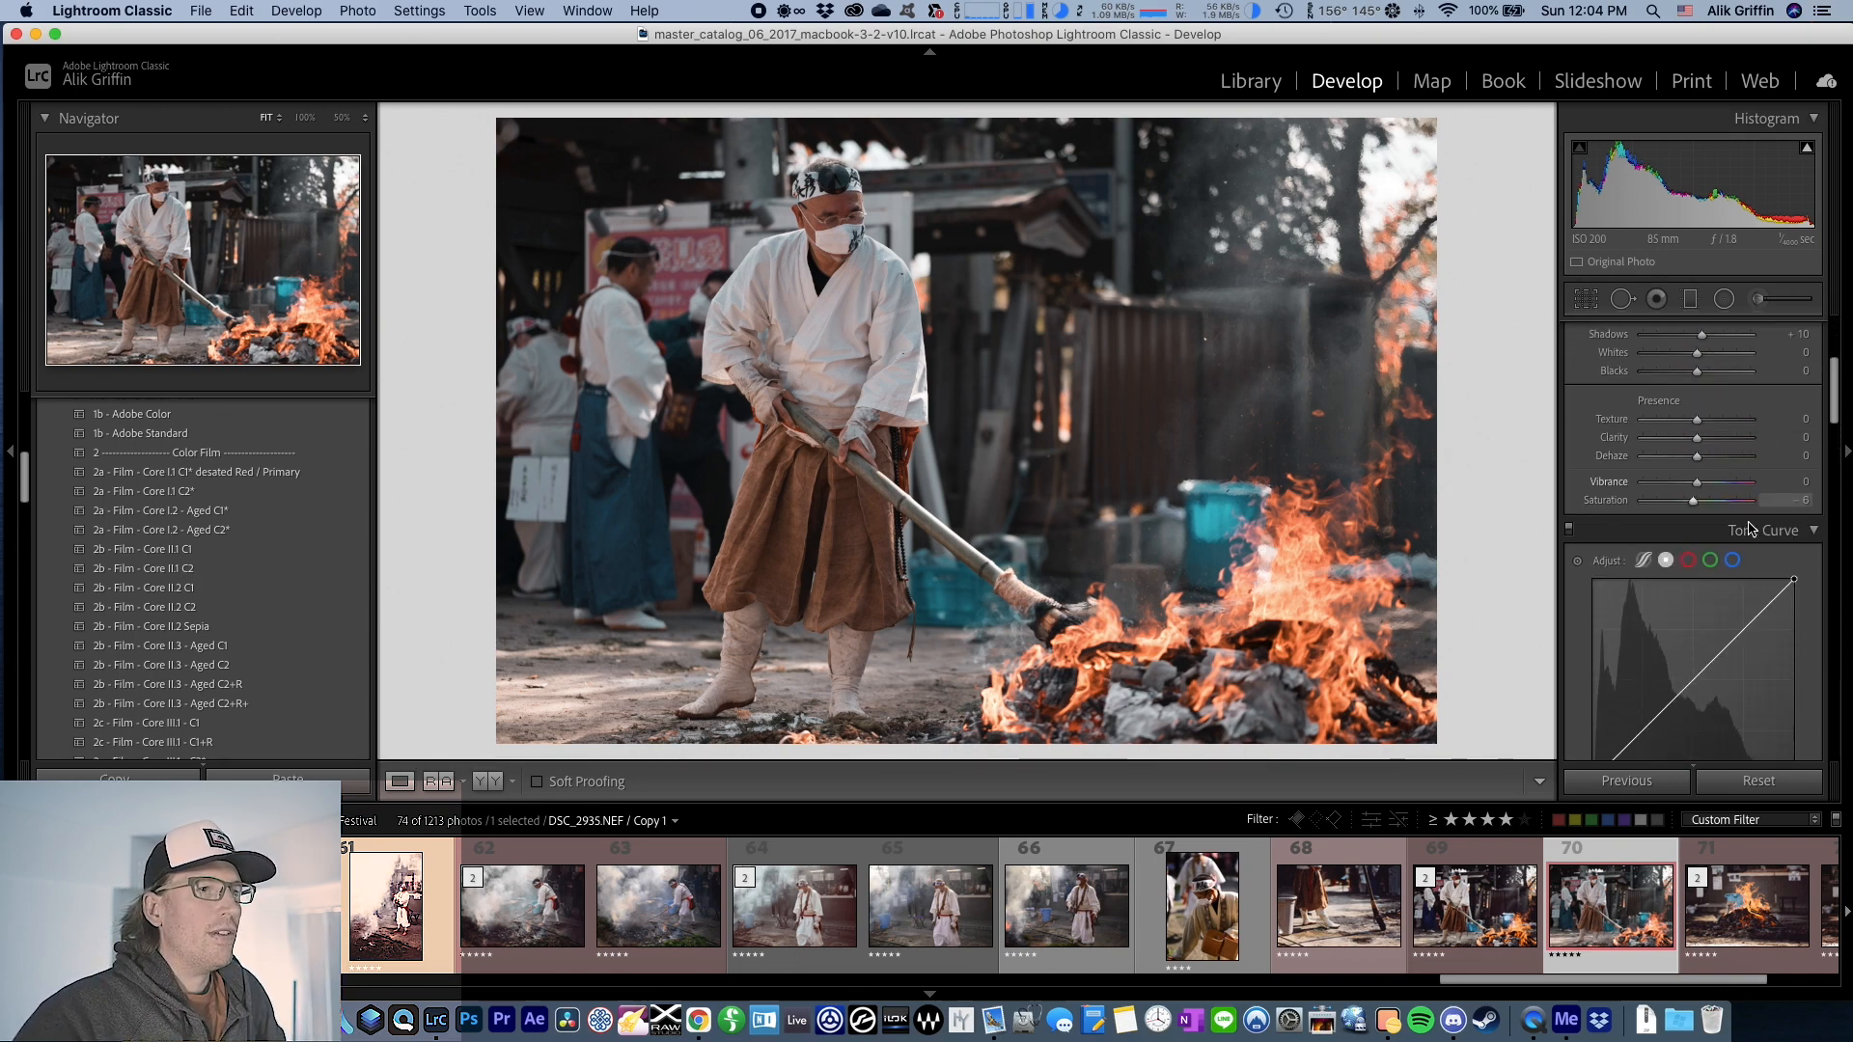
scroll(1650, 632, up, 2)
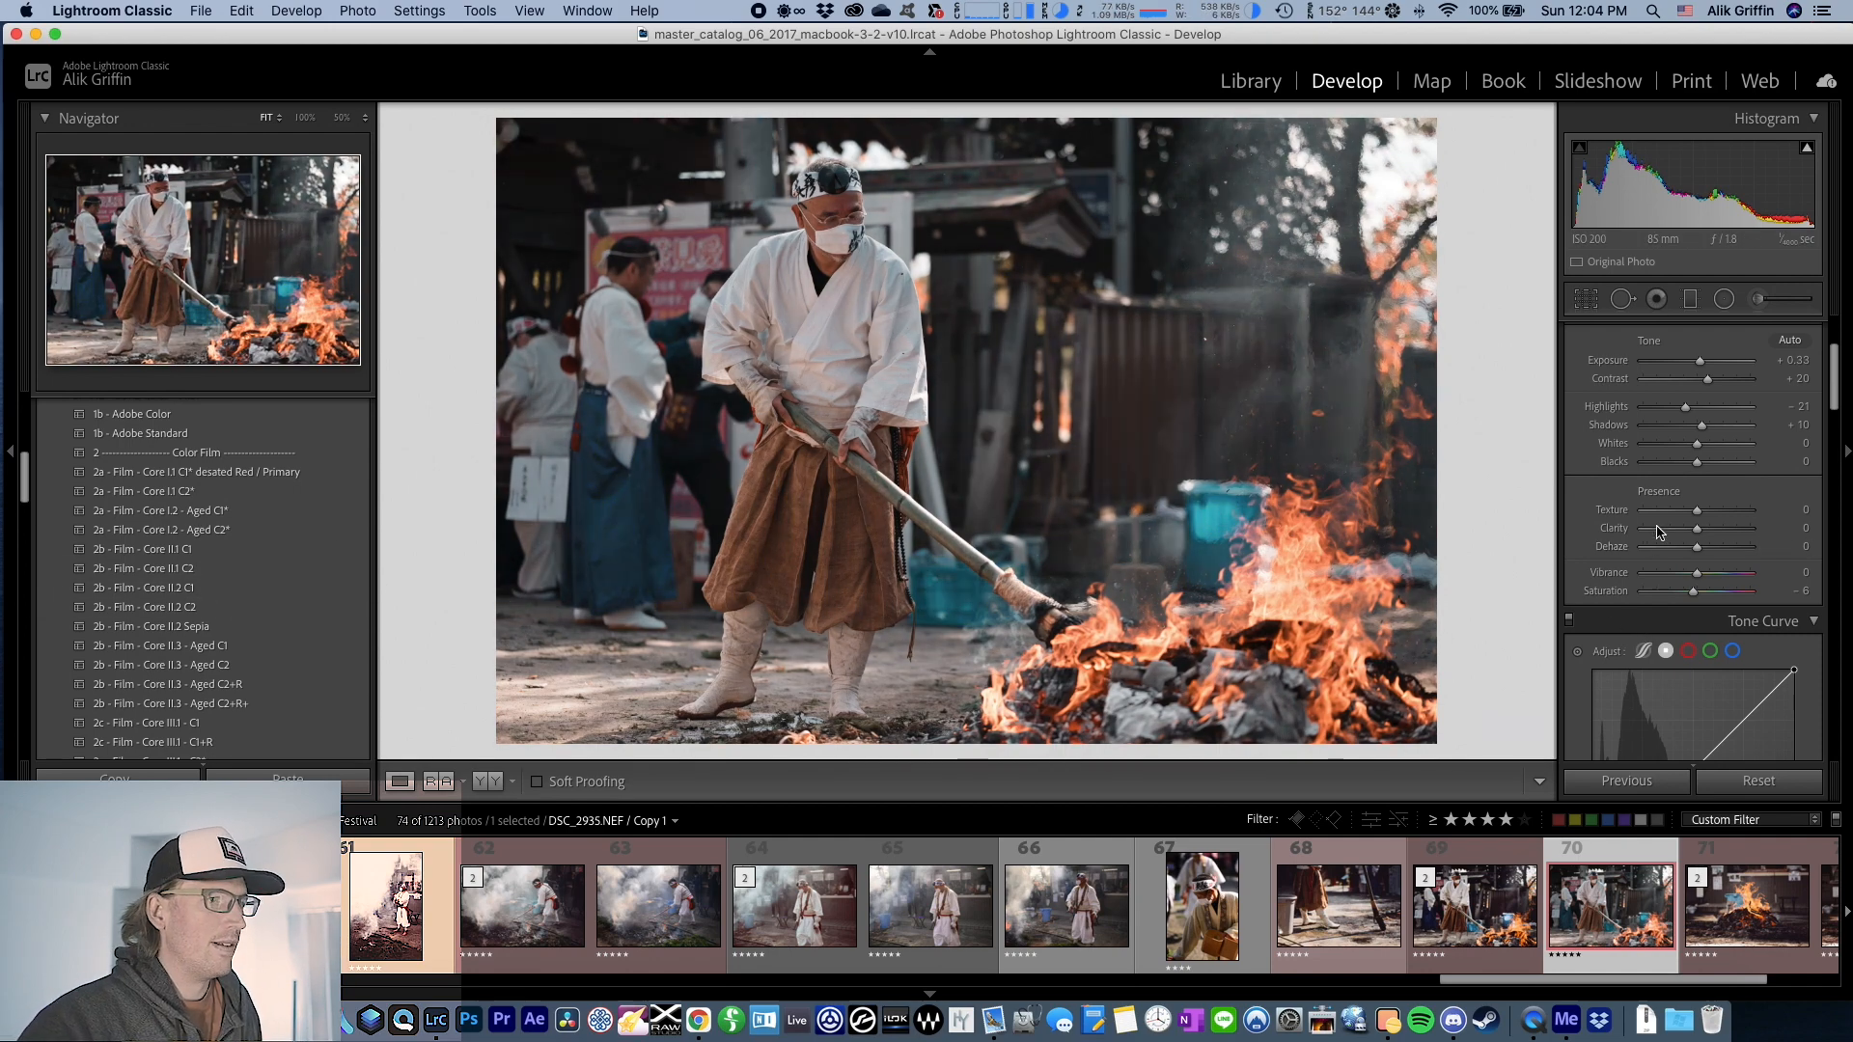
click(1732, 462)
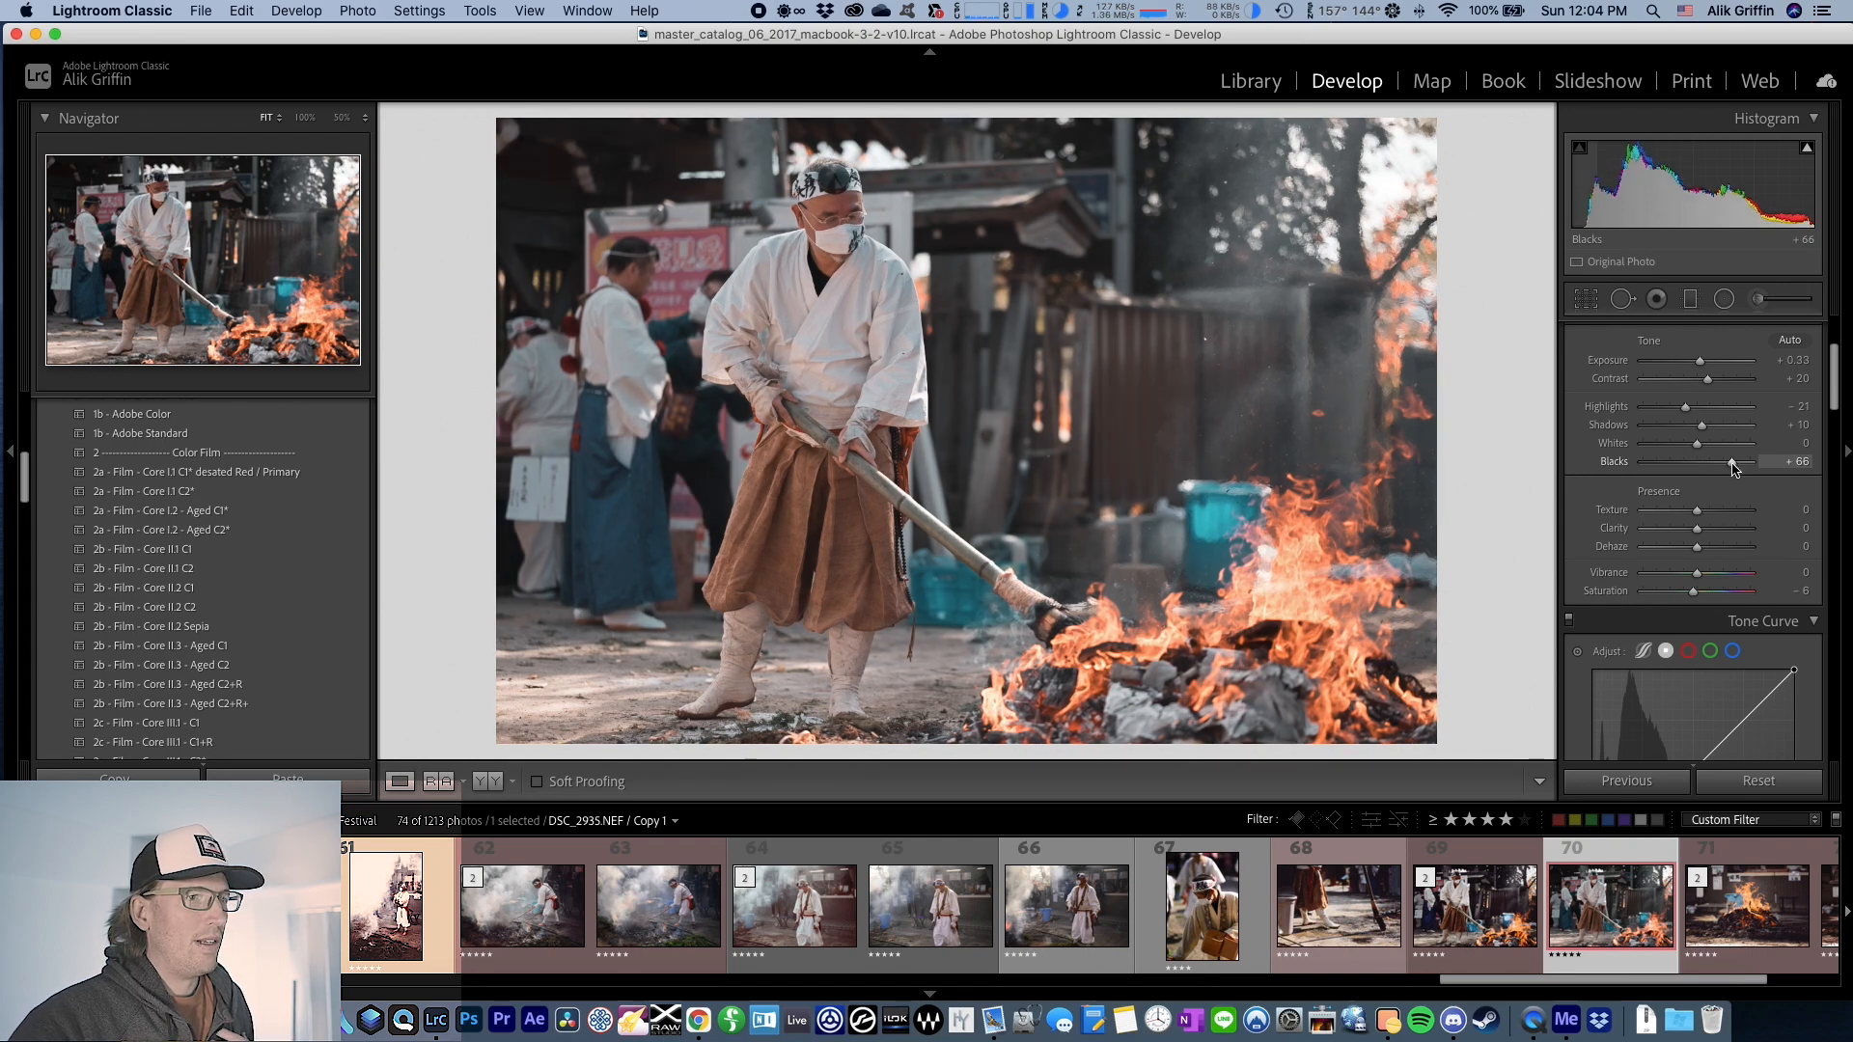
click(1722, 426)
drag(1718, 430, 1715, 425)
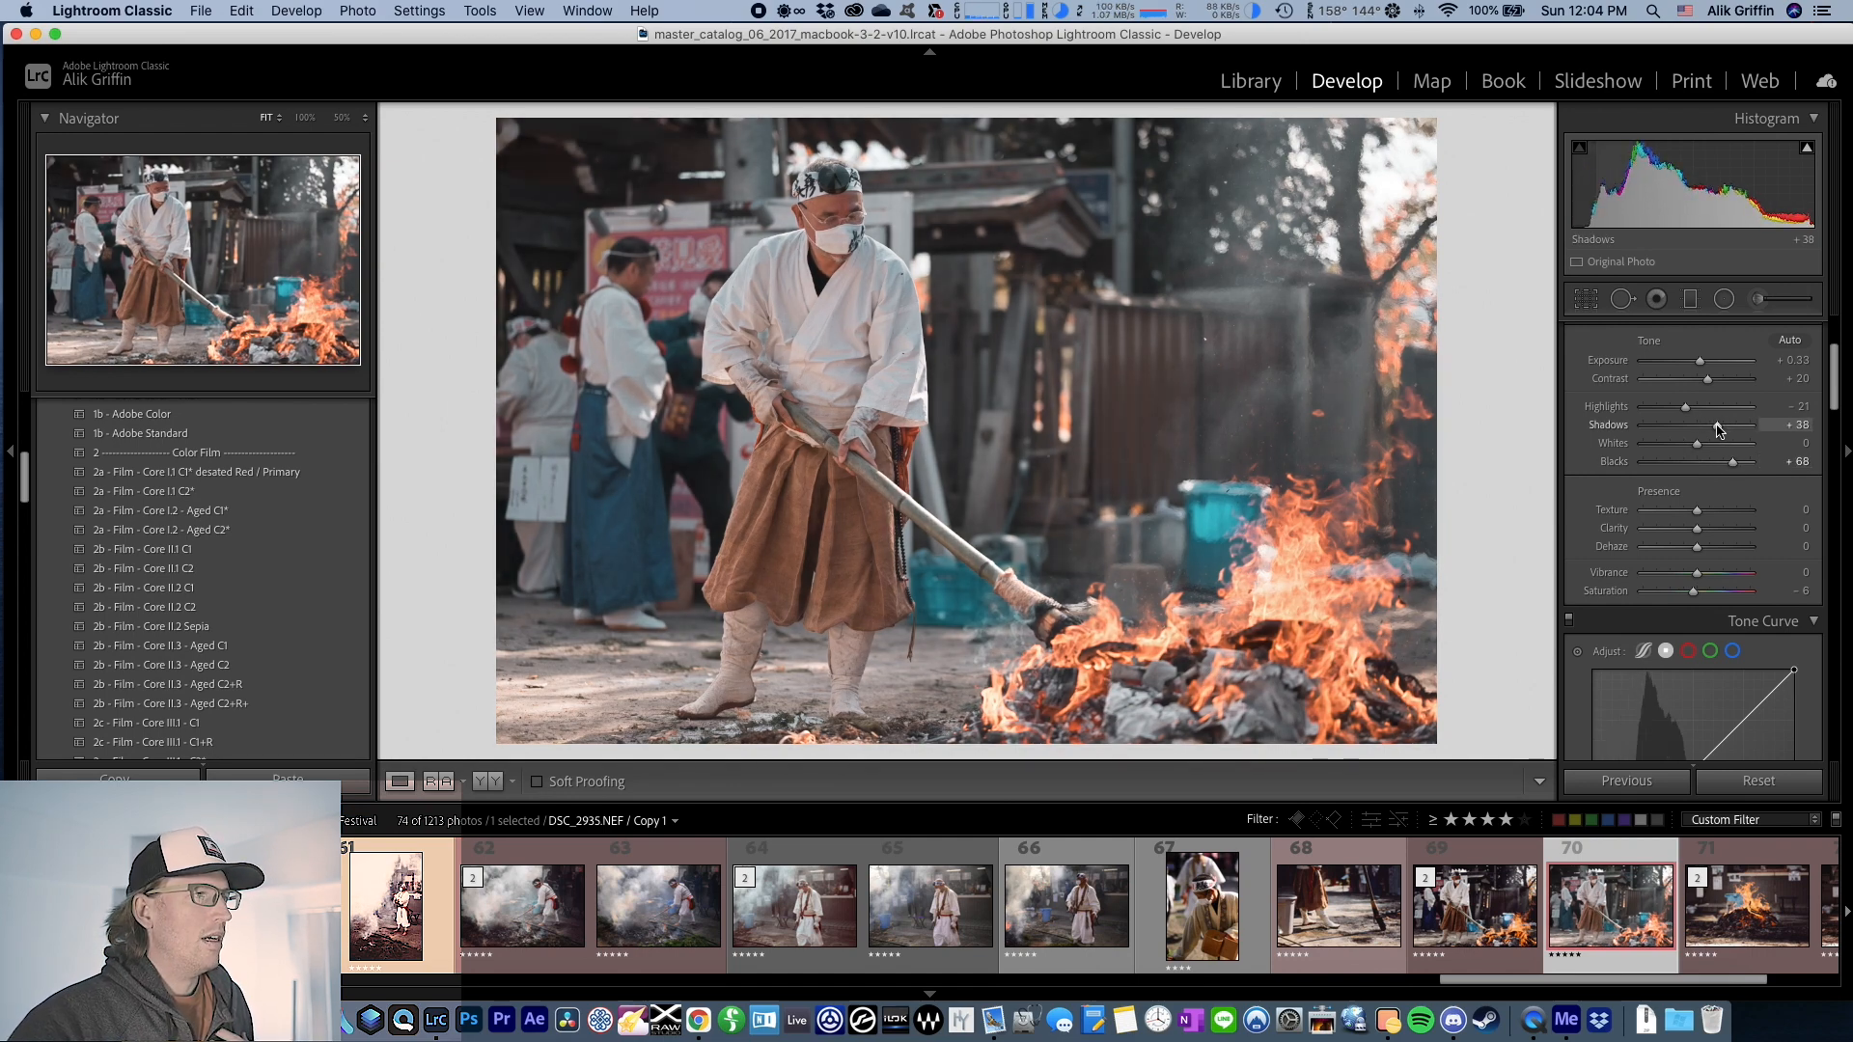
- Lower Highlights to -57 and Whites to -31, and set Contrast to 0
click(1667, 409)
click(1677, 443)
drag(1679, 446, 1681, 445)
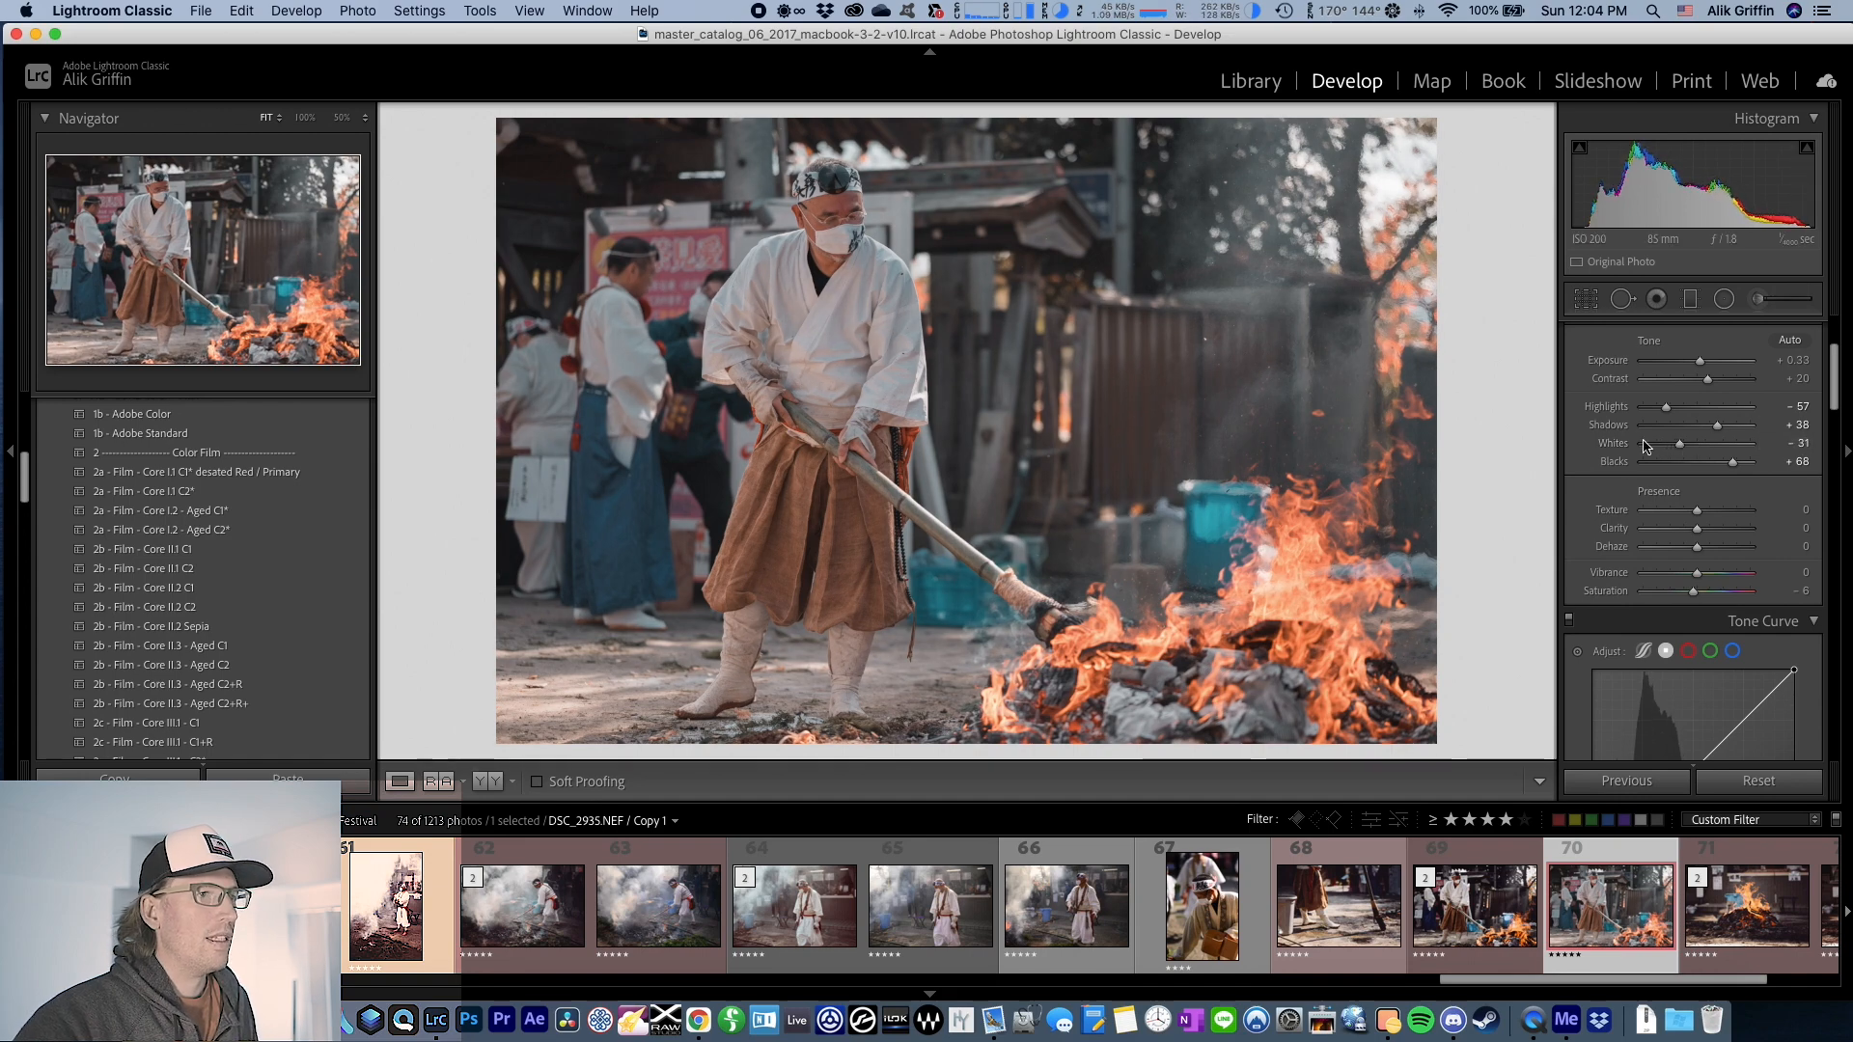
drag(1707, 379, 1704, 380)
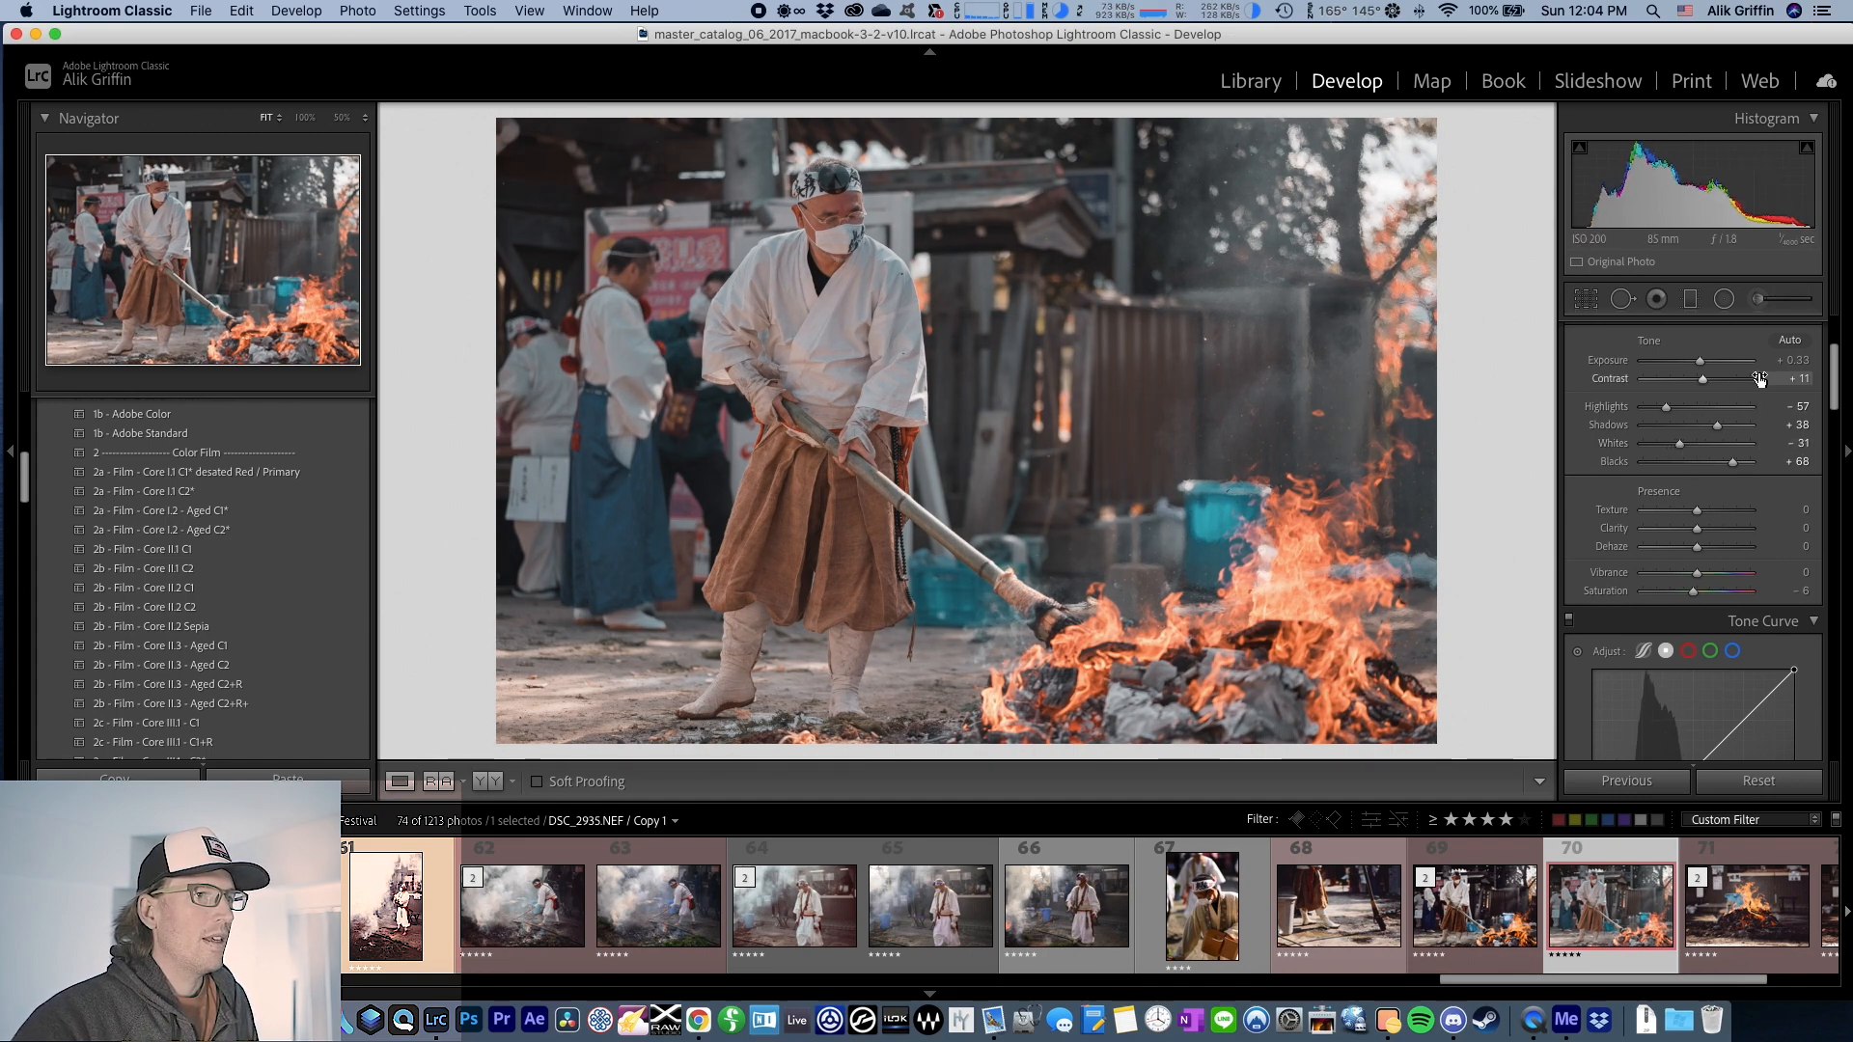
click(1803, 380)
text(0)
key(Return)
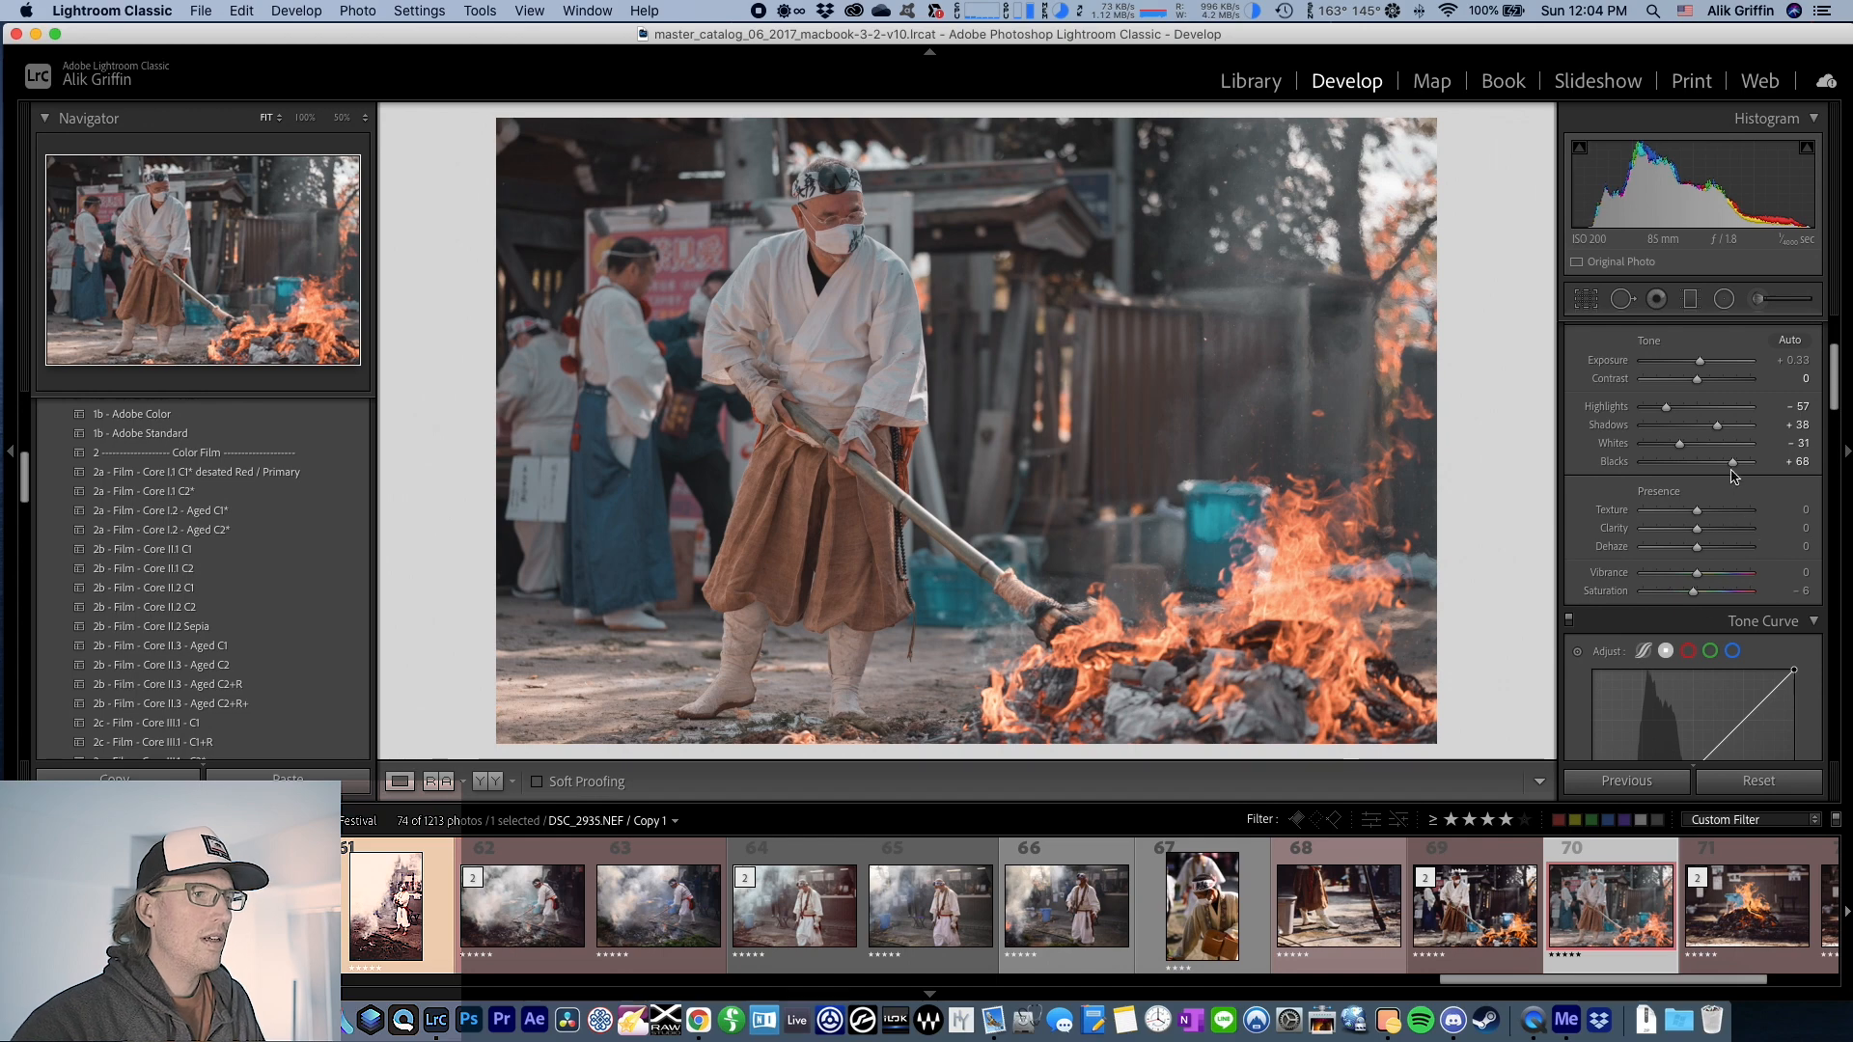
- Shape the tone curve into an S with a lowered shadow point, a midpoint at 132/129 and a highlight point at 206/215
scroll(1703, 482, down, 3)
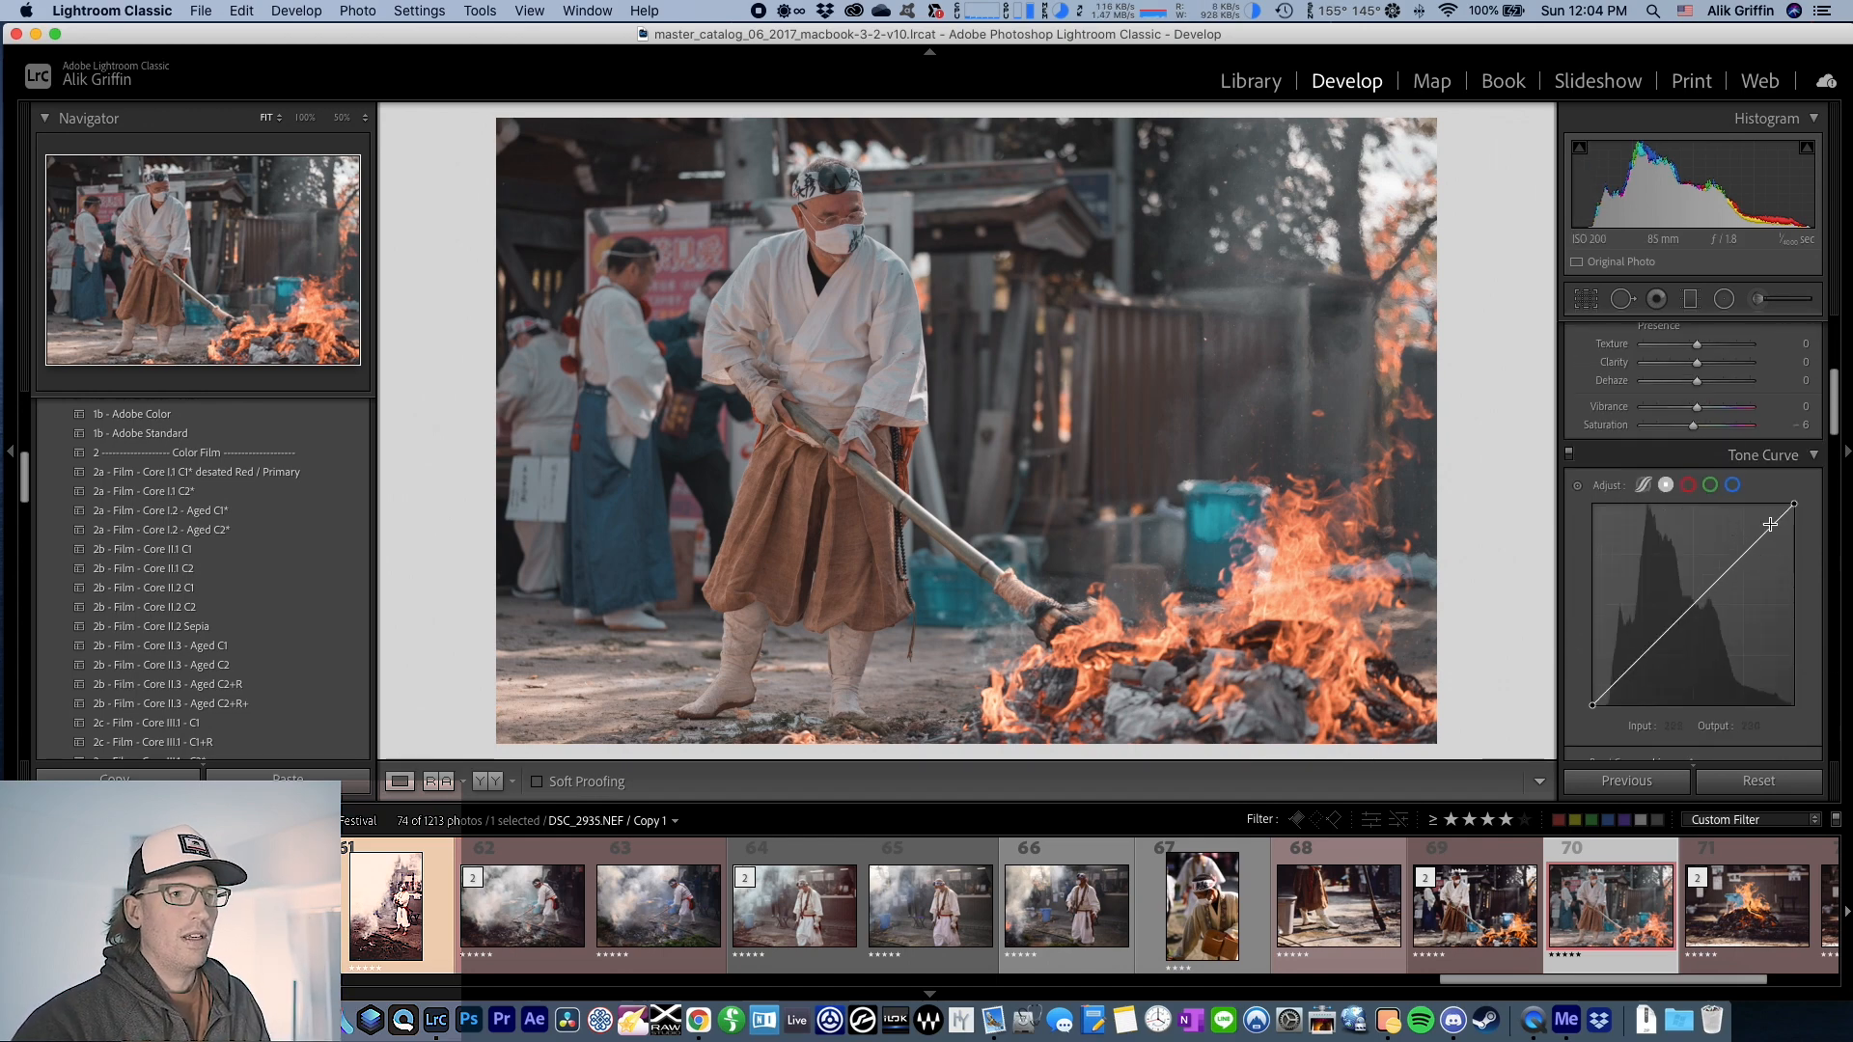
drag(1624, 672, 1664, 638)
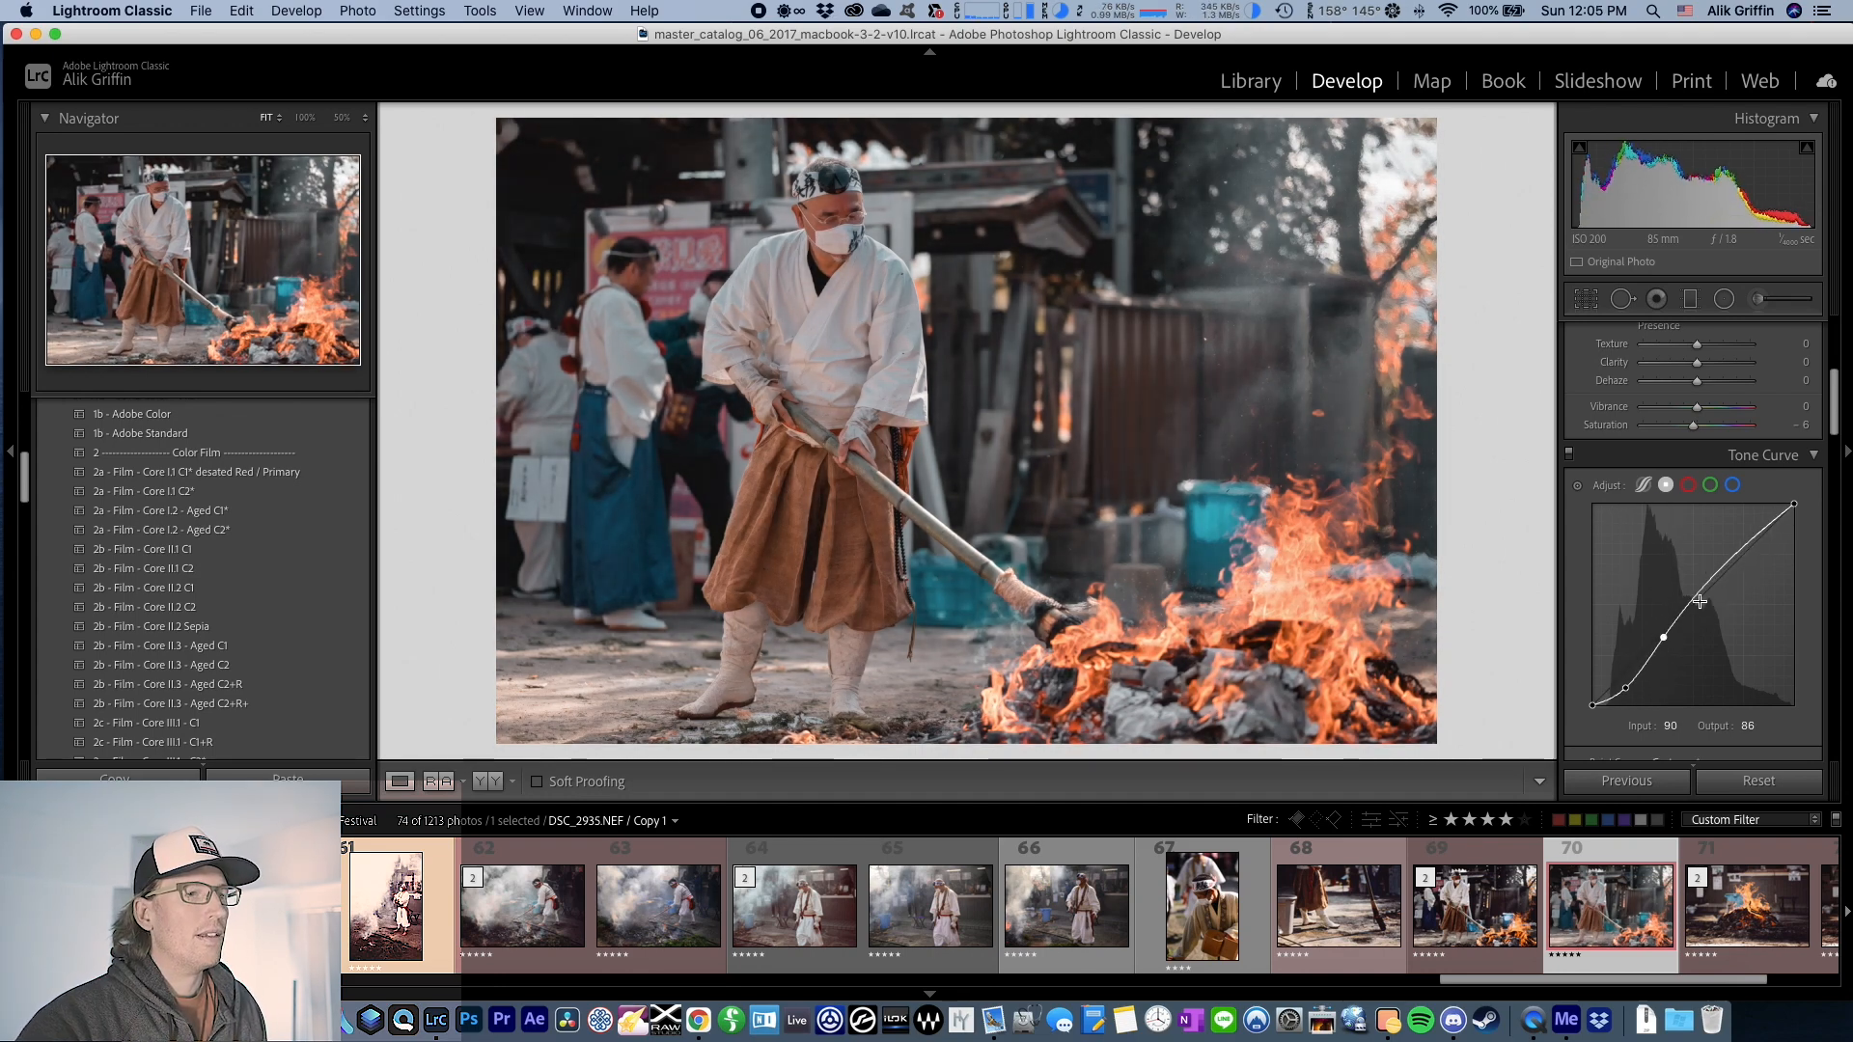
drag(1690, 601, 1691, 600)
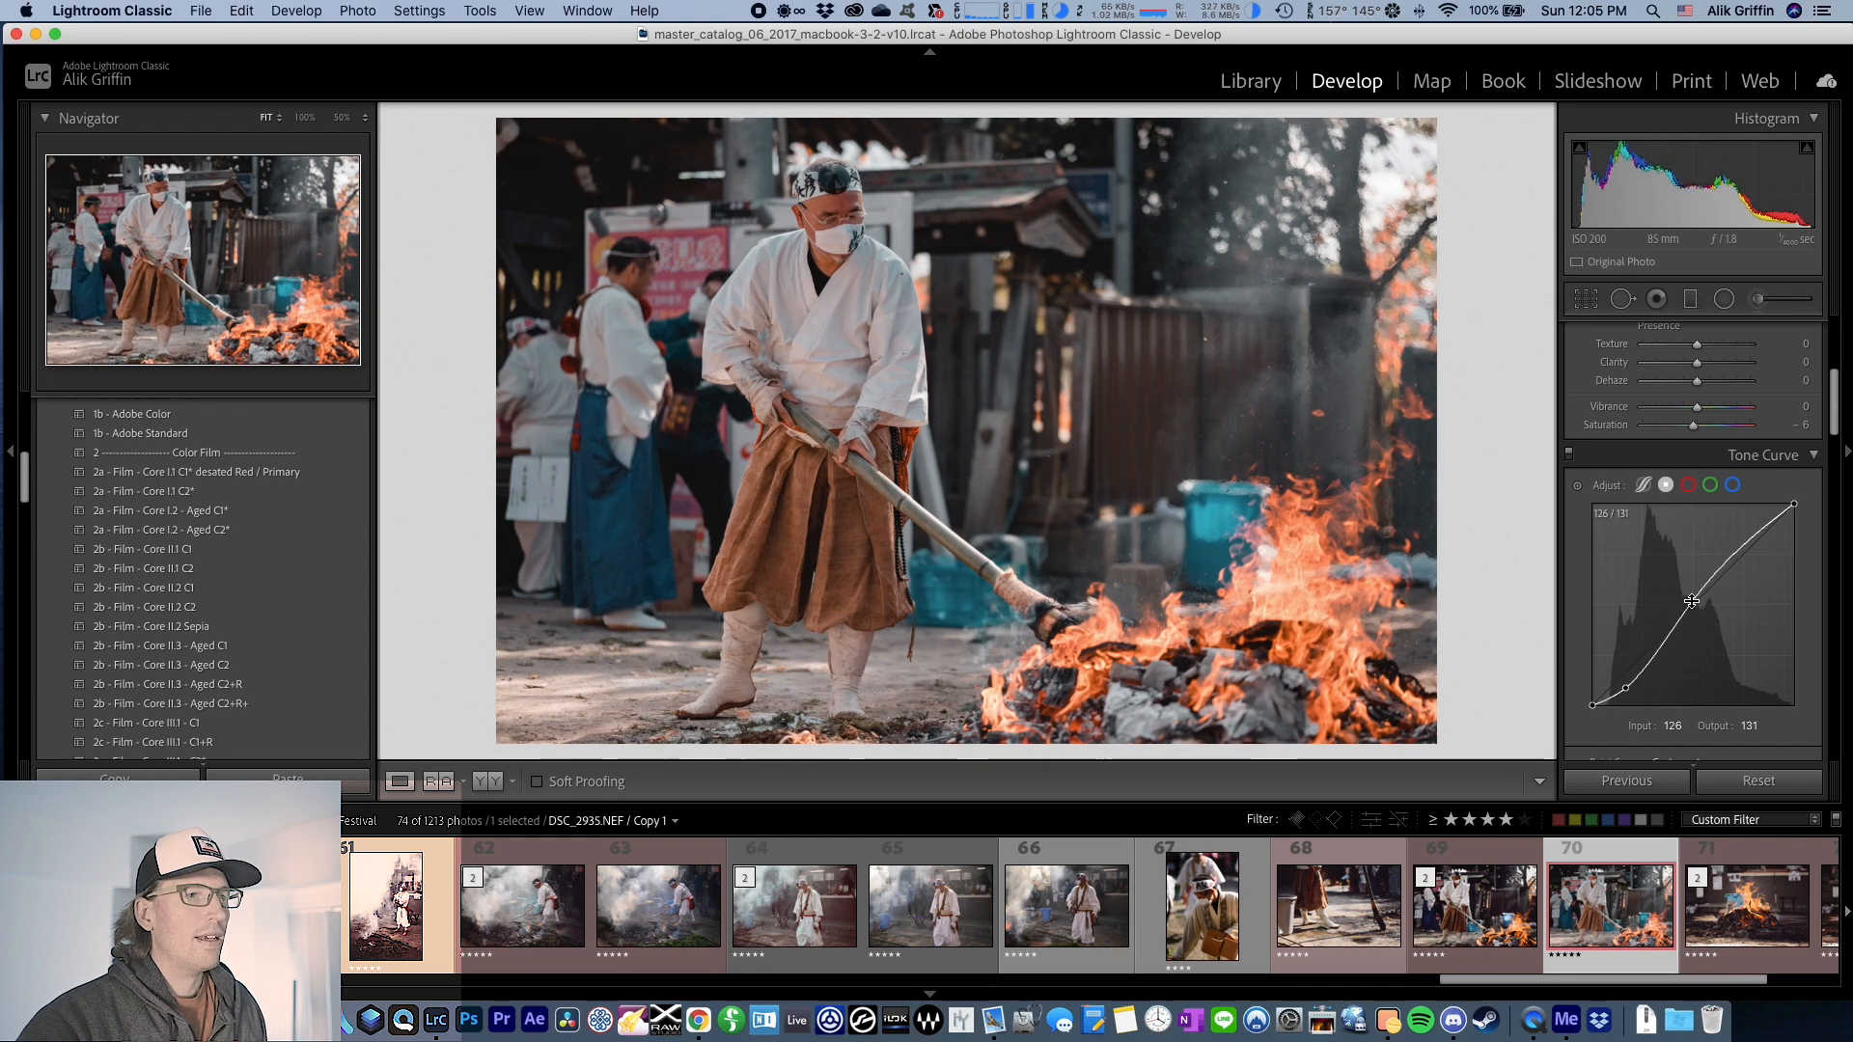
drag(1758, 537, 1756, 537)
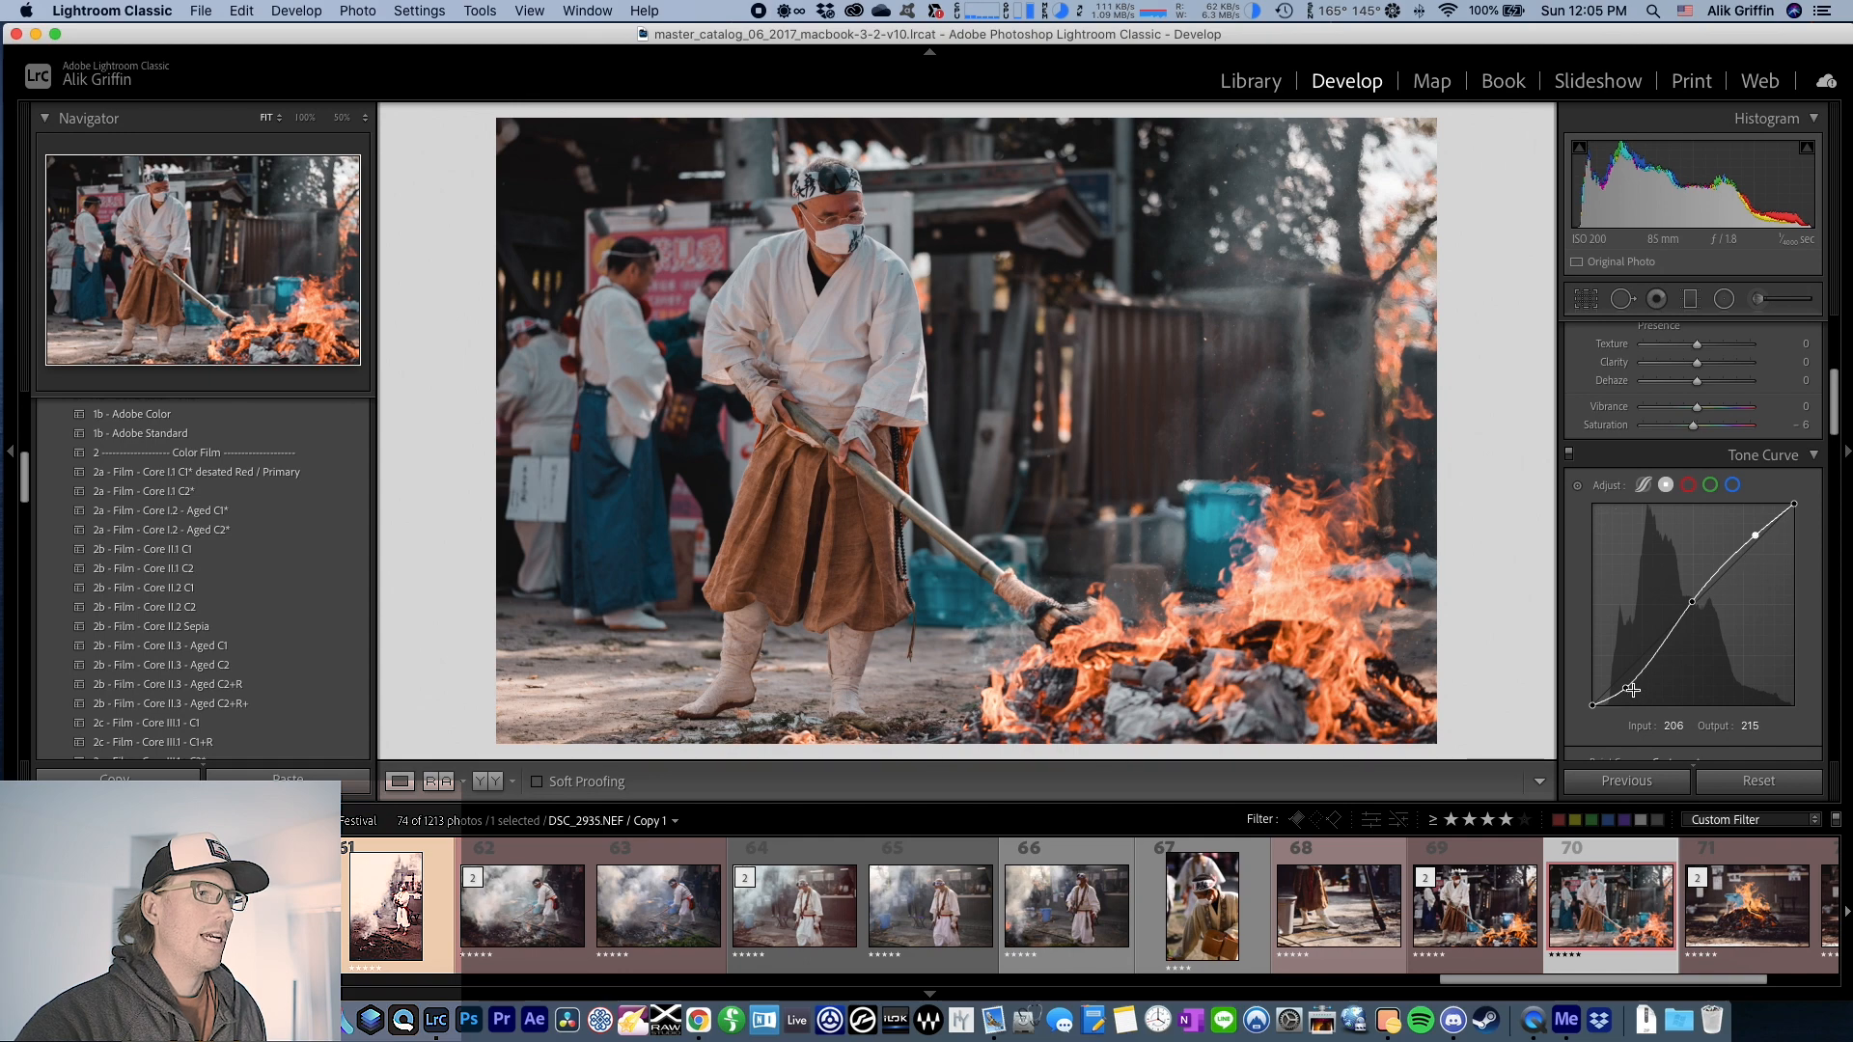
drag(1627, 689, 1626, 695)
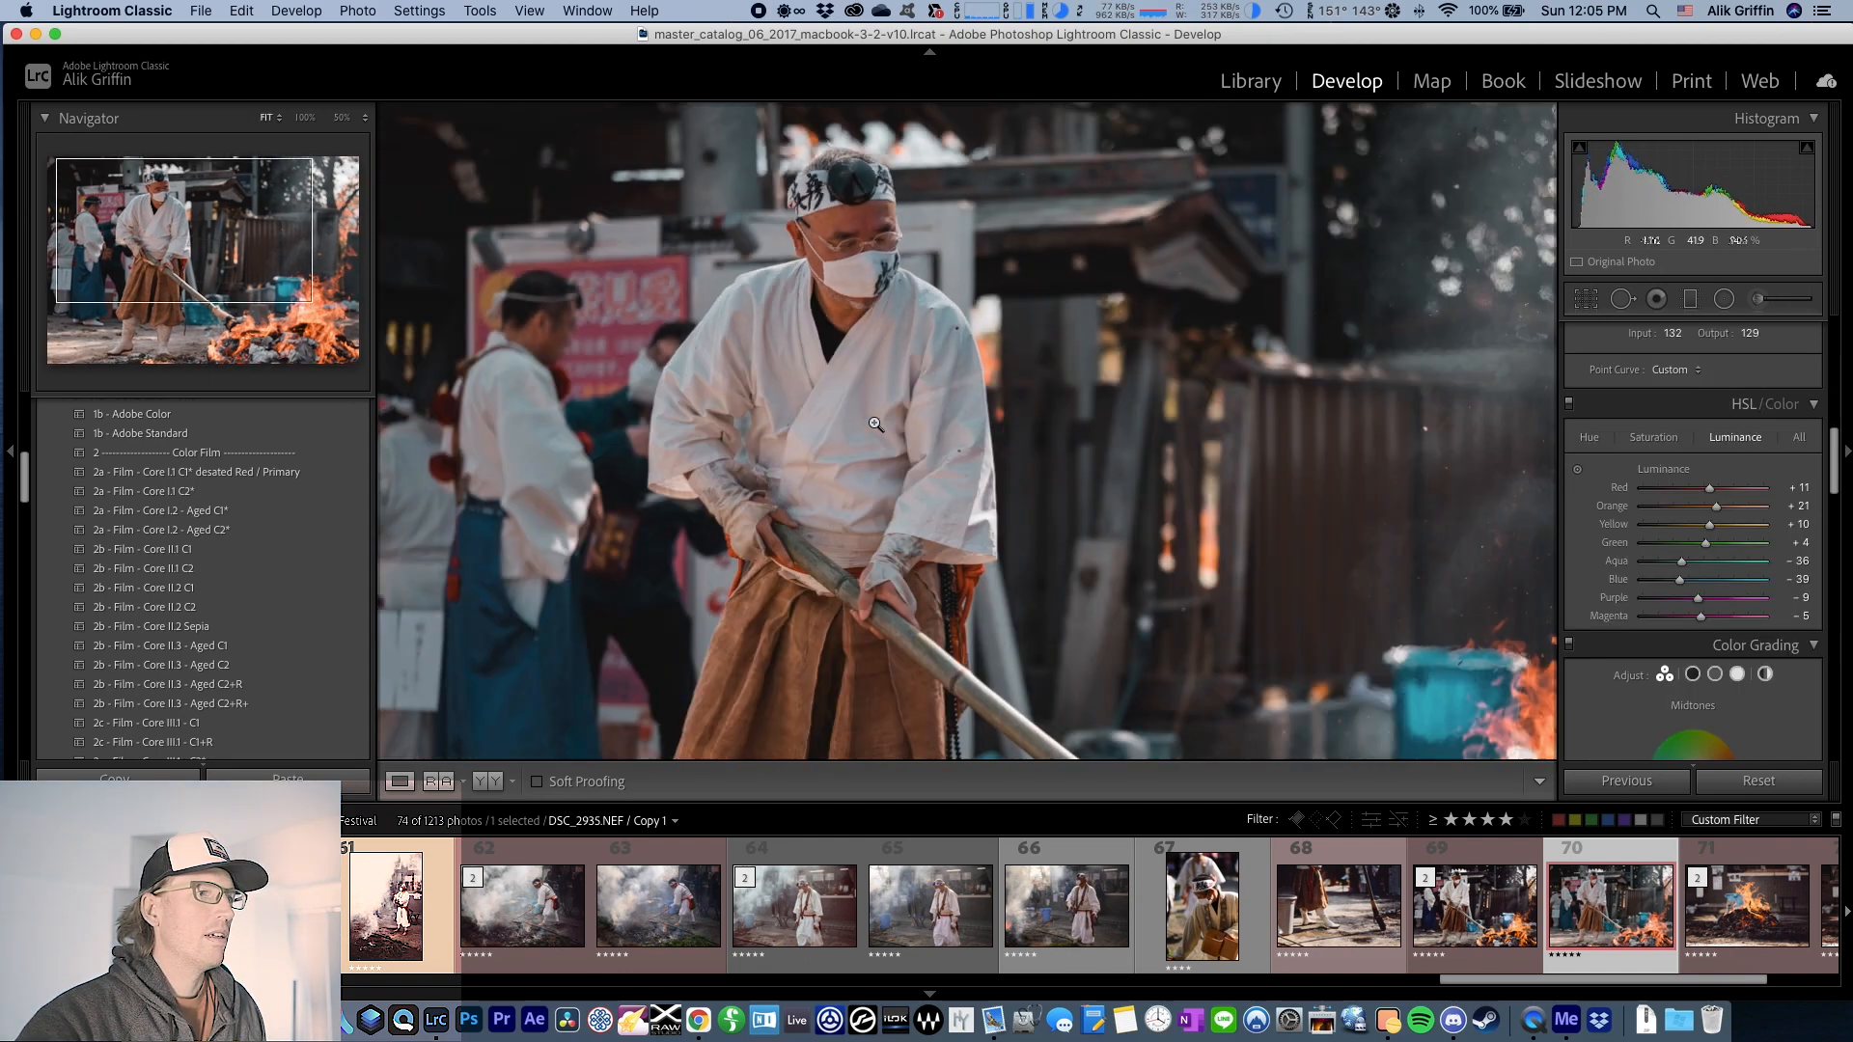
- Return to the full photo view and raise Contrast to +58, checking it against the tone curve
click(1137, 458)
scroll(1633, 455, up, 7)
scroll(1631, 448, up, 5)
scroll(1610, 446, down, 2)
scroll(1613, 443, up, 2)
drag(1697, 377, 1732, 381)
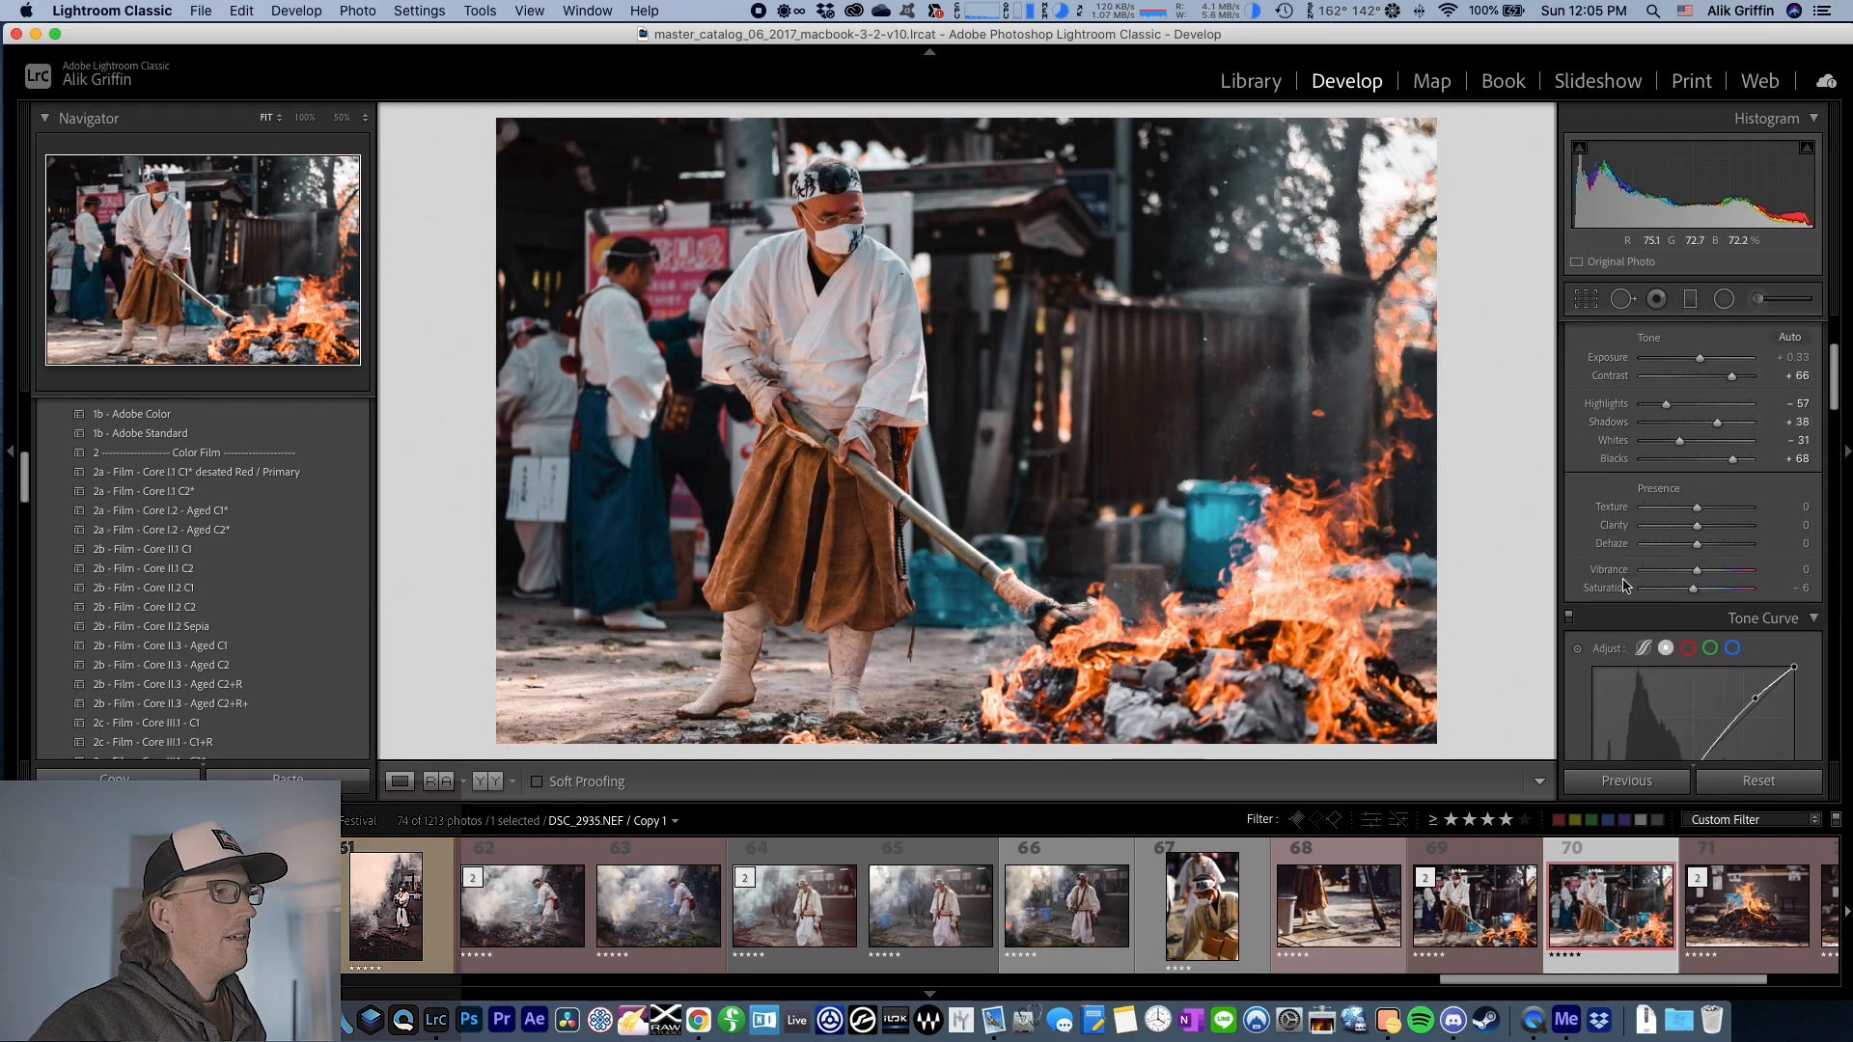
scroll(1654, 588, down, 3)
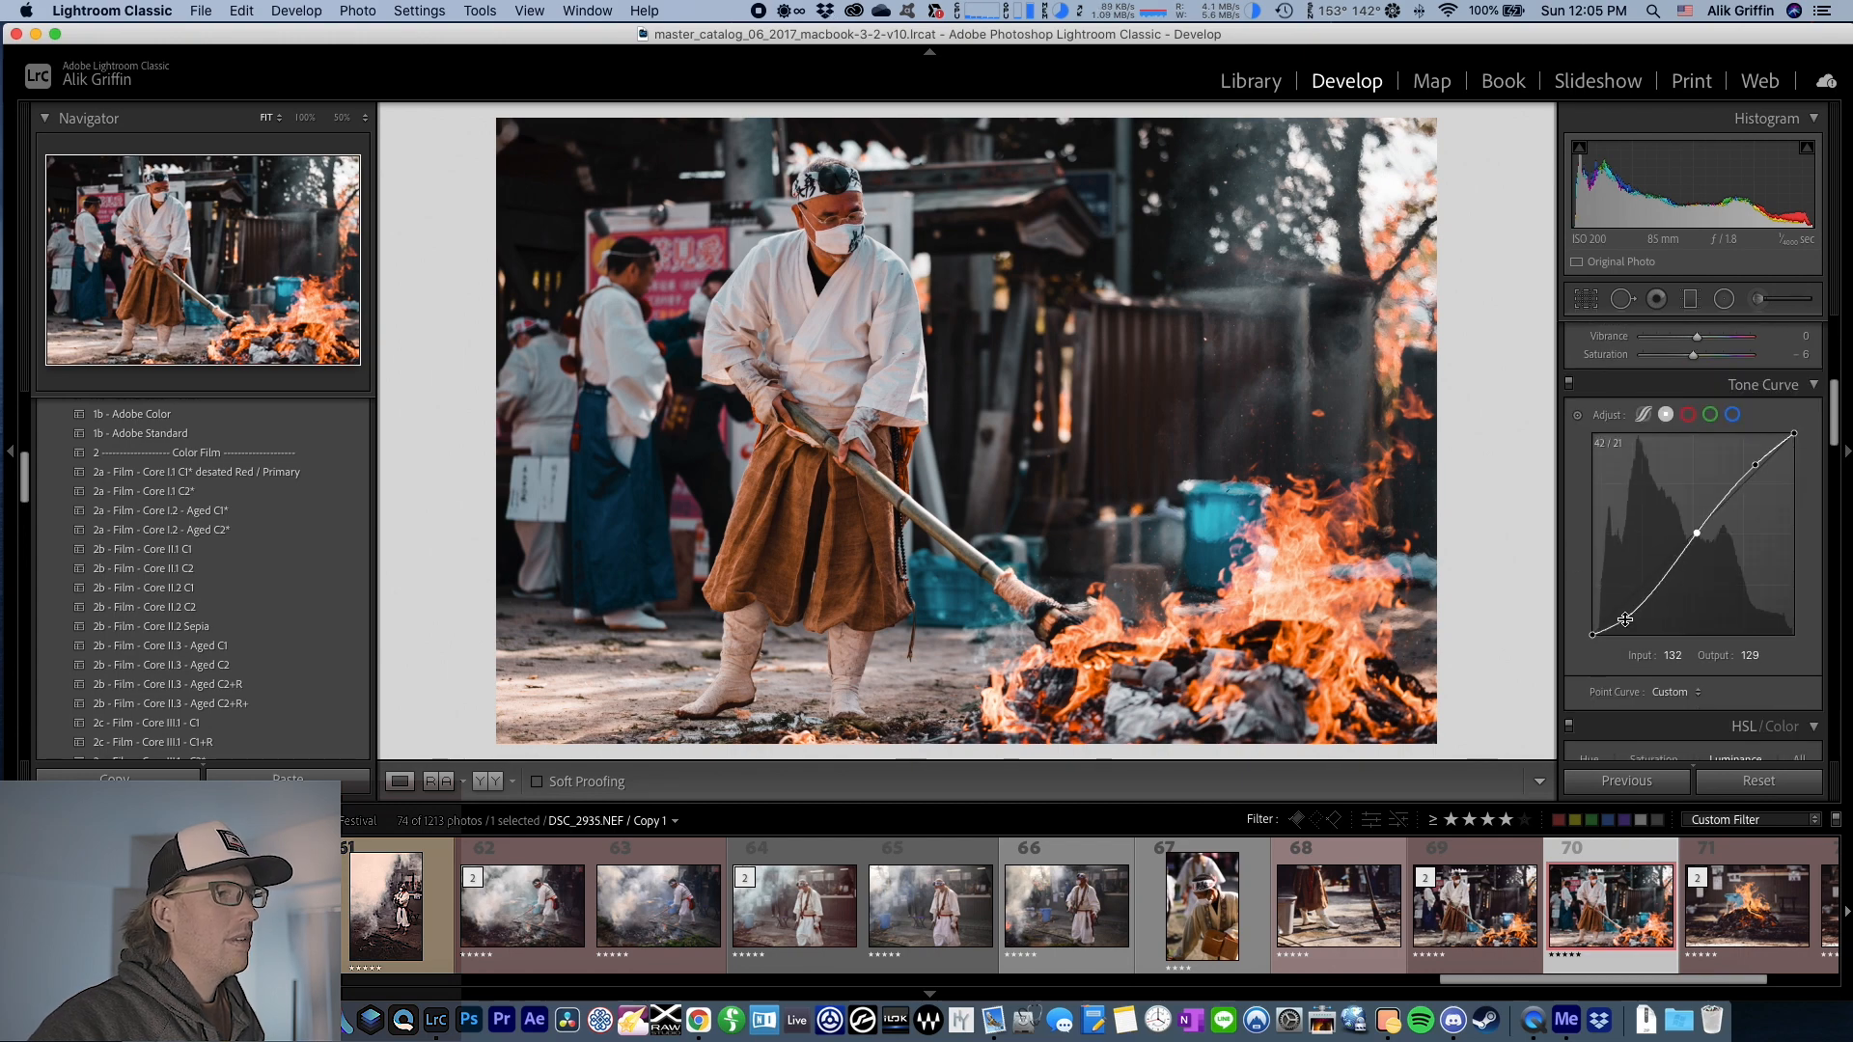
scroll(1629, 619, up, 3)
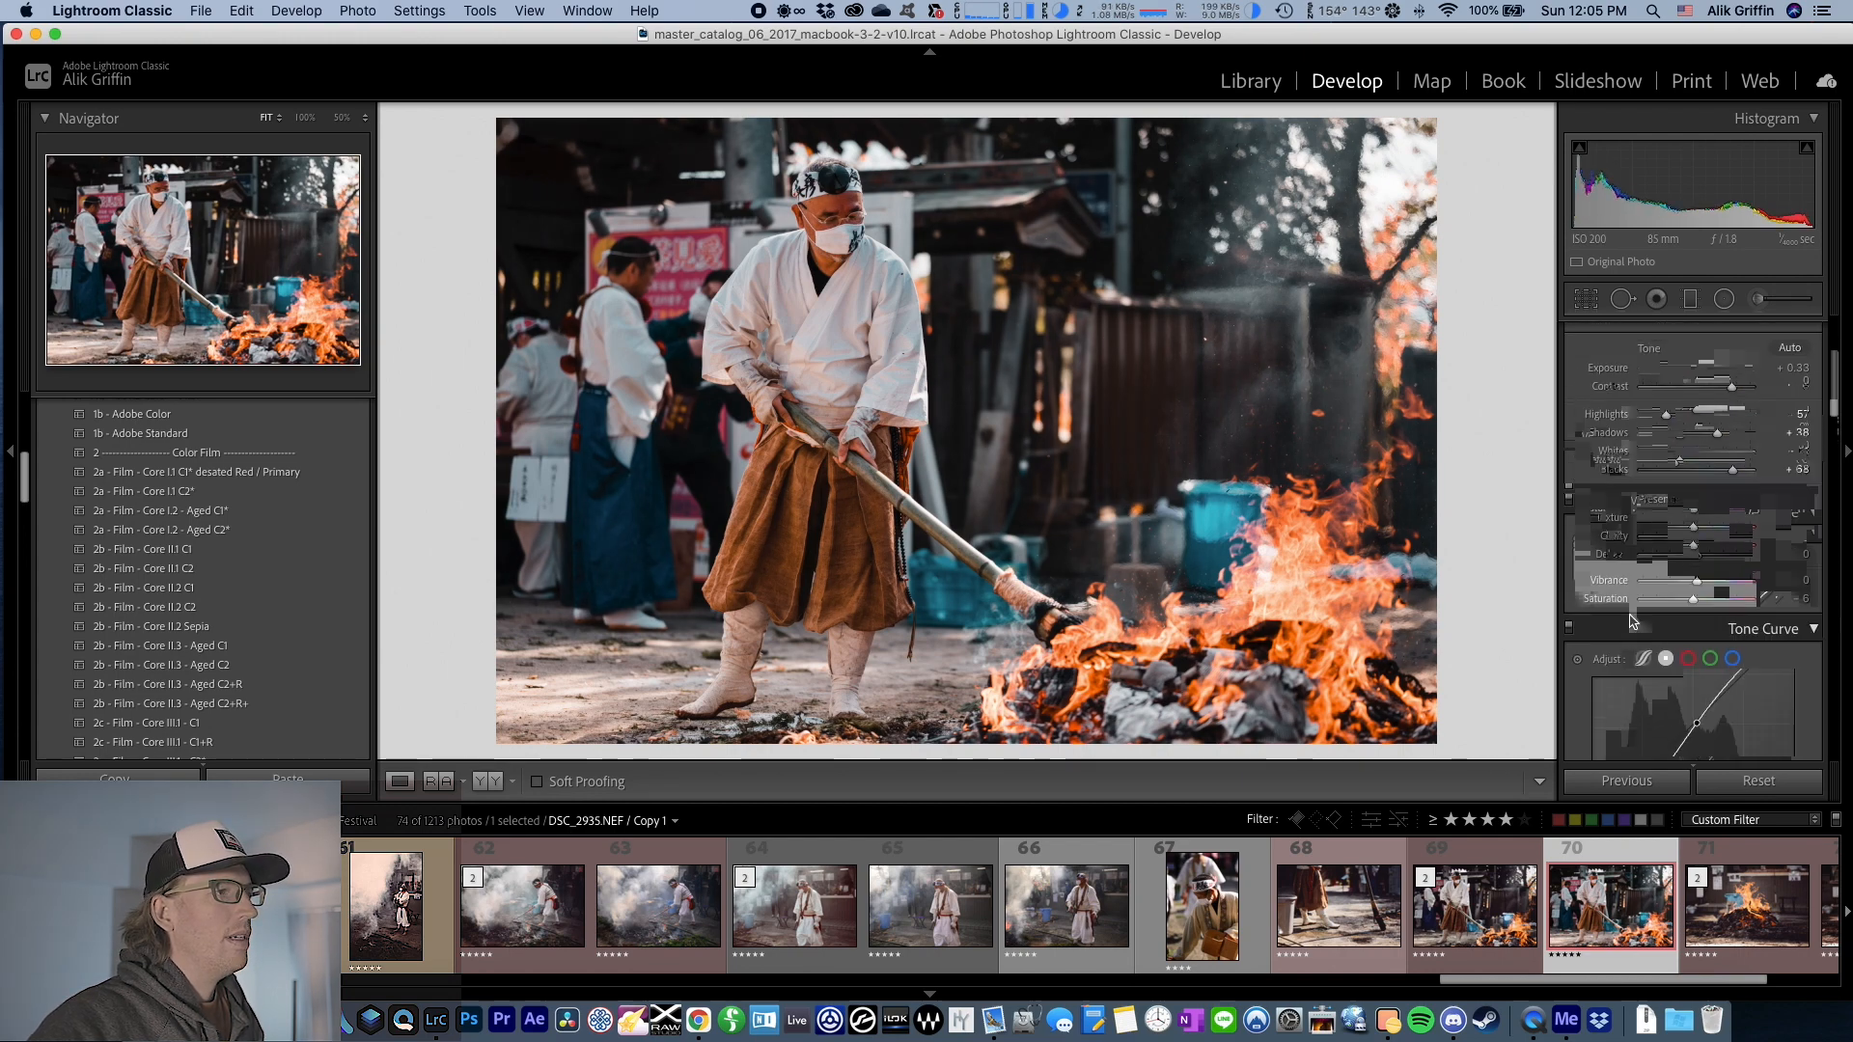
scroll(1632, 621, up, 2)
drag(1731, 473, 1728, 476)
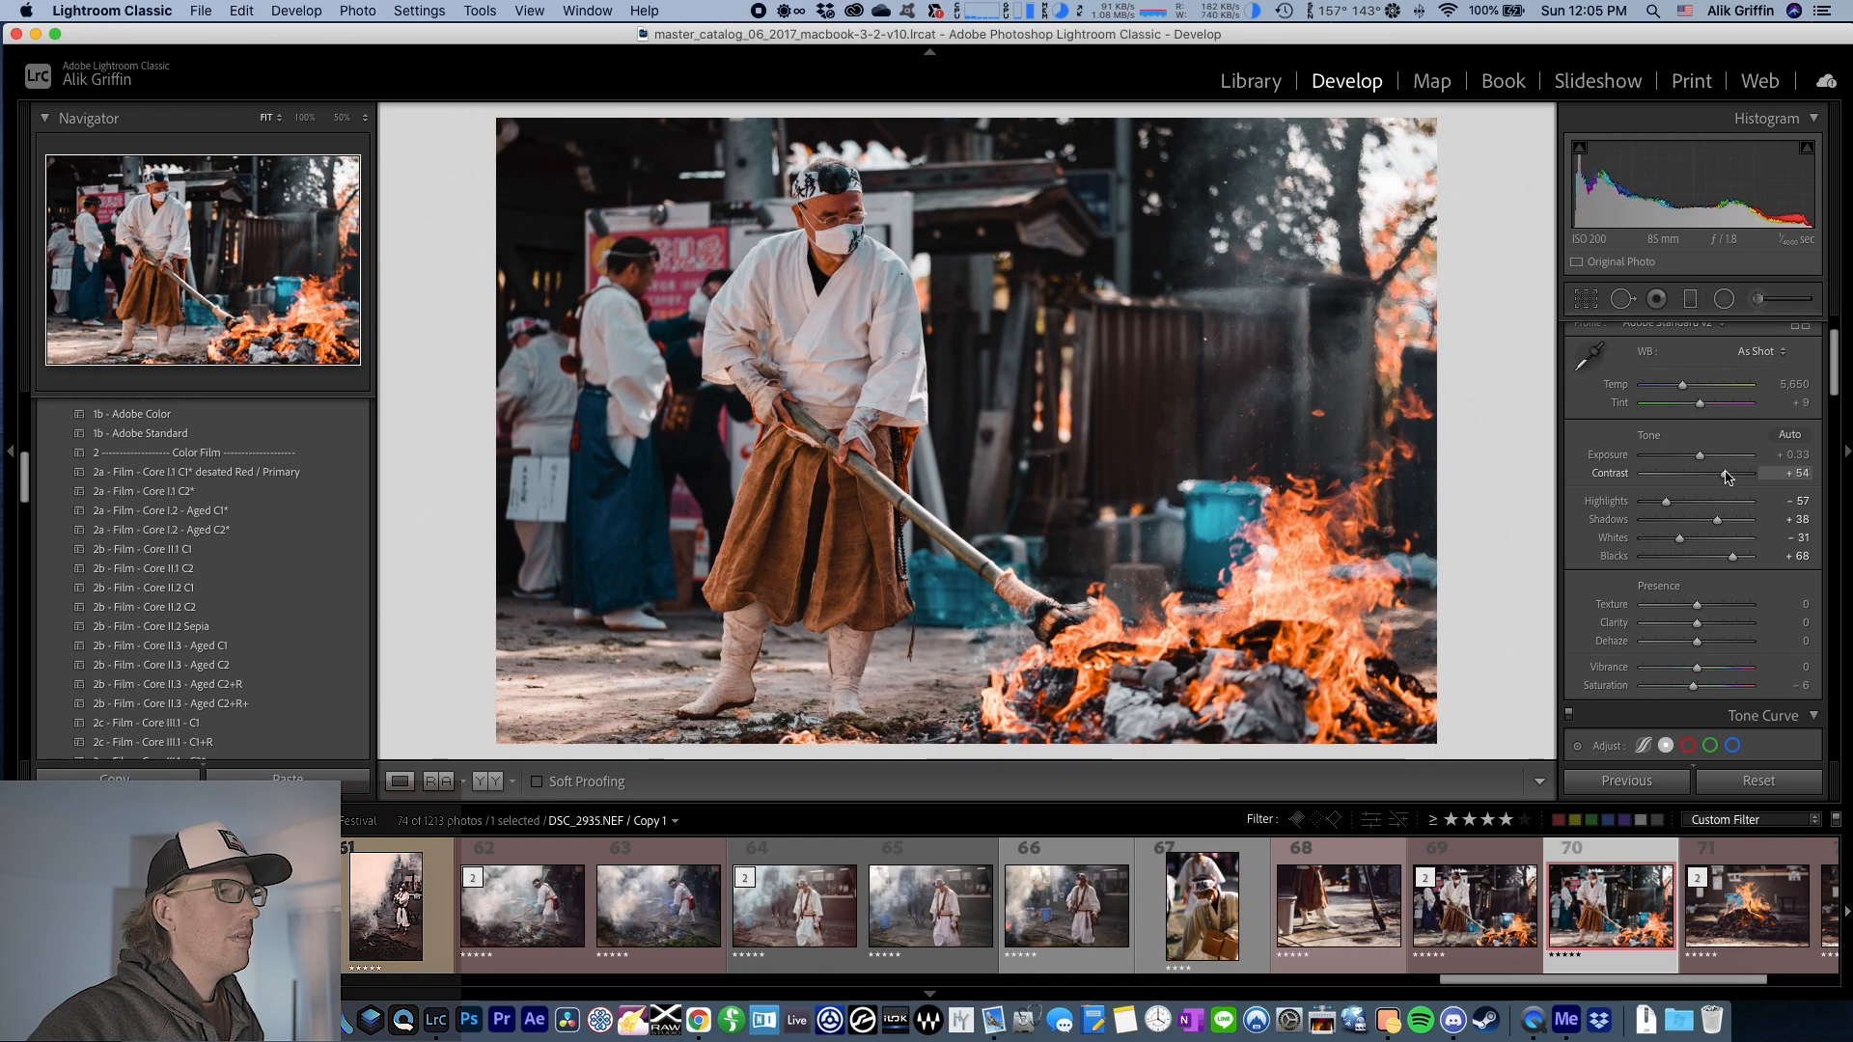
- Reduce the color intensity of the fire photo by setting Saturation and Vibrance to -15 each
click(1806, 683)
text(- 15)
key(Return)
click(1806, 666)
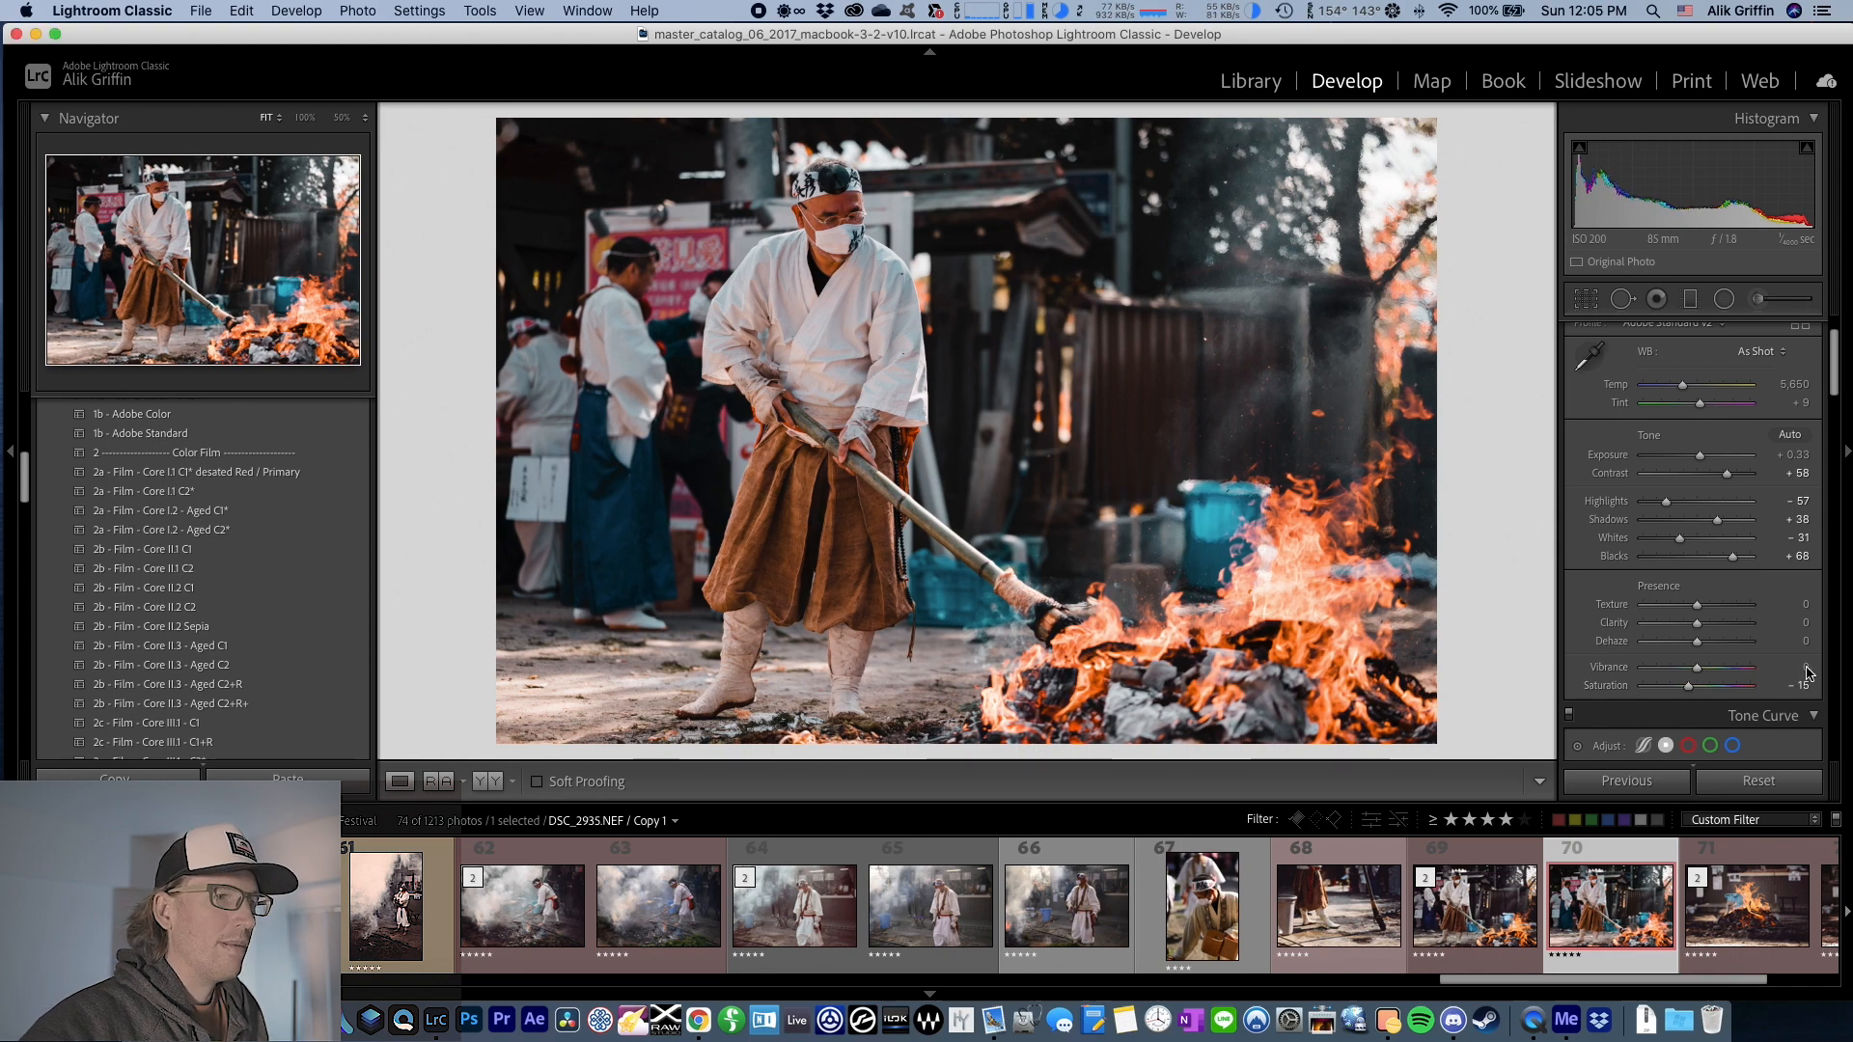
key(Return)
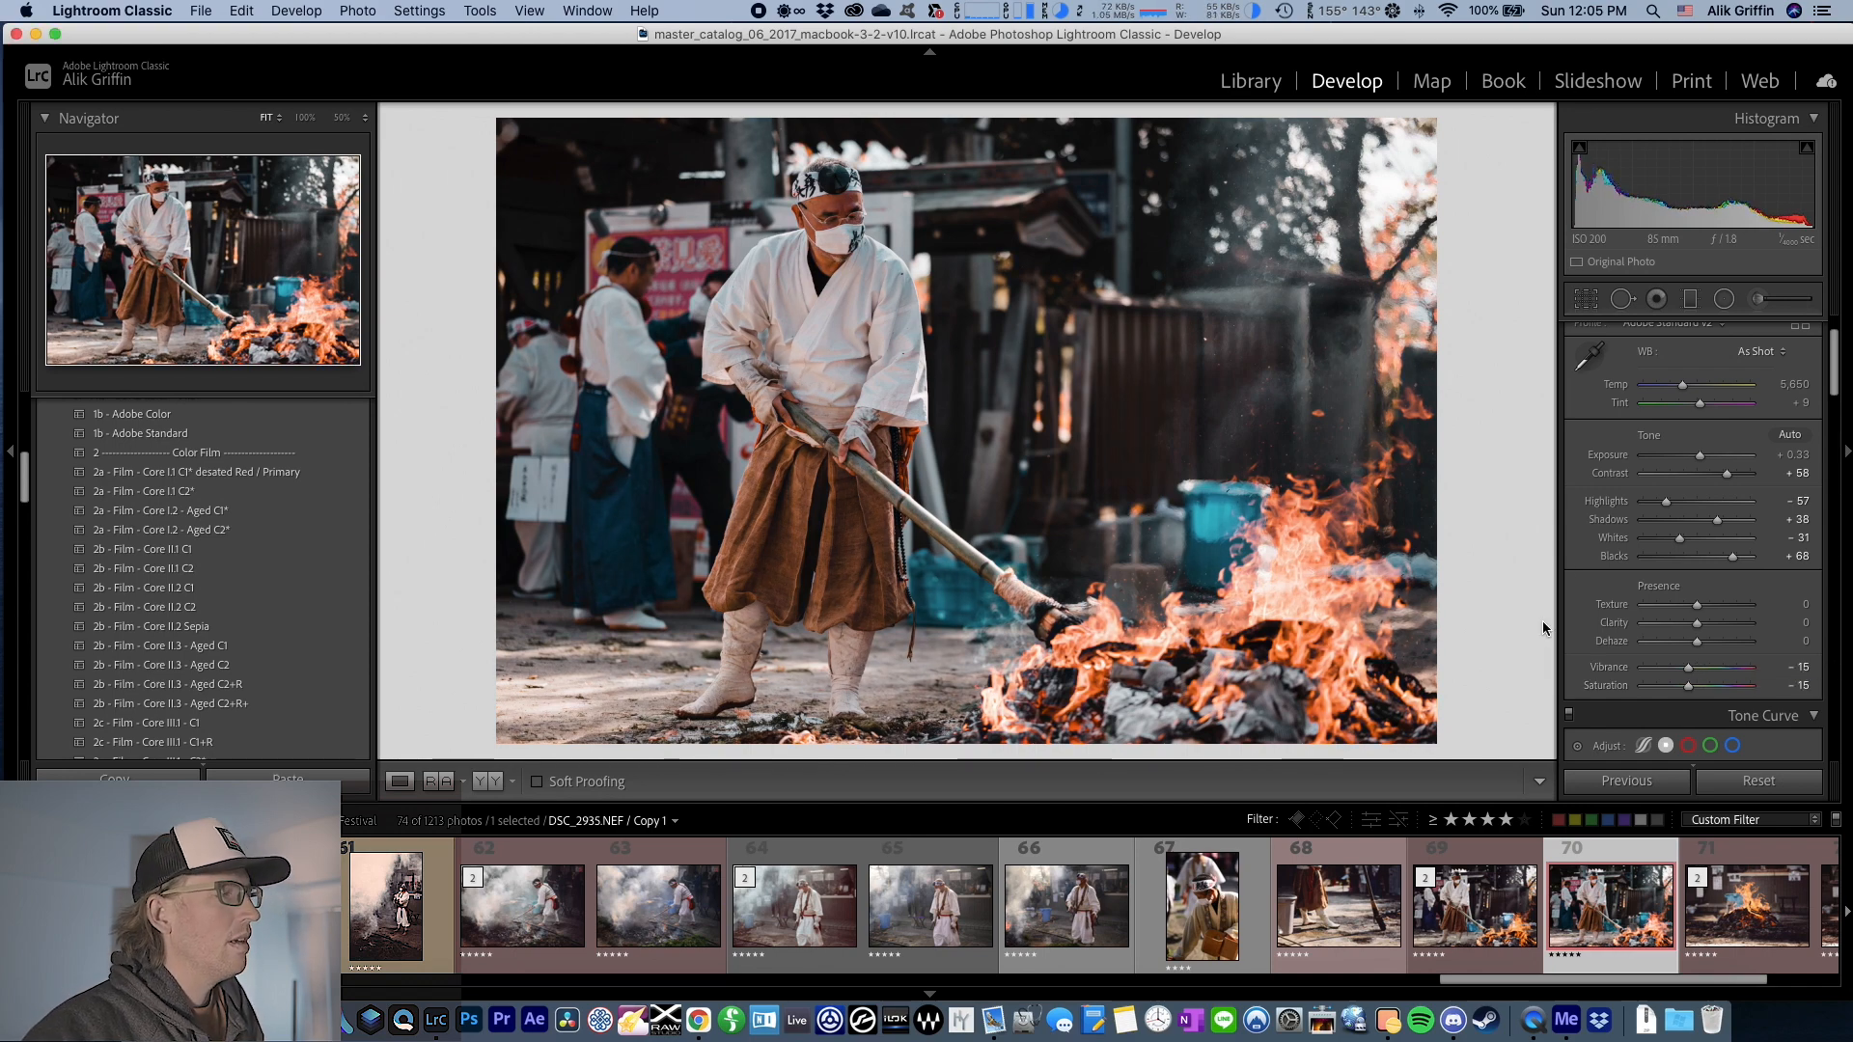
- Soften the tones by setting Contrast to +31, Highlights to -33, Shadows to +34 and Whites to -20
drag(1726, 474, 1713, 476)
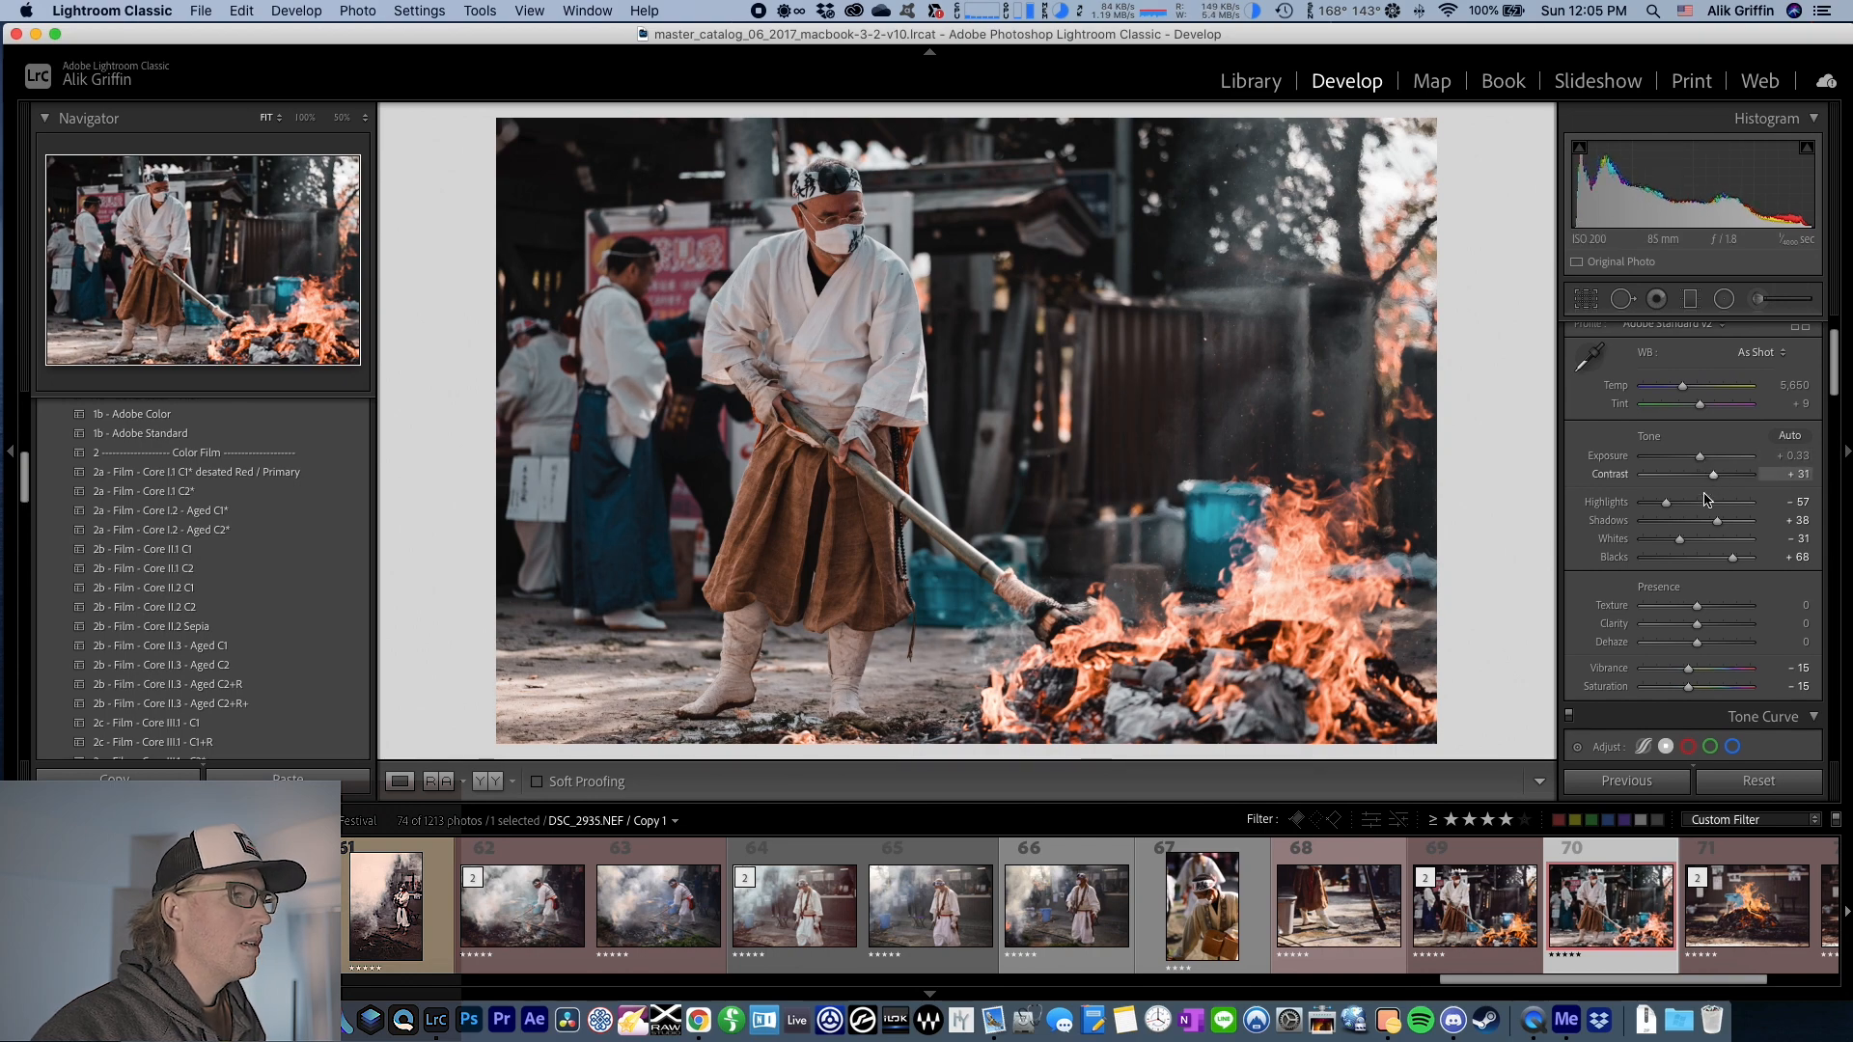
click(1682, 505)
mouse_move(1717, 522)
mouse_down()
mouse_move(1686, 545)
mouse_move(1716, 523)
mouse_up()
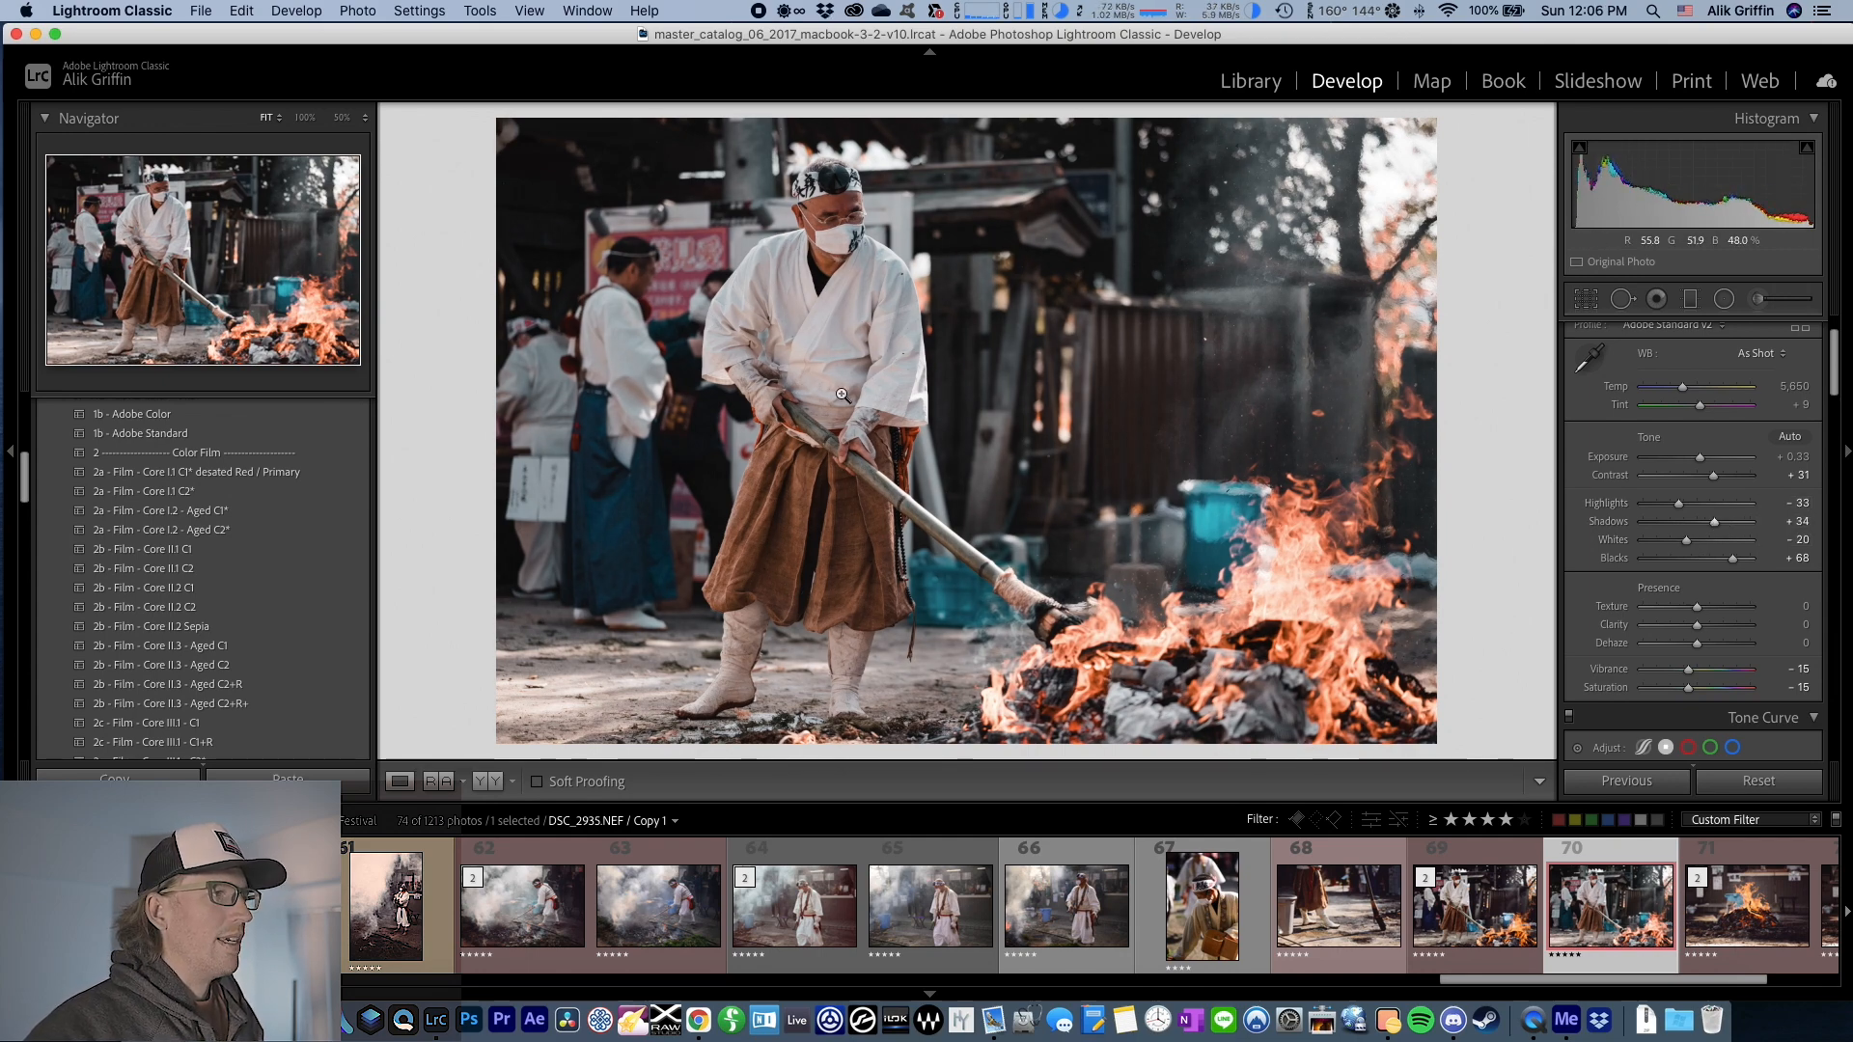
- Flatten the dark end of the tone curve with a point at 28/19 and a second shadow point slightly higher up
scroll(1583, 507, down, 2)
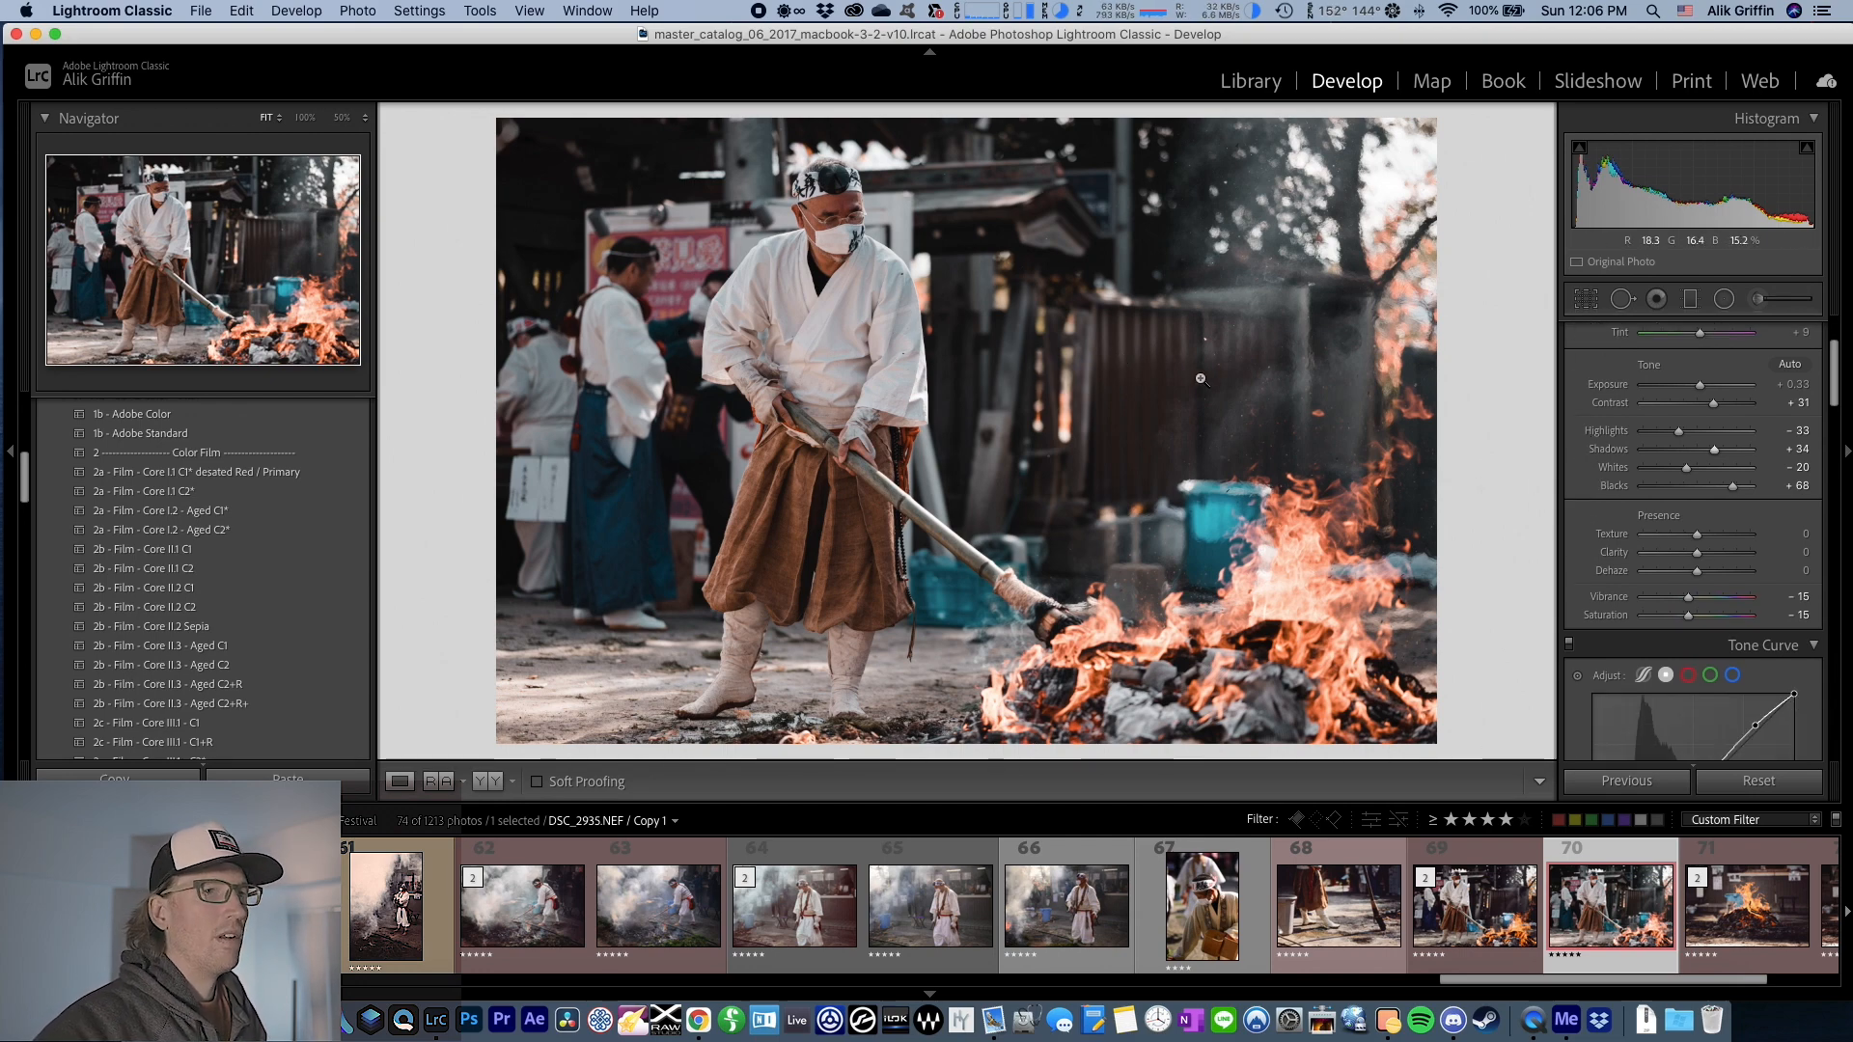
scroll(1641, 540, down, 8)
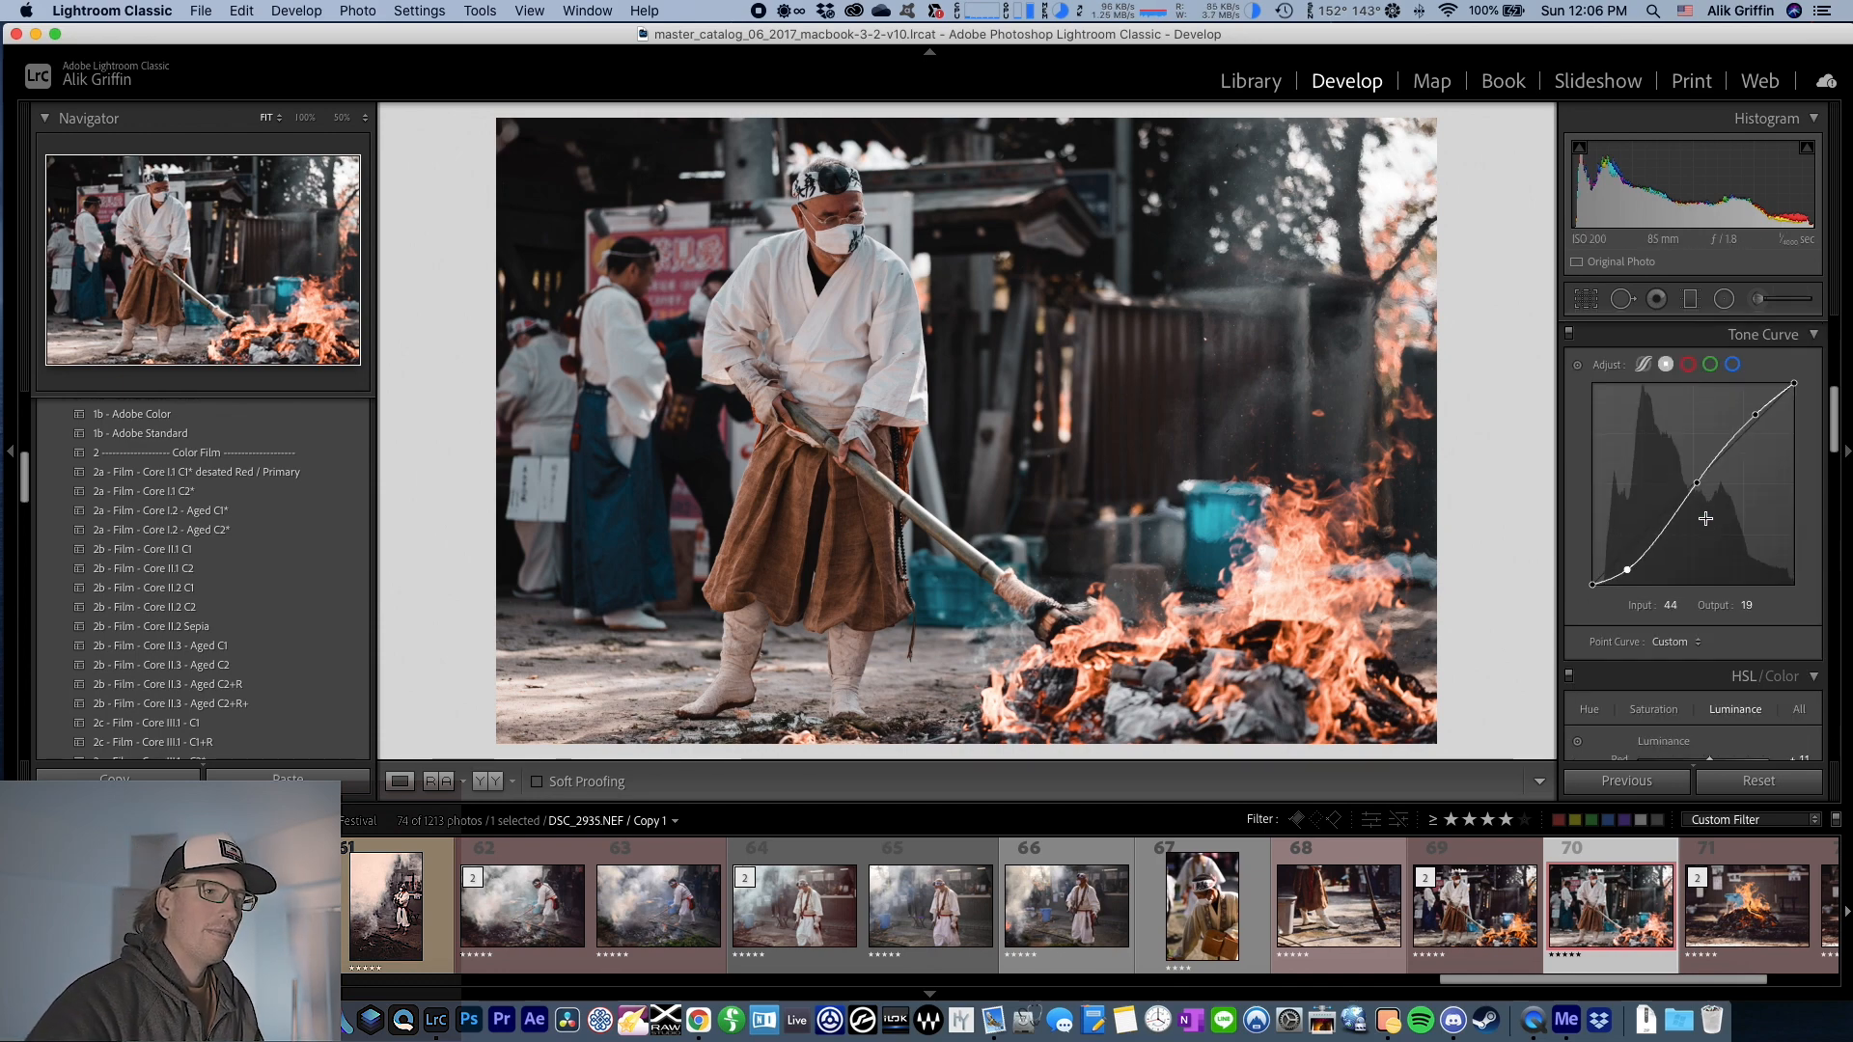
mouse_move(1626, 572)
mouse_down()
mouse_move(1646, 551)
mouse_move(1613, 570)
mouse_up()
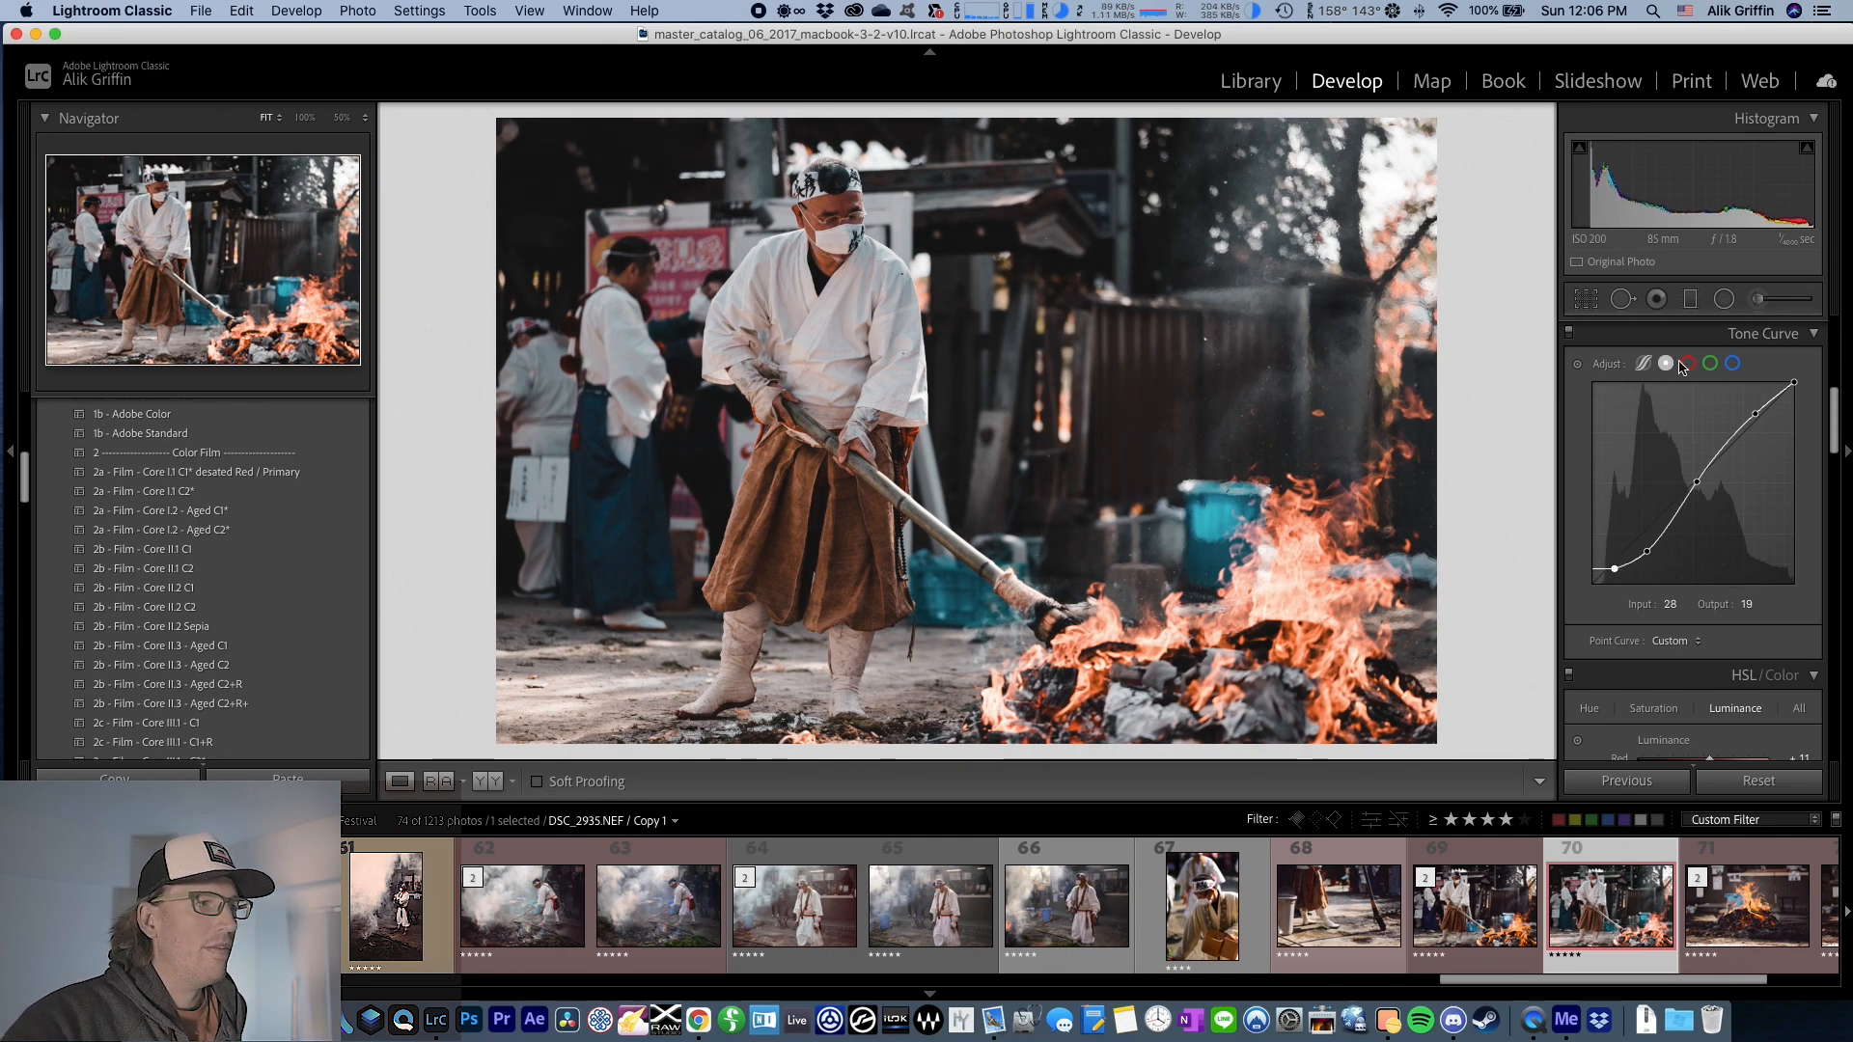
- Review the red, green and blue channel curves, and return to the combined point curve
click(1685, 364)
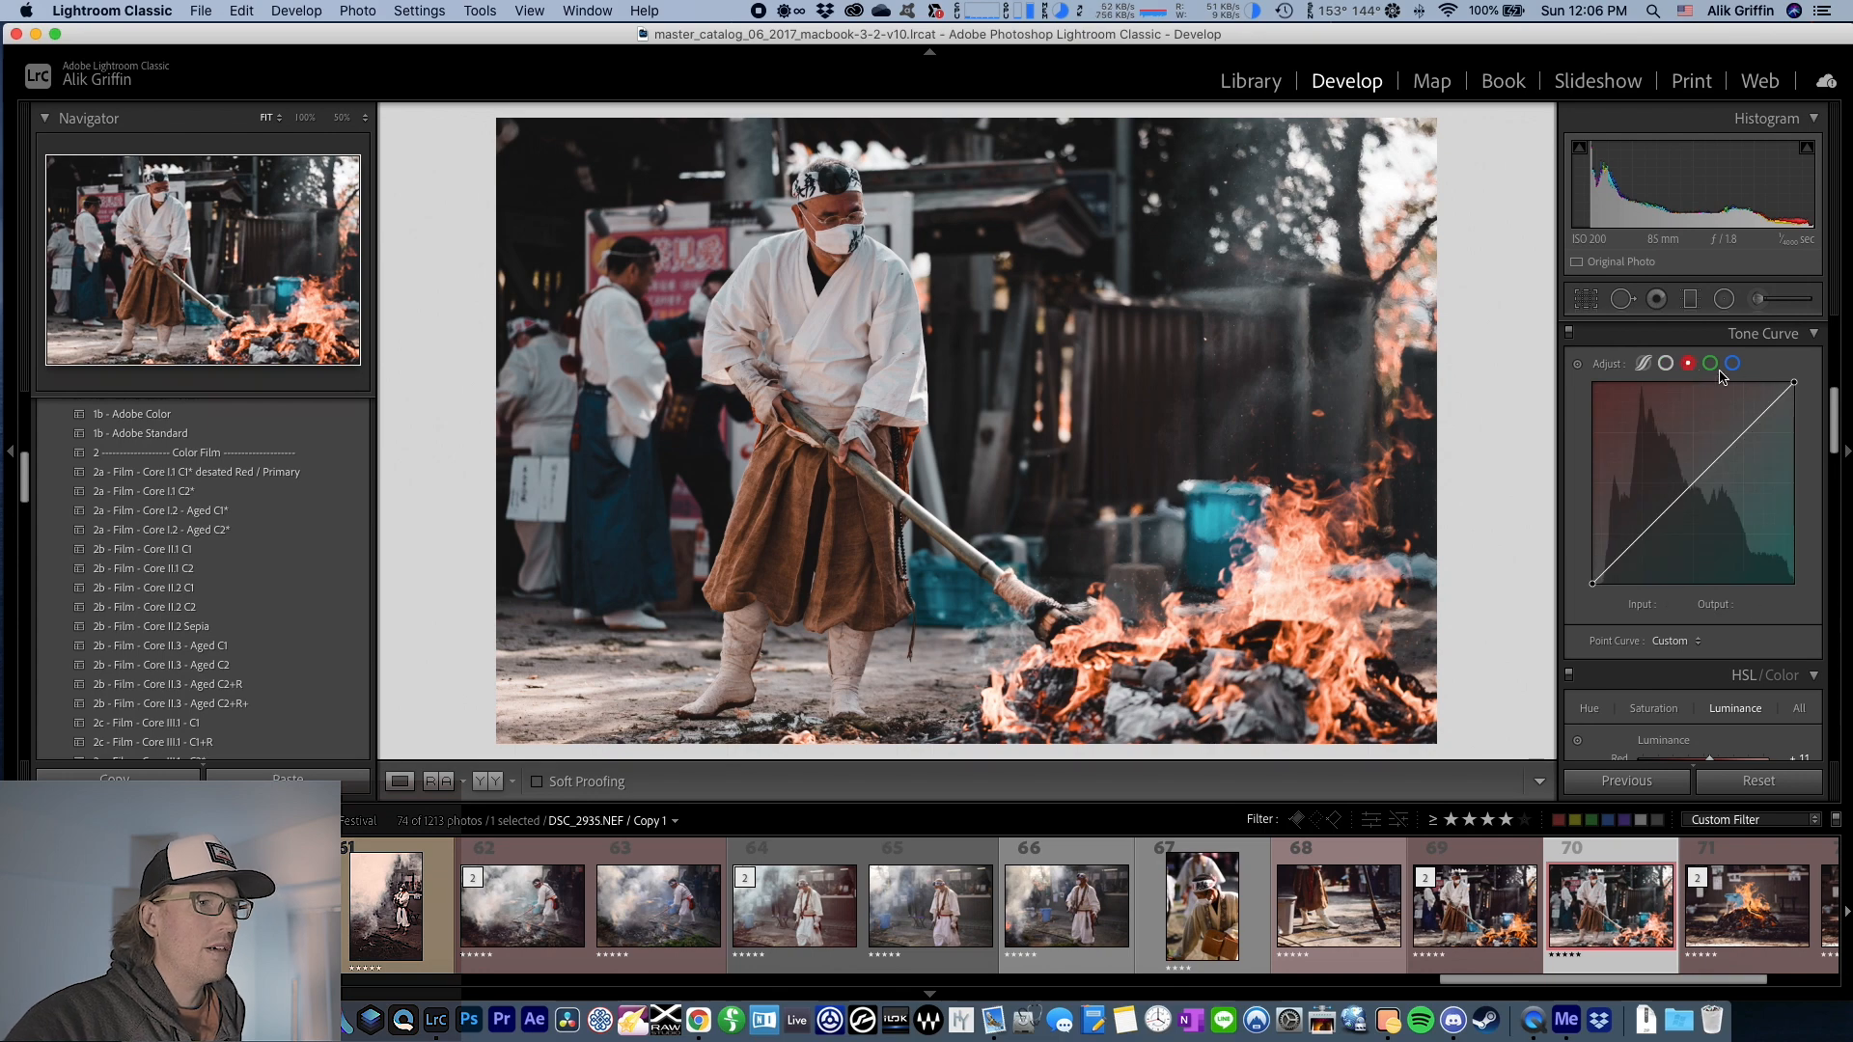
click(1665, 364)
click(1688, 364)
click(1710, 363)
click(1731, 364)
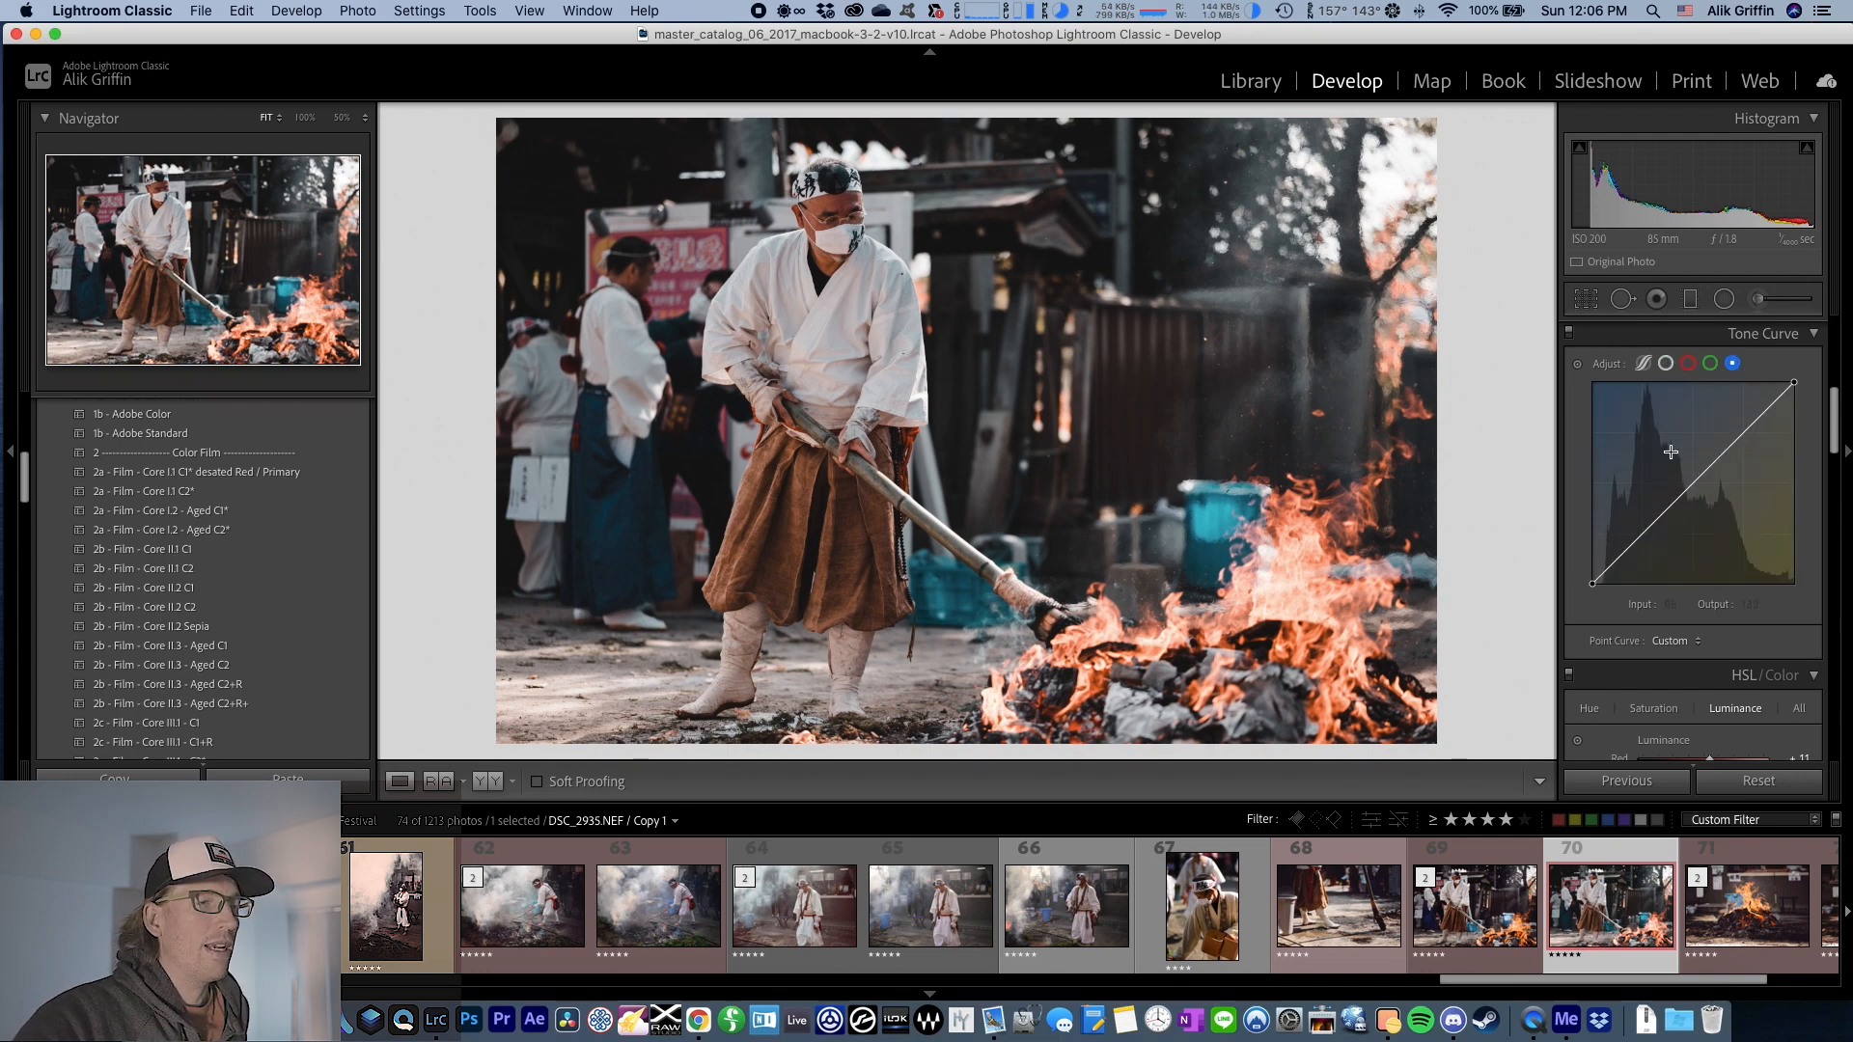
click(1666, 363)
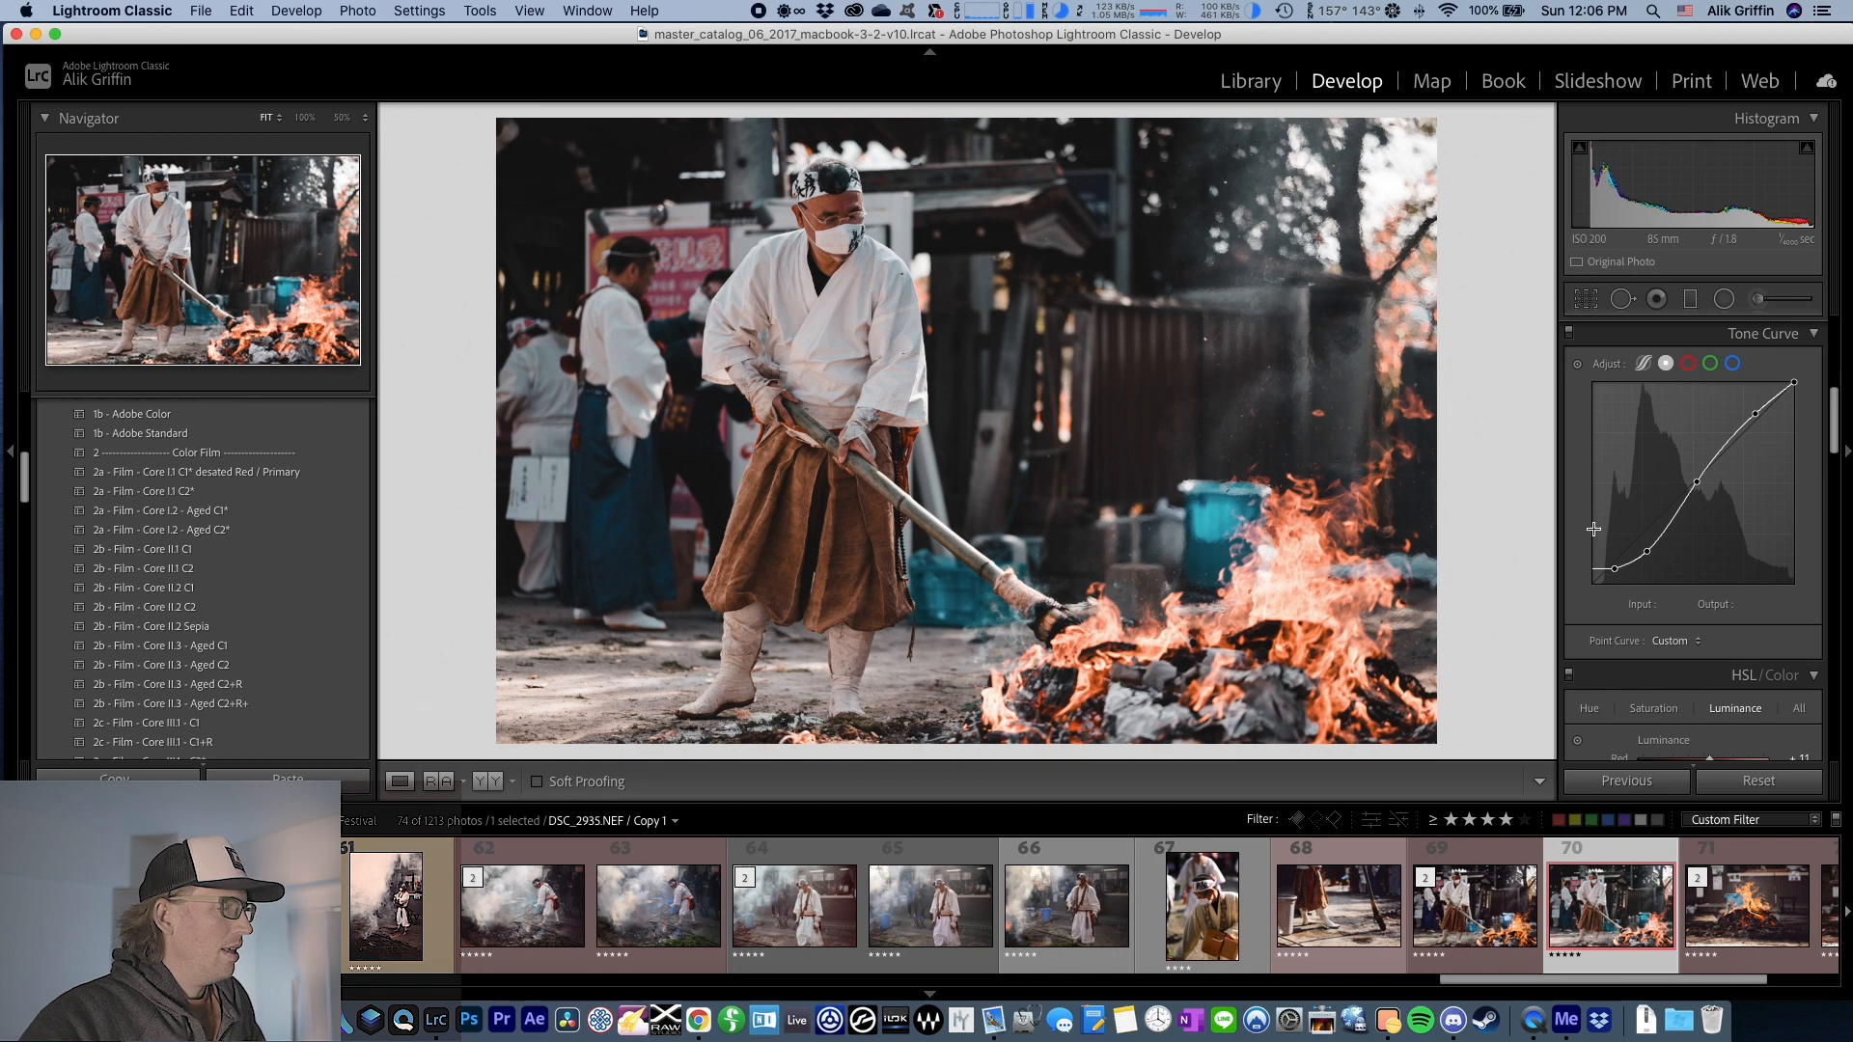
- Apply the fire photo's settings to photo 65, the man in white walking through smoke
scroll(1605, 567, down, 5)
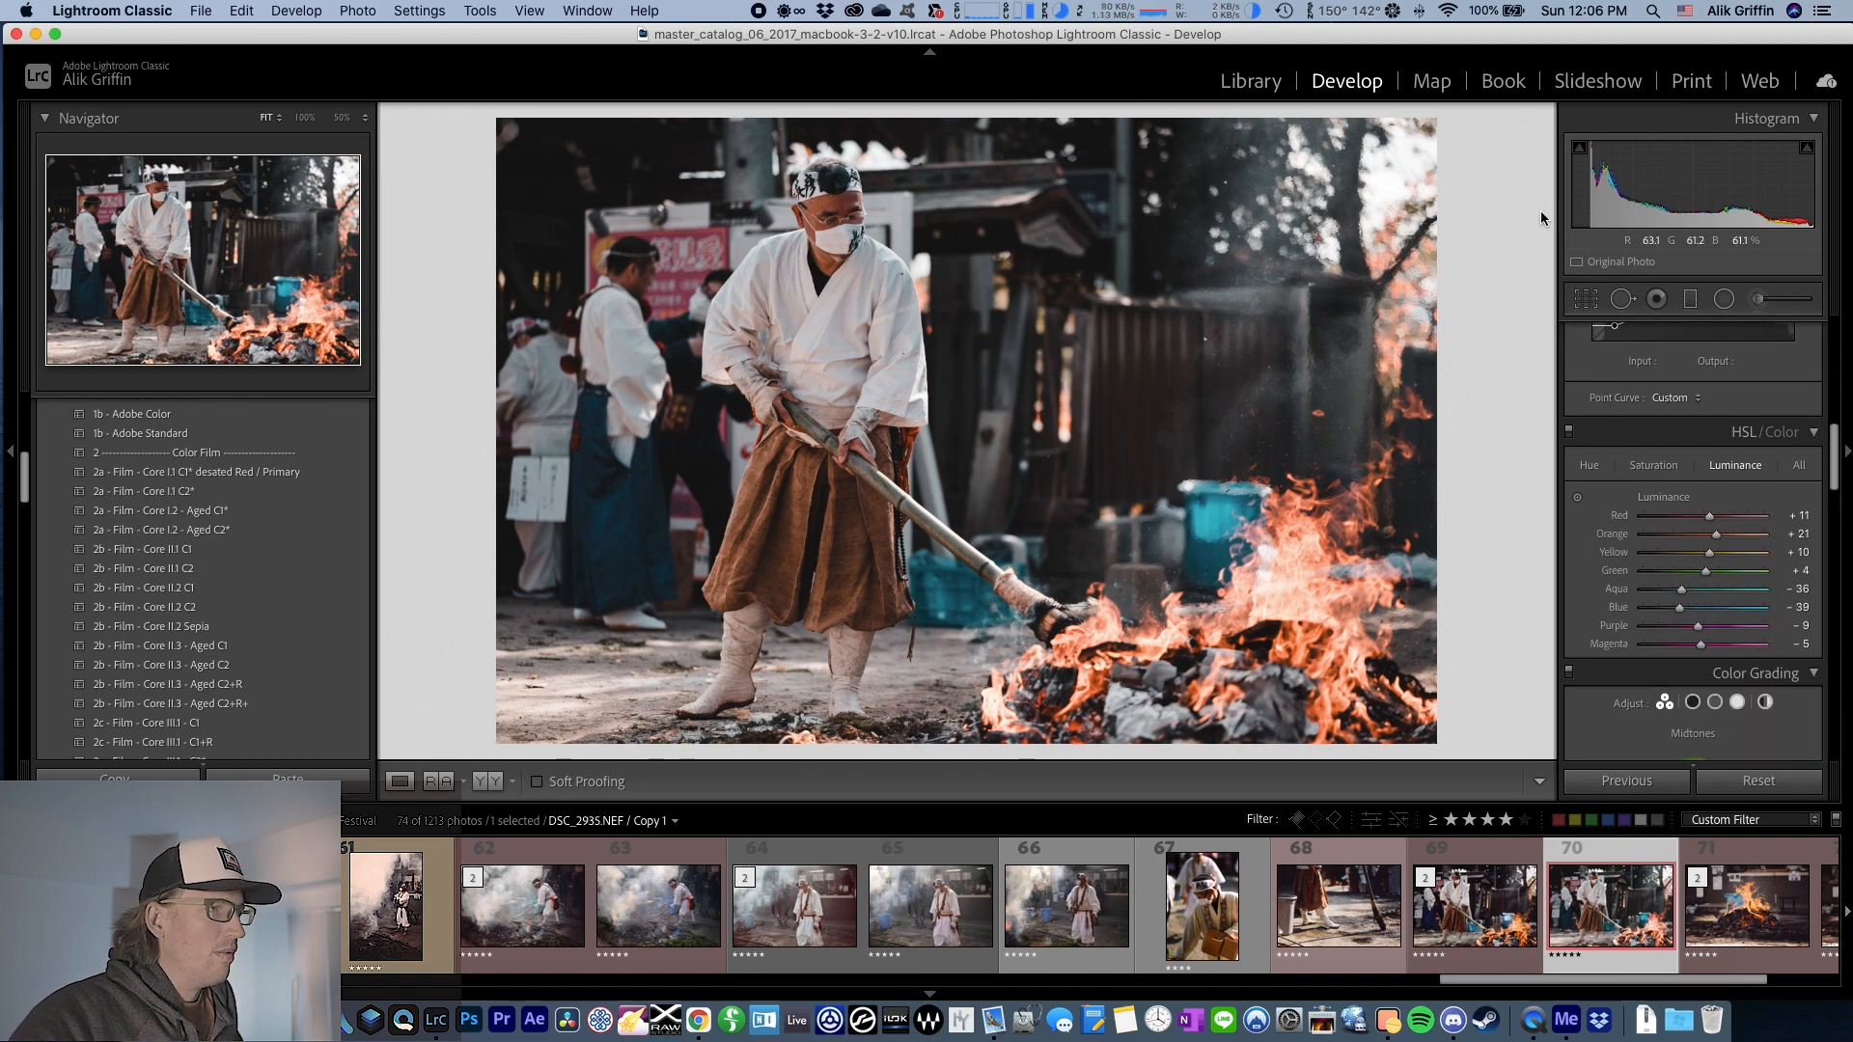
scroll(1652, 483, up, 3)
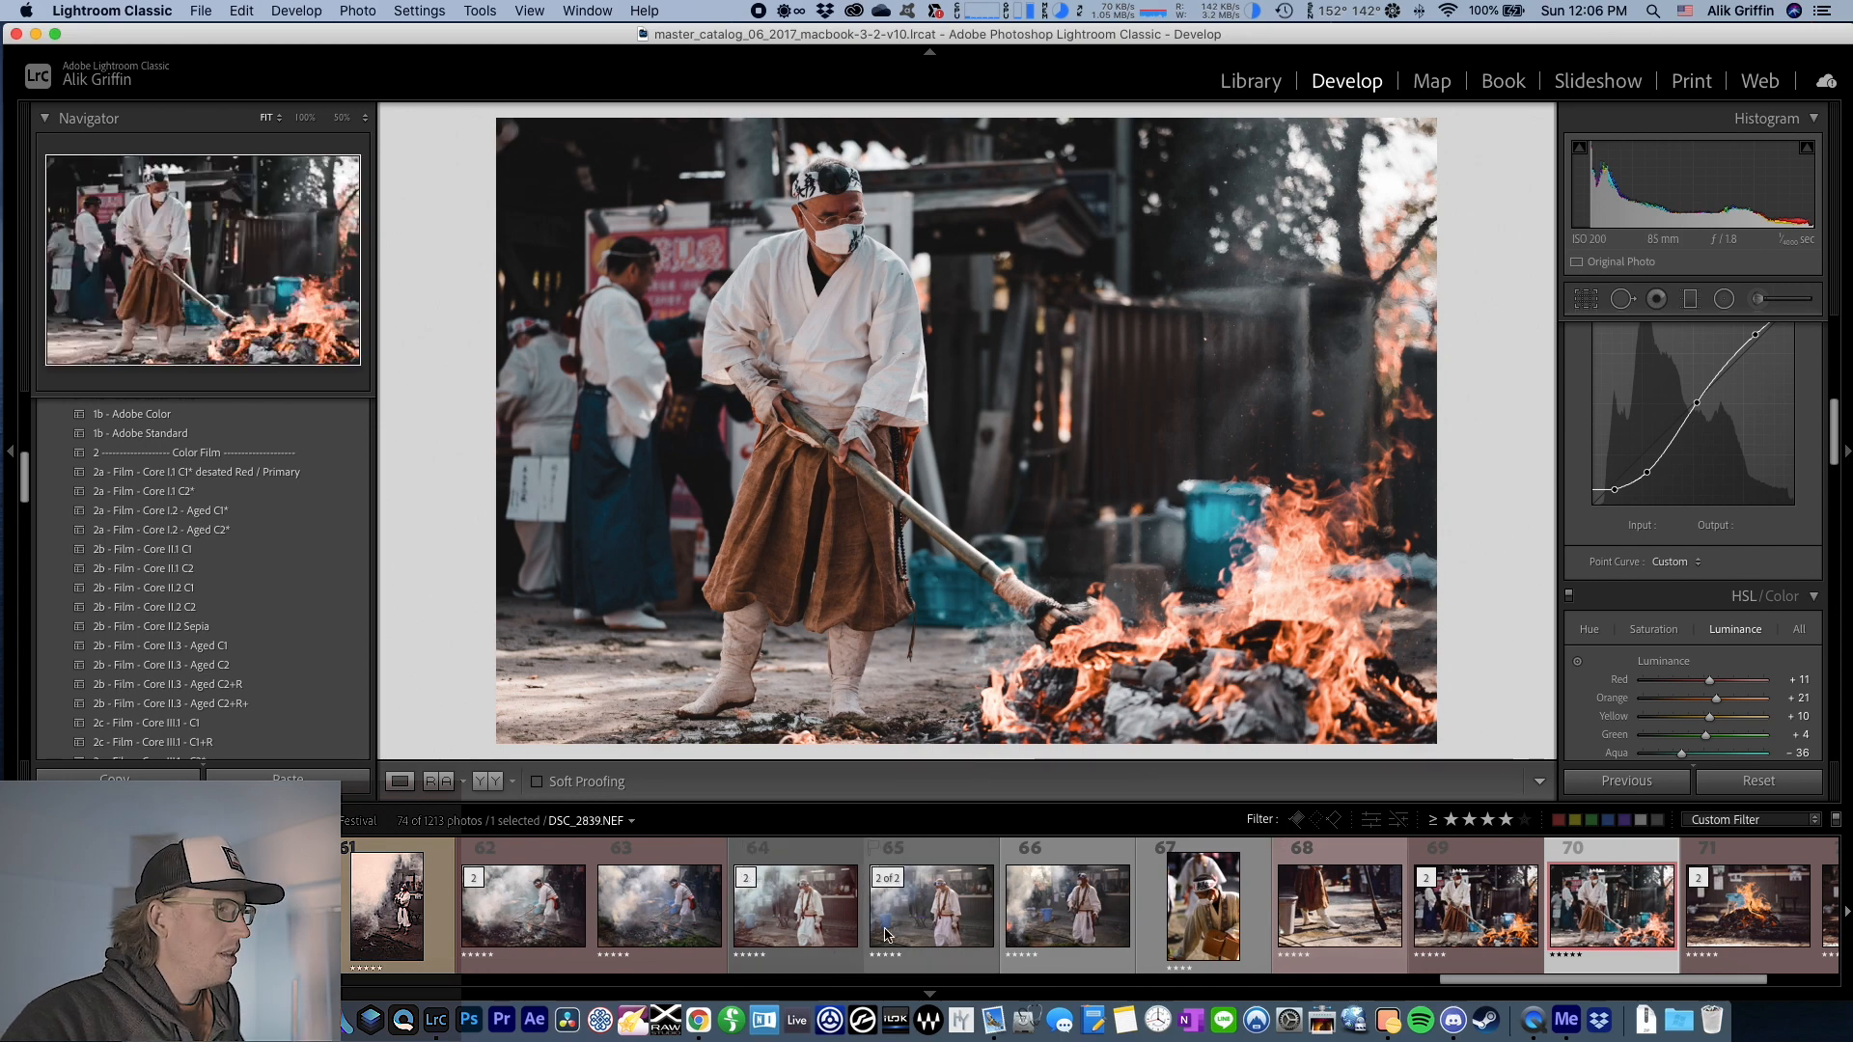
click(926, 912)
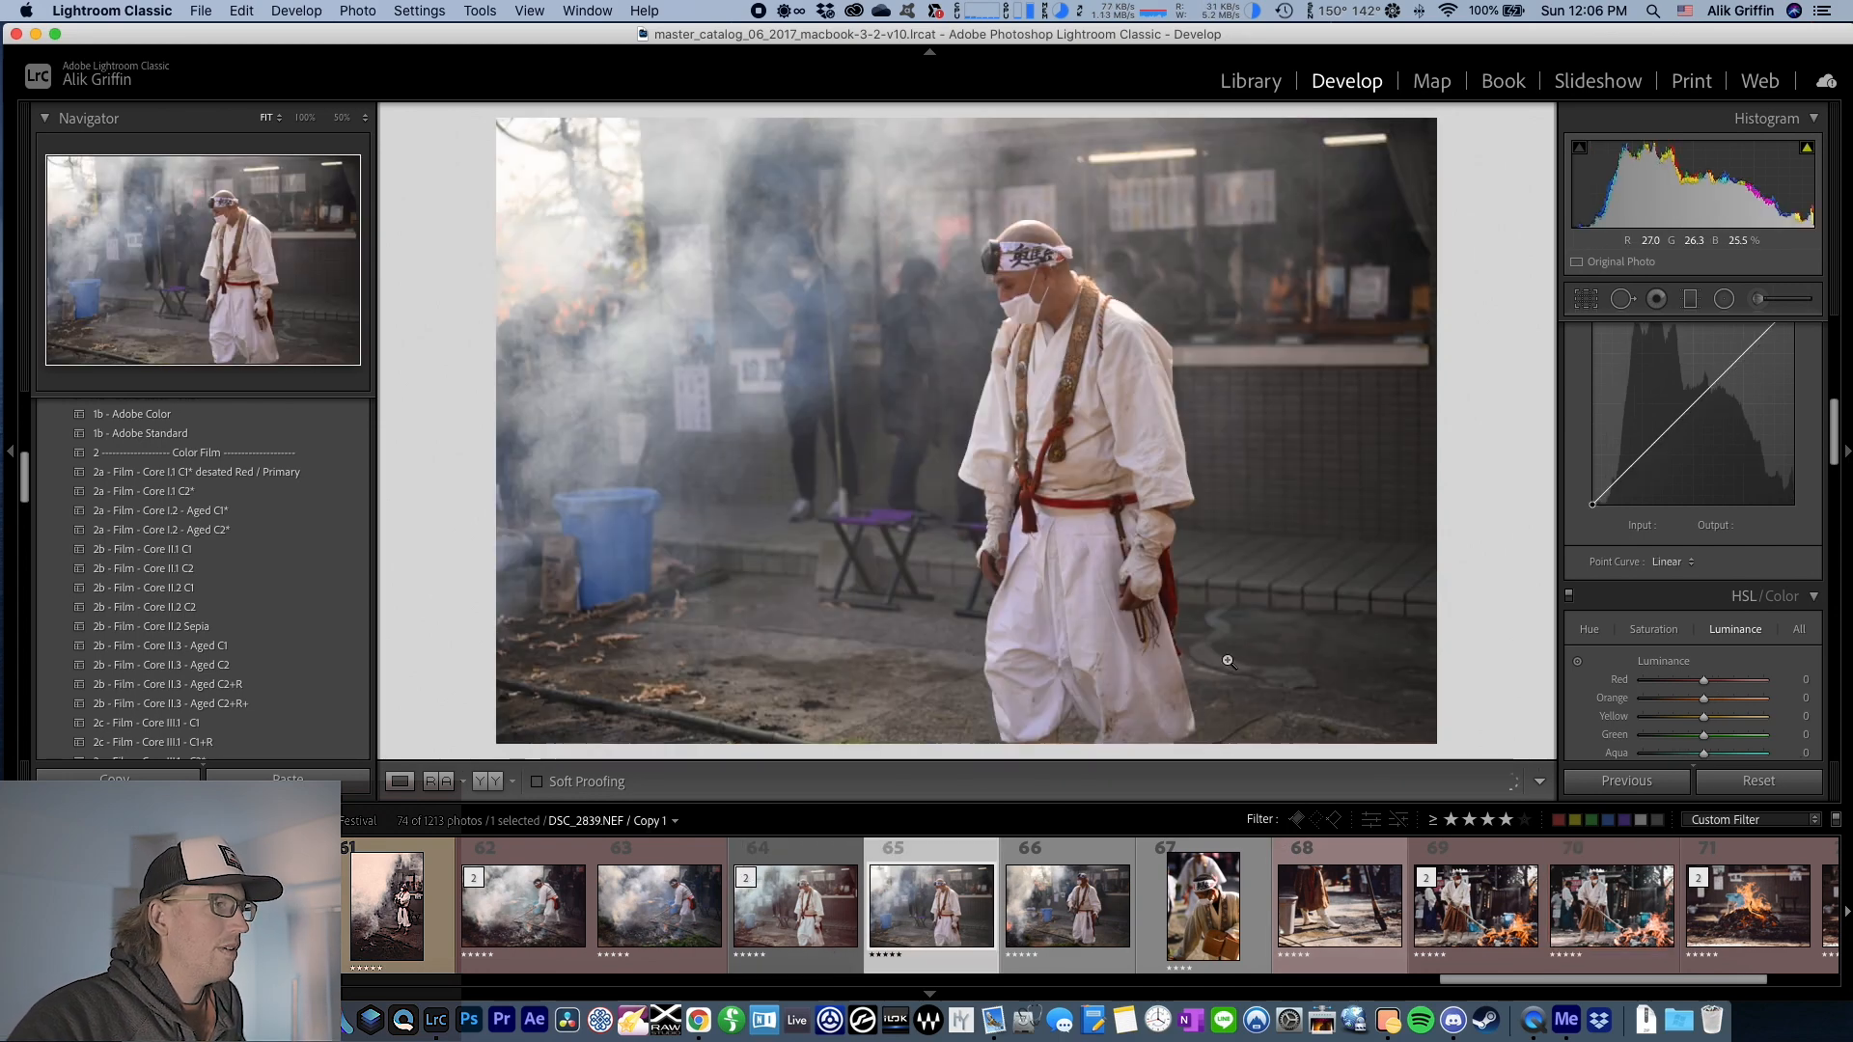
click(1631, 781)
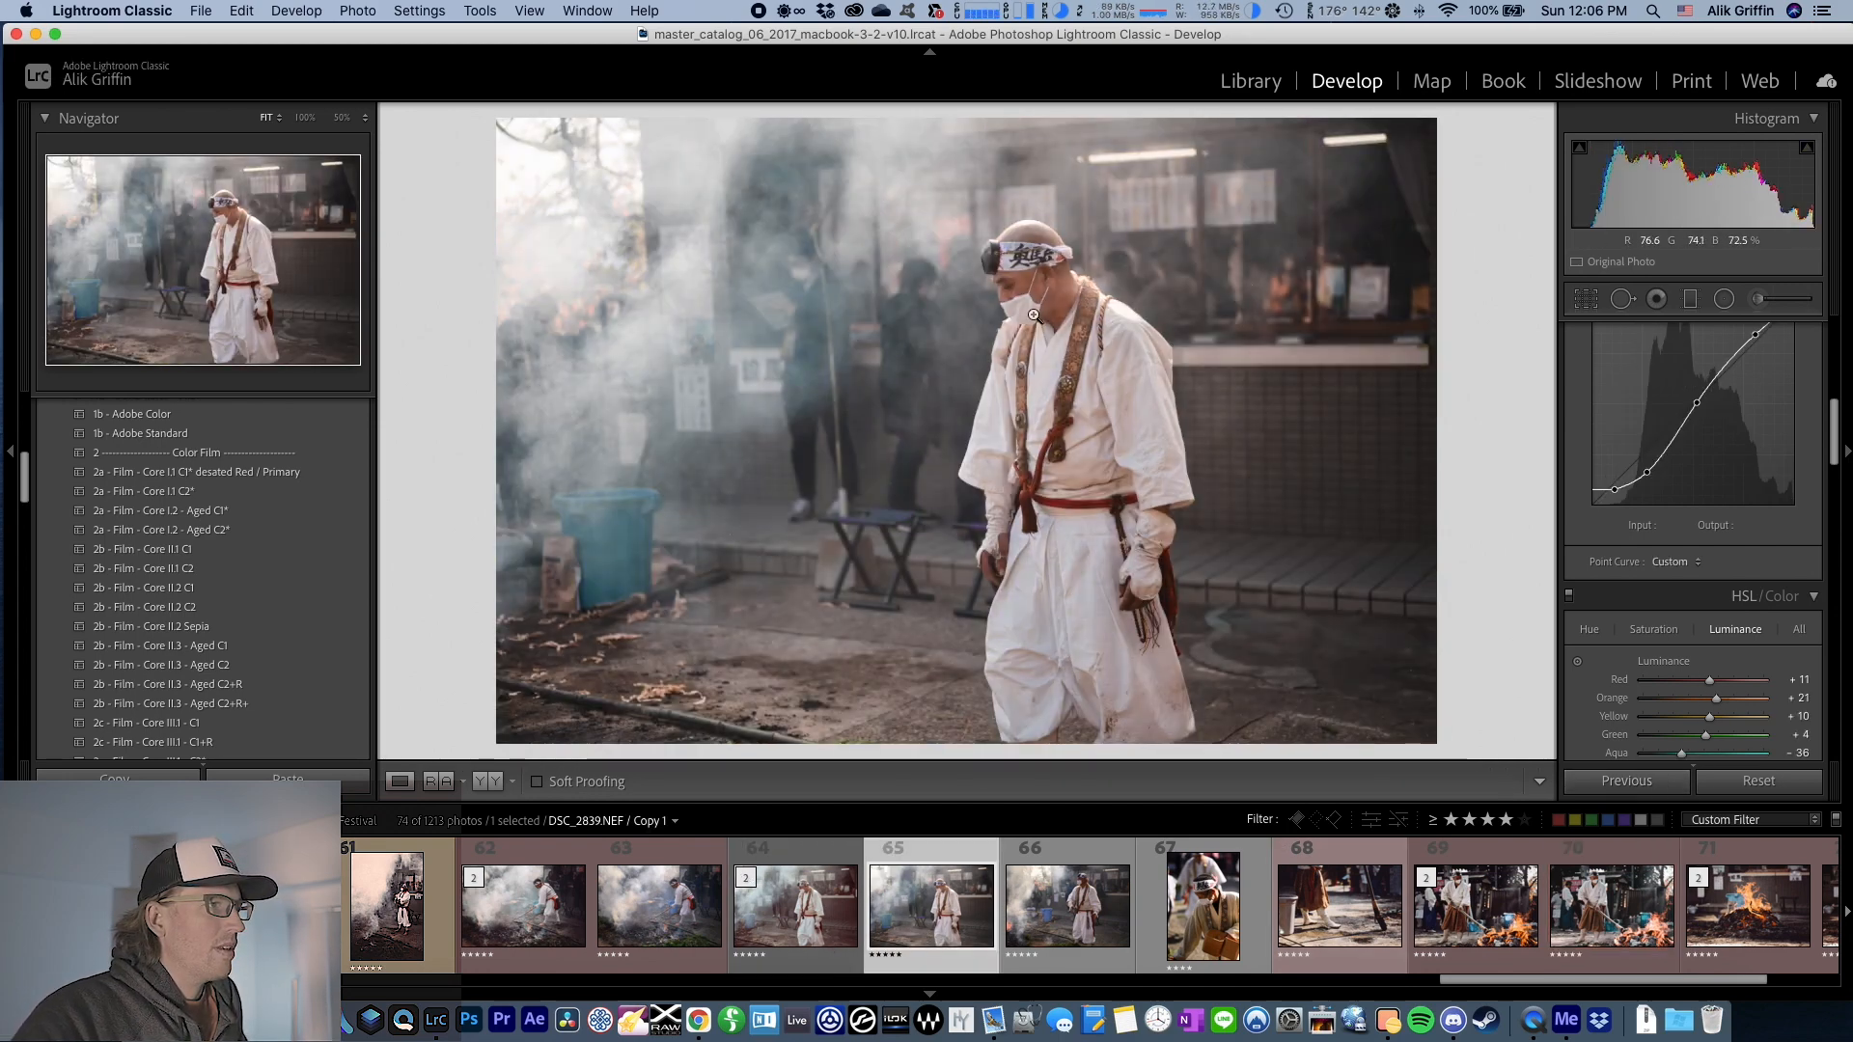
- Apply the previous settings to photo 57, the smoky scene with the red skirt, and raise its Exposure to +0.65
scroll(897, 943, up, 10)
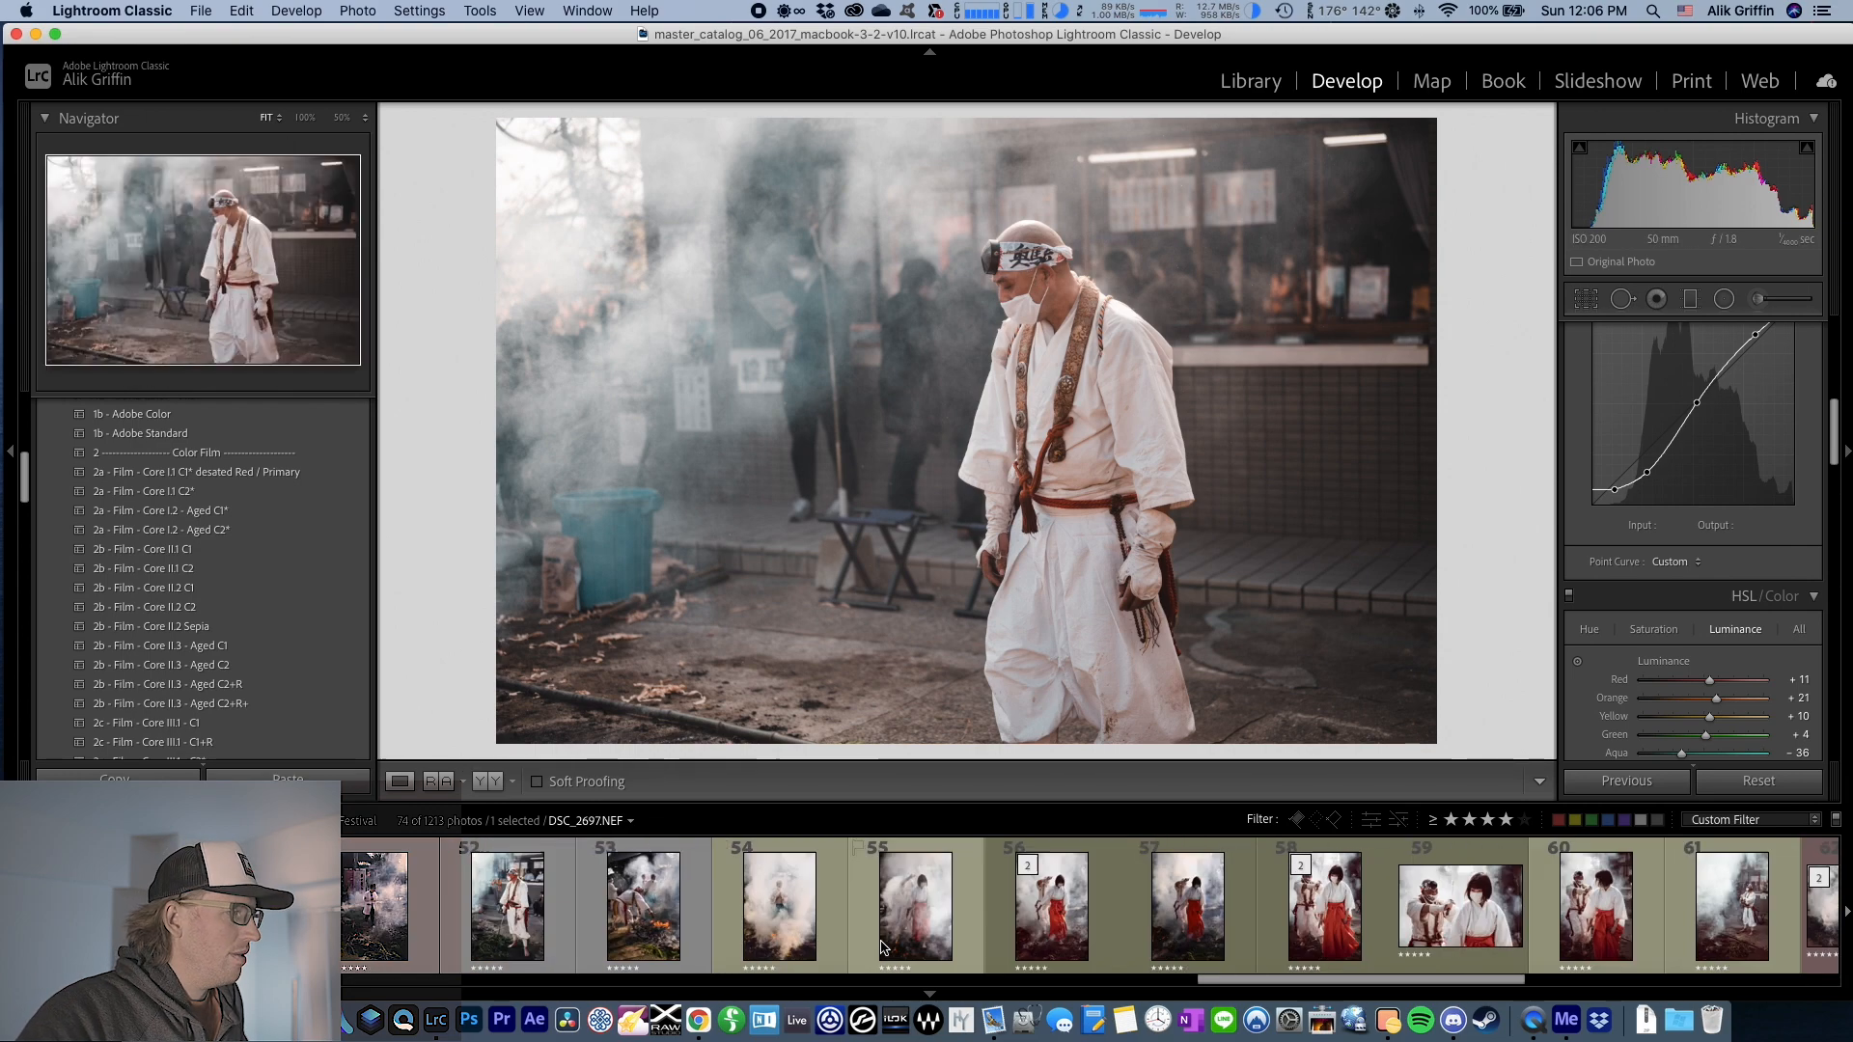
click(1009, 907)
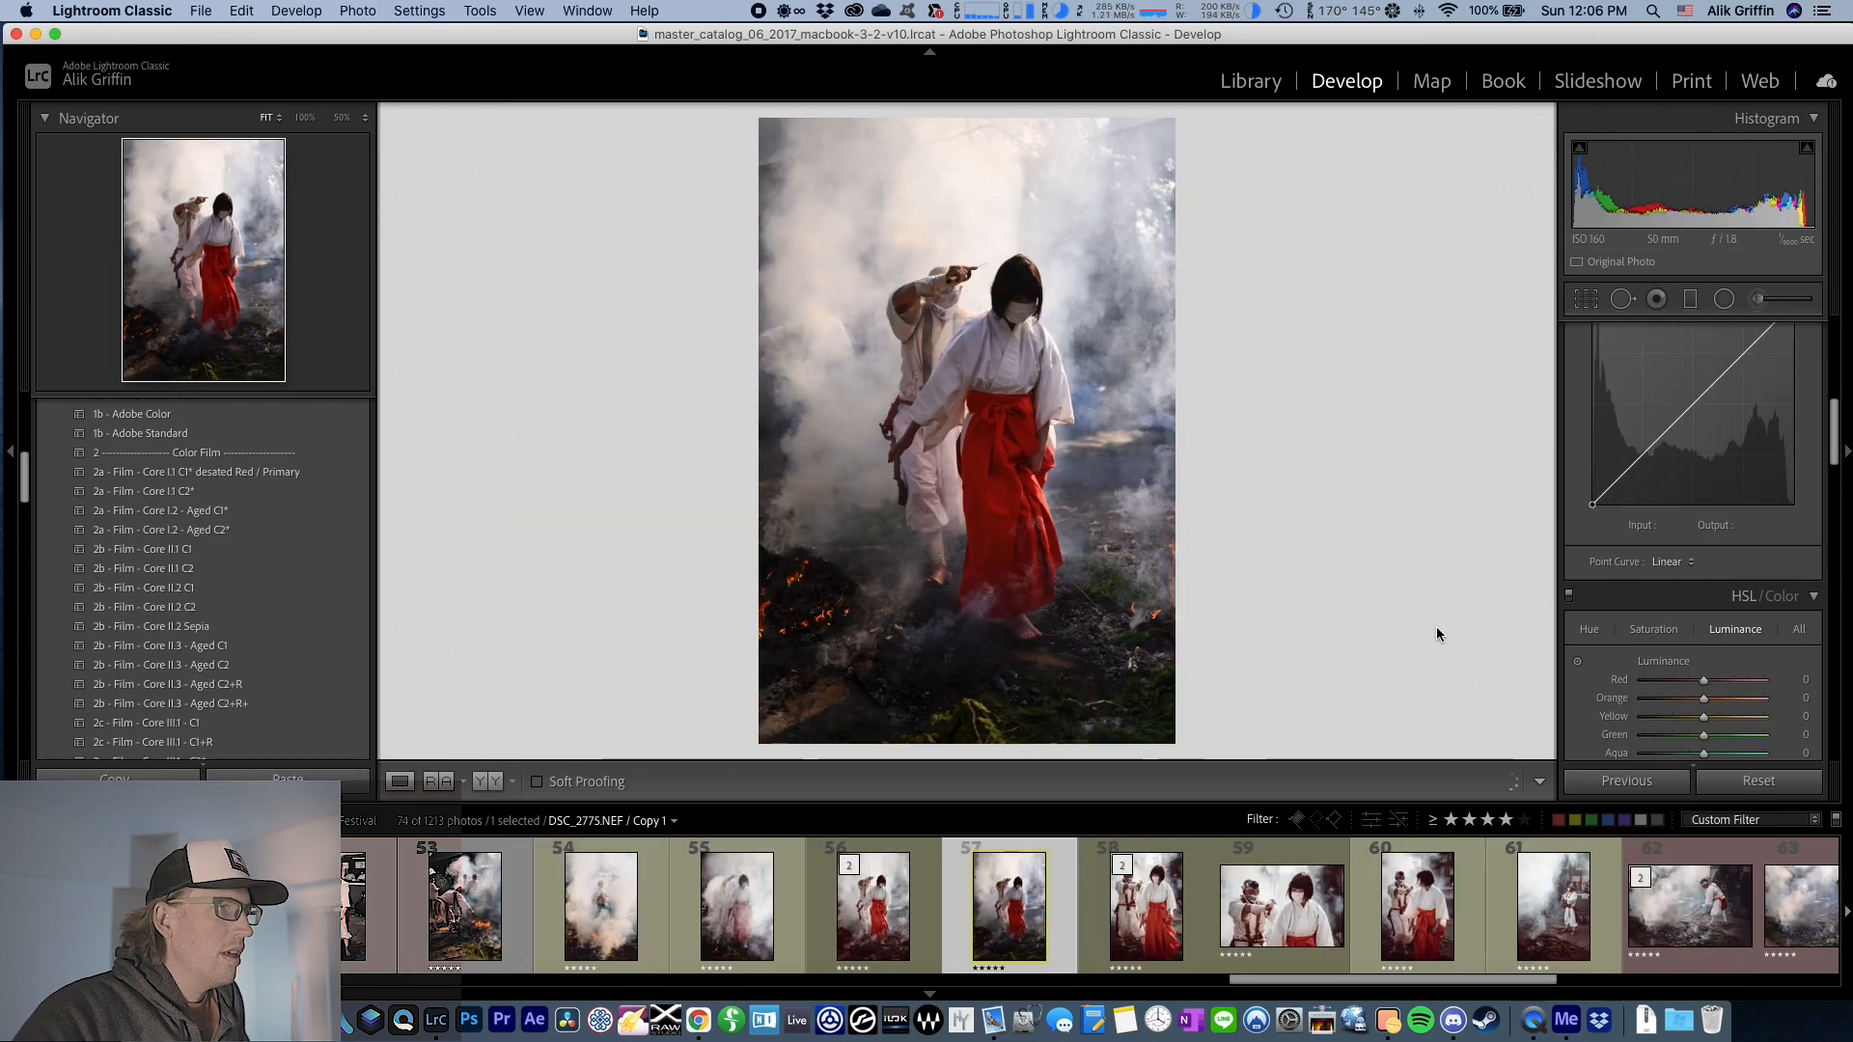
click(1638, 782)
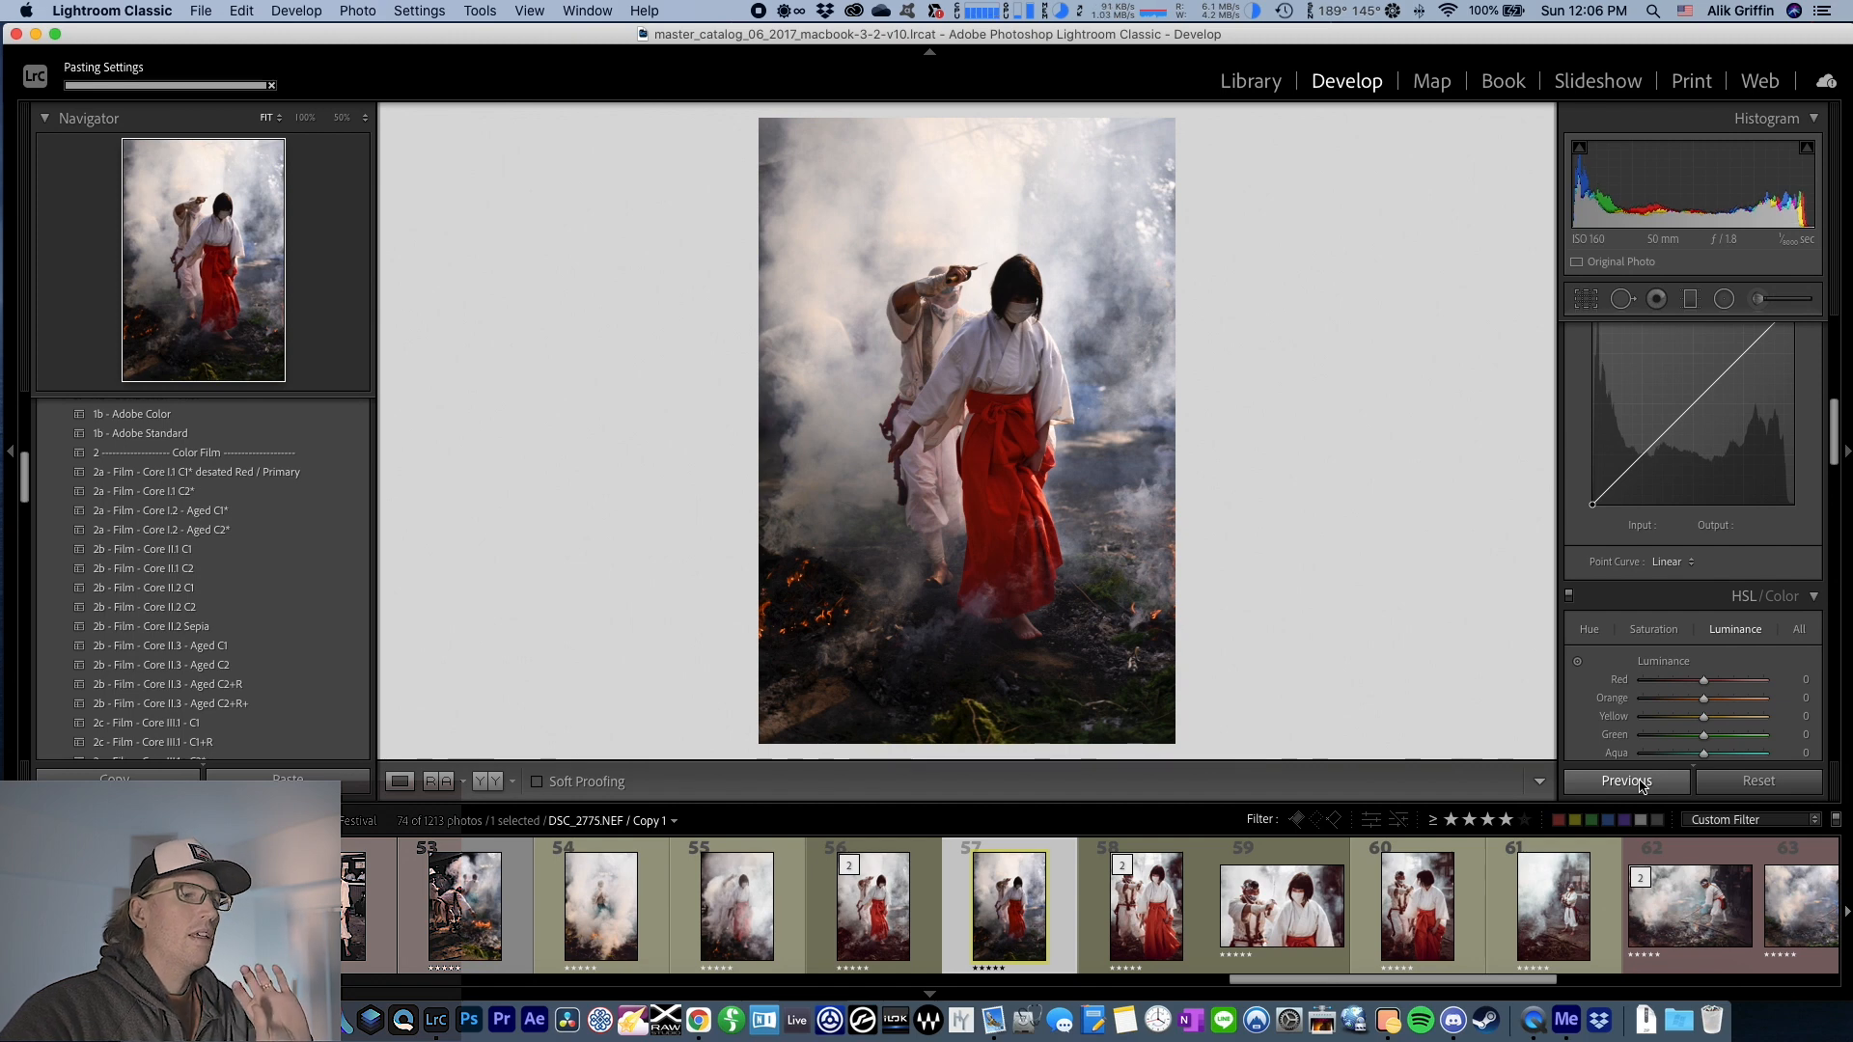
scroll(1611, 649, up, 10)
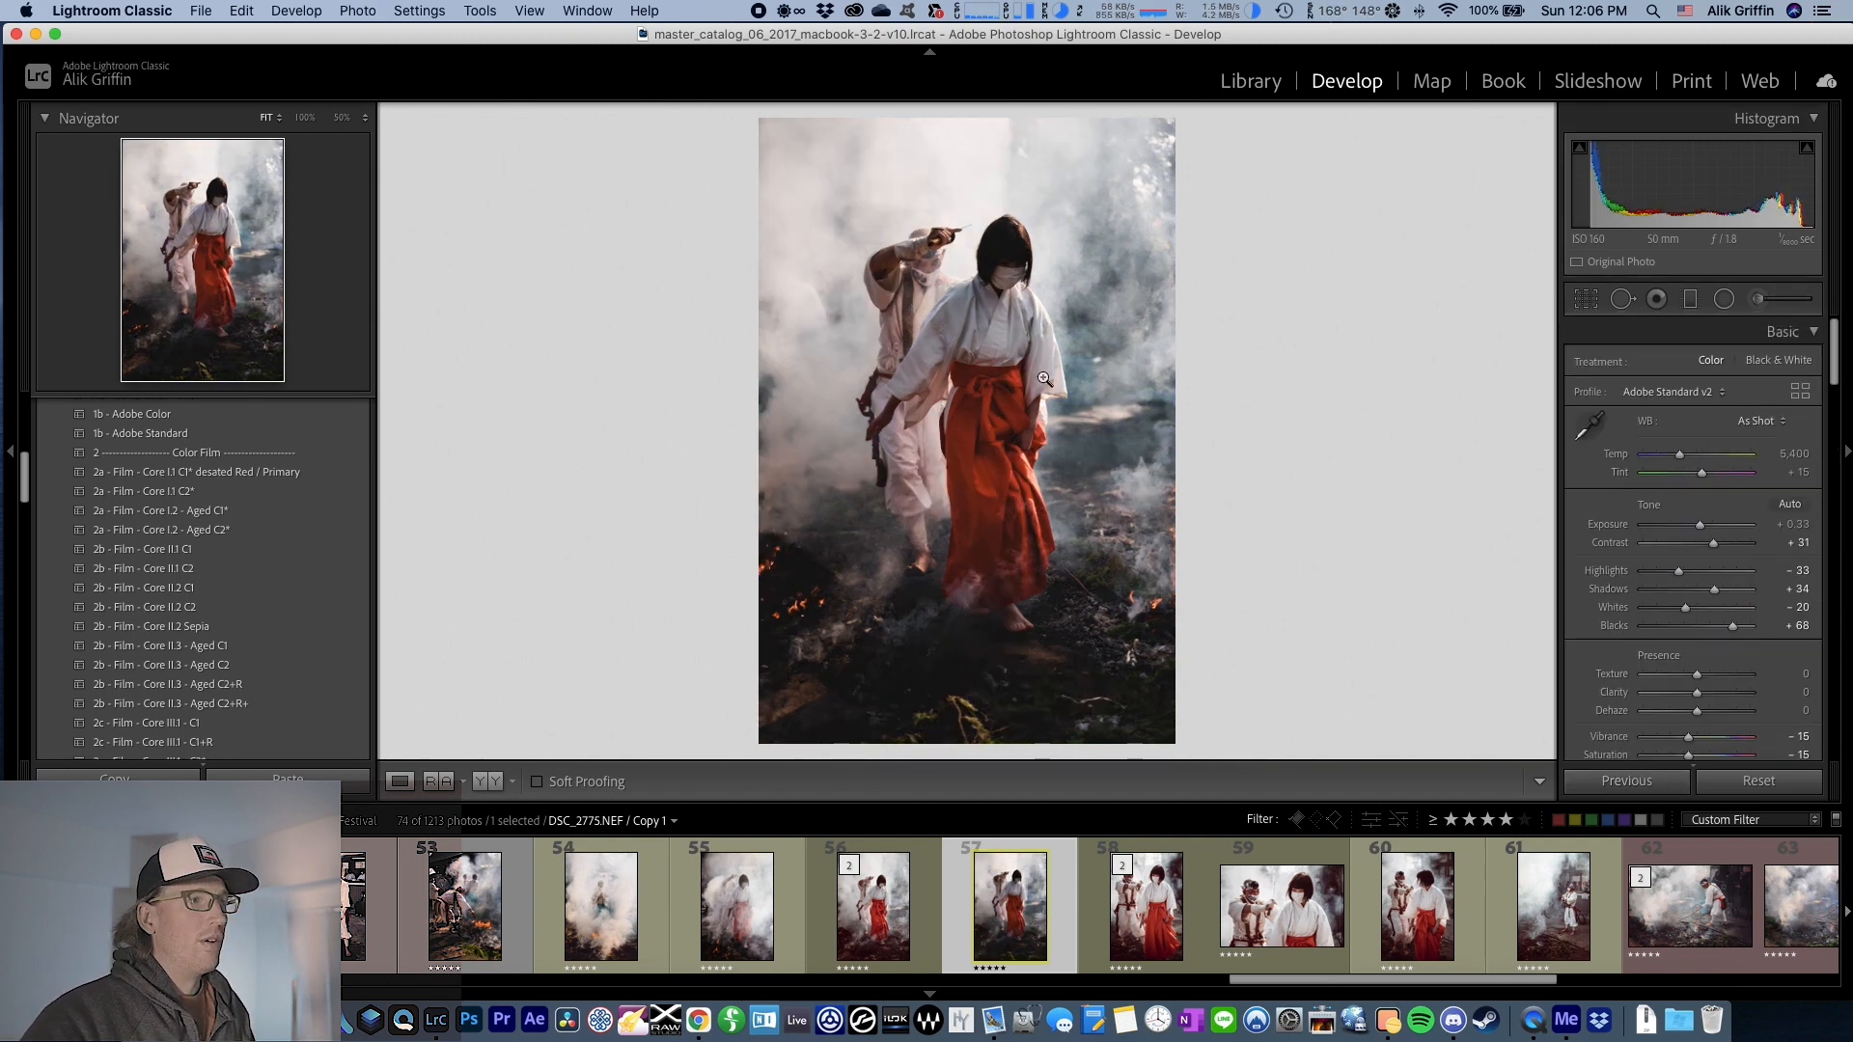
drag(1699, 525, 1708, 531)
scroll(1628, 589, down, 10)
scroll(1629, 587, down, 5)
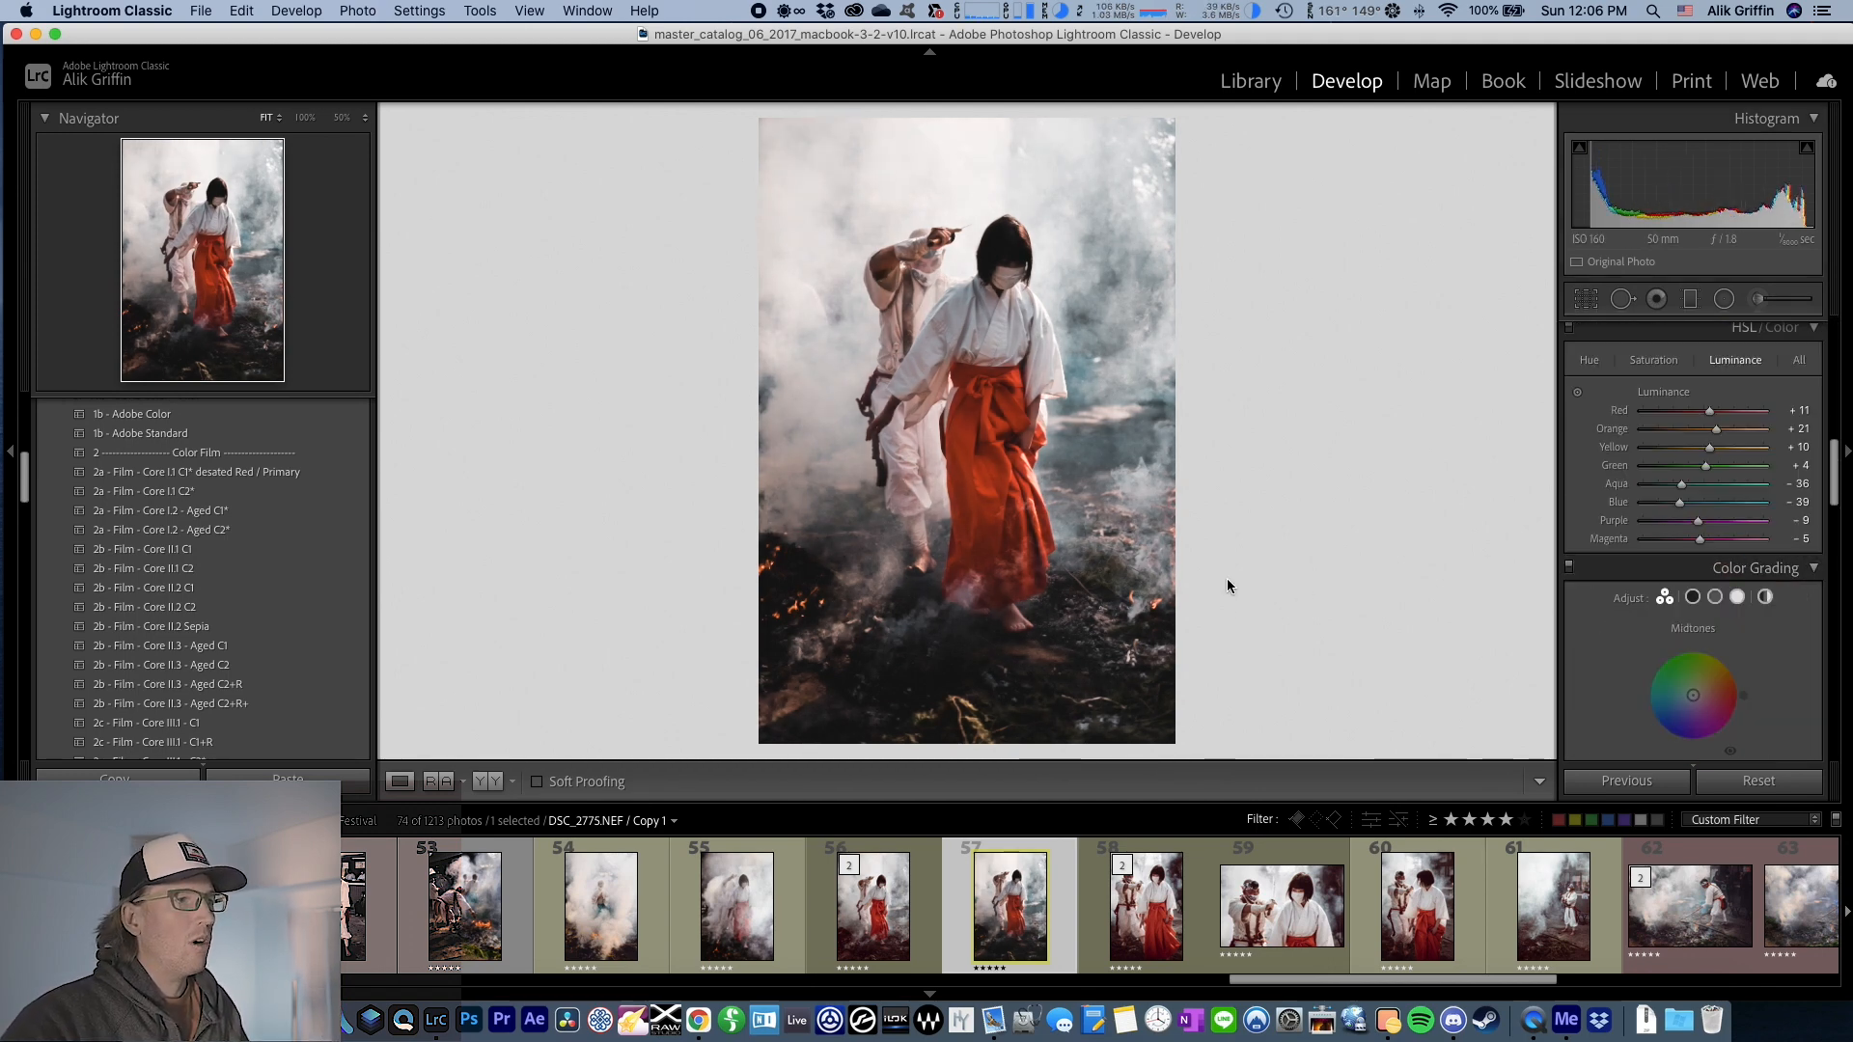
- Apply the previous settings to the photo of the child in the knitted hat, with Exposure at +0.25 and Contrast at +49
scroll(1181, 936, up, 15)
scroll(1177, 936, up, 12)
click(223, 907)
click(1609, 783)
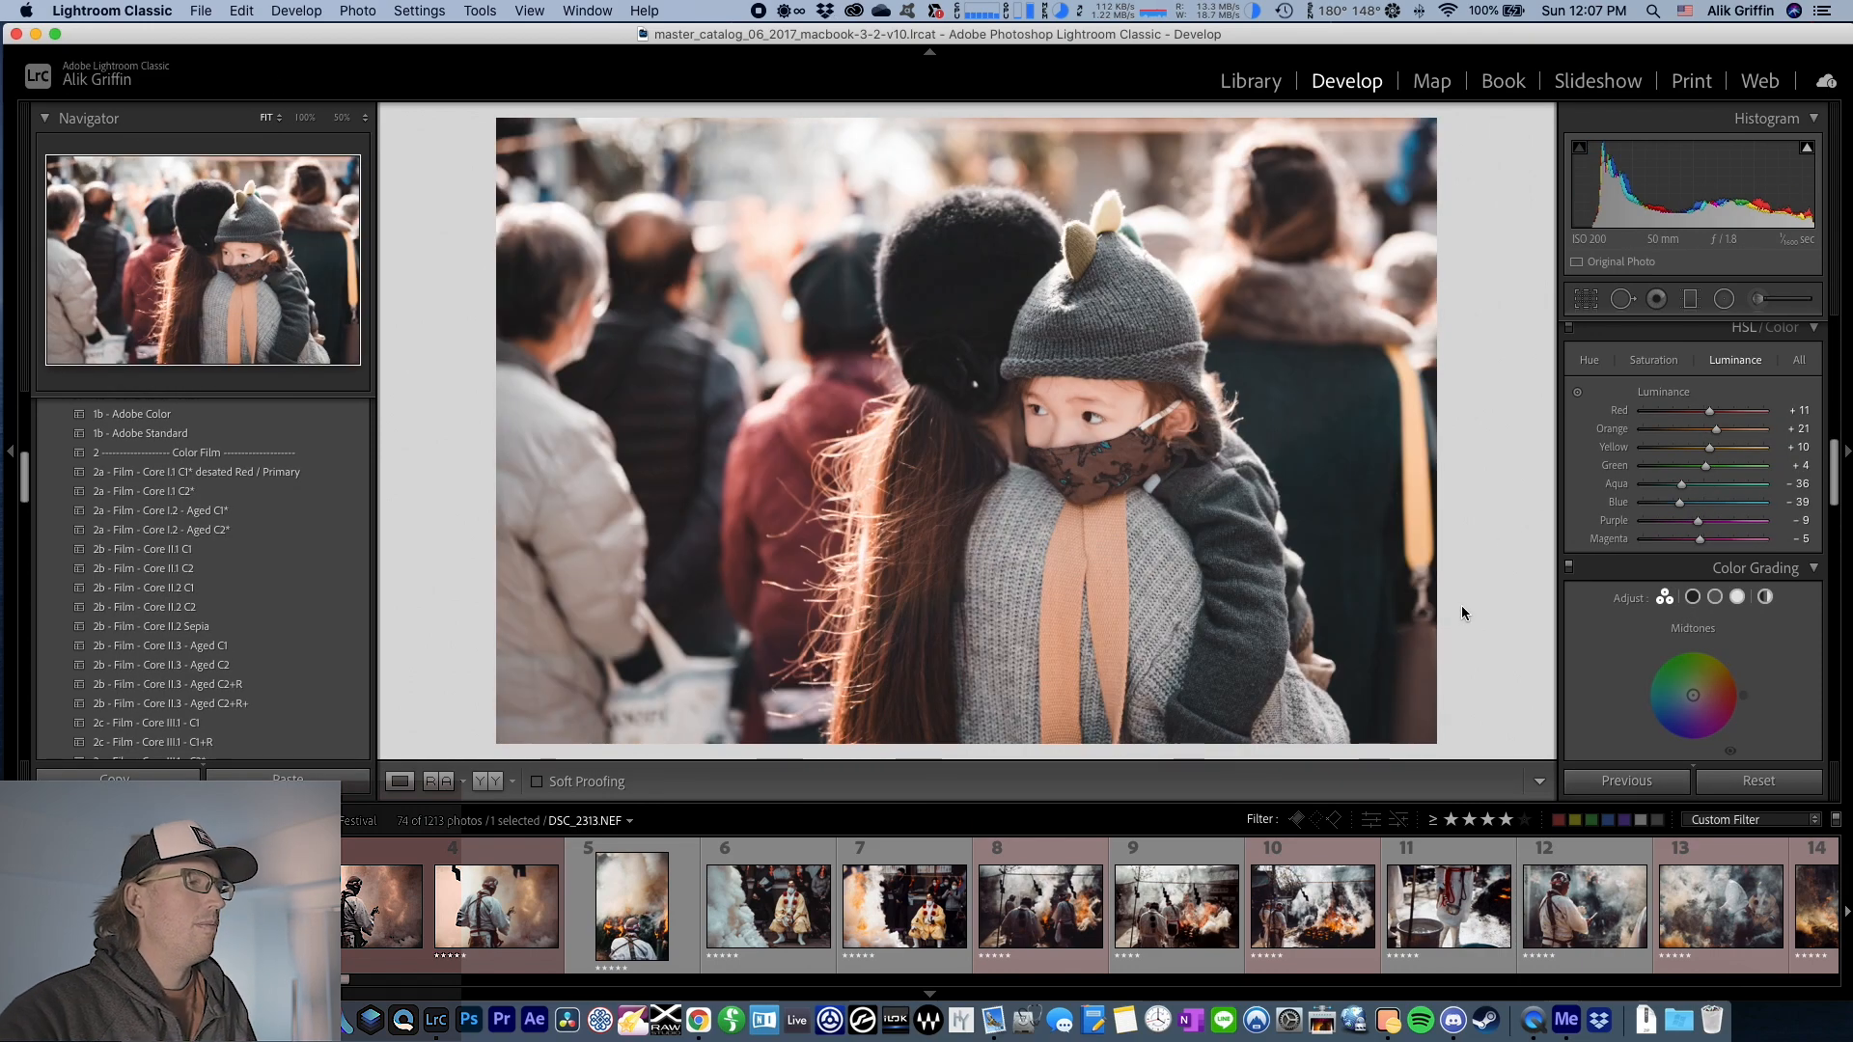
scroll(1660, 496, up, 10)
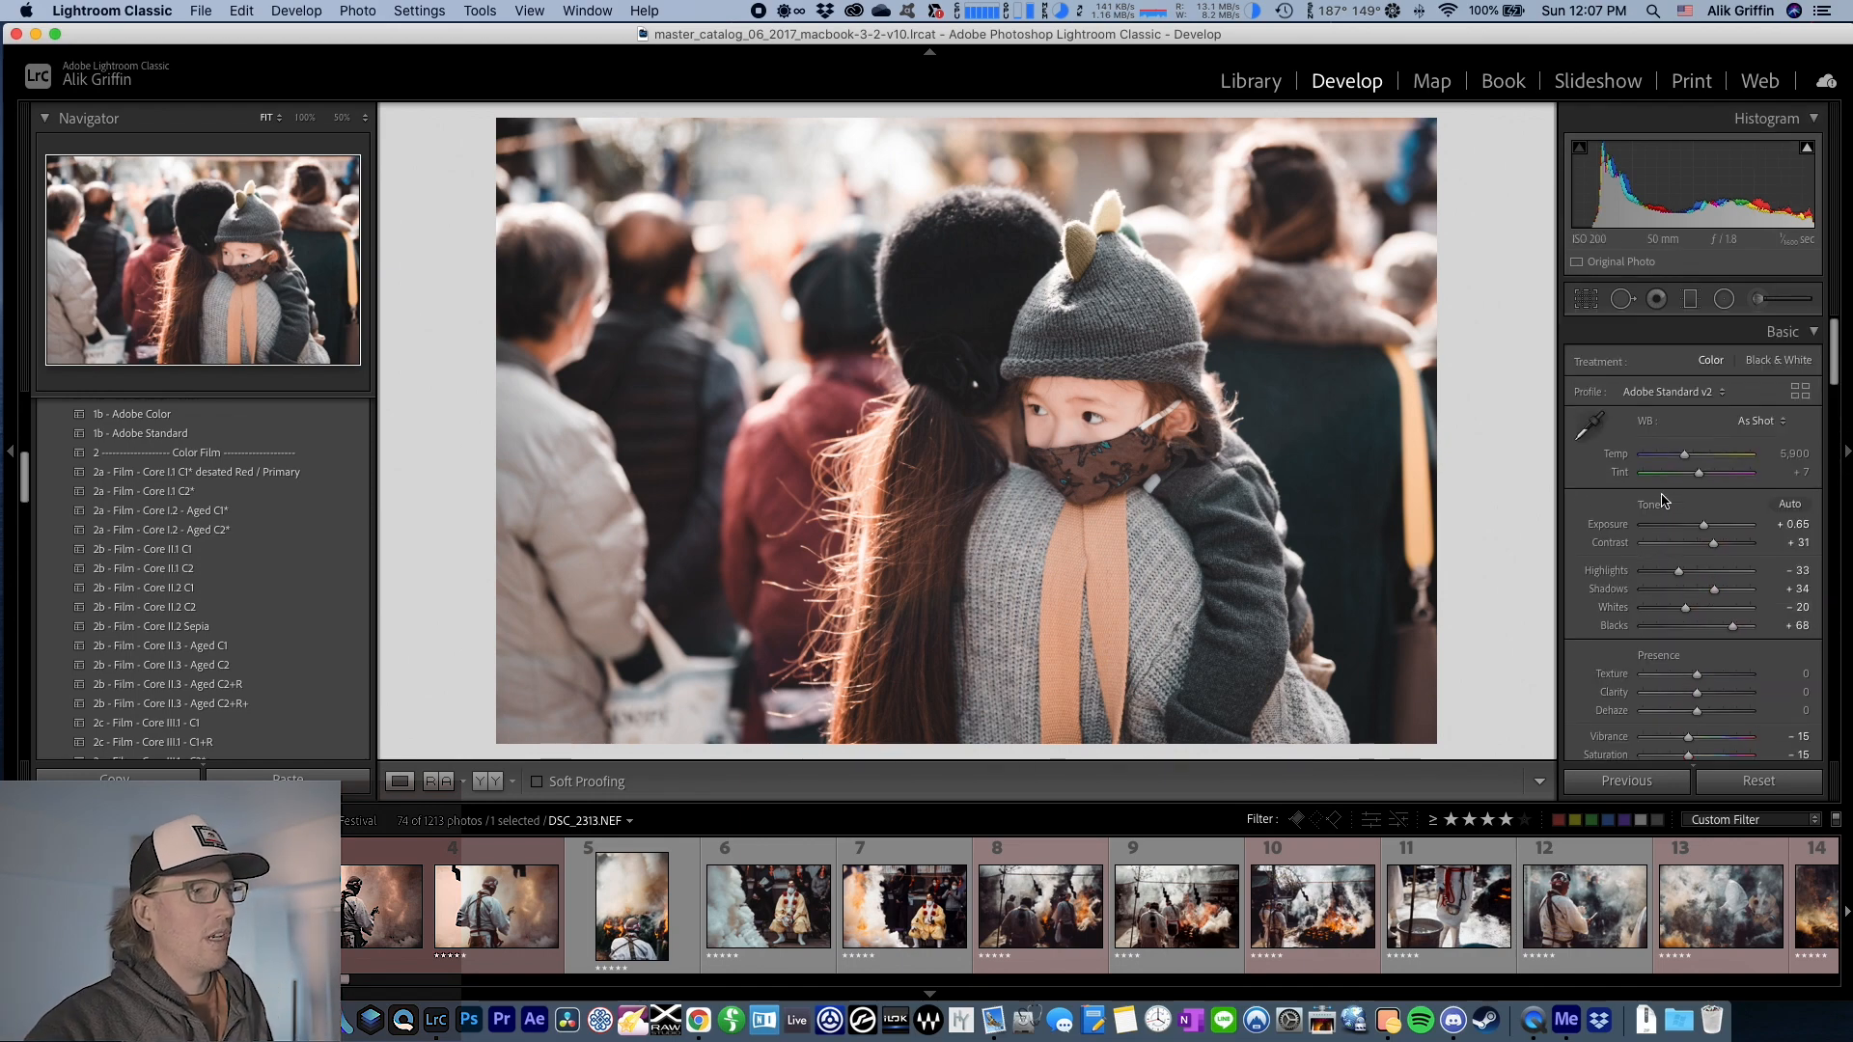
drag(1714, 542, 1698, 526)
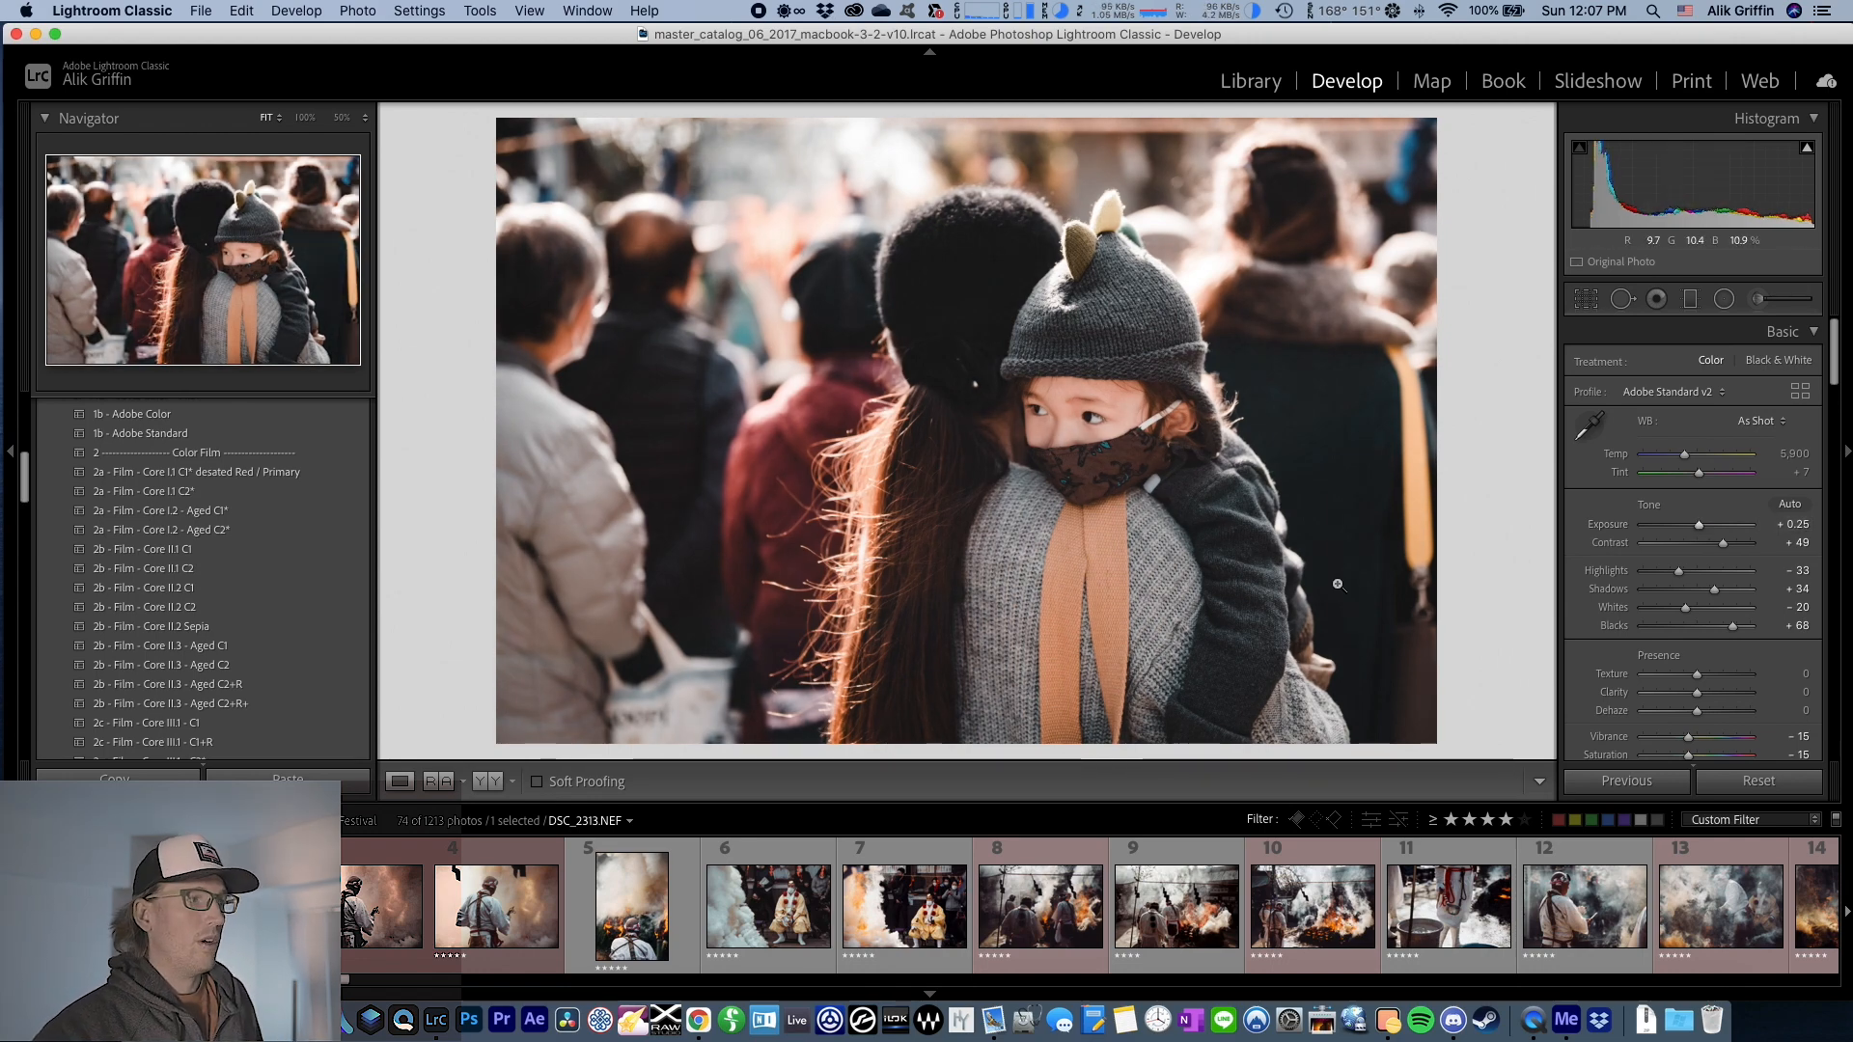
scroll(1833, 444, down, 15)
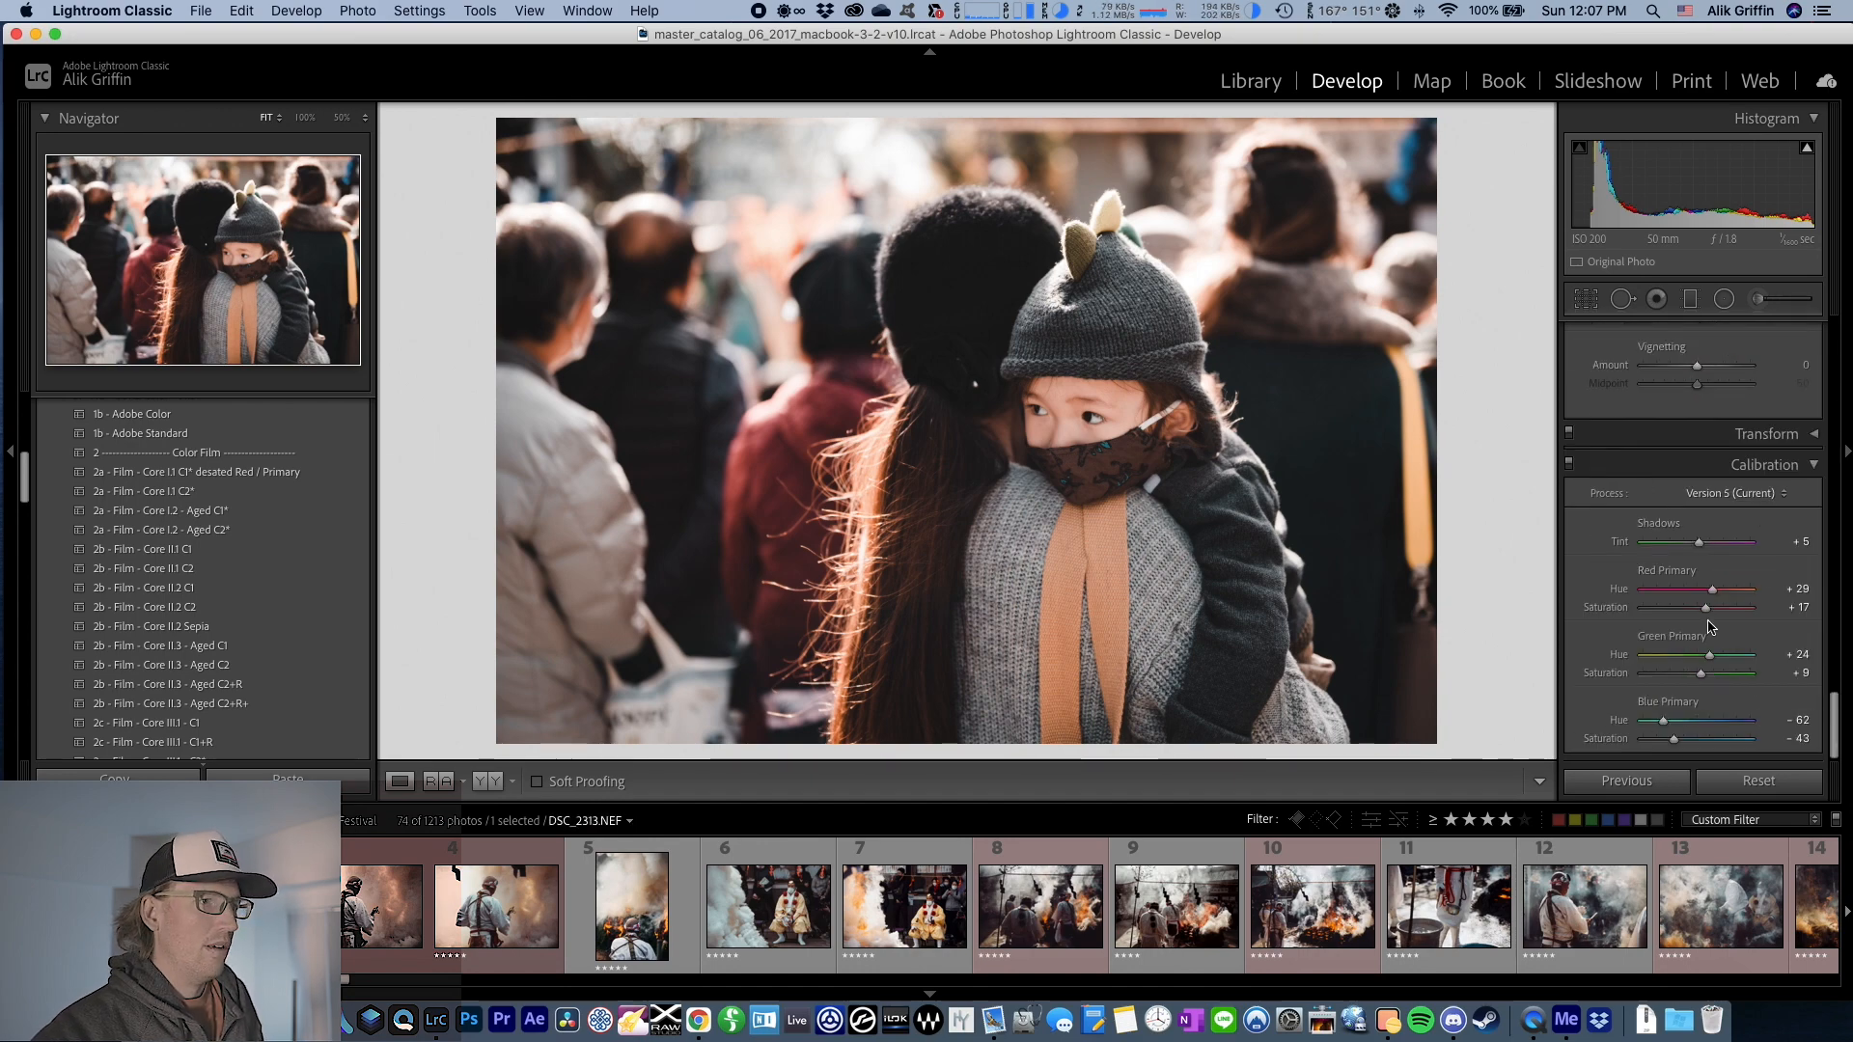
- Apply the previous settings to the coastal city skyline photo, and check its crop
key(Left)
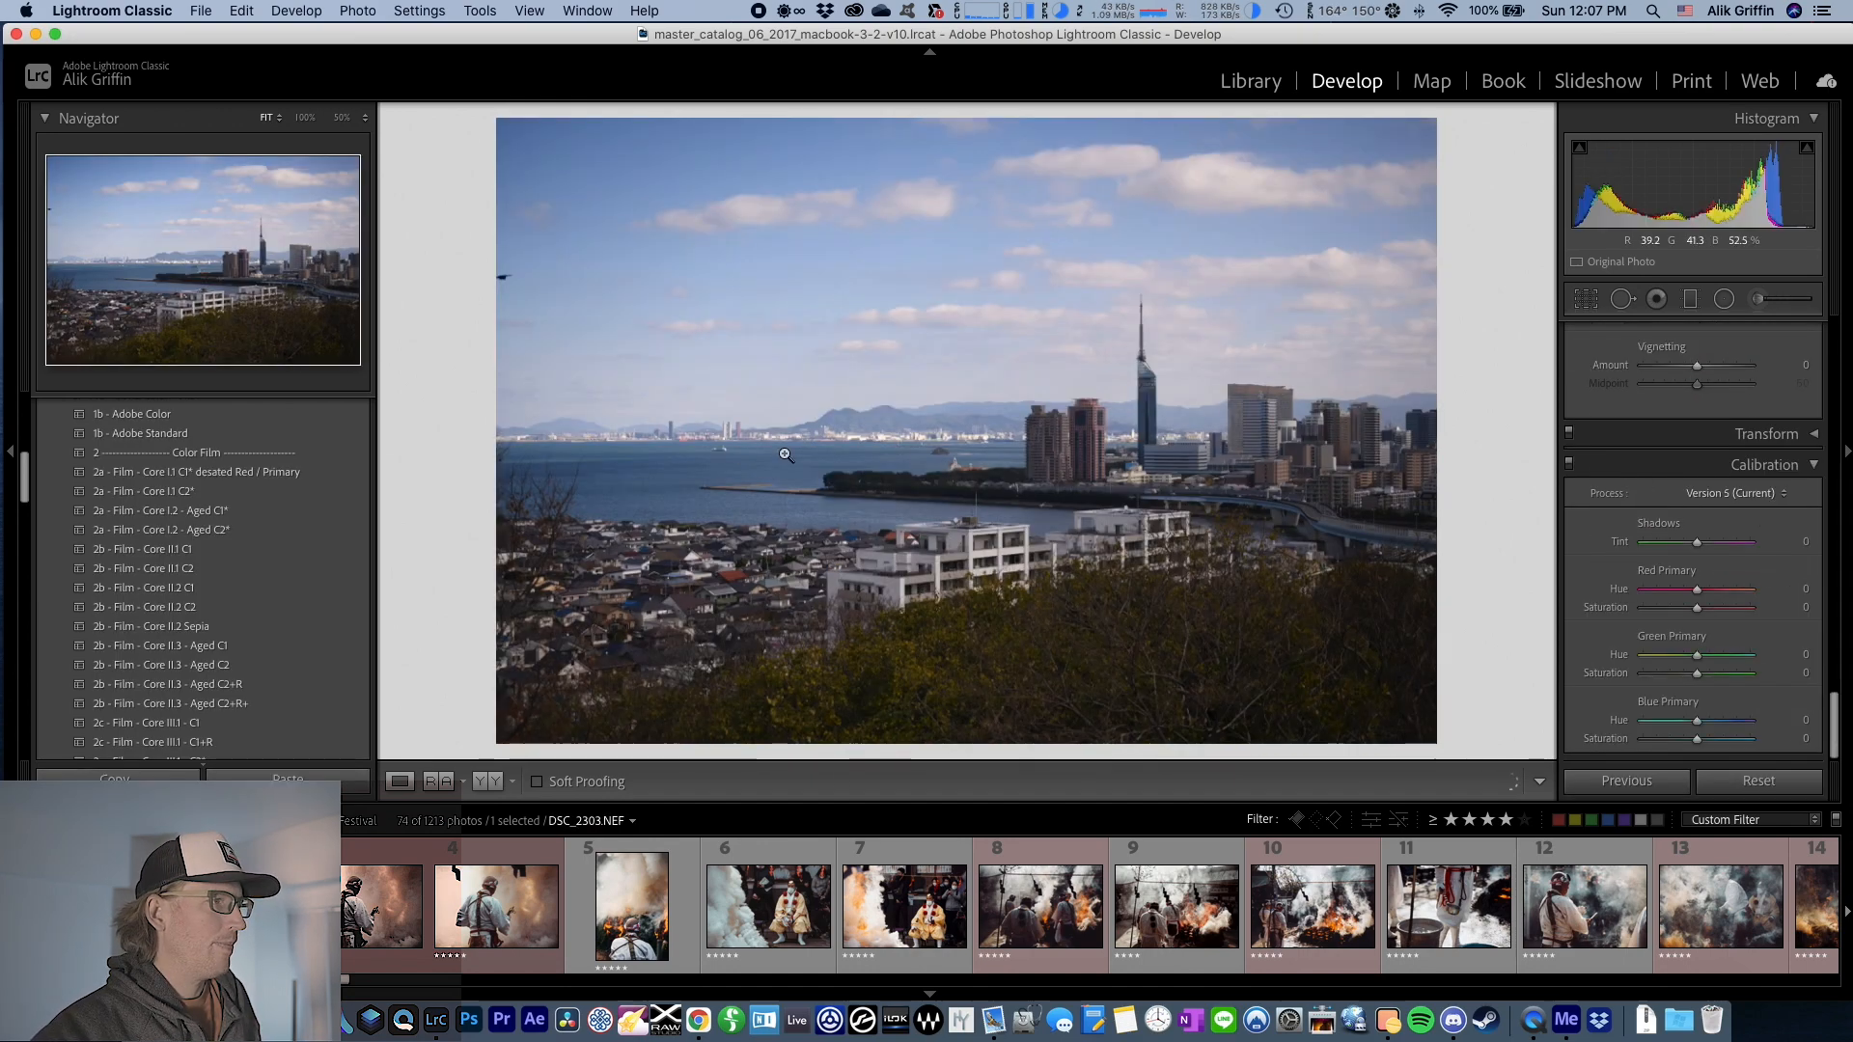
click(1611, 786)
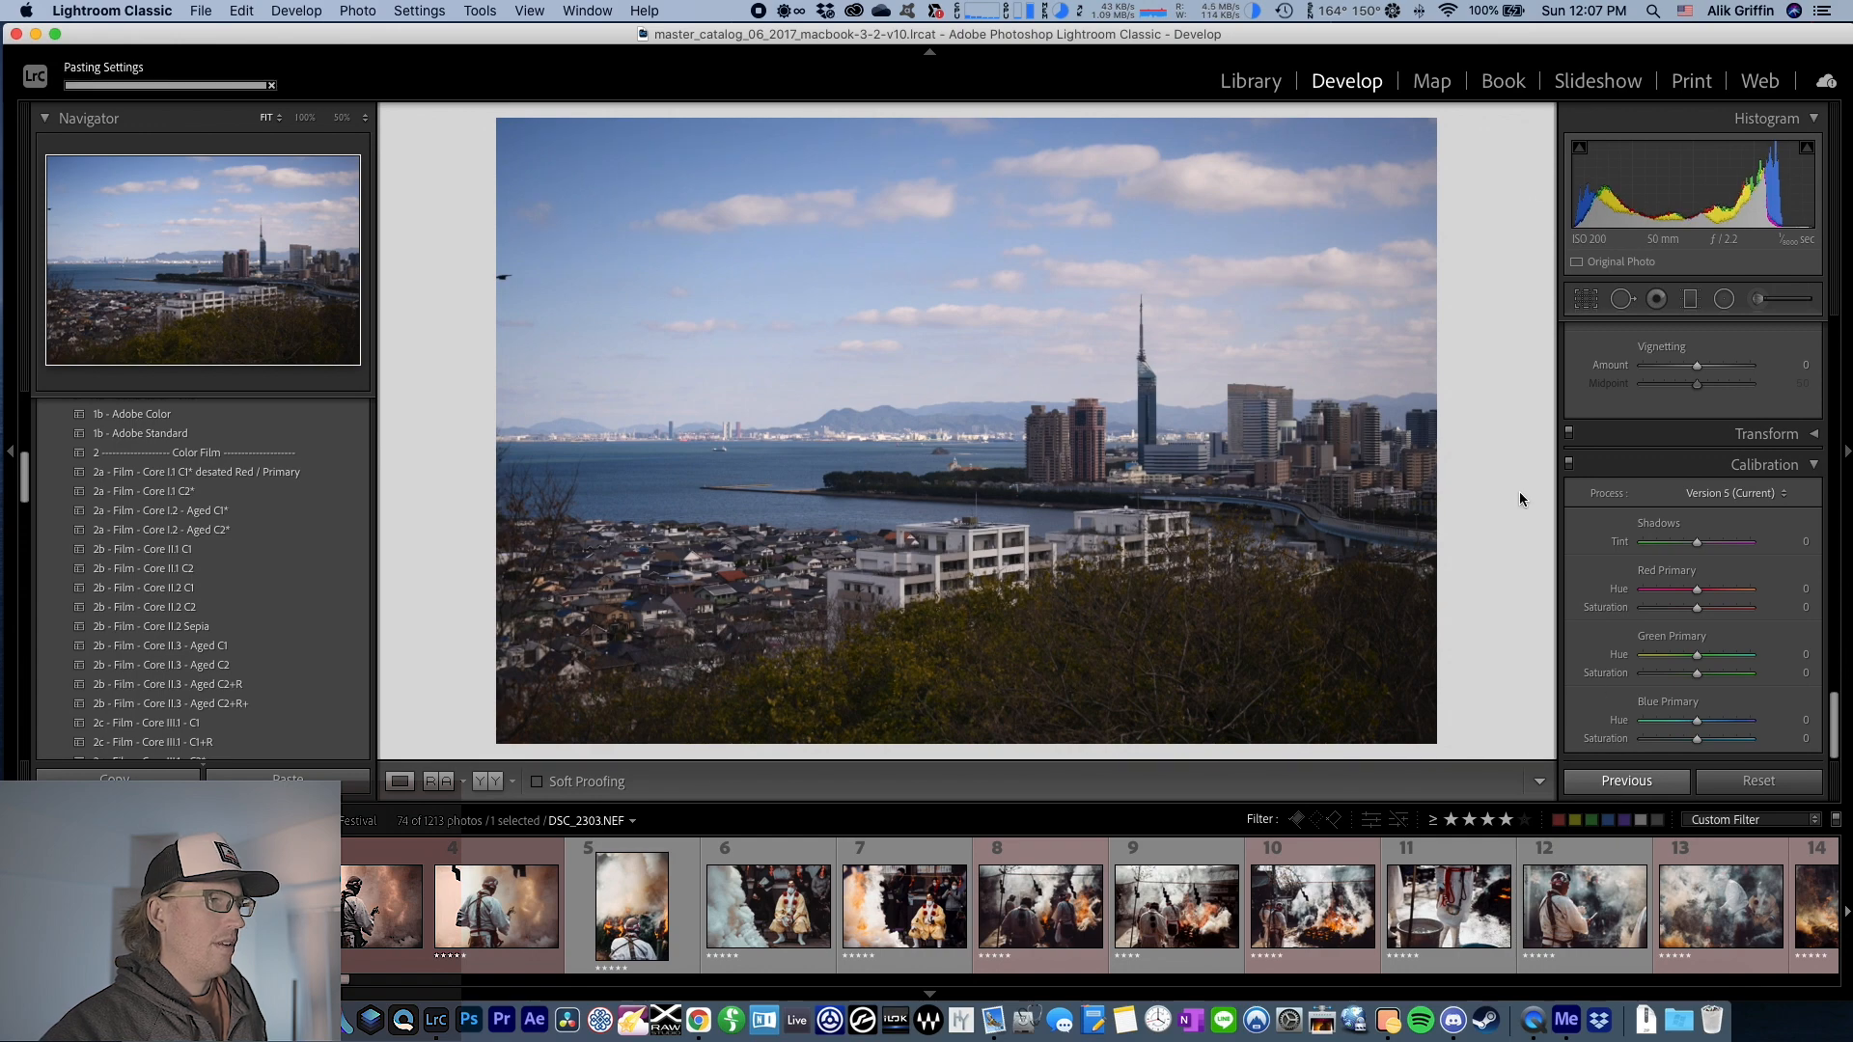
key(r)
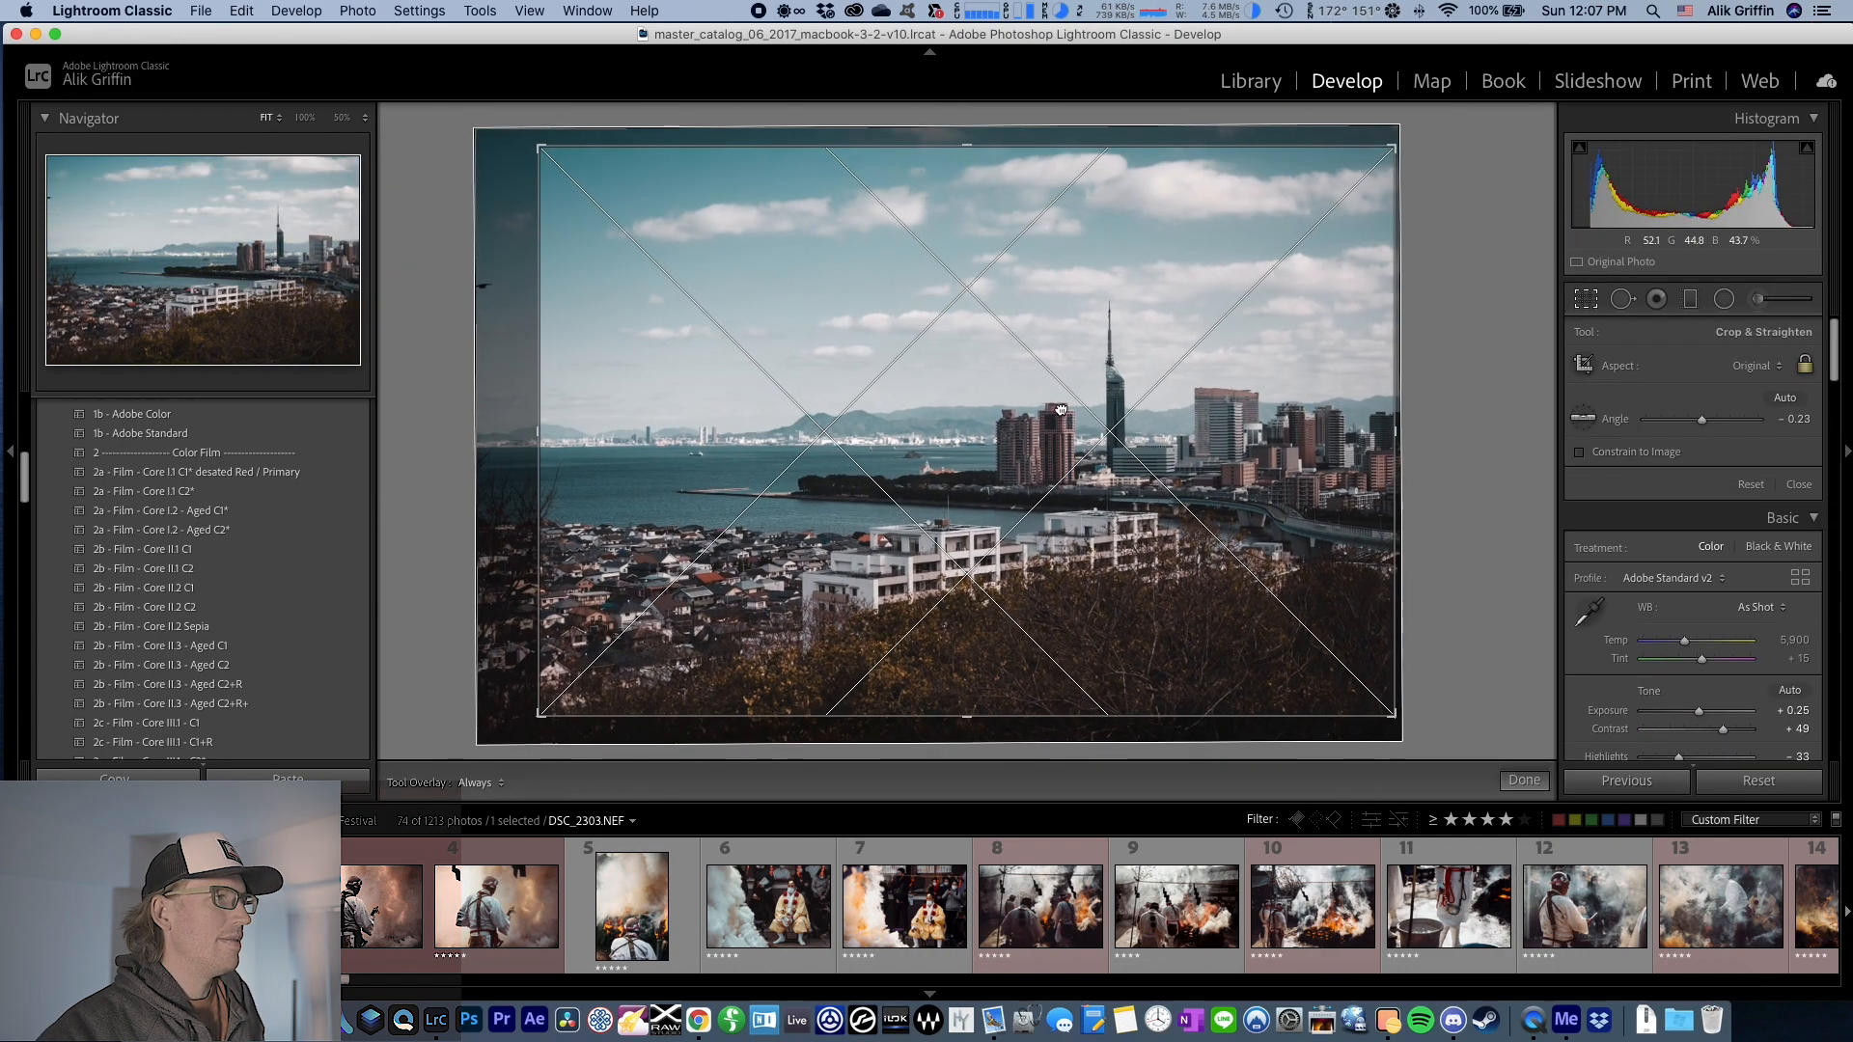
click(1525, 780)
- Set the skyline photo's Temp to 6,038, Tint to +3 and Exposure to +0.40, and lower the tone curve's white point to 255/243
scroll(1637, 572, down, 5)
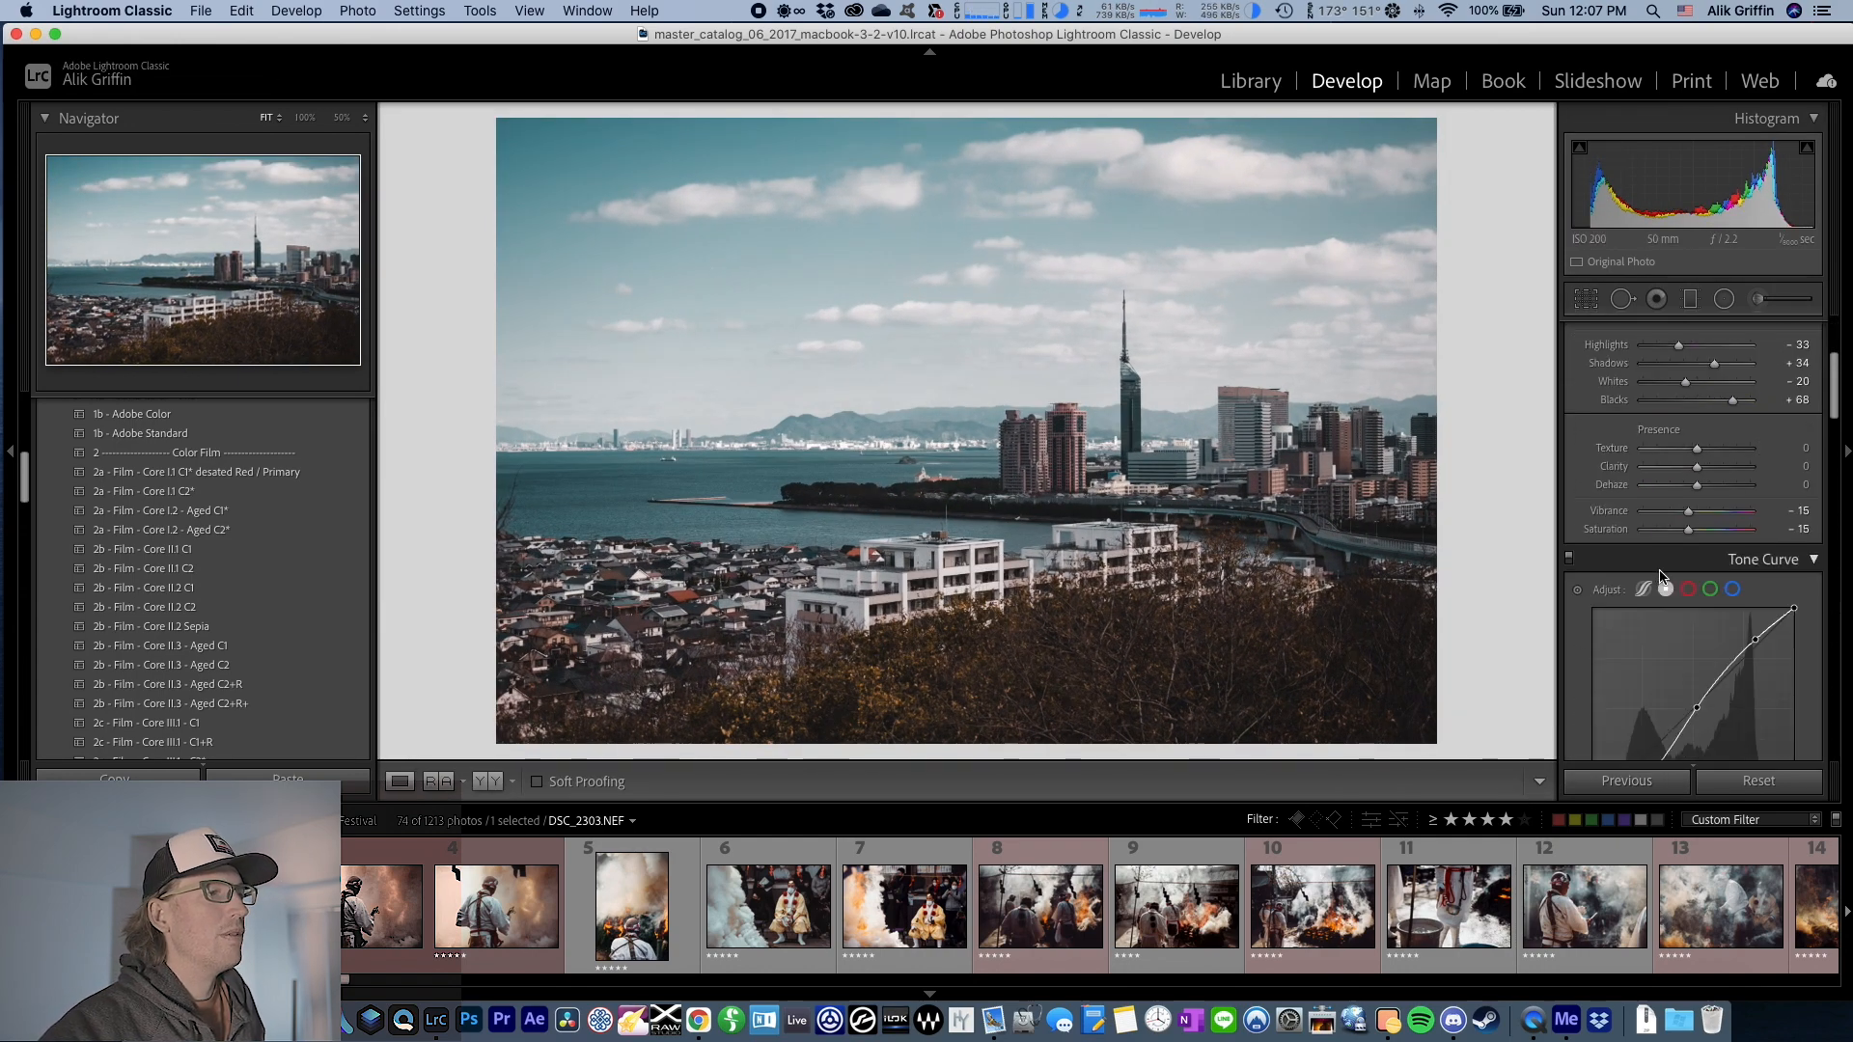
scroll(1638, 572, up, 4)
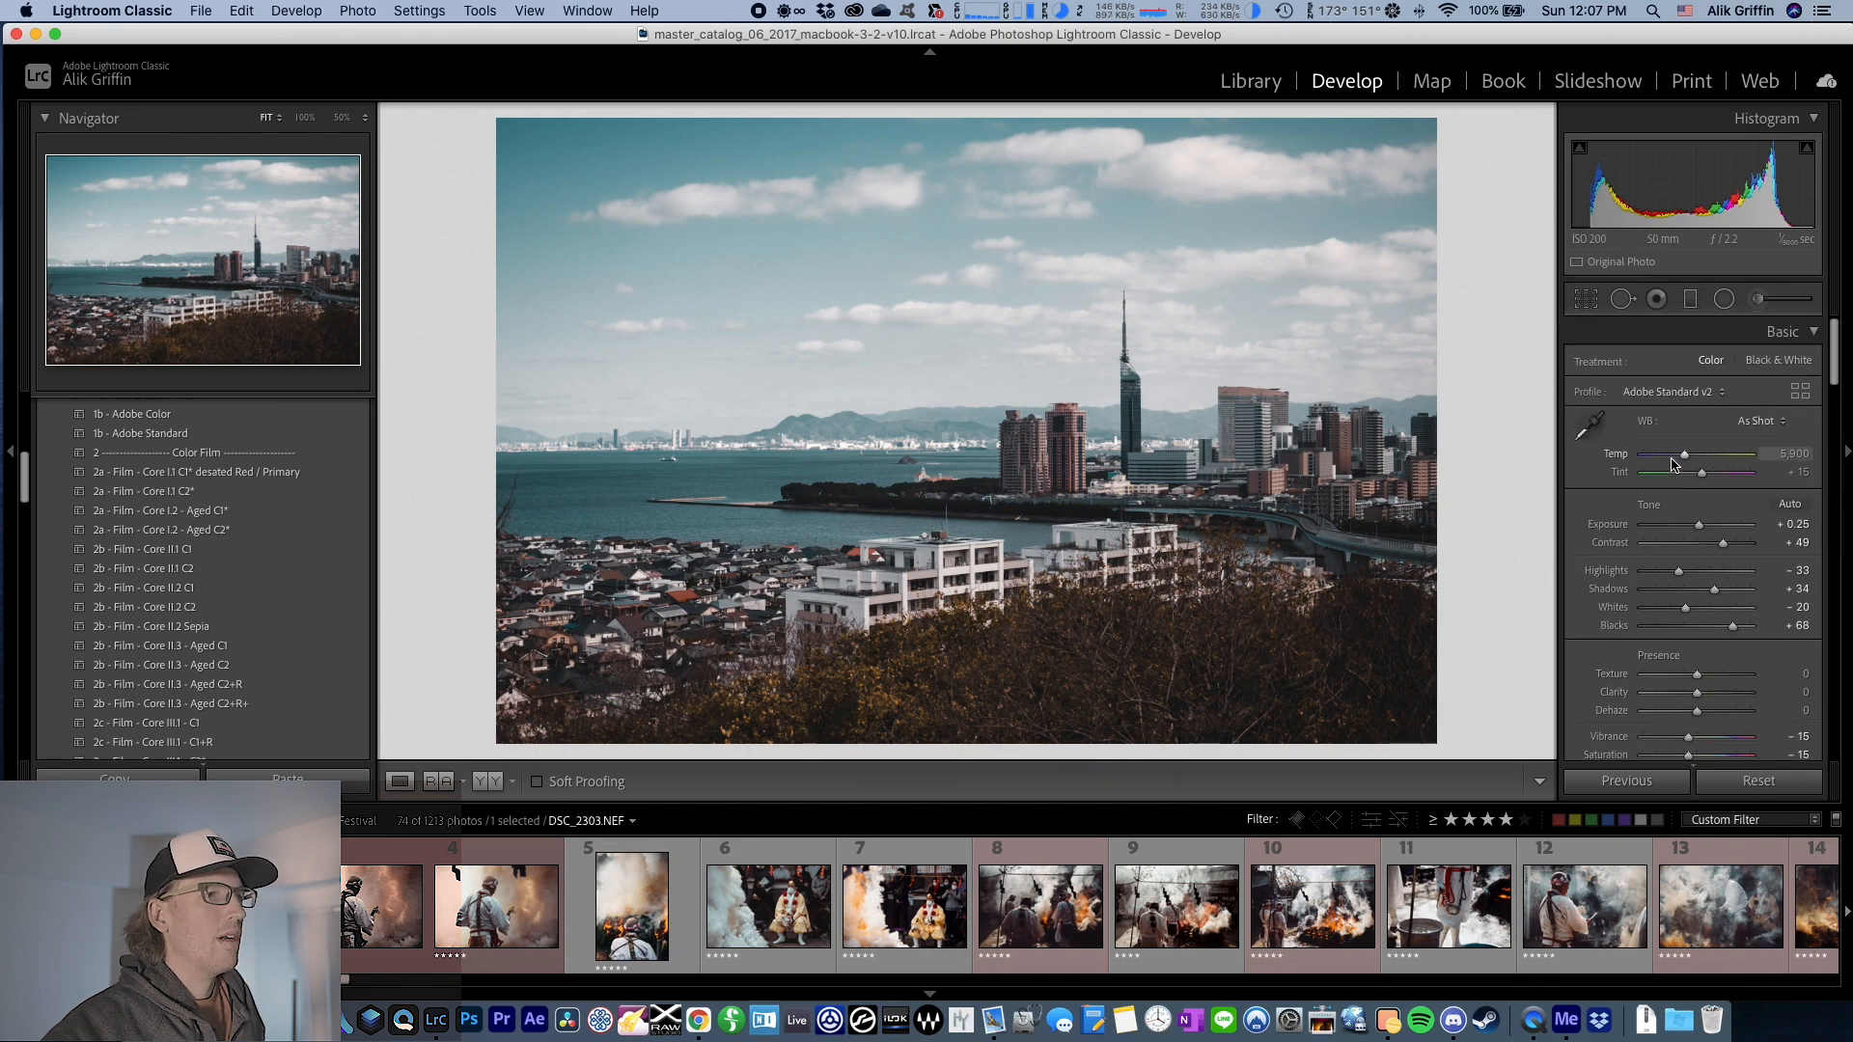
drag(1684, 457, 1700, 480)
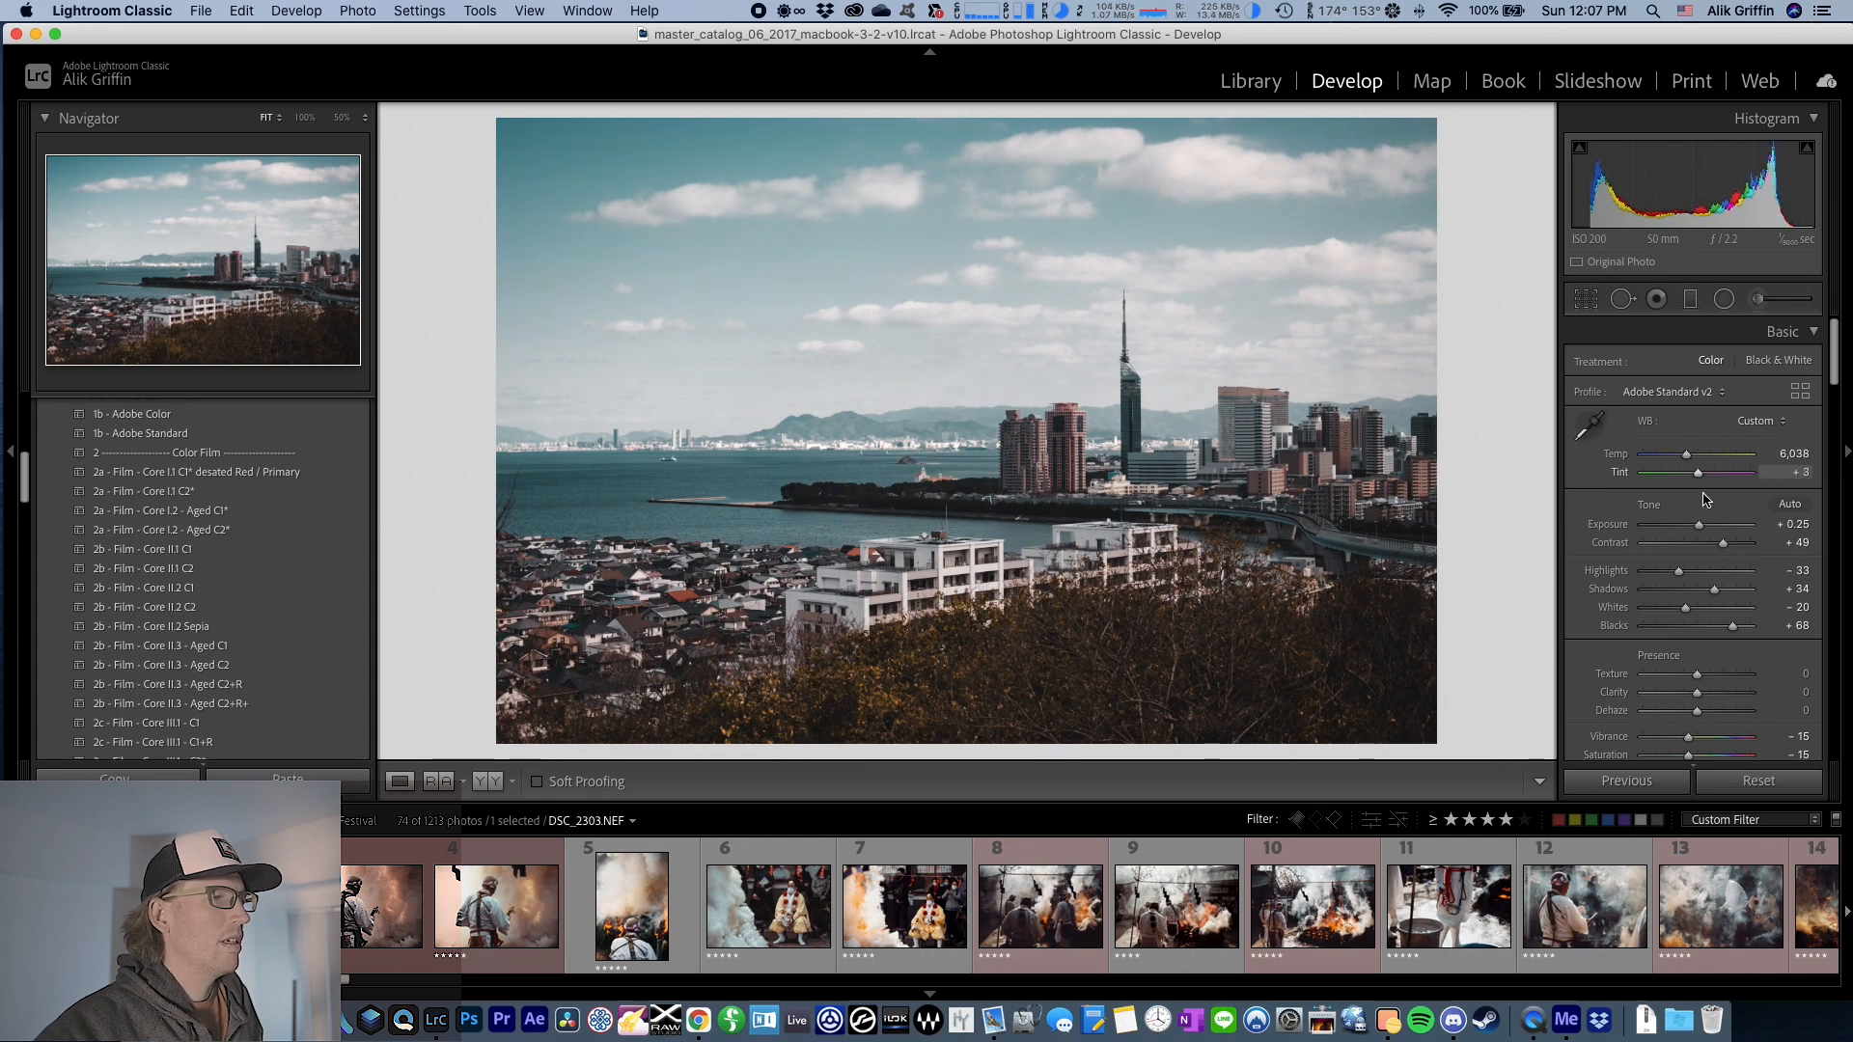
drag(1699, 526, 1703, 529)
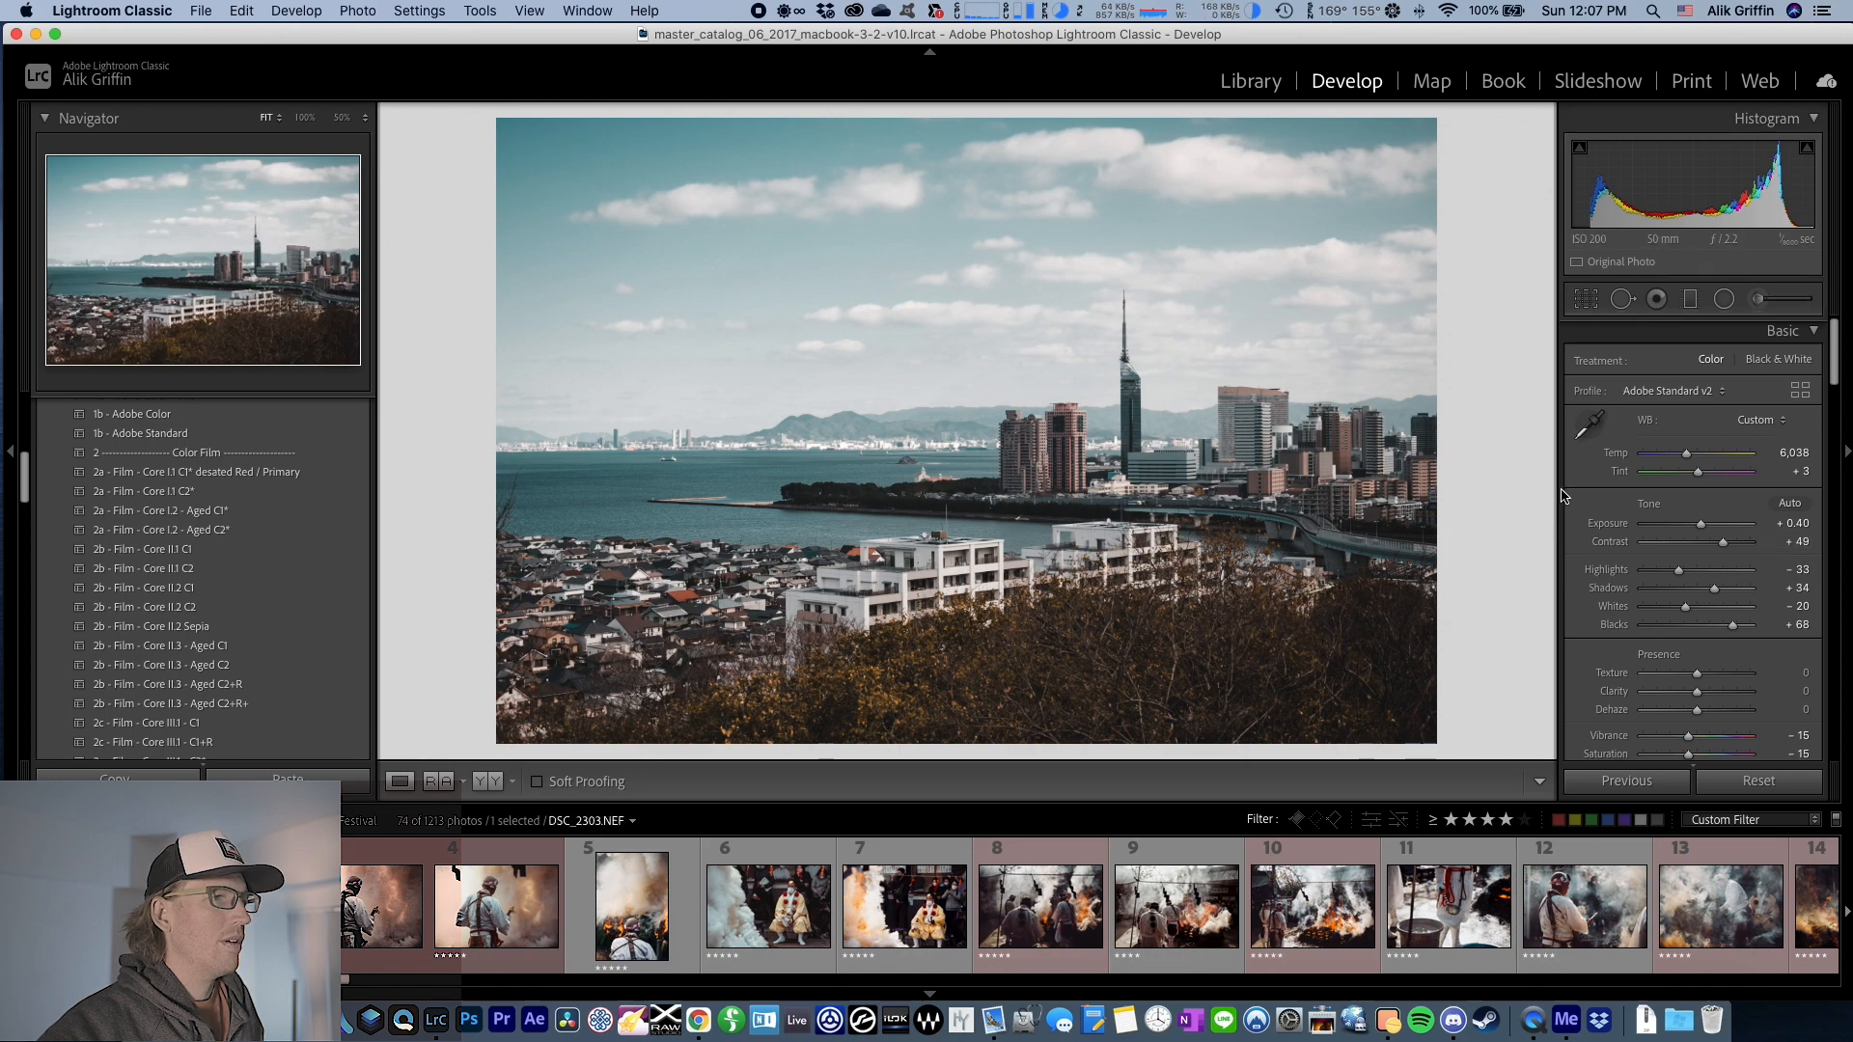
scroll(1640, 497, down, 6)
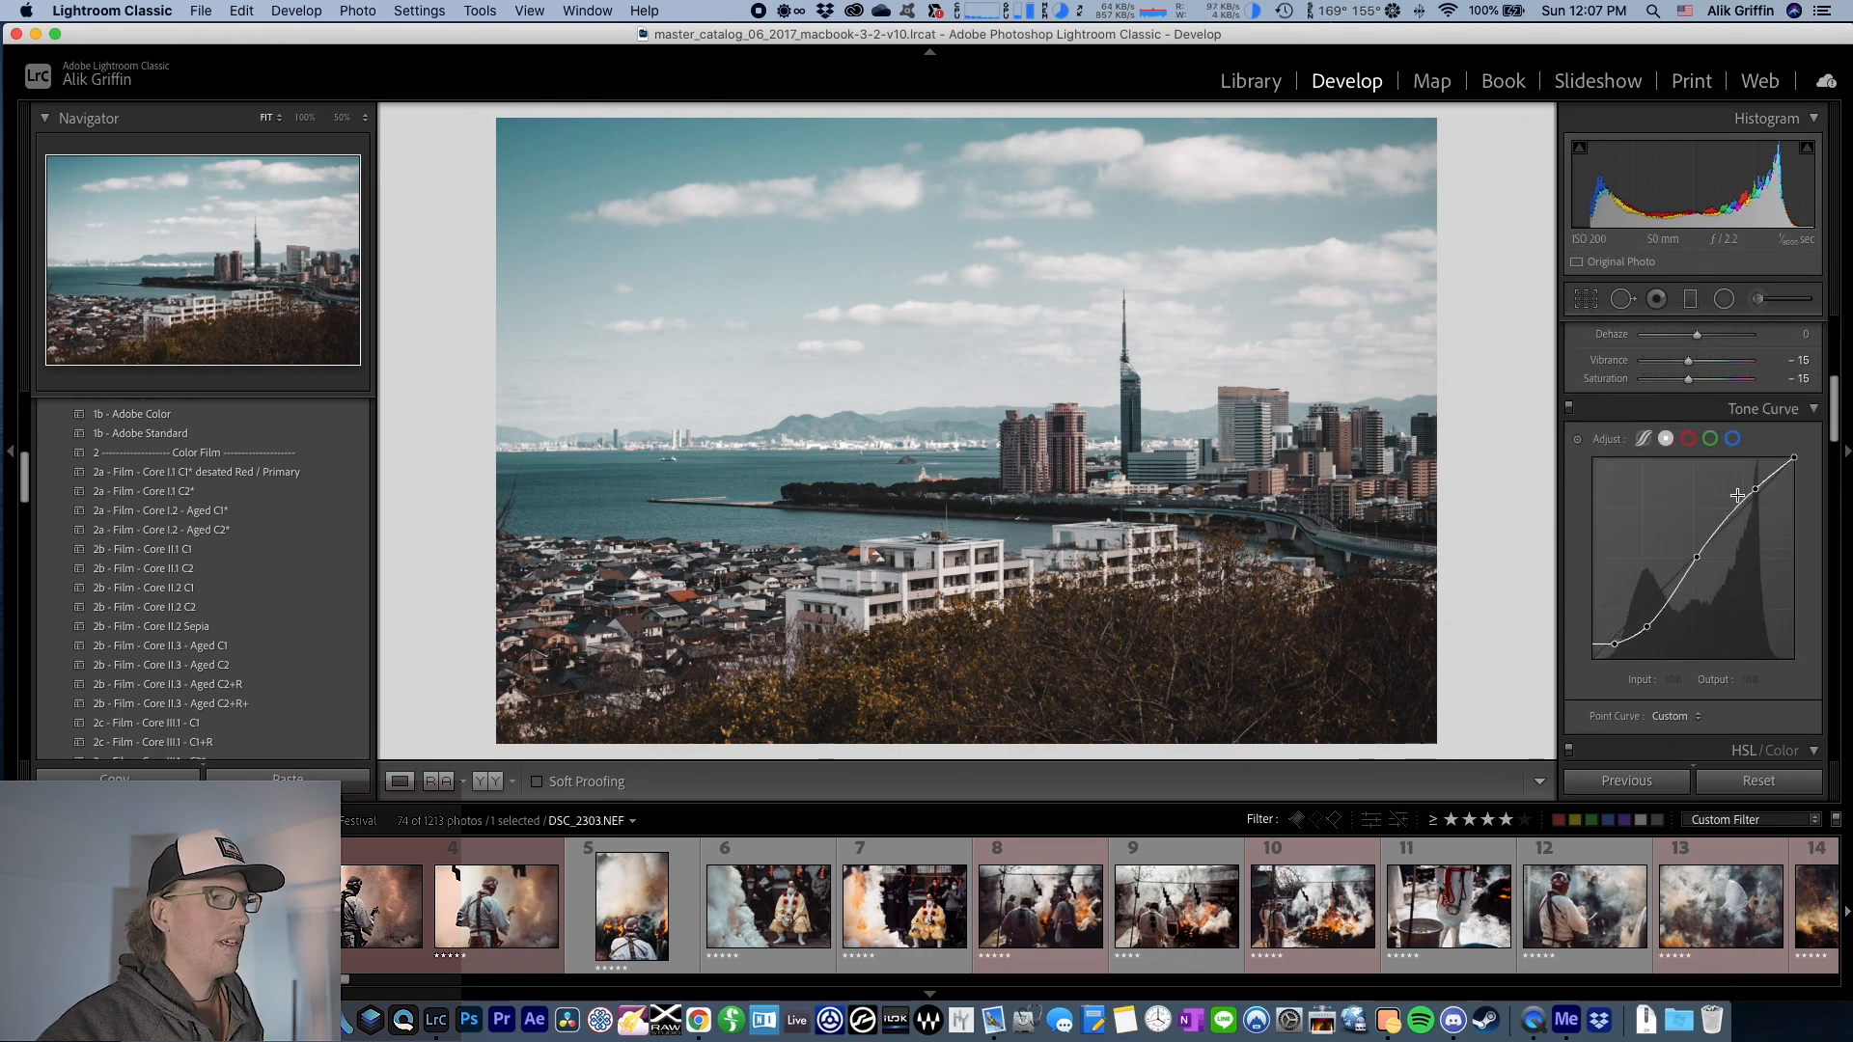
drag(1797, 462, 1809, 471)
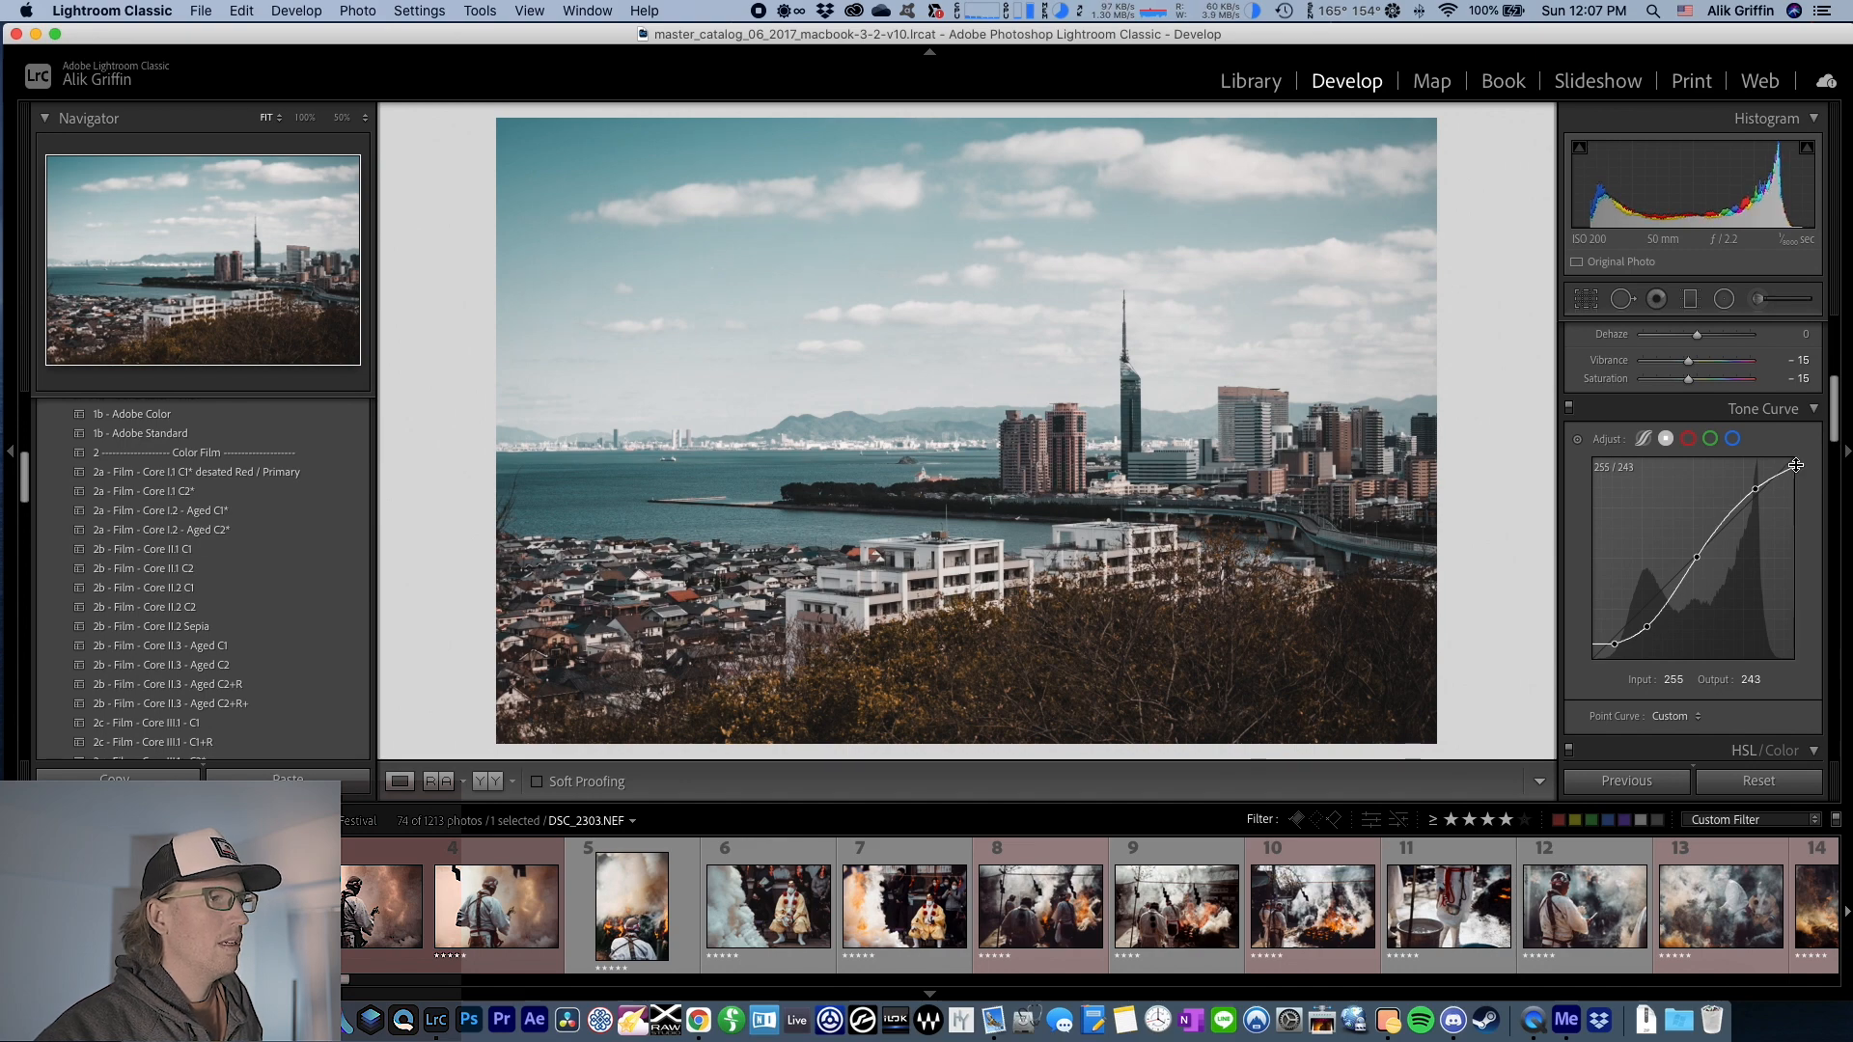
- Apply the previous settings to photo 72, the bonfire in front of the tiled wall, and reset its crop
scroll(1289, 842, right, 10)
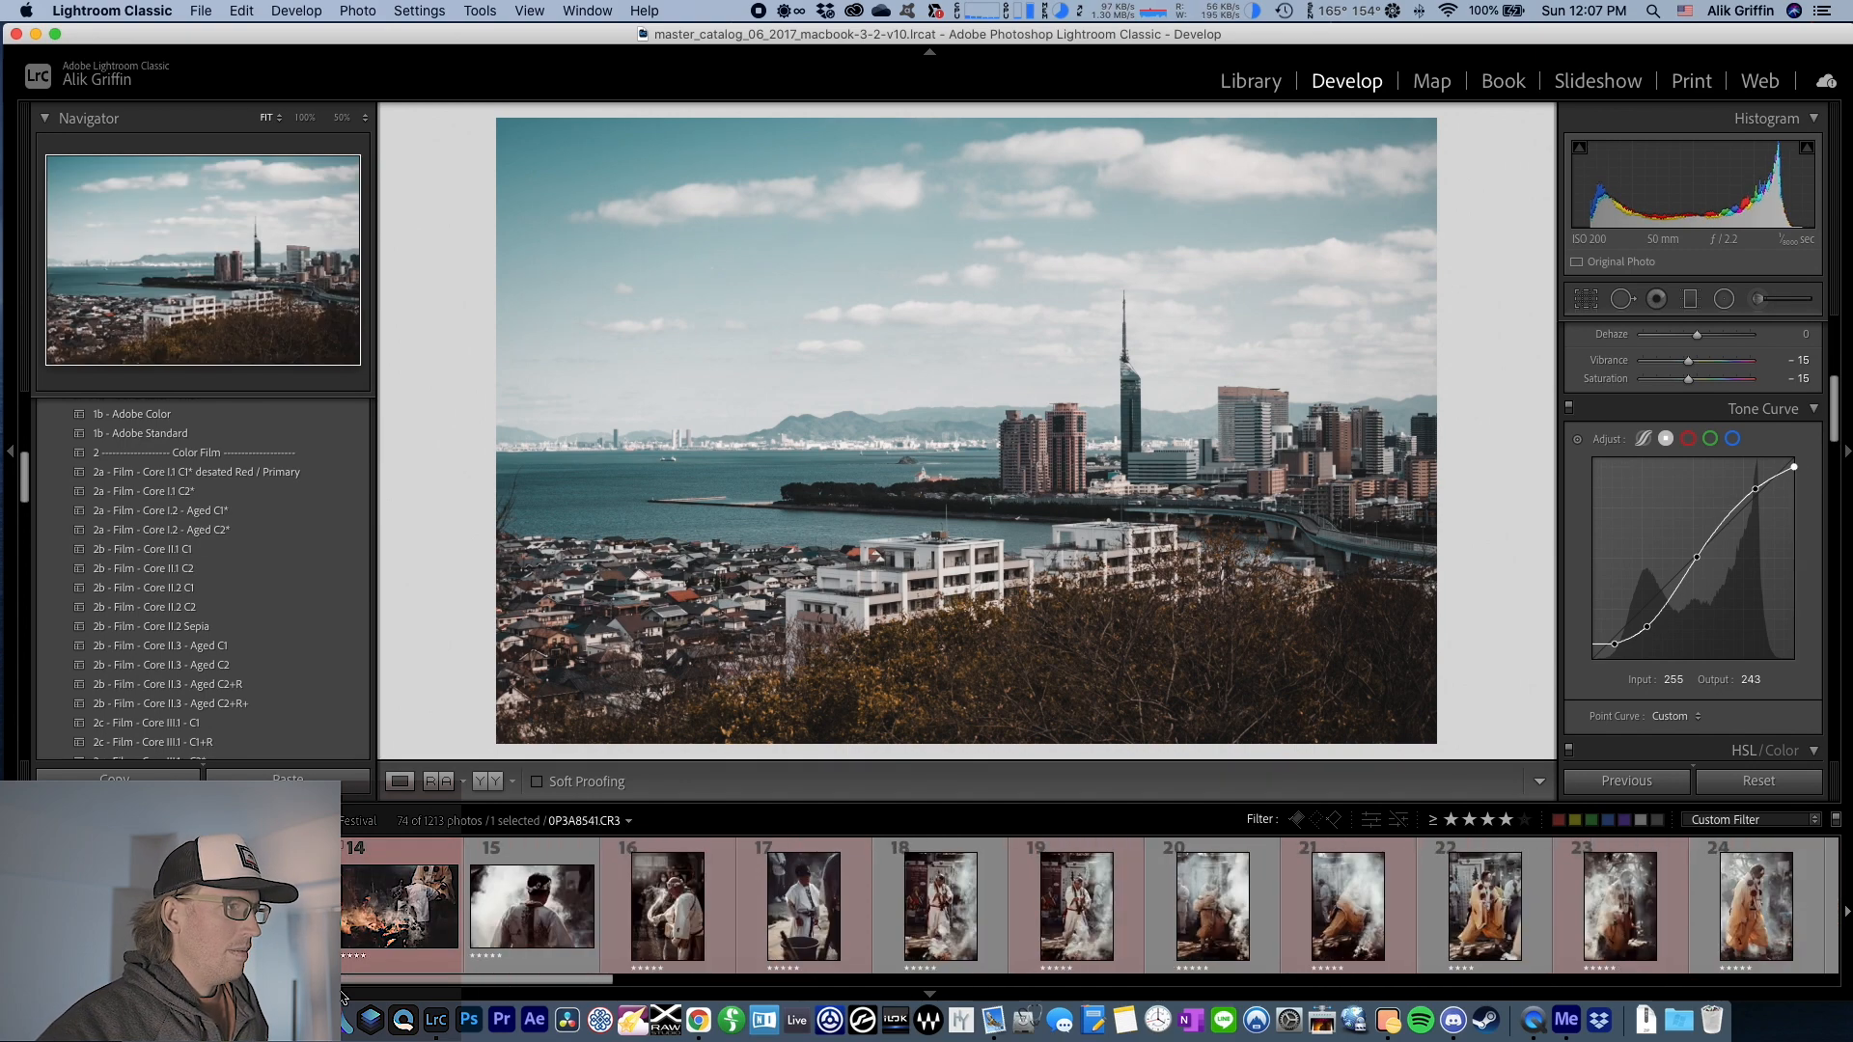
drag(443, 982, 1679, 981)
scroll(1440, 915, left, 3)
scroll(1544, 928, right, 3)
click(1542, 931)
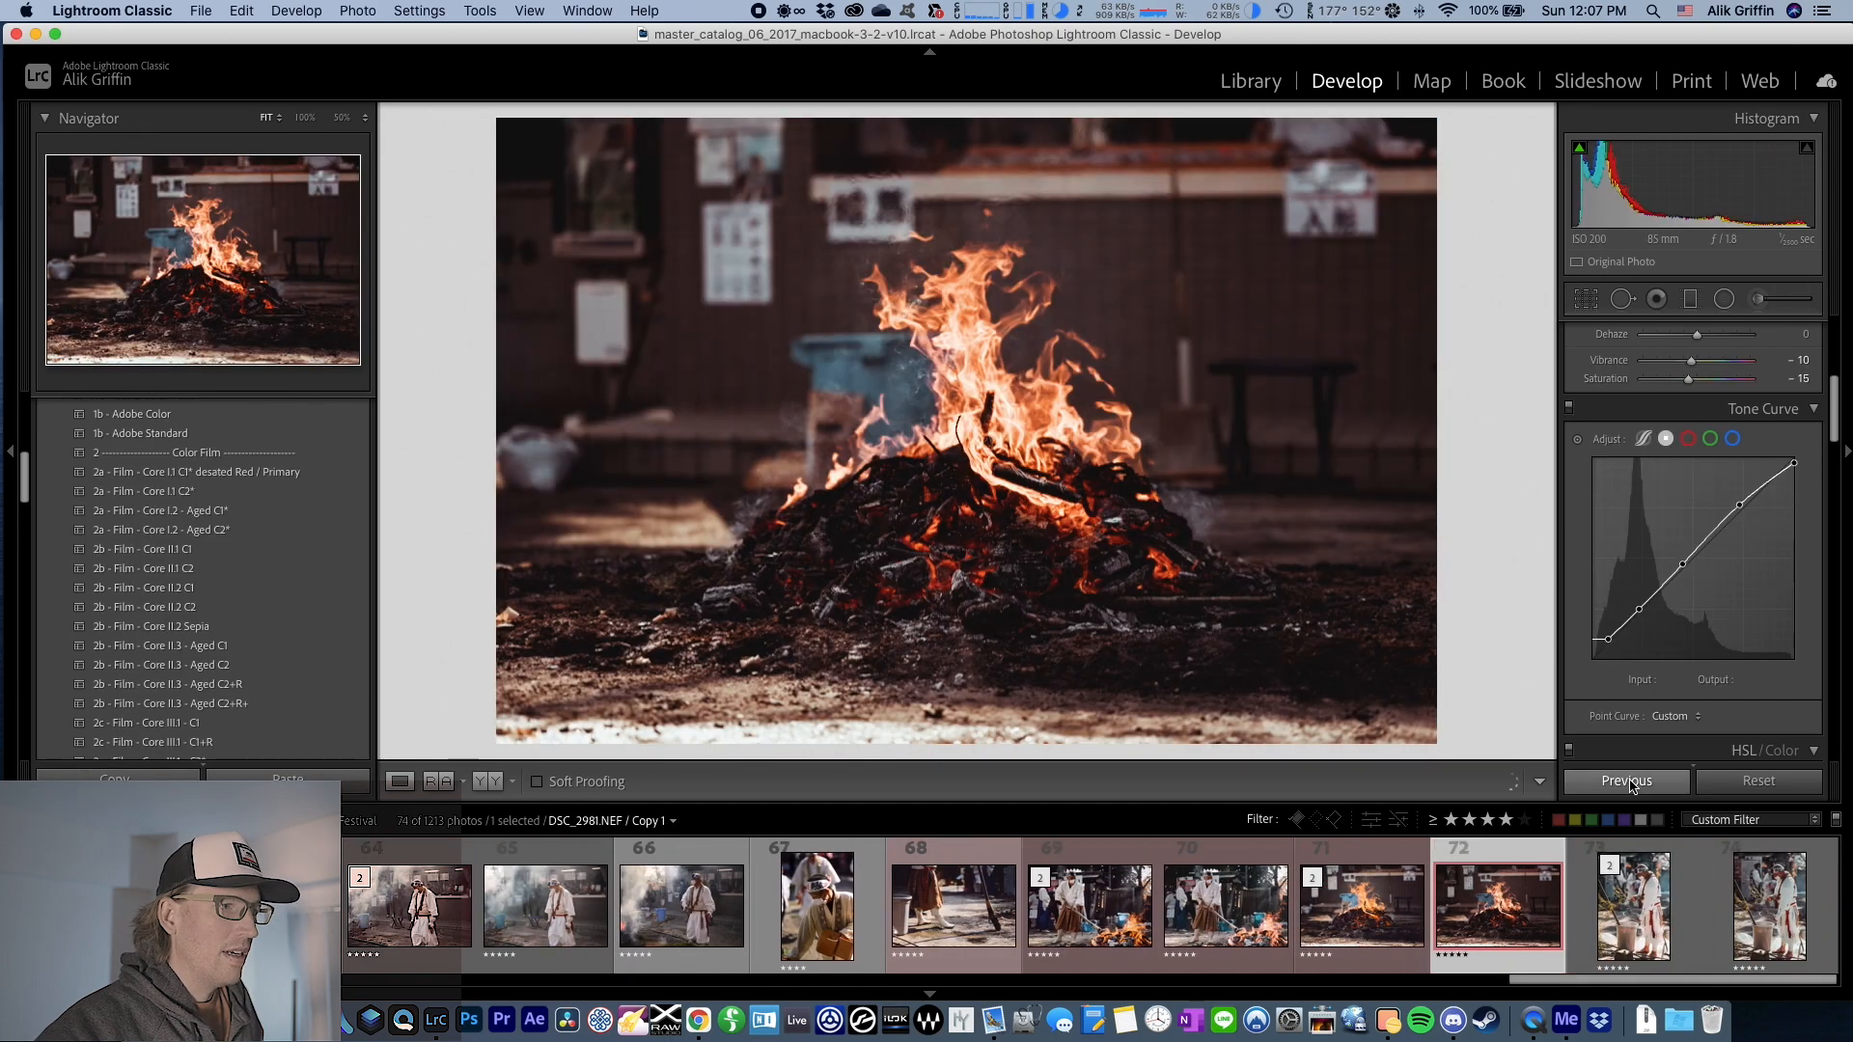
click(1628, 782)
key(r)
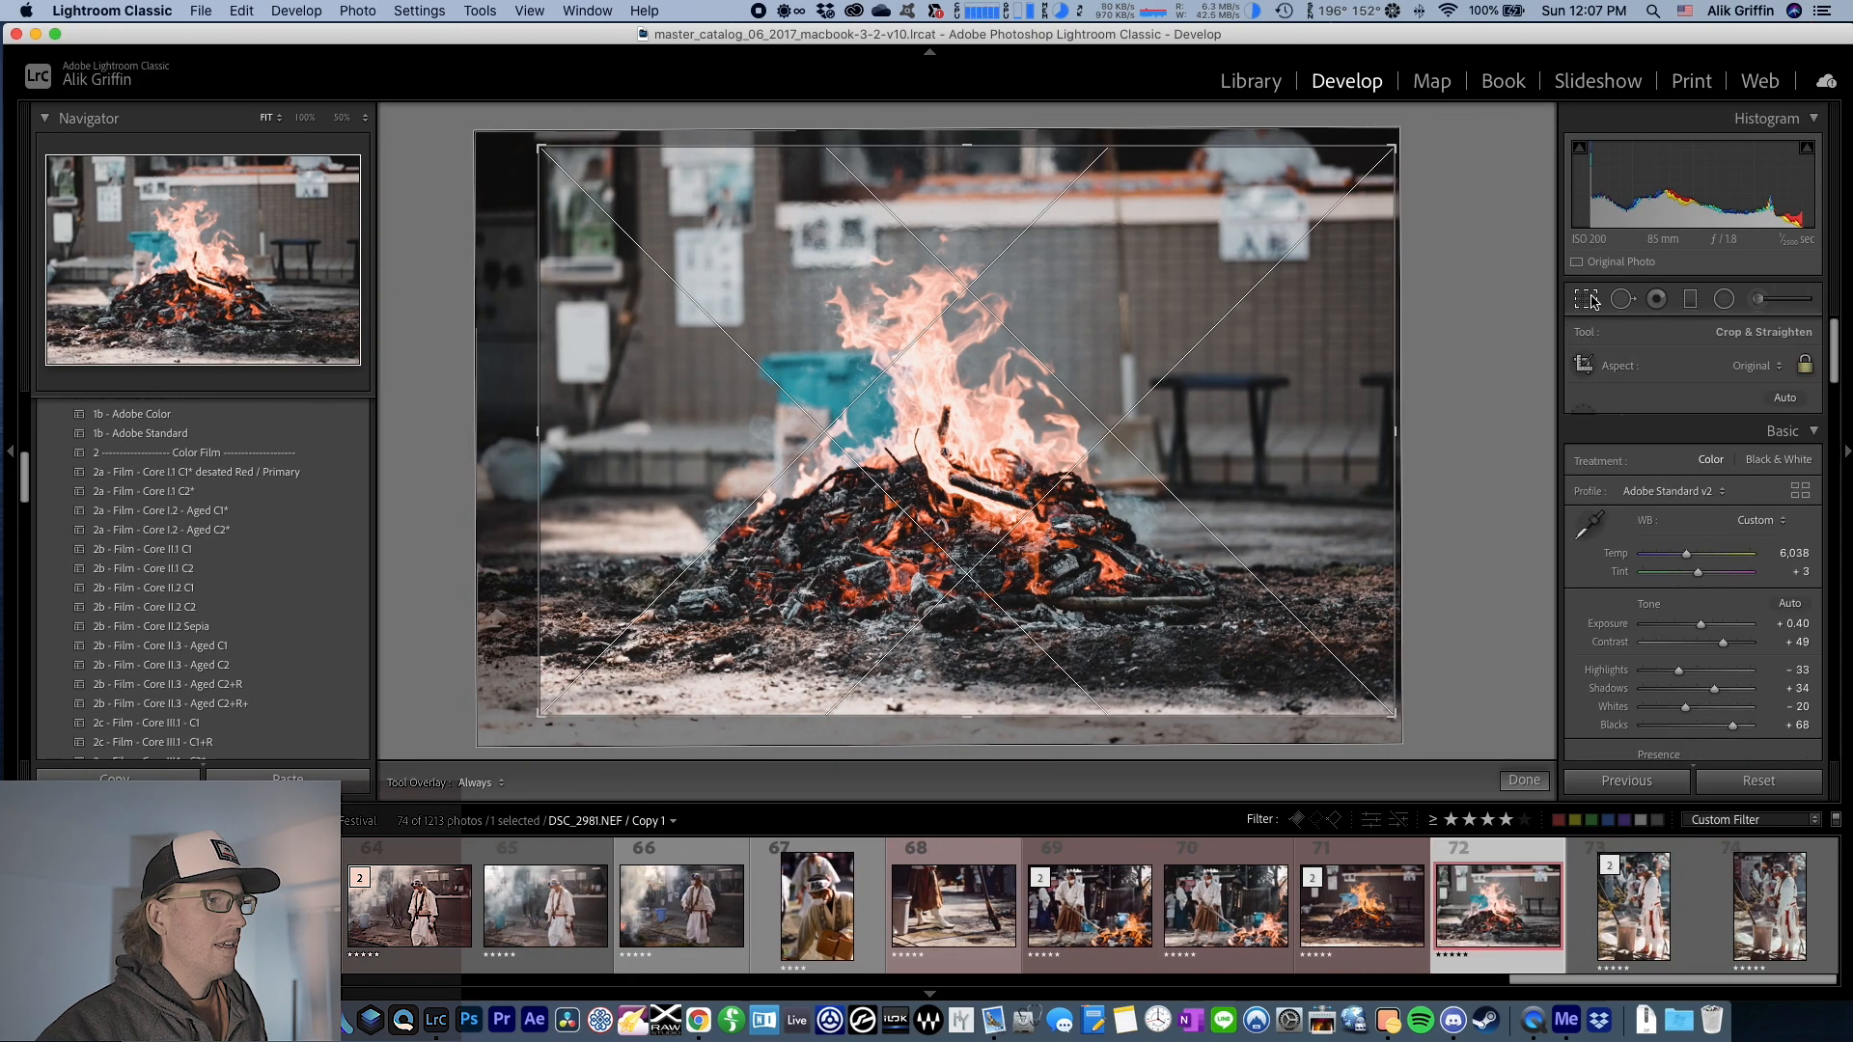
click(1742, 481)
click(1522, 782)
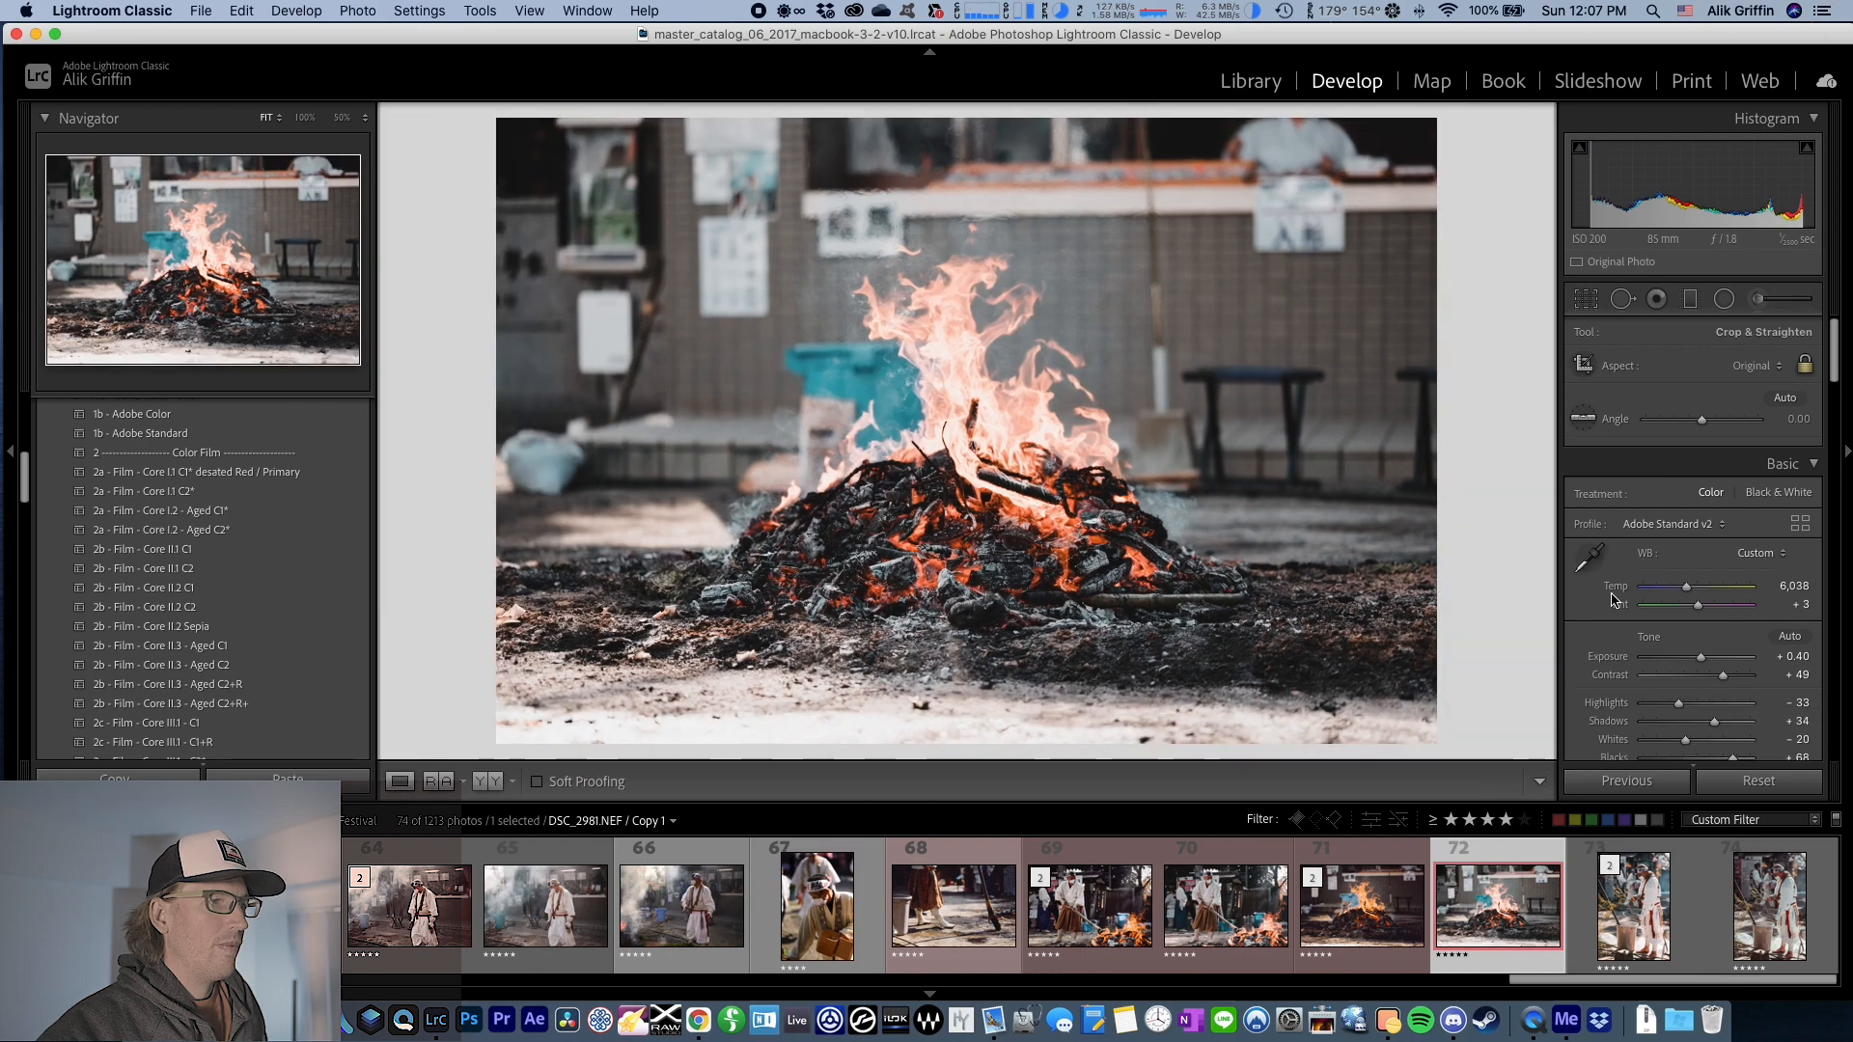
- Set the bonfire photo's Temp to 7,382, Exposure to -0.25 and Contrast to +53
drag(1687, 453, 1695, 461)
drag(1701, 524, 1694, 528)
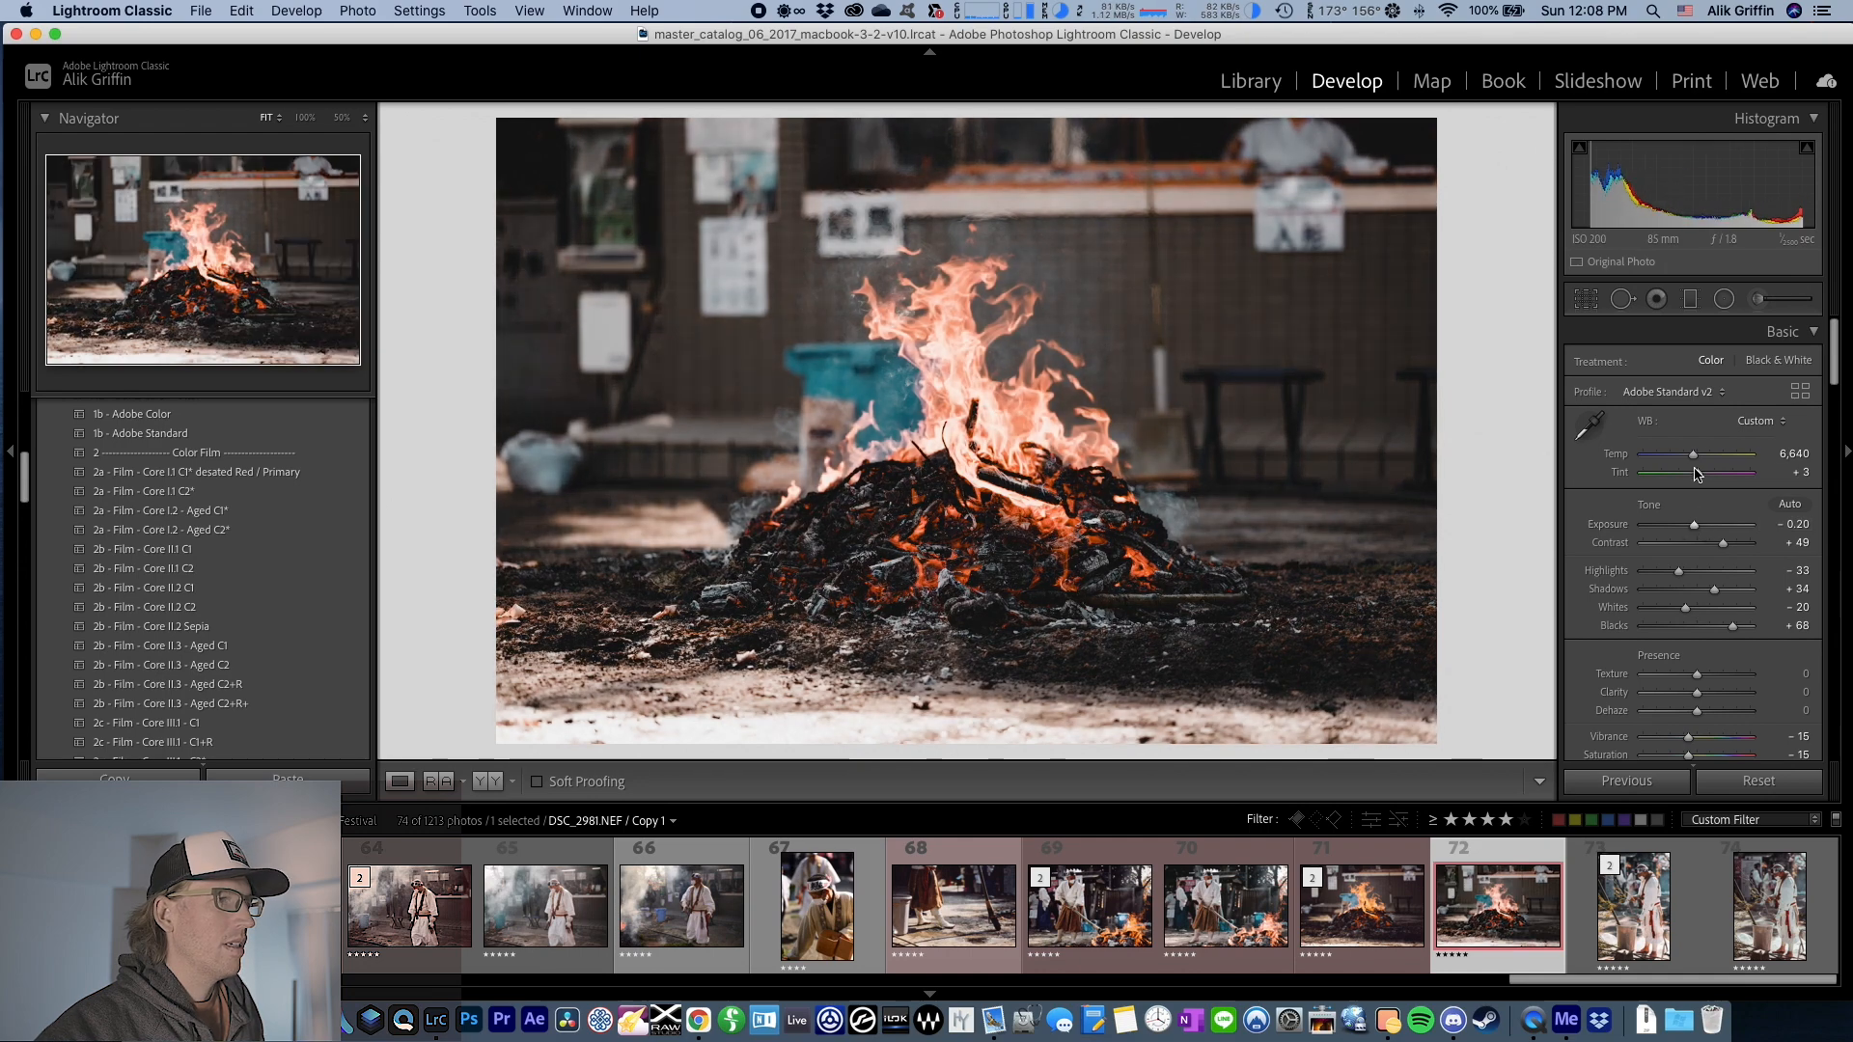
drag(1698, 464, 1705, 464)
drag(1723, 544, 1692, 525)
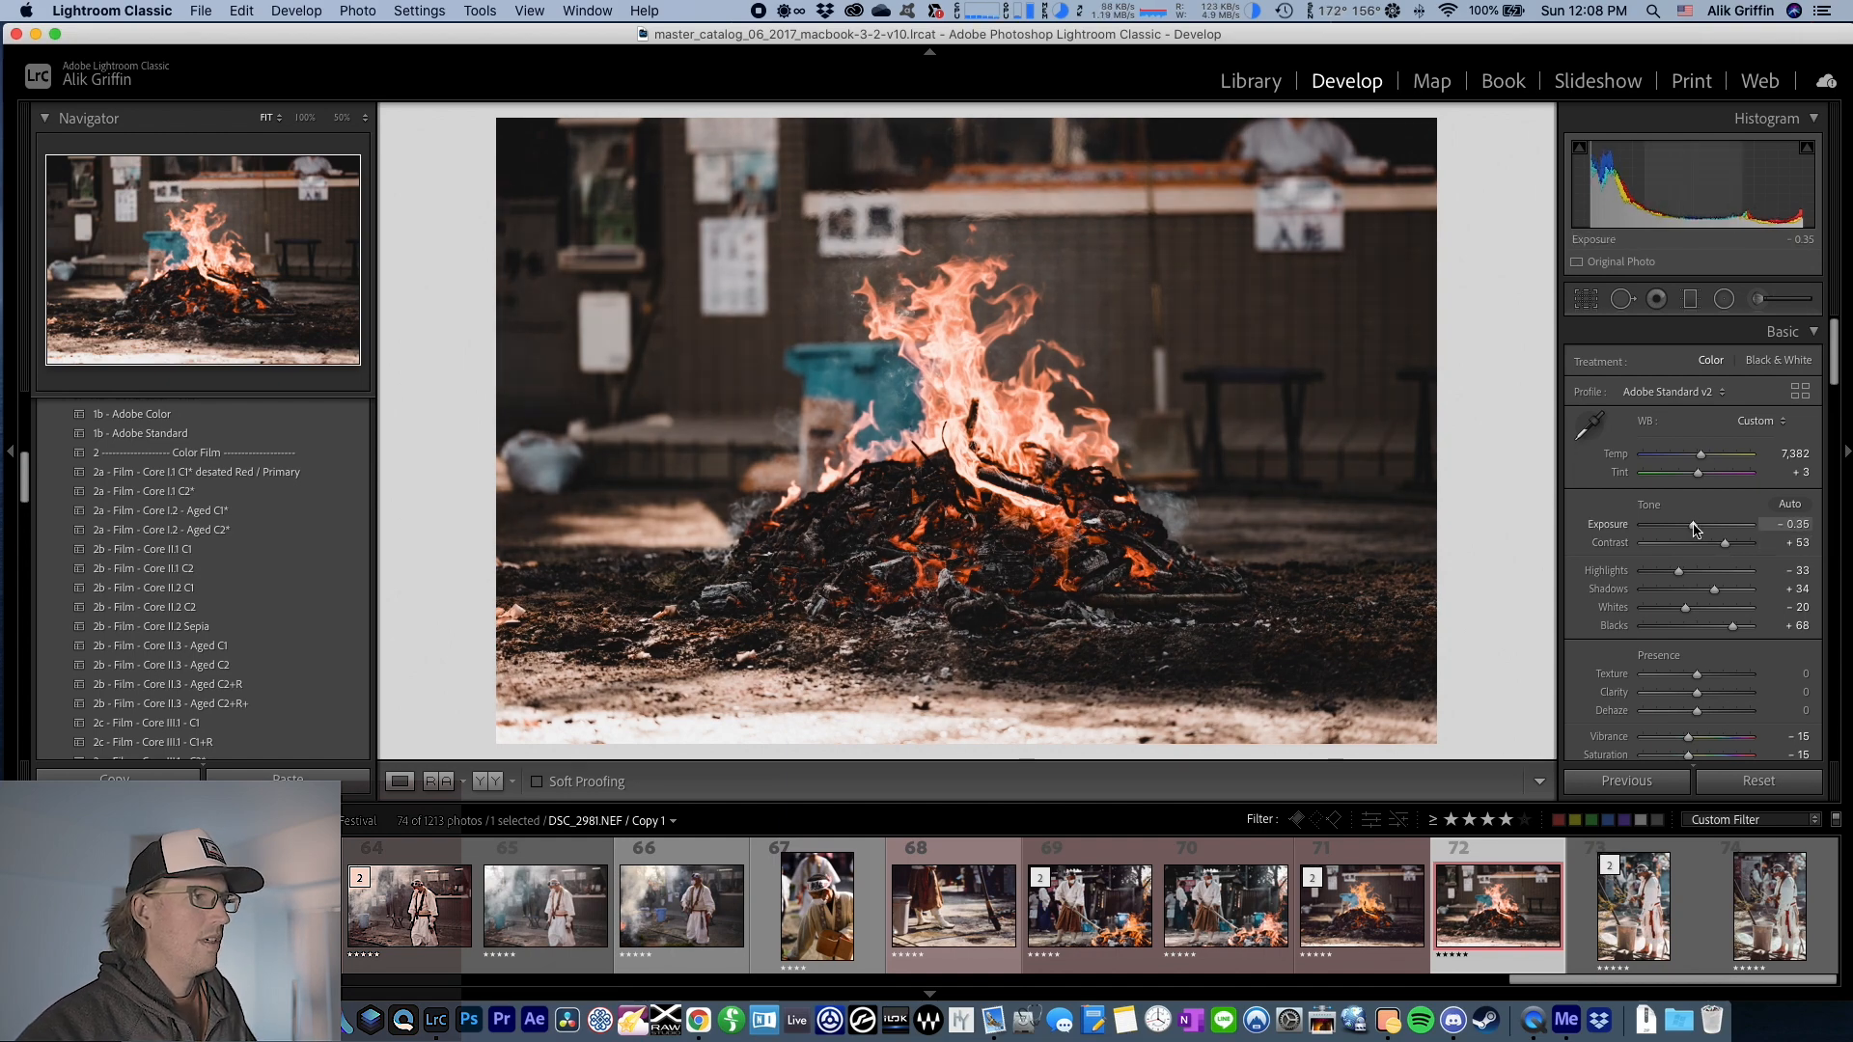
- Compare the Adobe Standard v2 and Adobe Color profiles on the bonfire photo, and keep Adobe Color
click(1679, 394)
click(1594, 336)
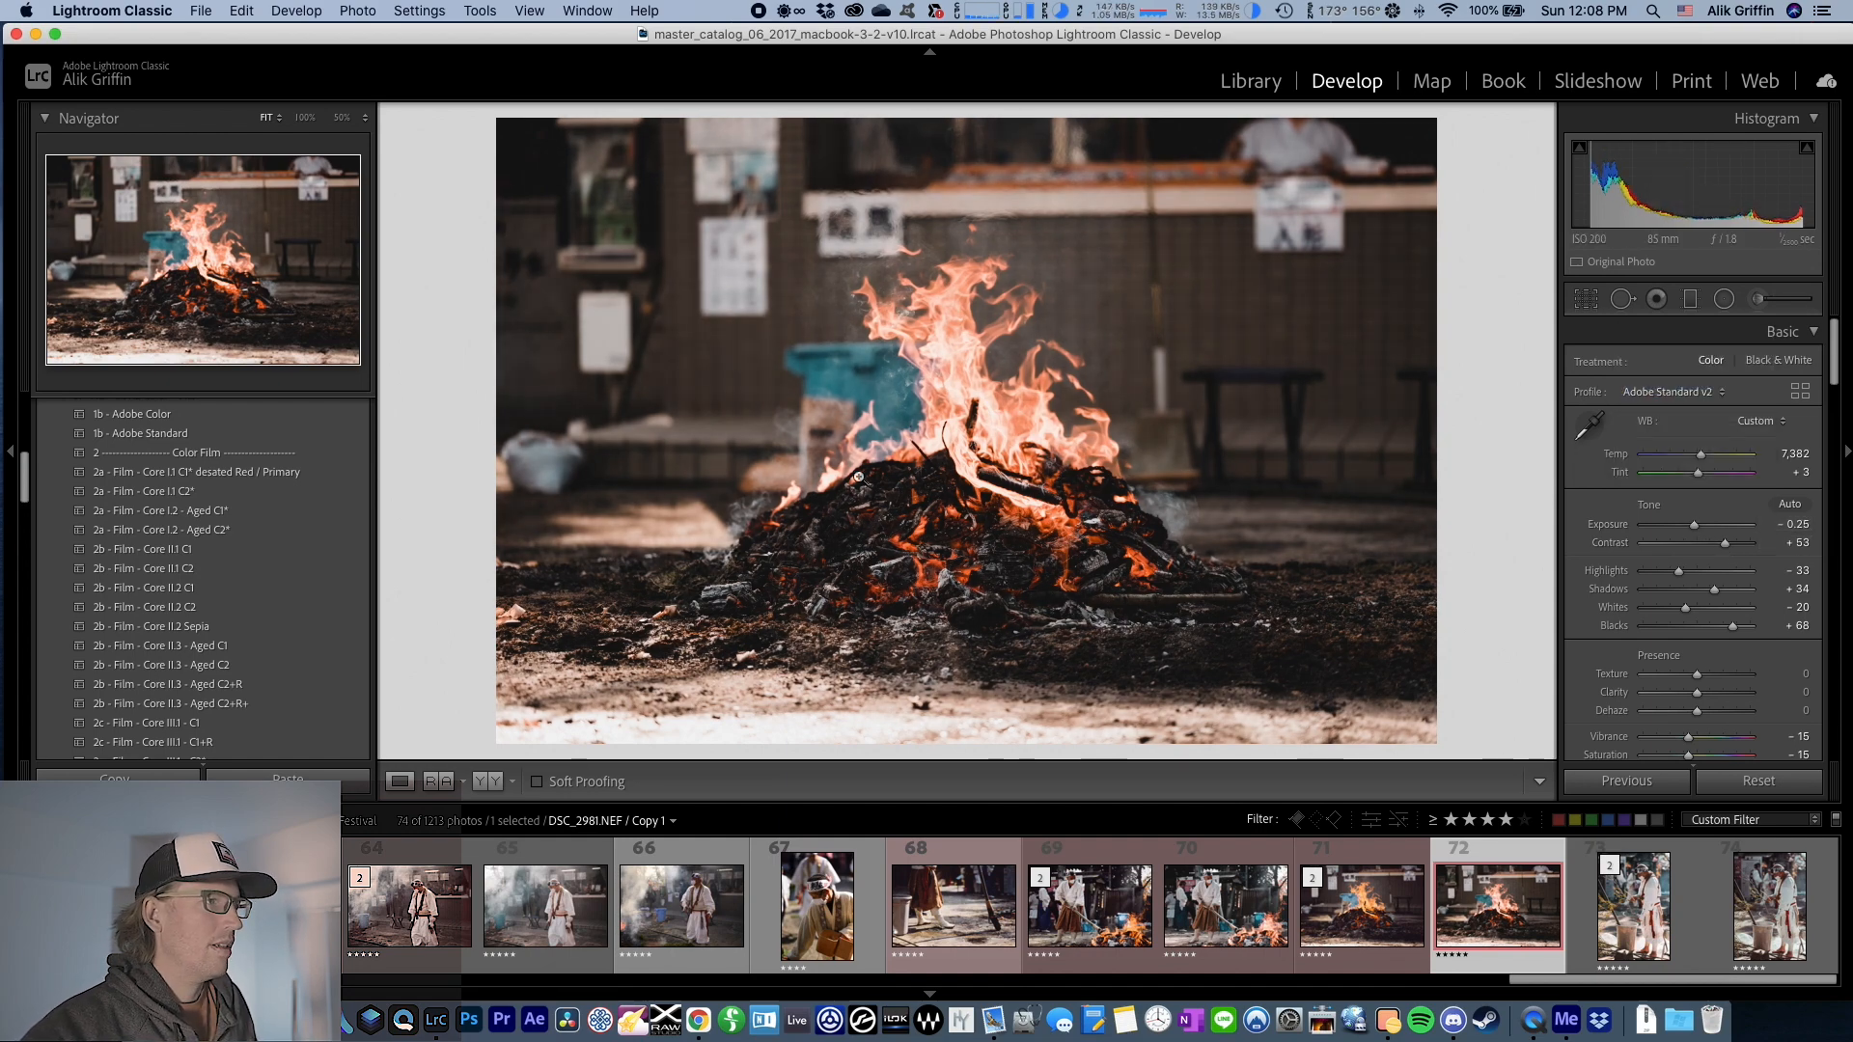
click(1688, 387)
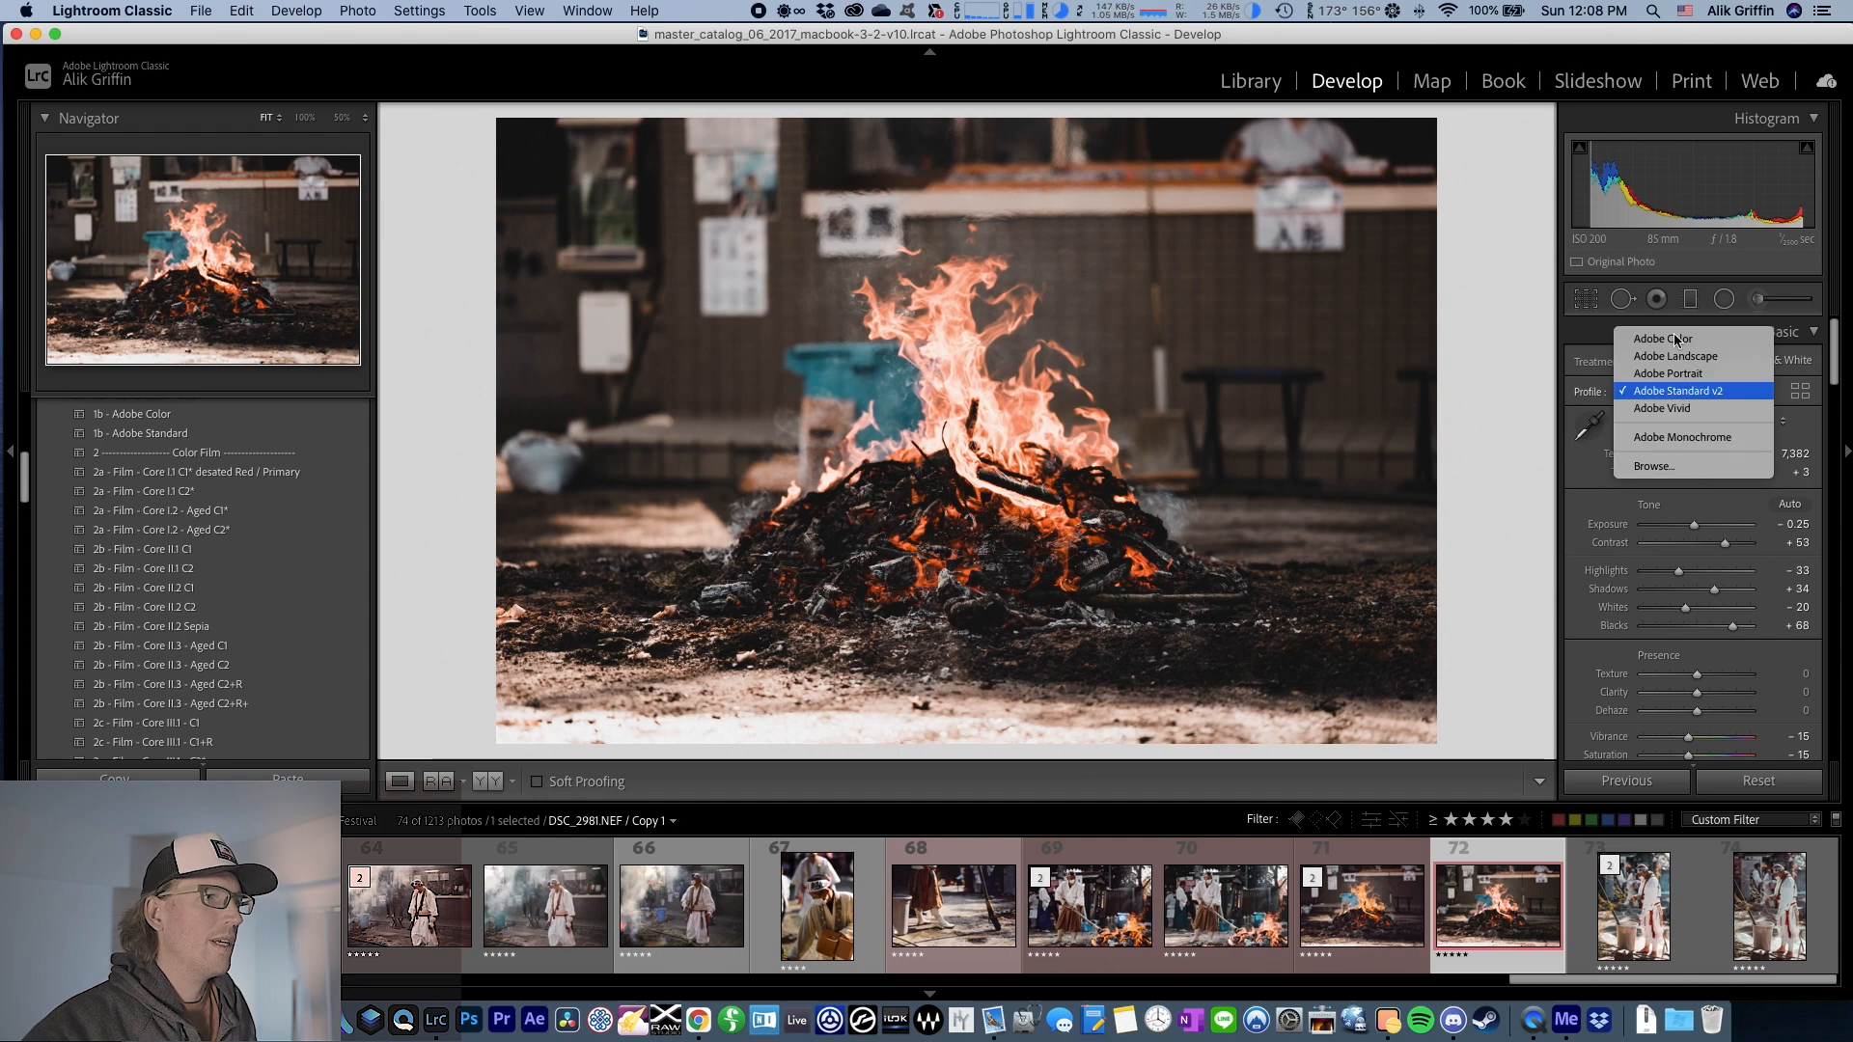
click(1674, 339)
click(1677, 392)
click(1679, 341)
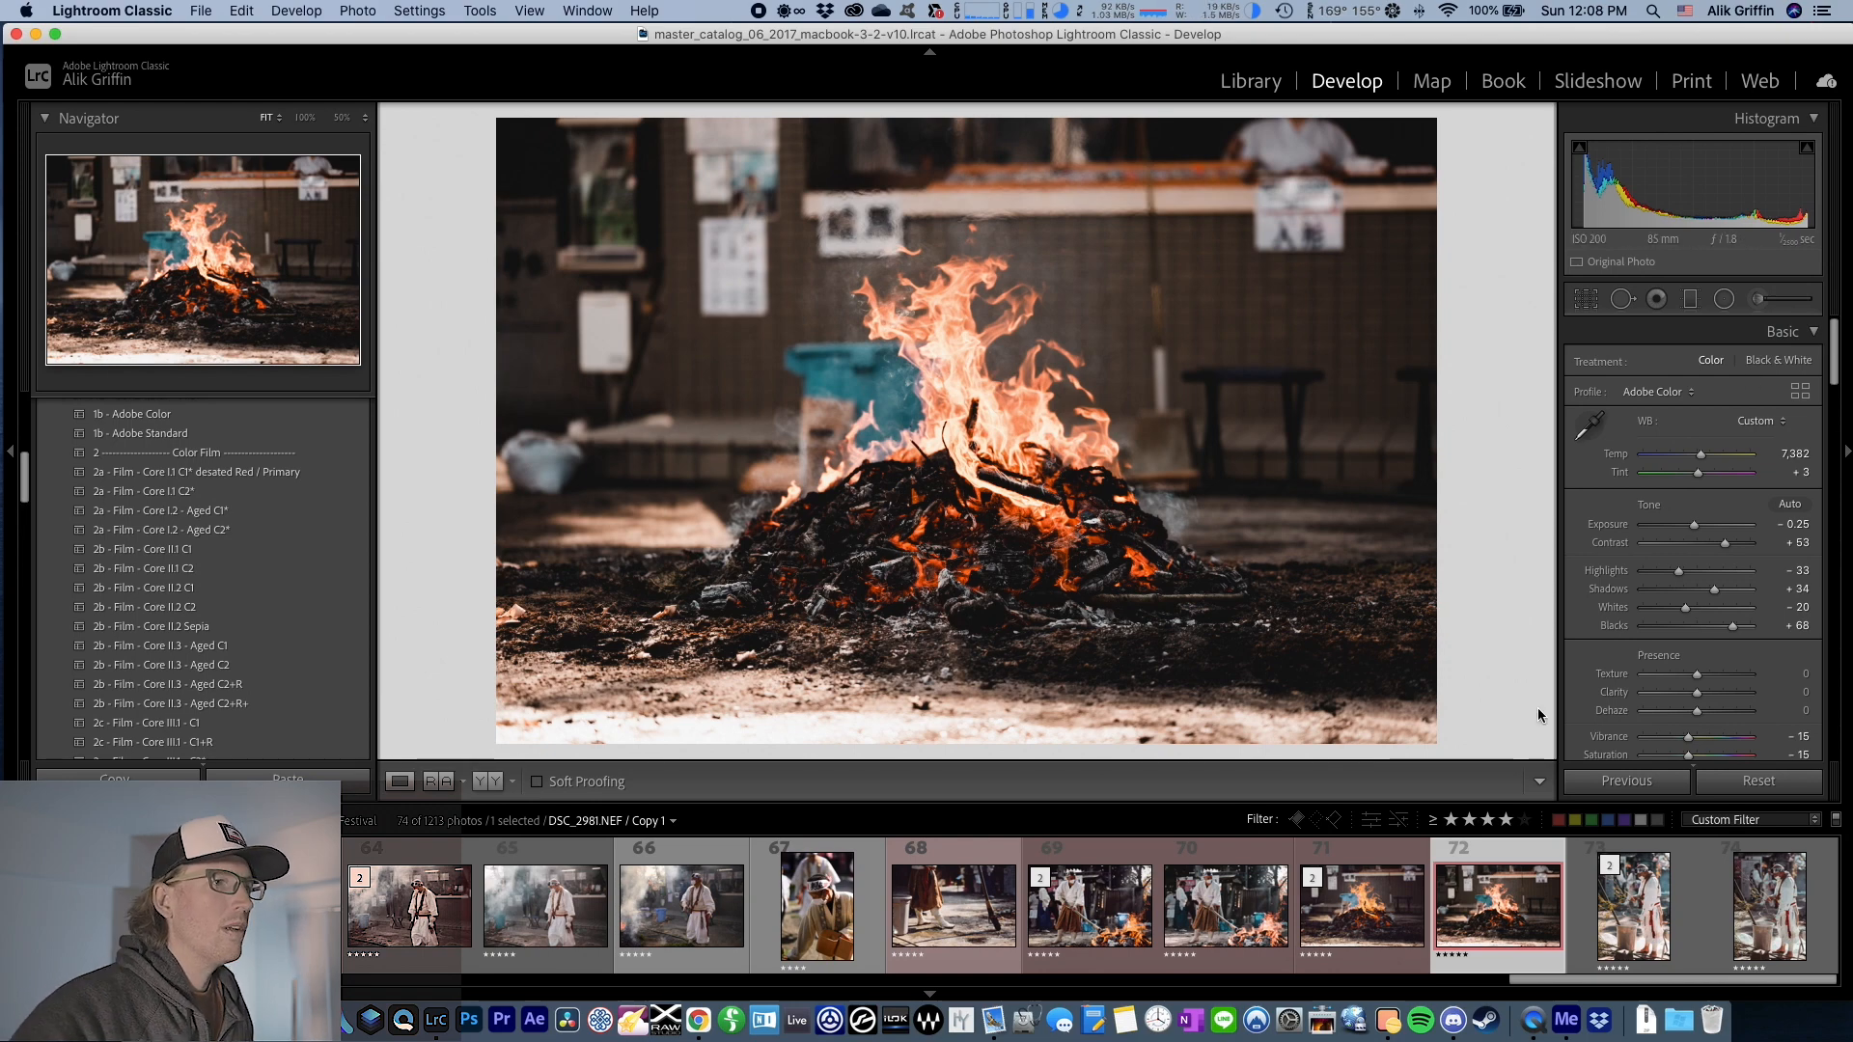
- Apply the previous settings to photo 59, the masked pair in white robes with the sword
scroll(1597, 654, down, 10)
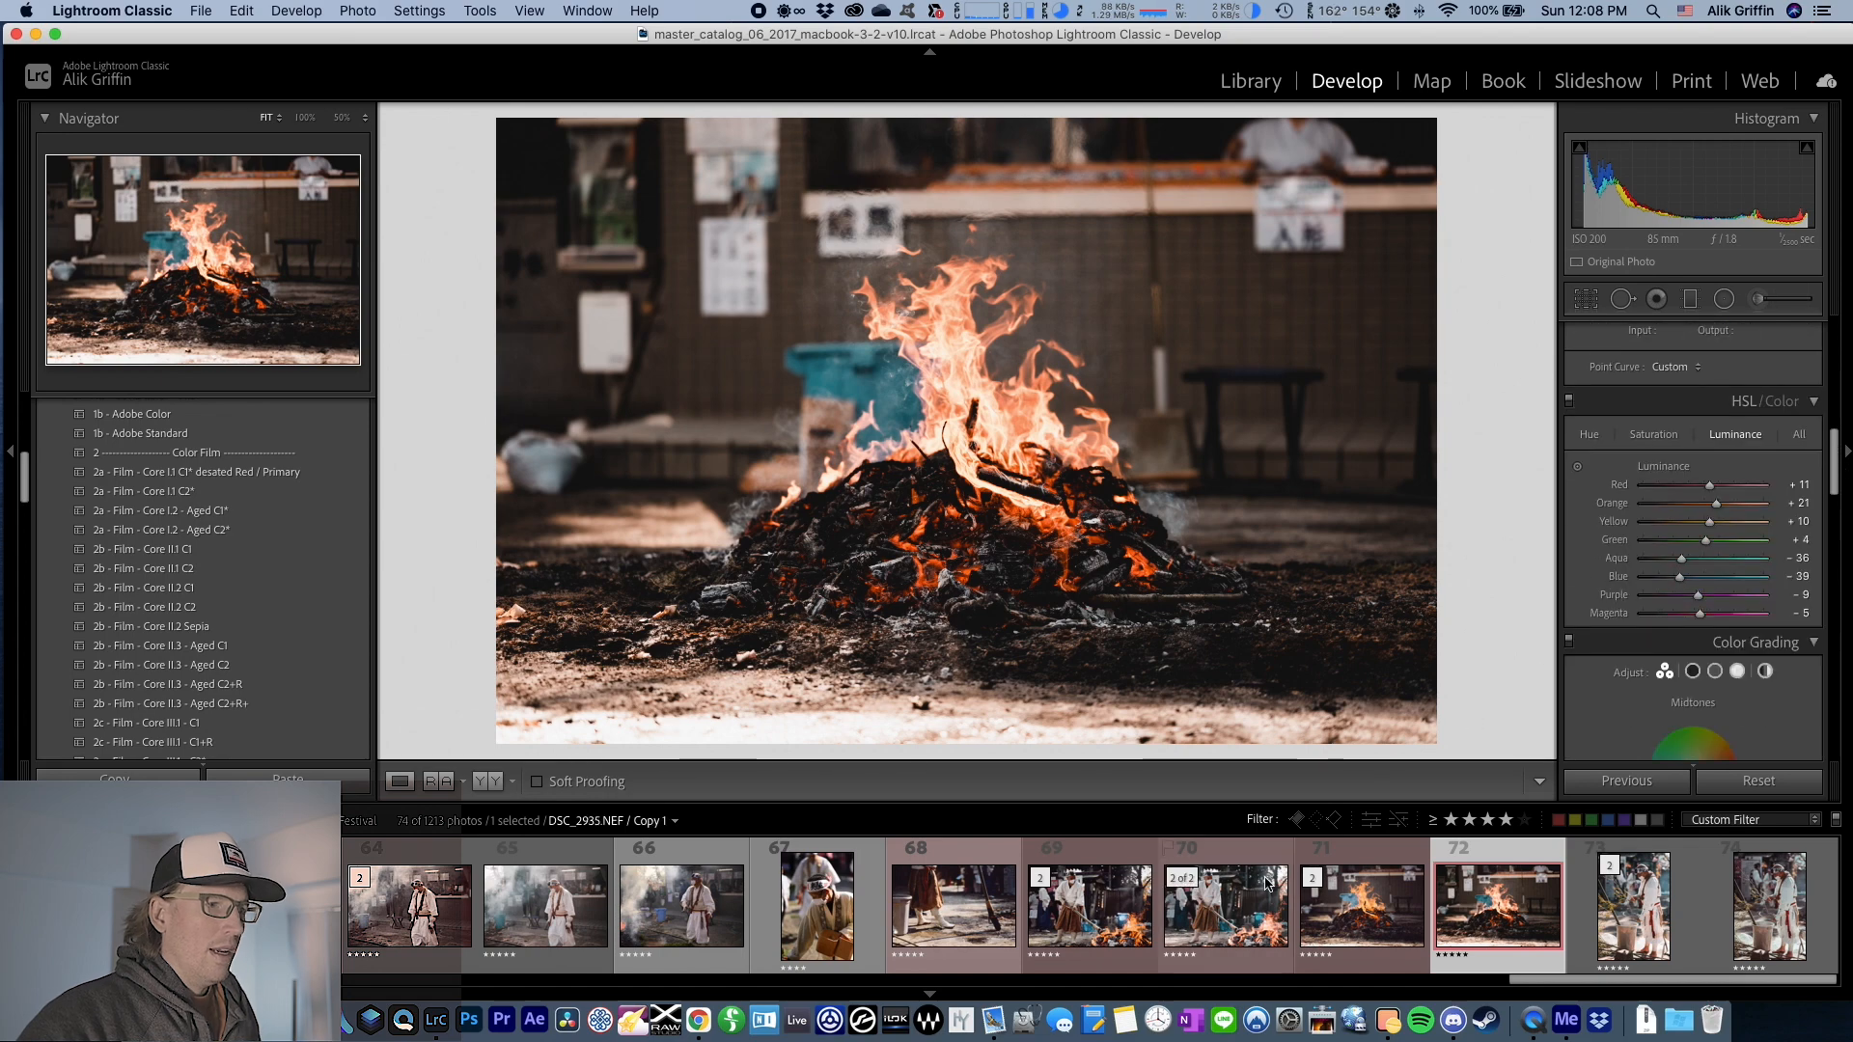
scroll(1206, 899, up, 2)
scroll(1206, 899, up, 3)
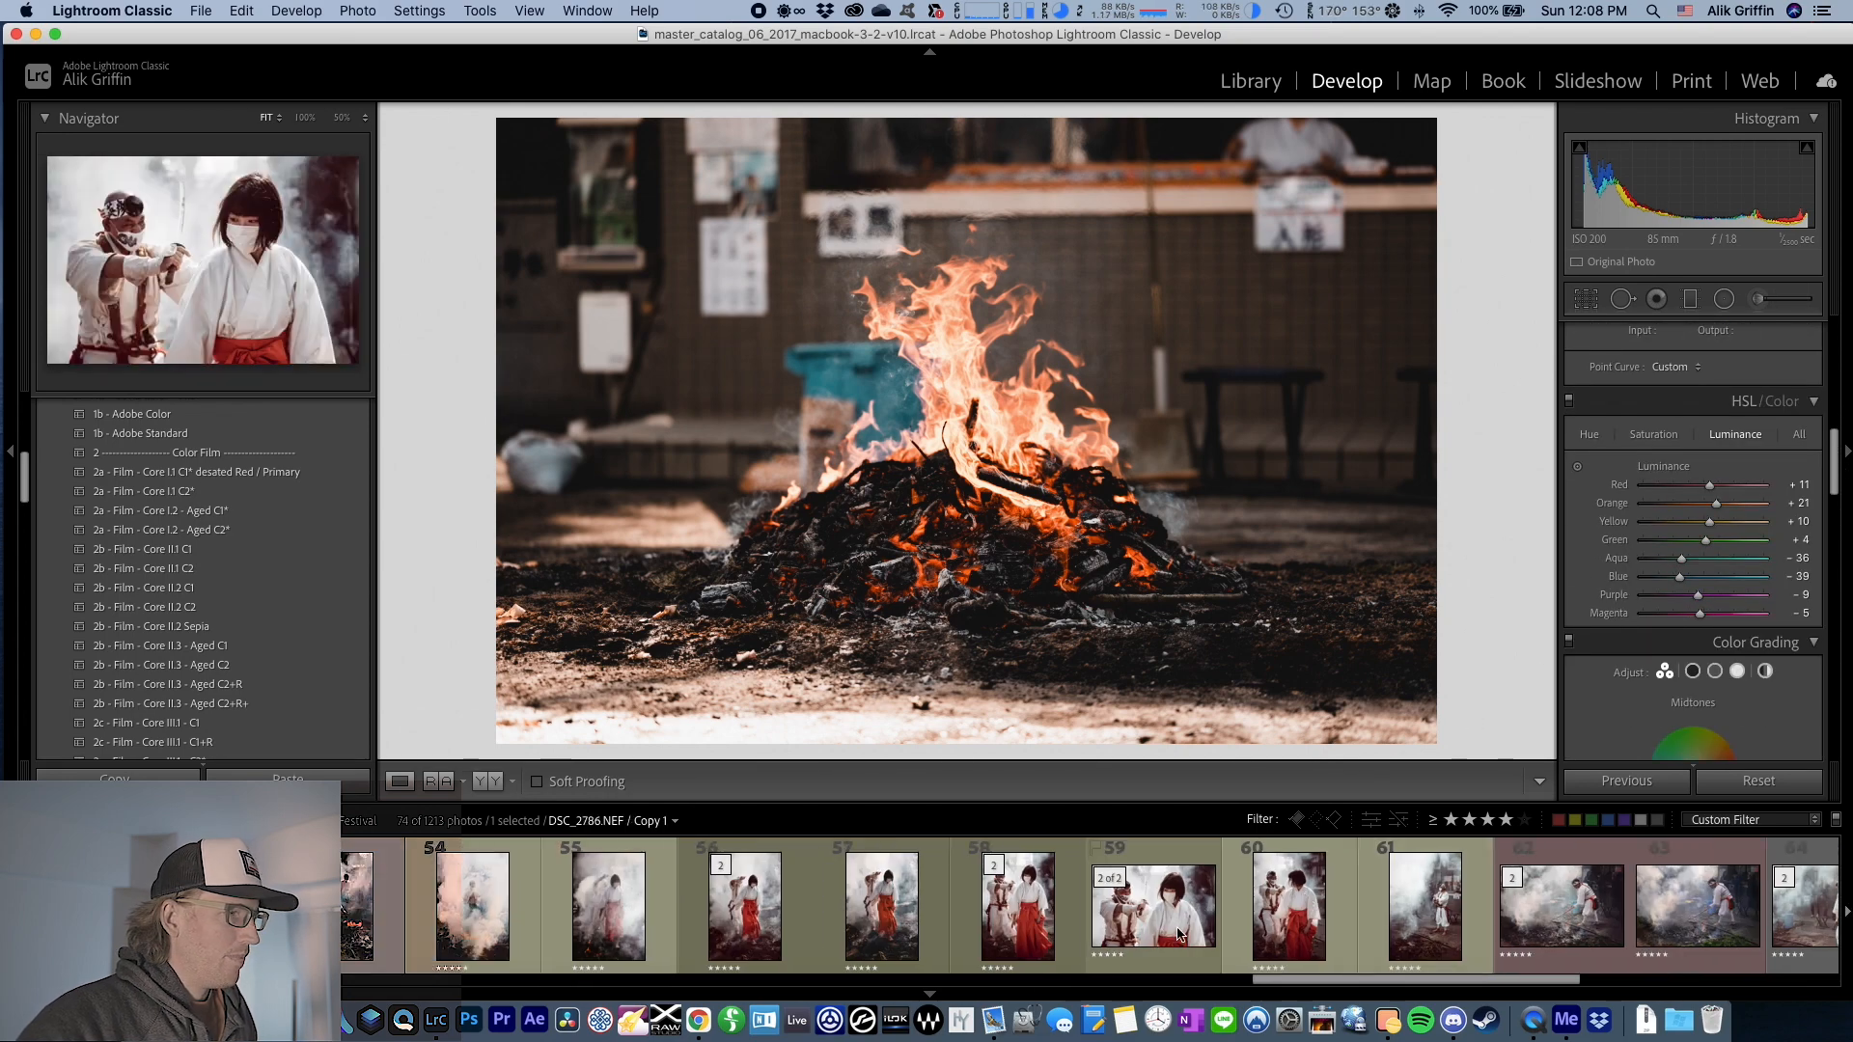
click(1179, 934)
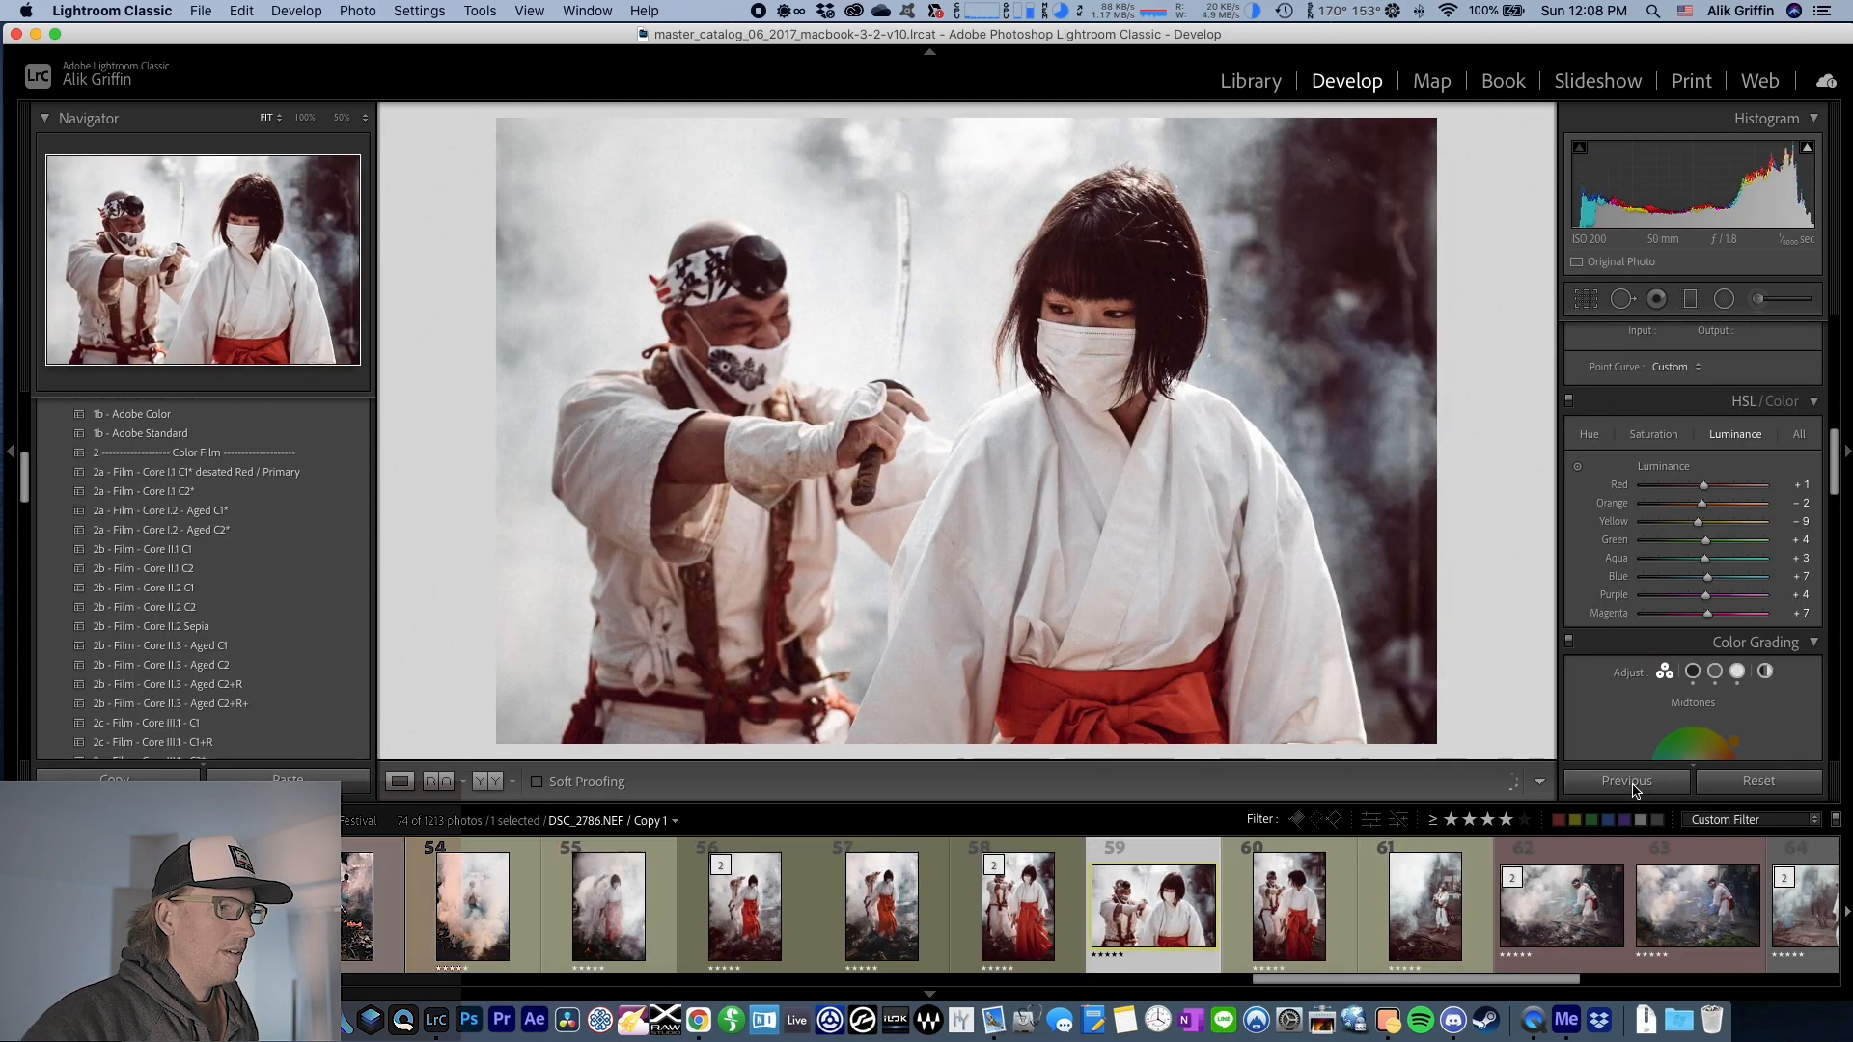
click(1637, 787)
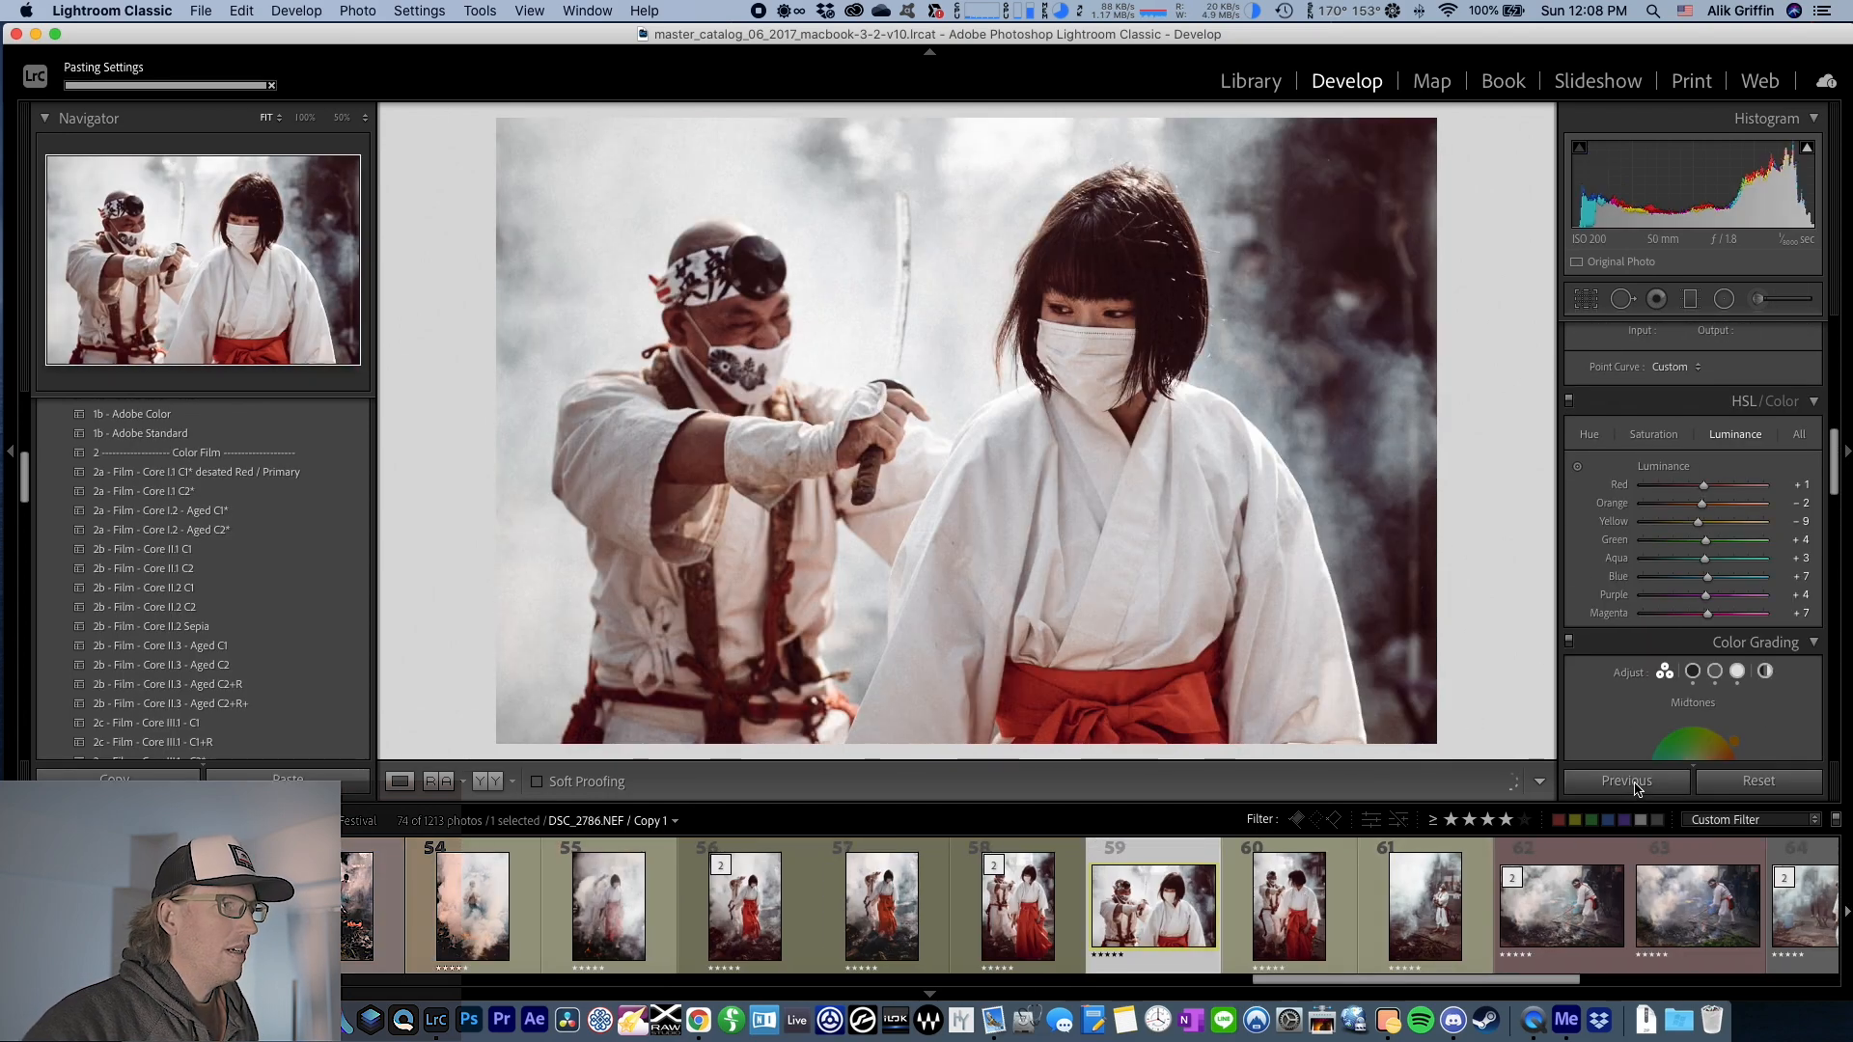
- Set the masked pair photo's Exposure to +1.10 and Temp to 5,400
scroll(1682, 409, up, 10)
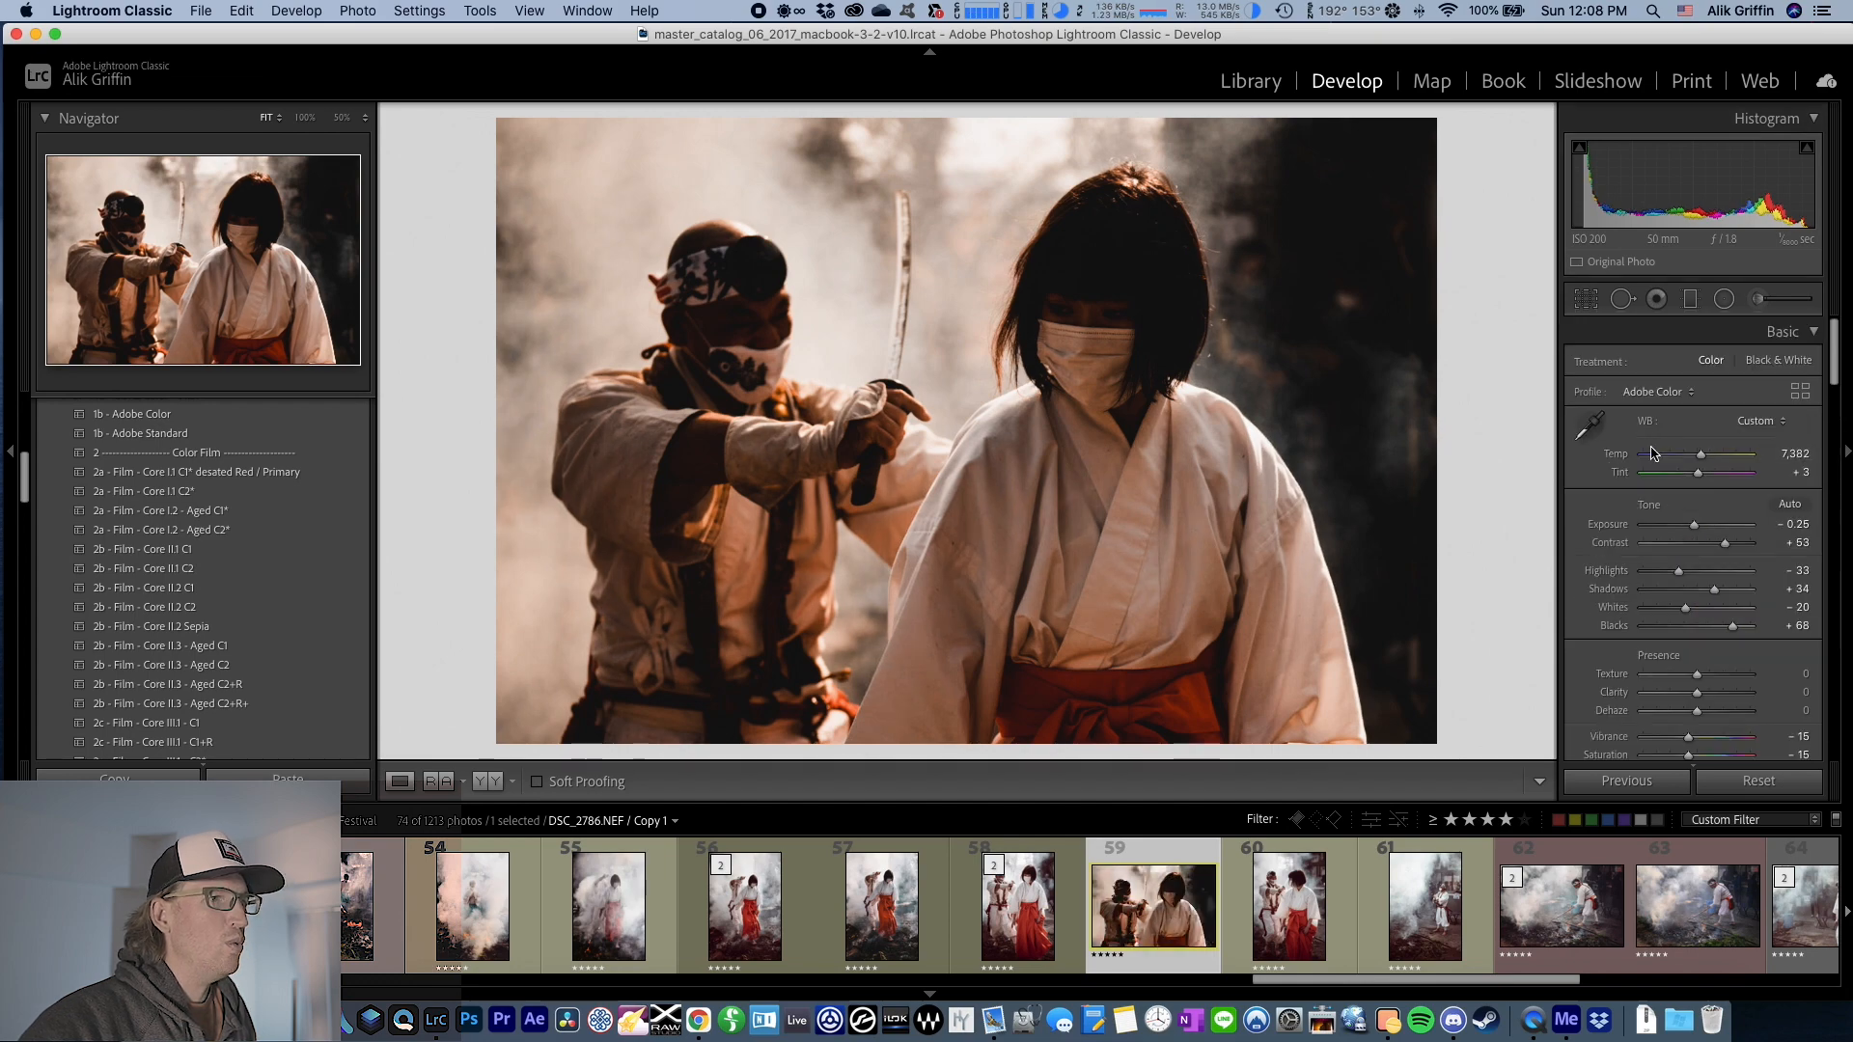
drag(1710, 526, 1711, 532)
click(1700, 454)
double_click(1616, 455)
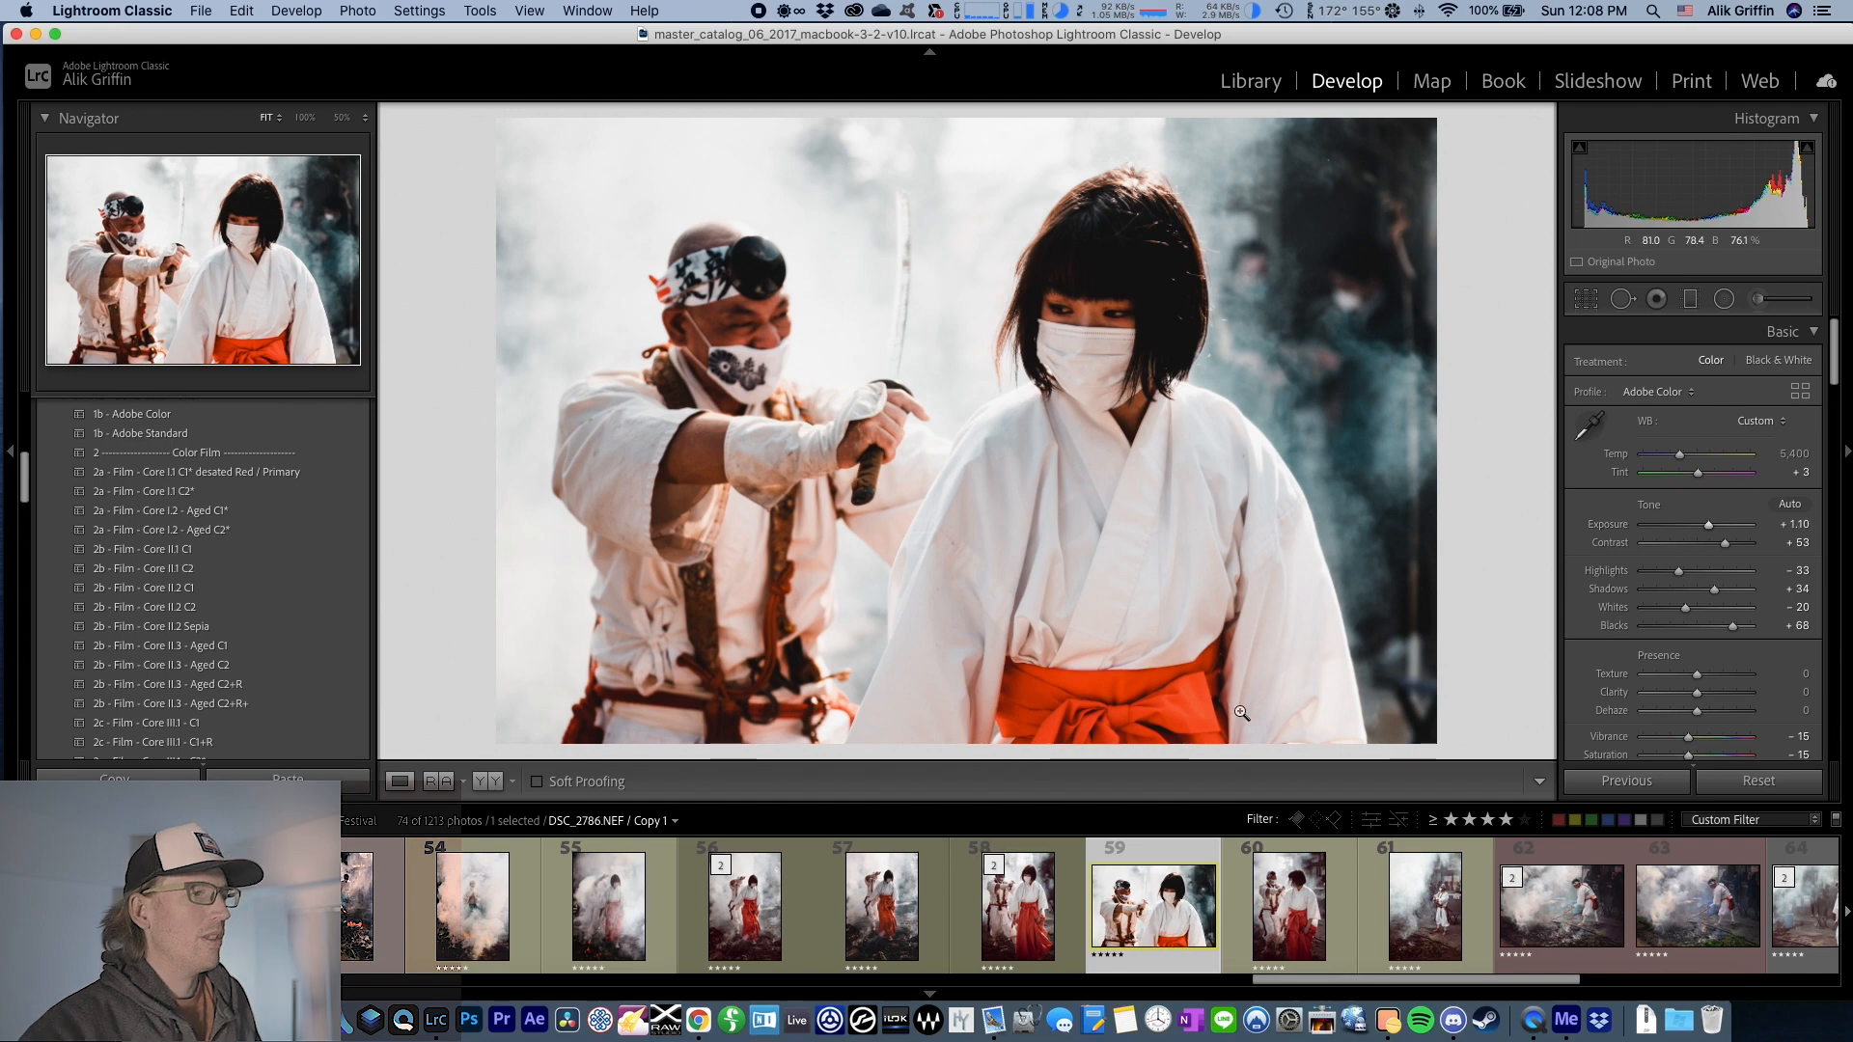
- Review which settings a new develop preset would include, without creating the preset
click(311, 9)
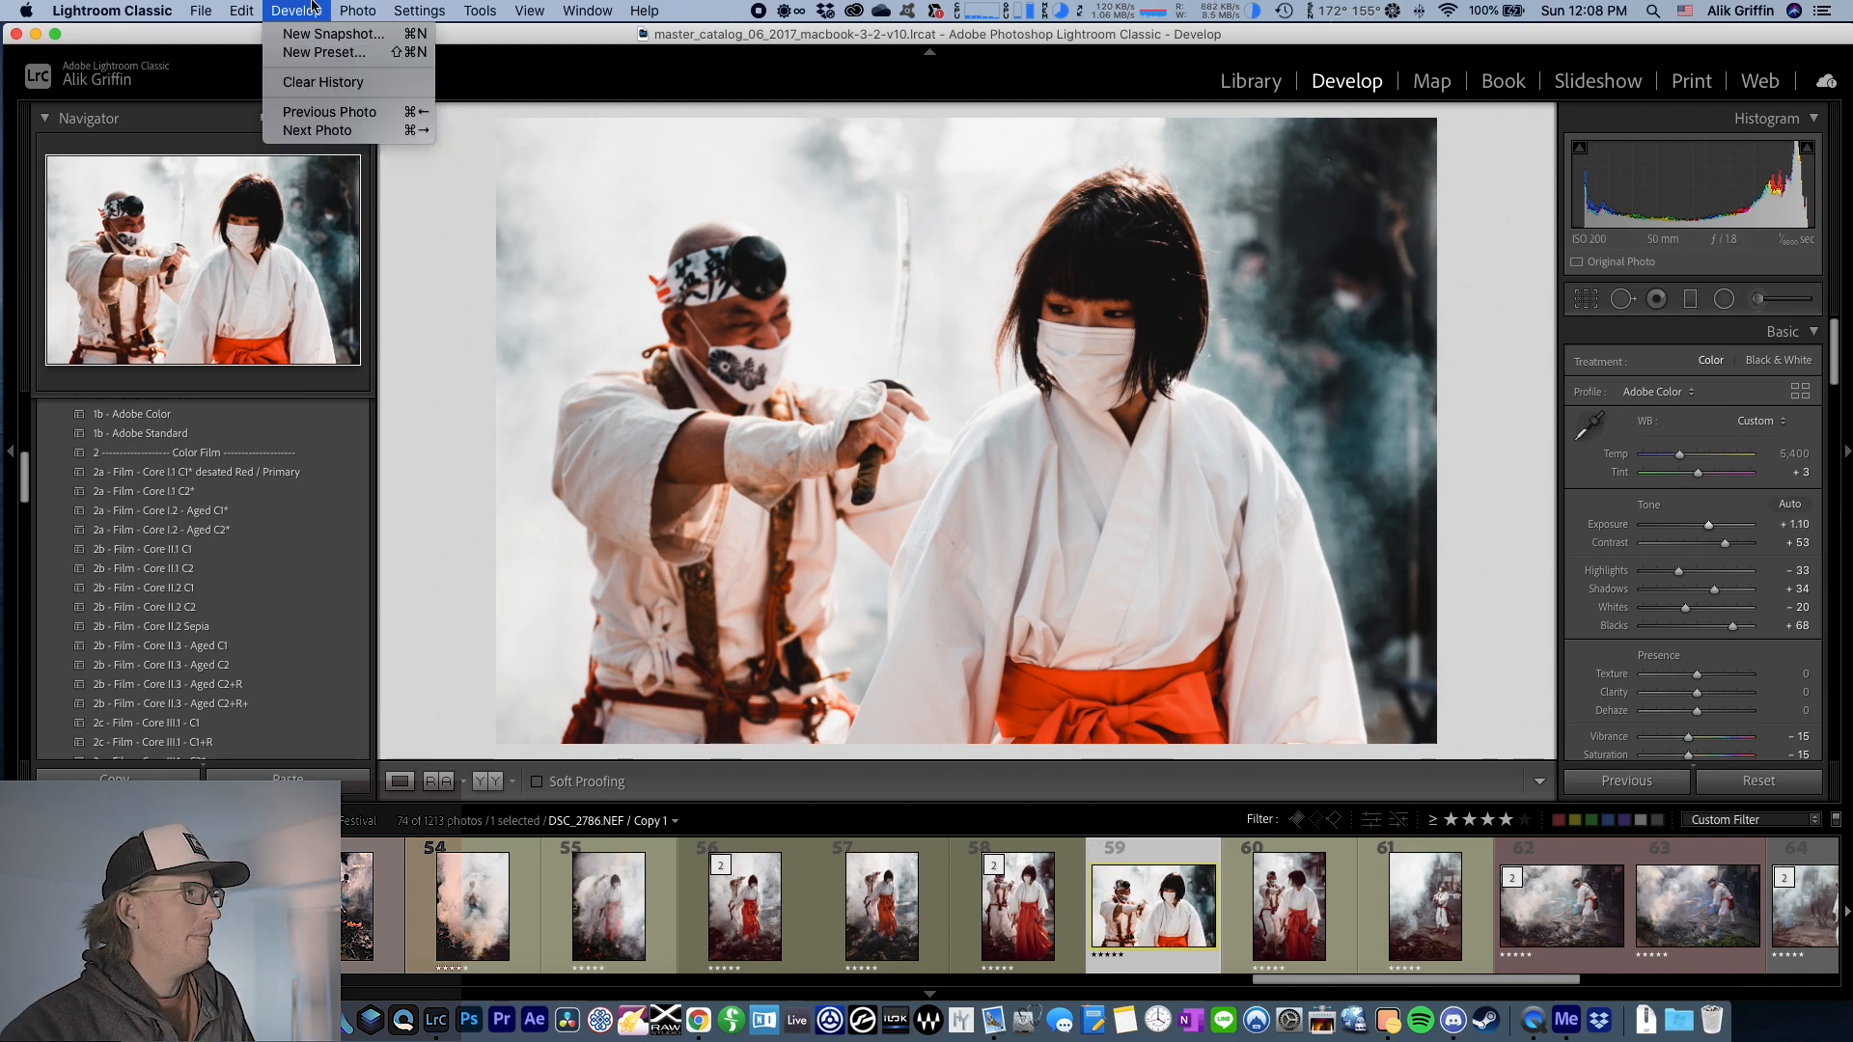
click(324, 53)
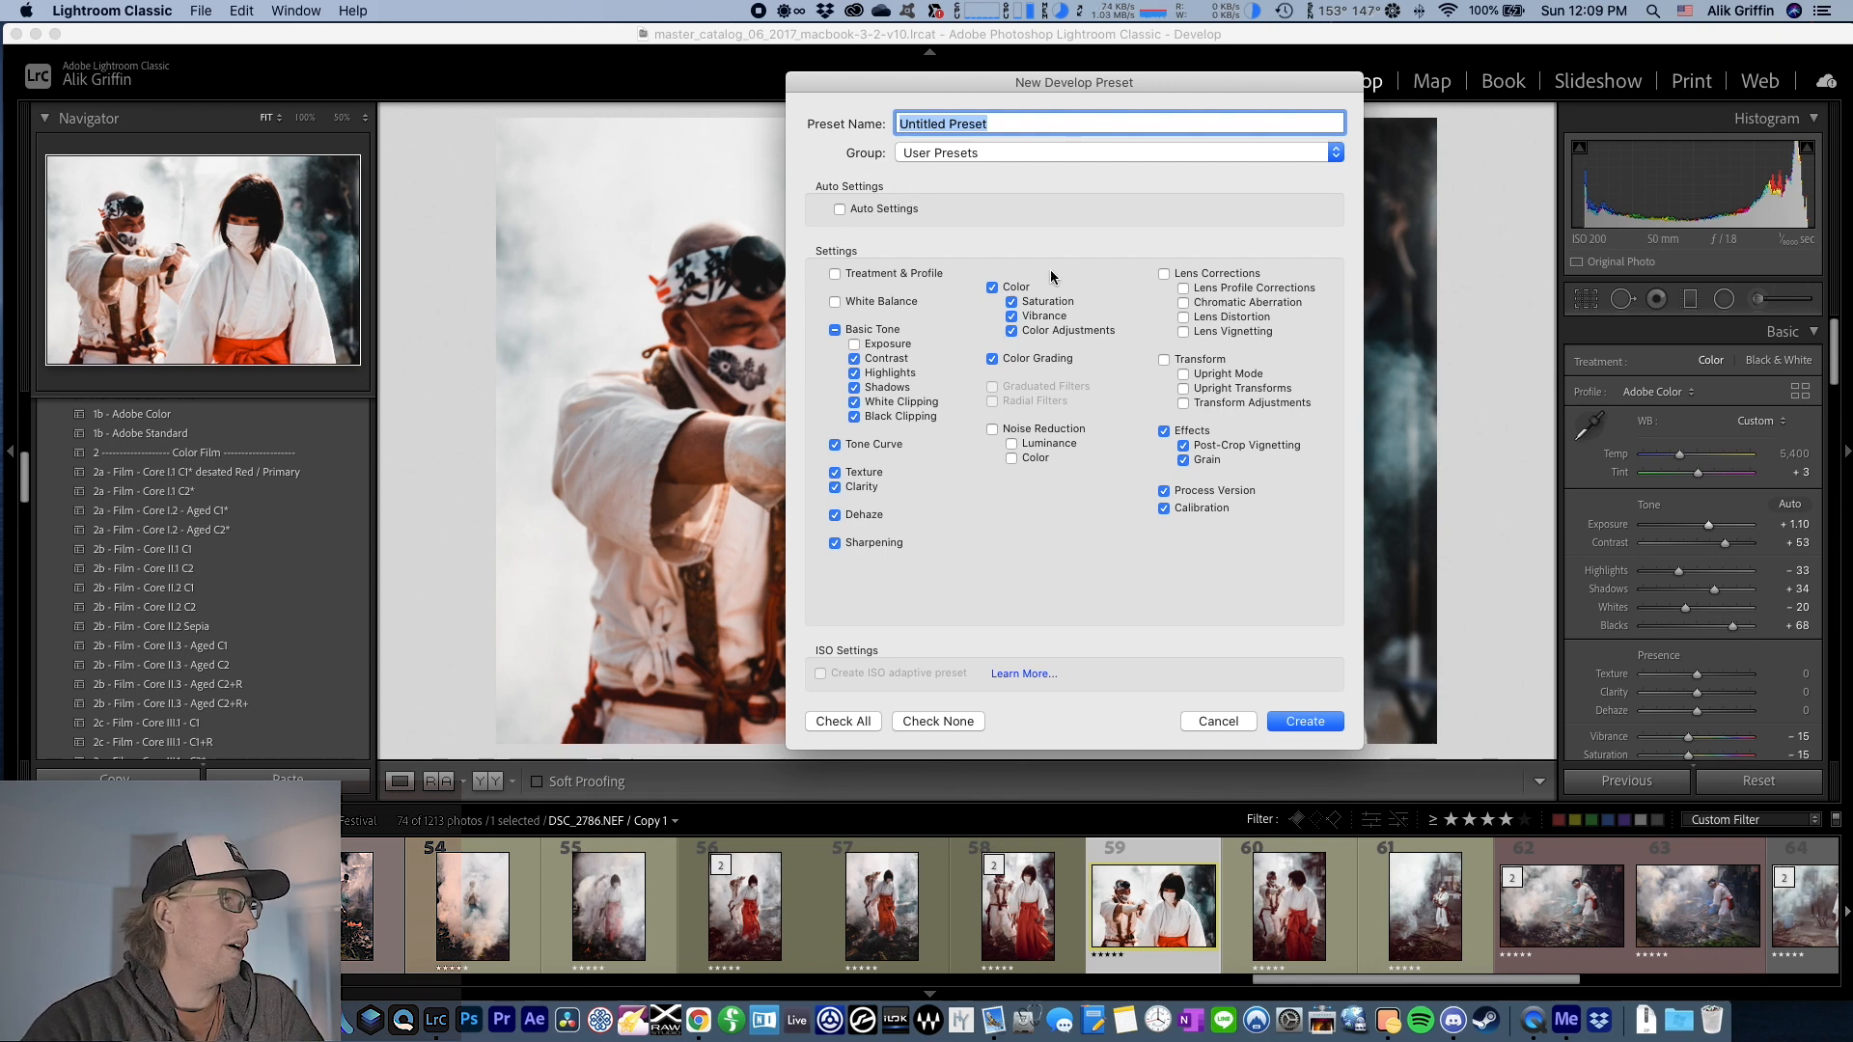
click(1222, 722)
- Apply the previous settings to photo 63, the man raking the smoking fire, and reset its crop
key(Right)
key(Right)
key(Right)
key(Right)
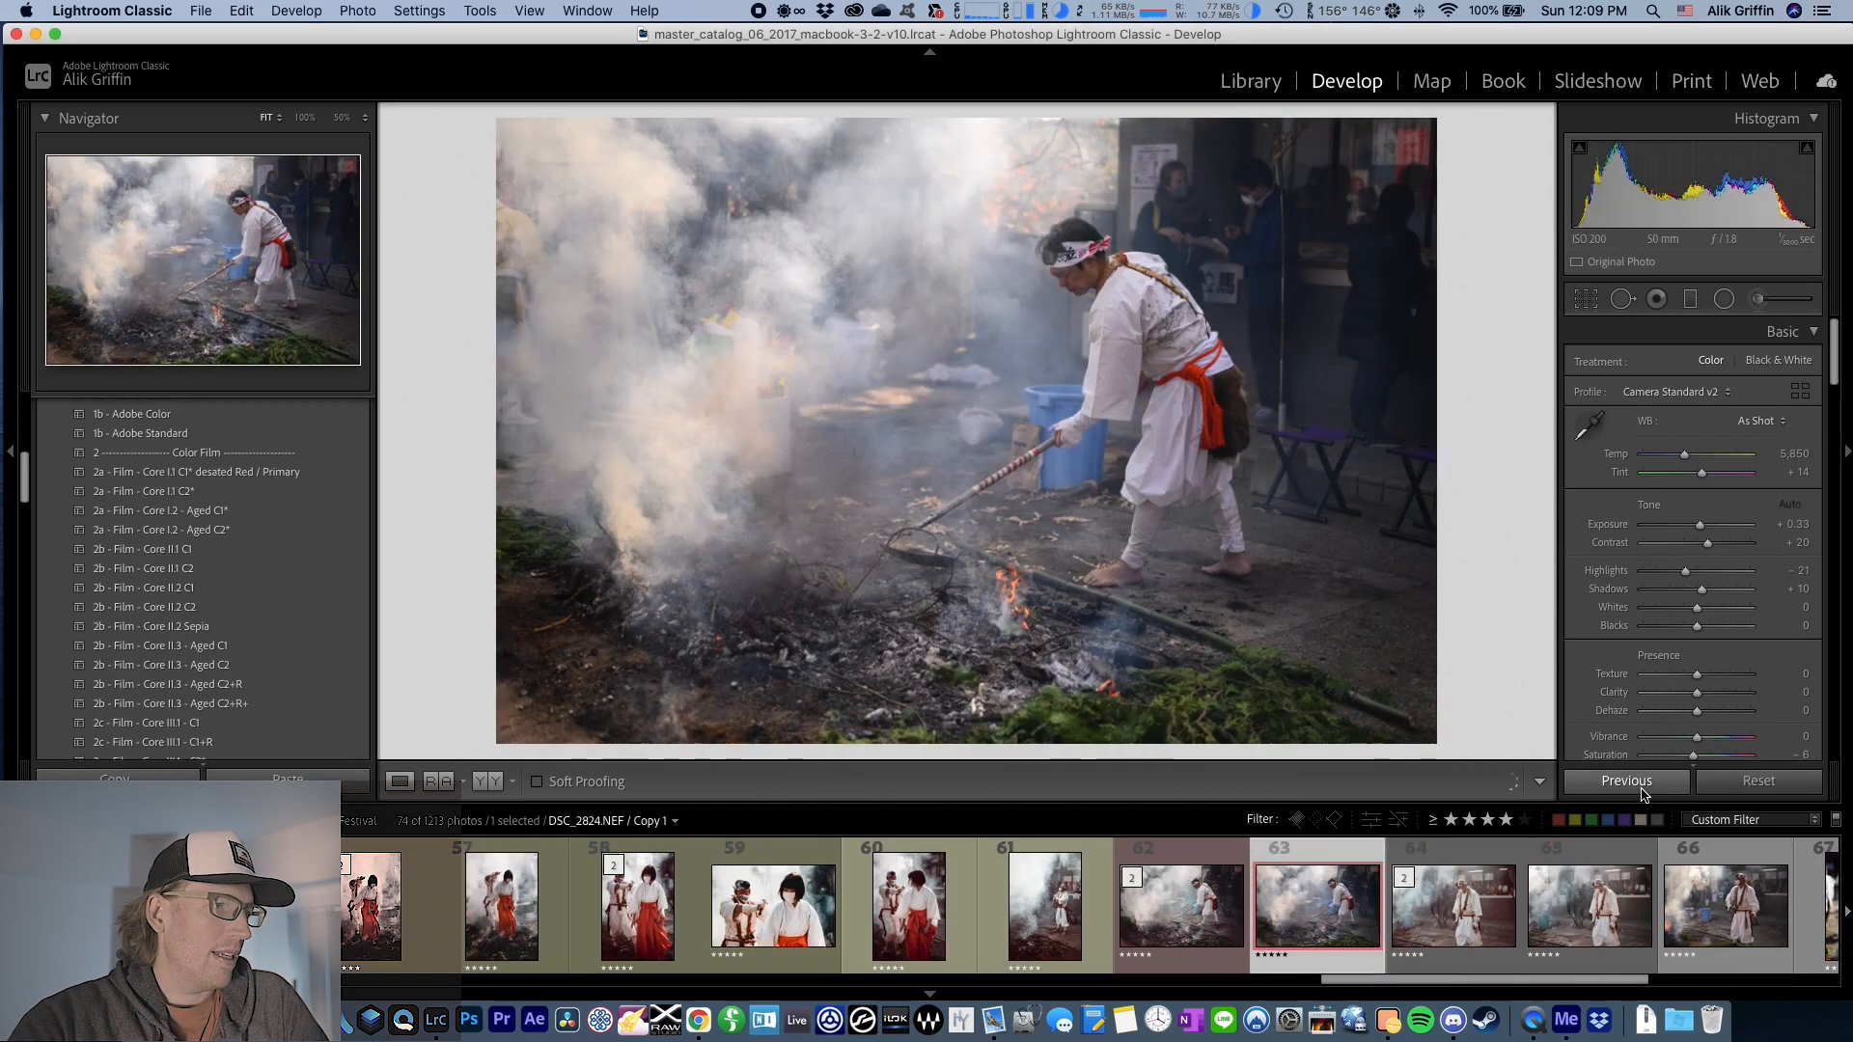
click(1641, 787)
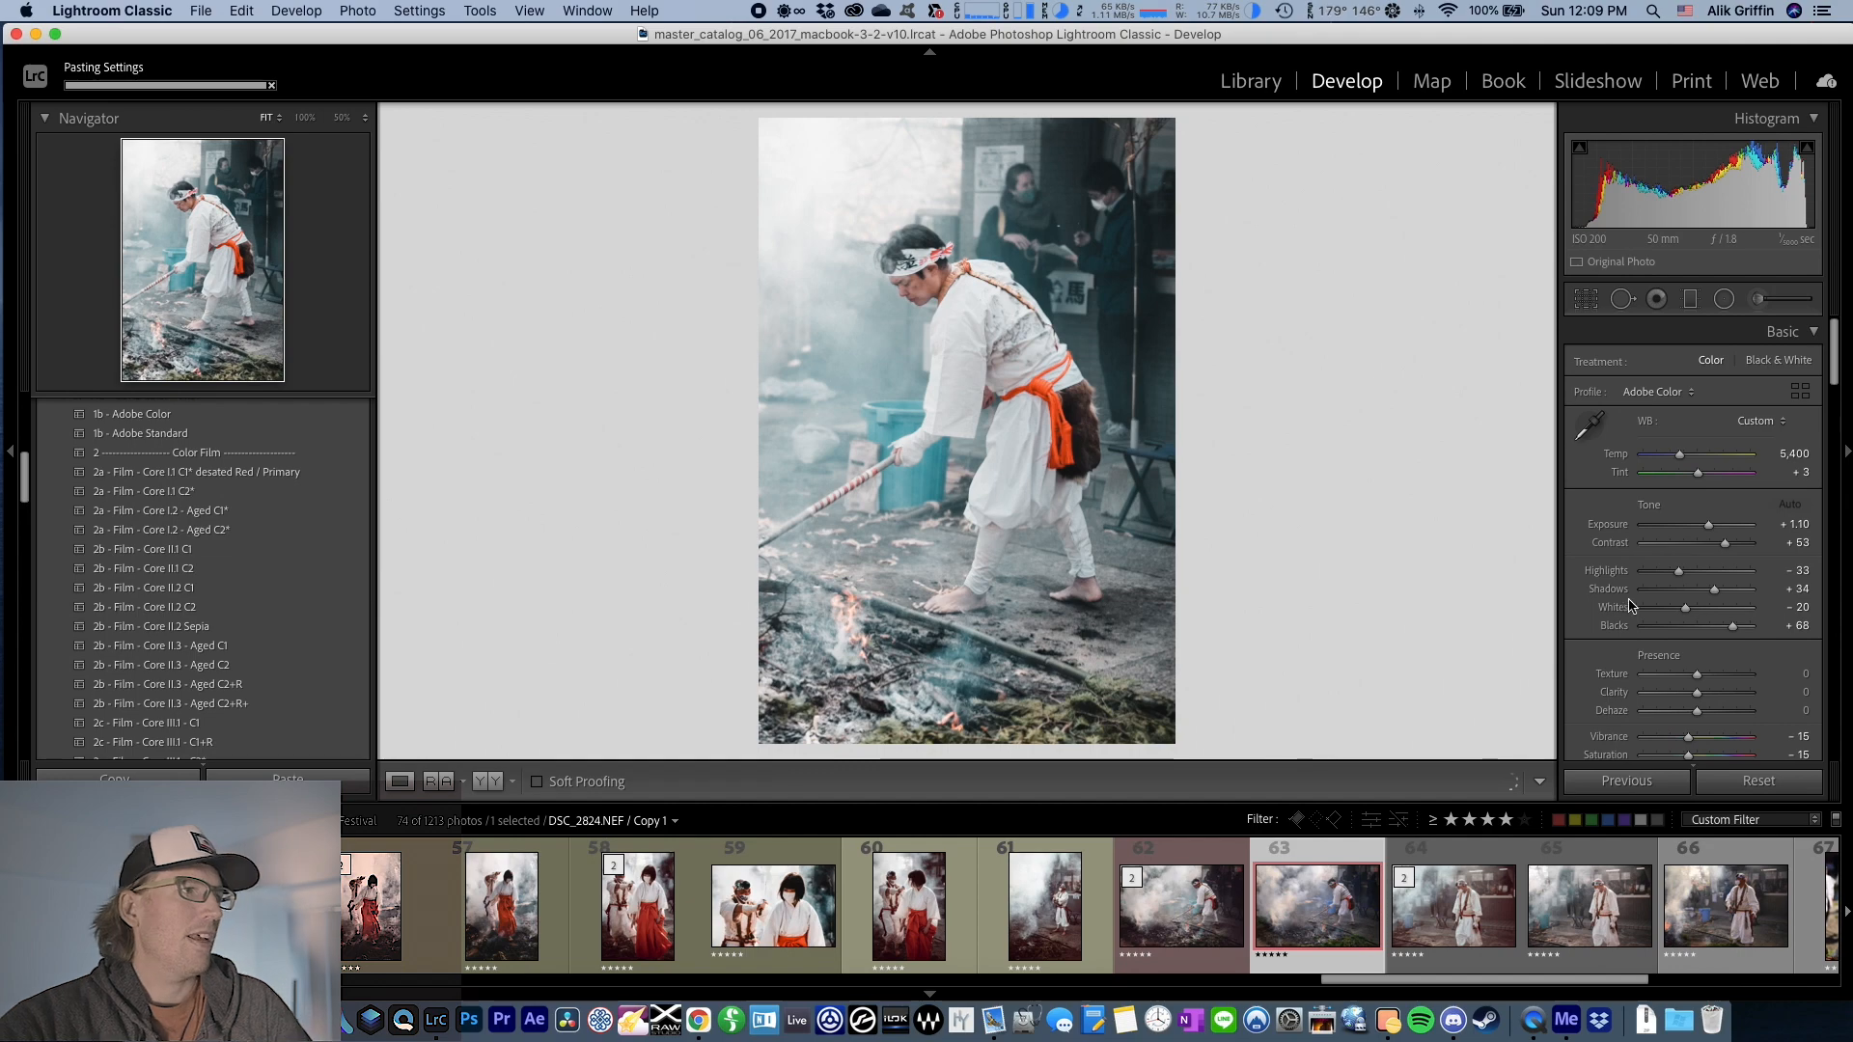
click(1588, 302)
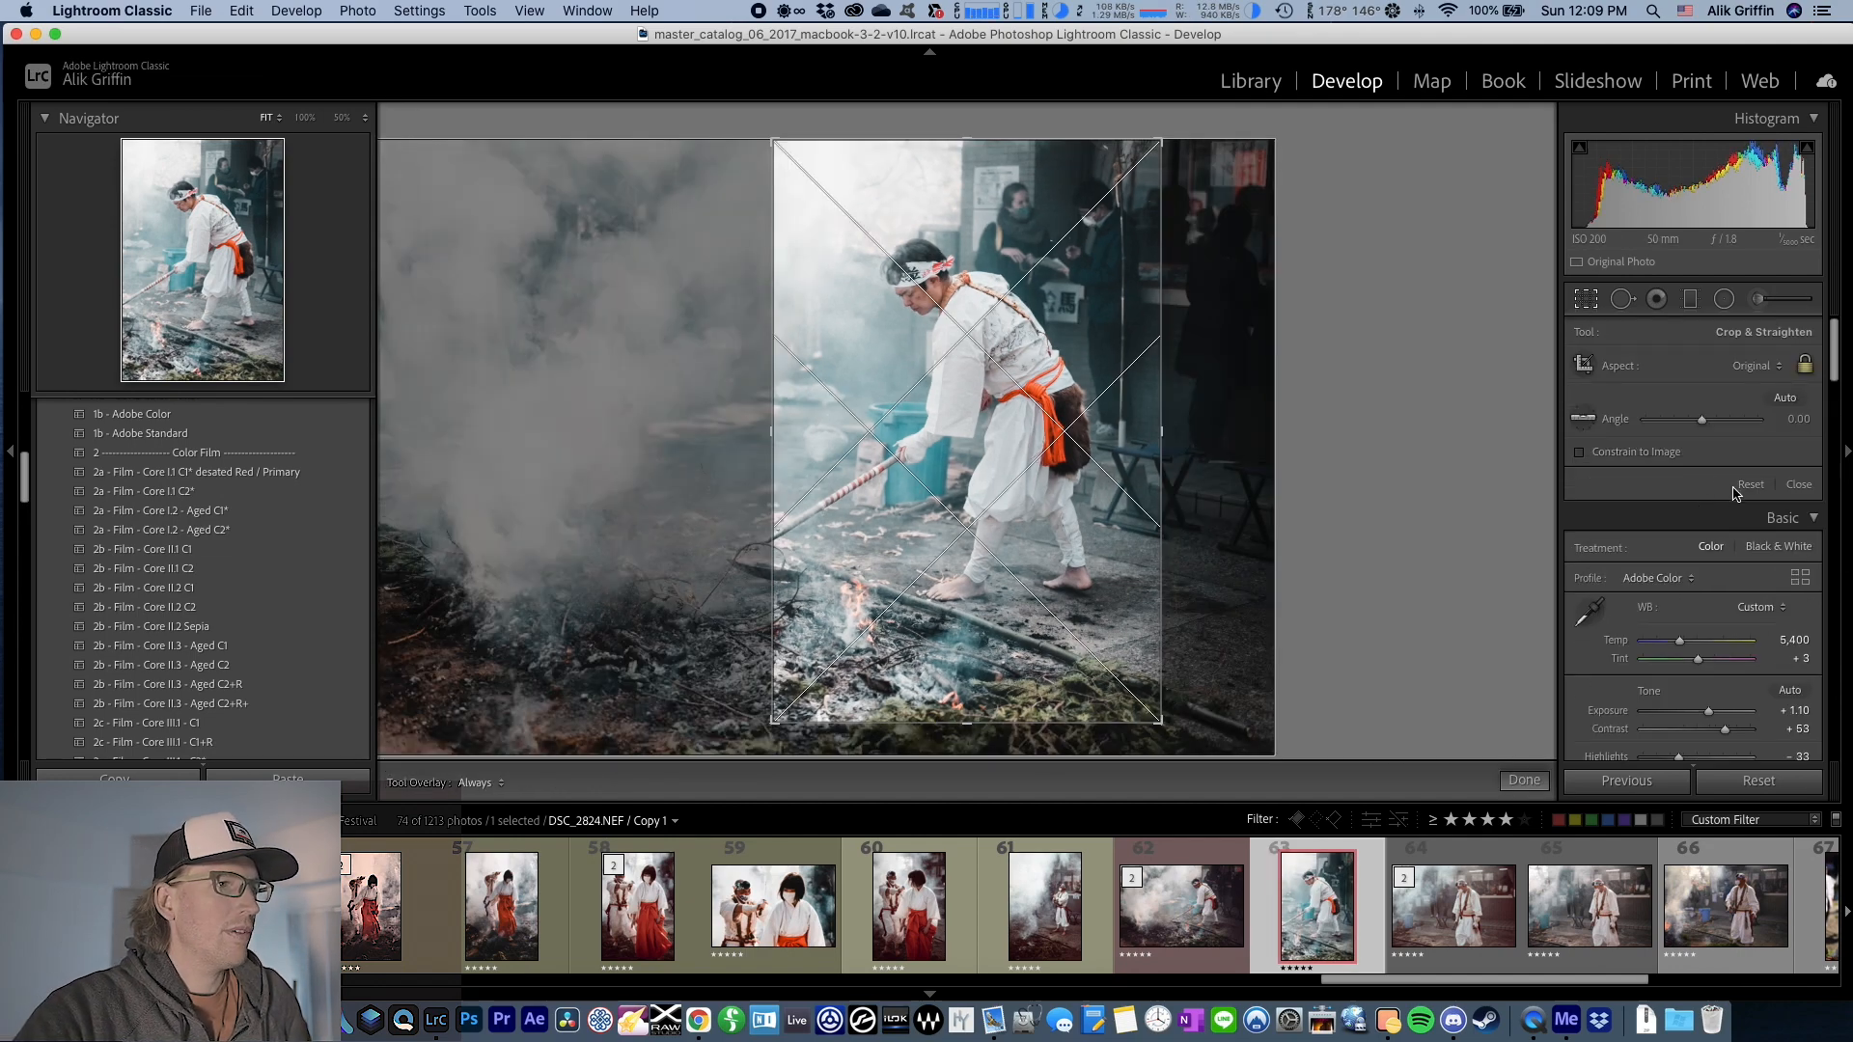
click(1731, 491)
click(1519, 783)
- Set the raking man photo's Temp to 5,991 and Exposure to +0.45, and check its Calibration values
drag(1679, 454, 1685, 456)
drag(1708, 524, 1703, 525)
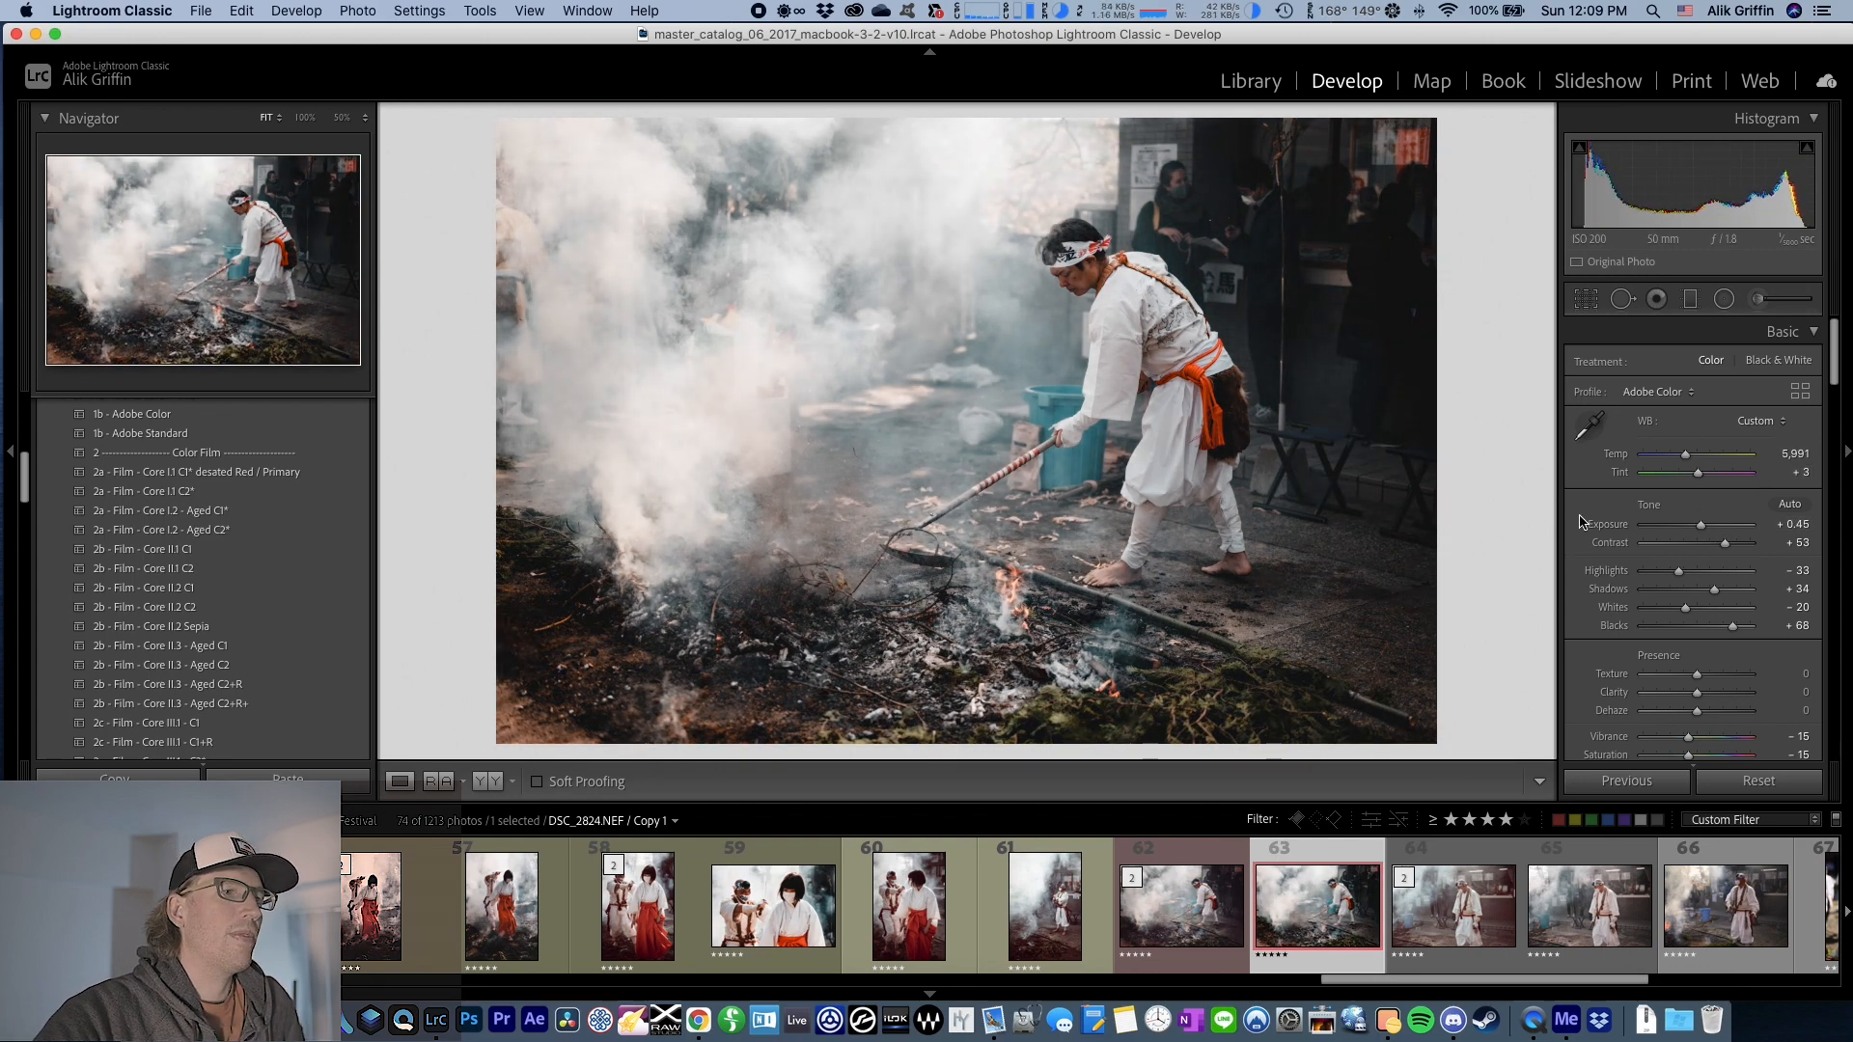
scroll(1641, 529, down, 10)
scroll(1586, 526, down, 10)
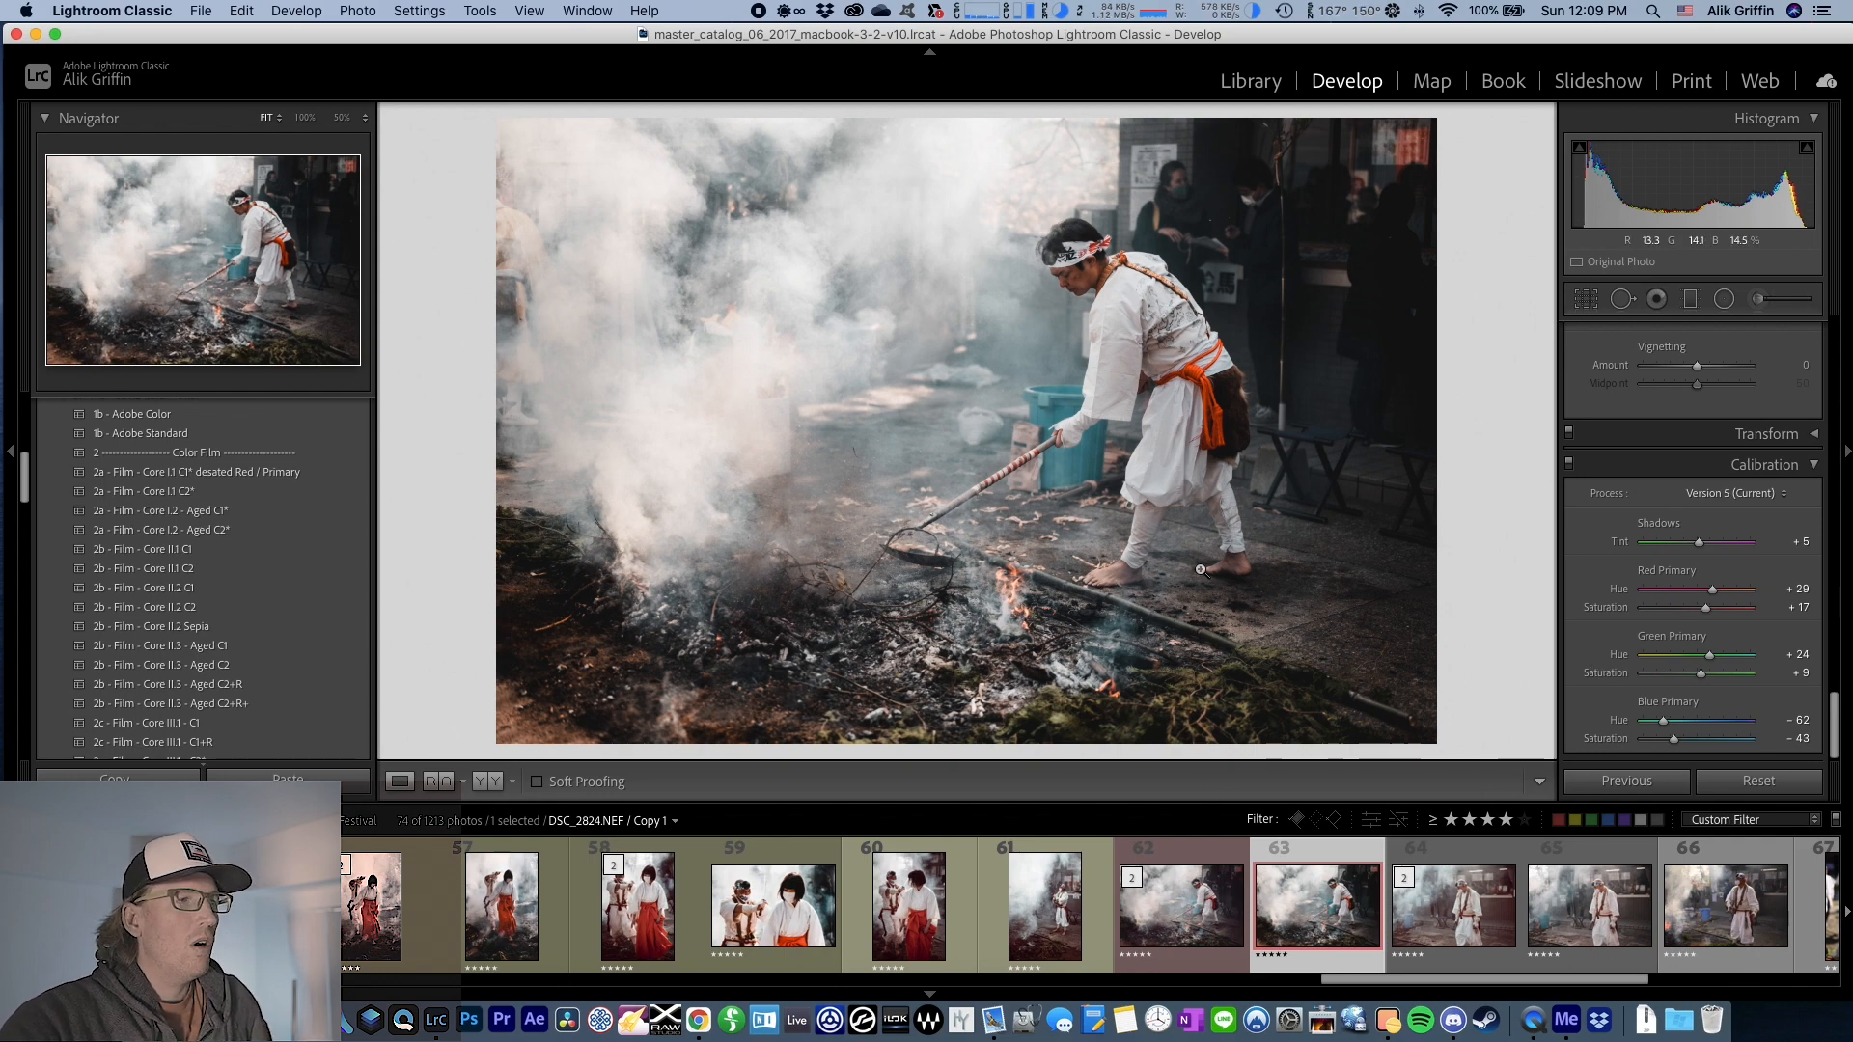
- Reset all settings of the coastal skyline photo, and raise its Blue Primary Saturation to +73 in Calibration
drag(1406, 980, 107, 981)
click(91, 907)
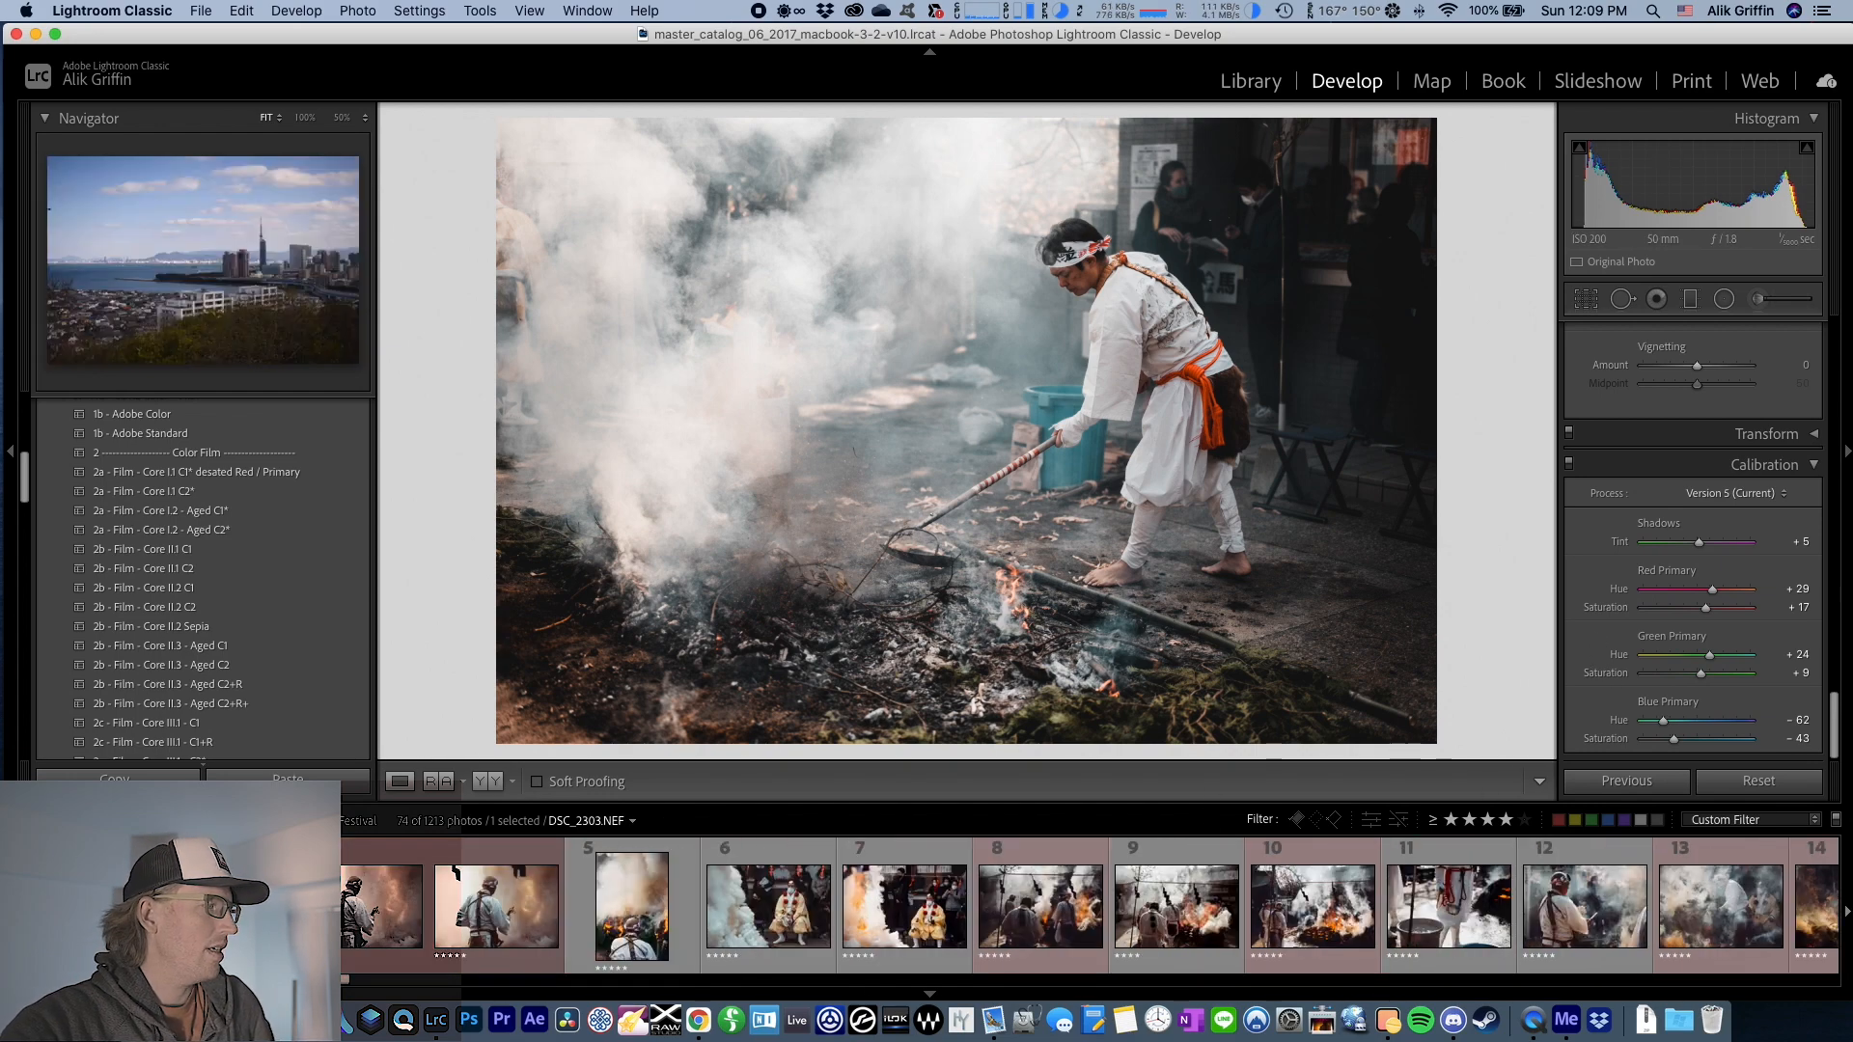
click(1758, 783)
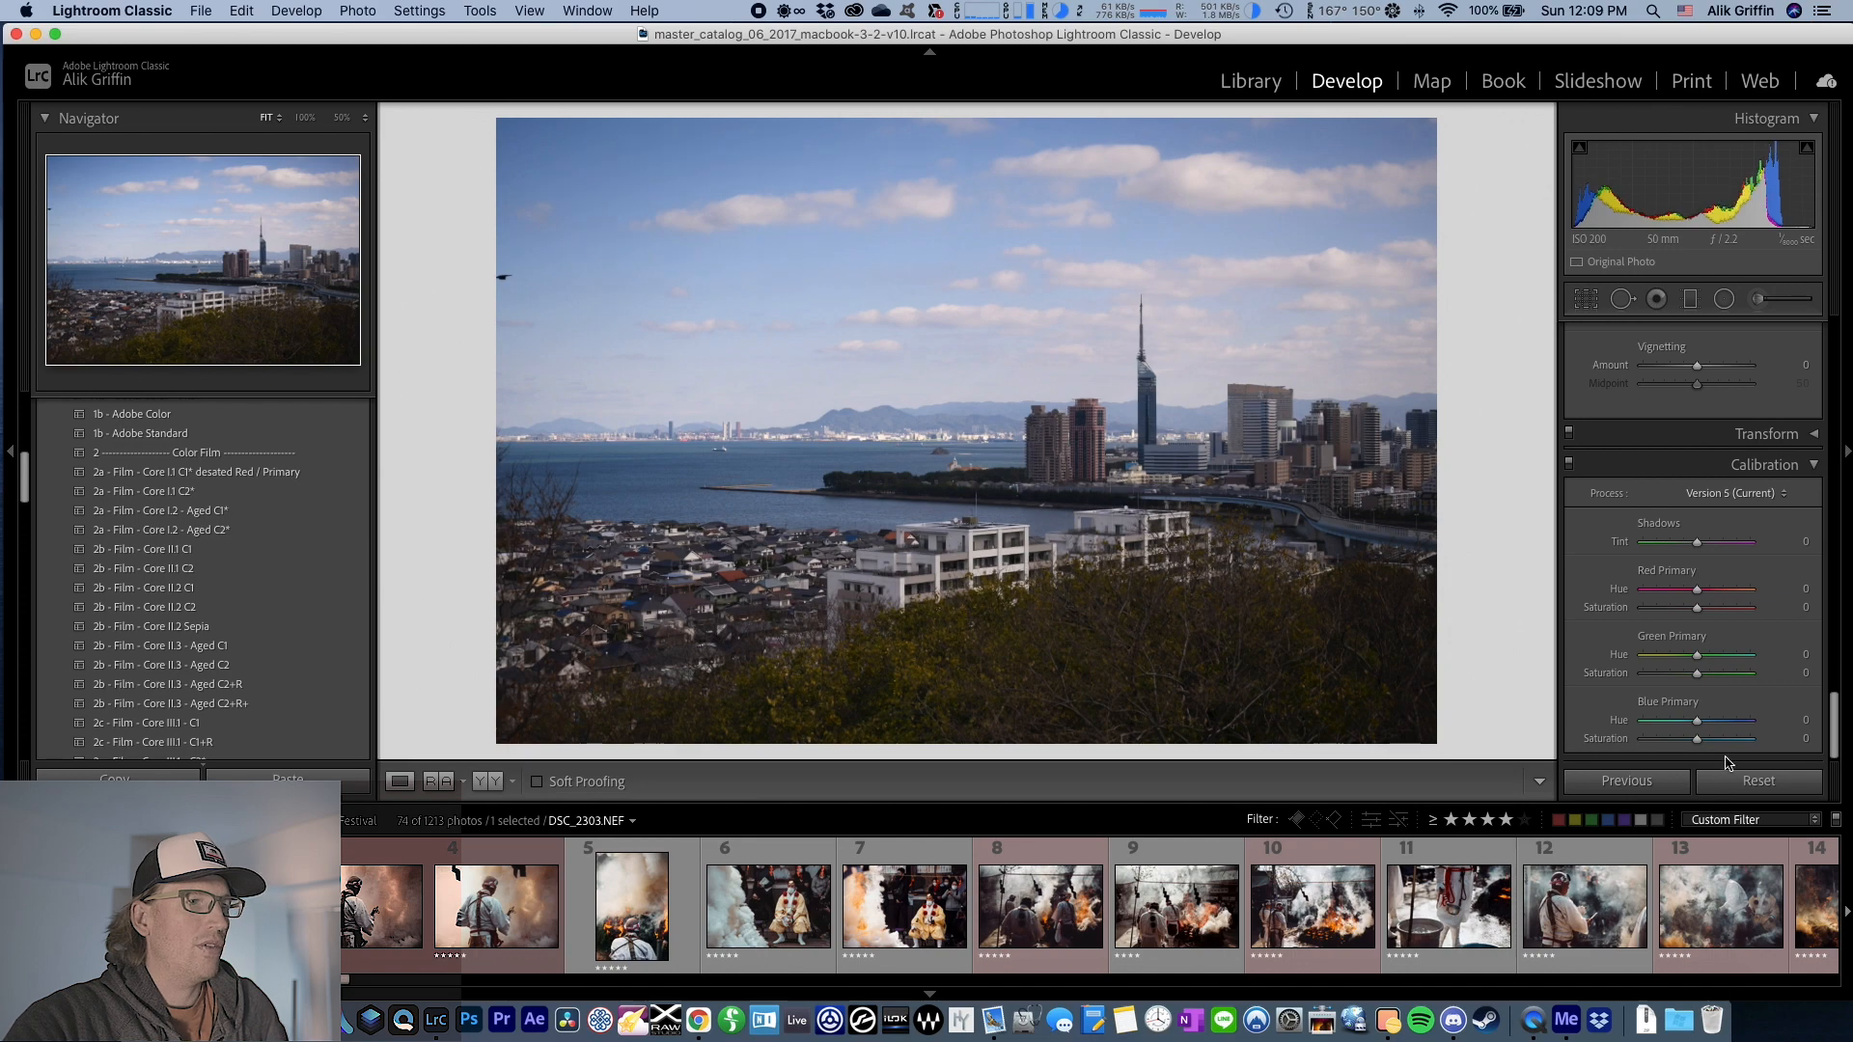
drag(1696, 739, 1734, 743)
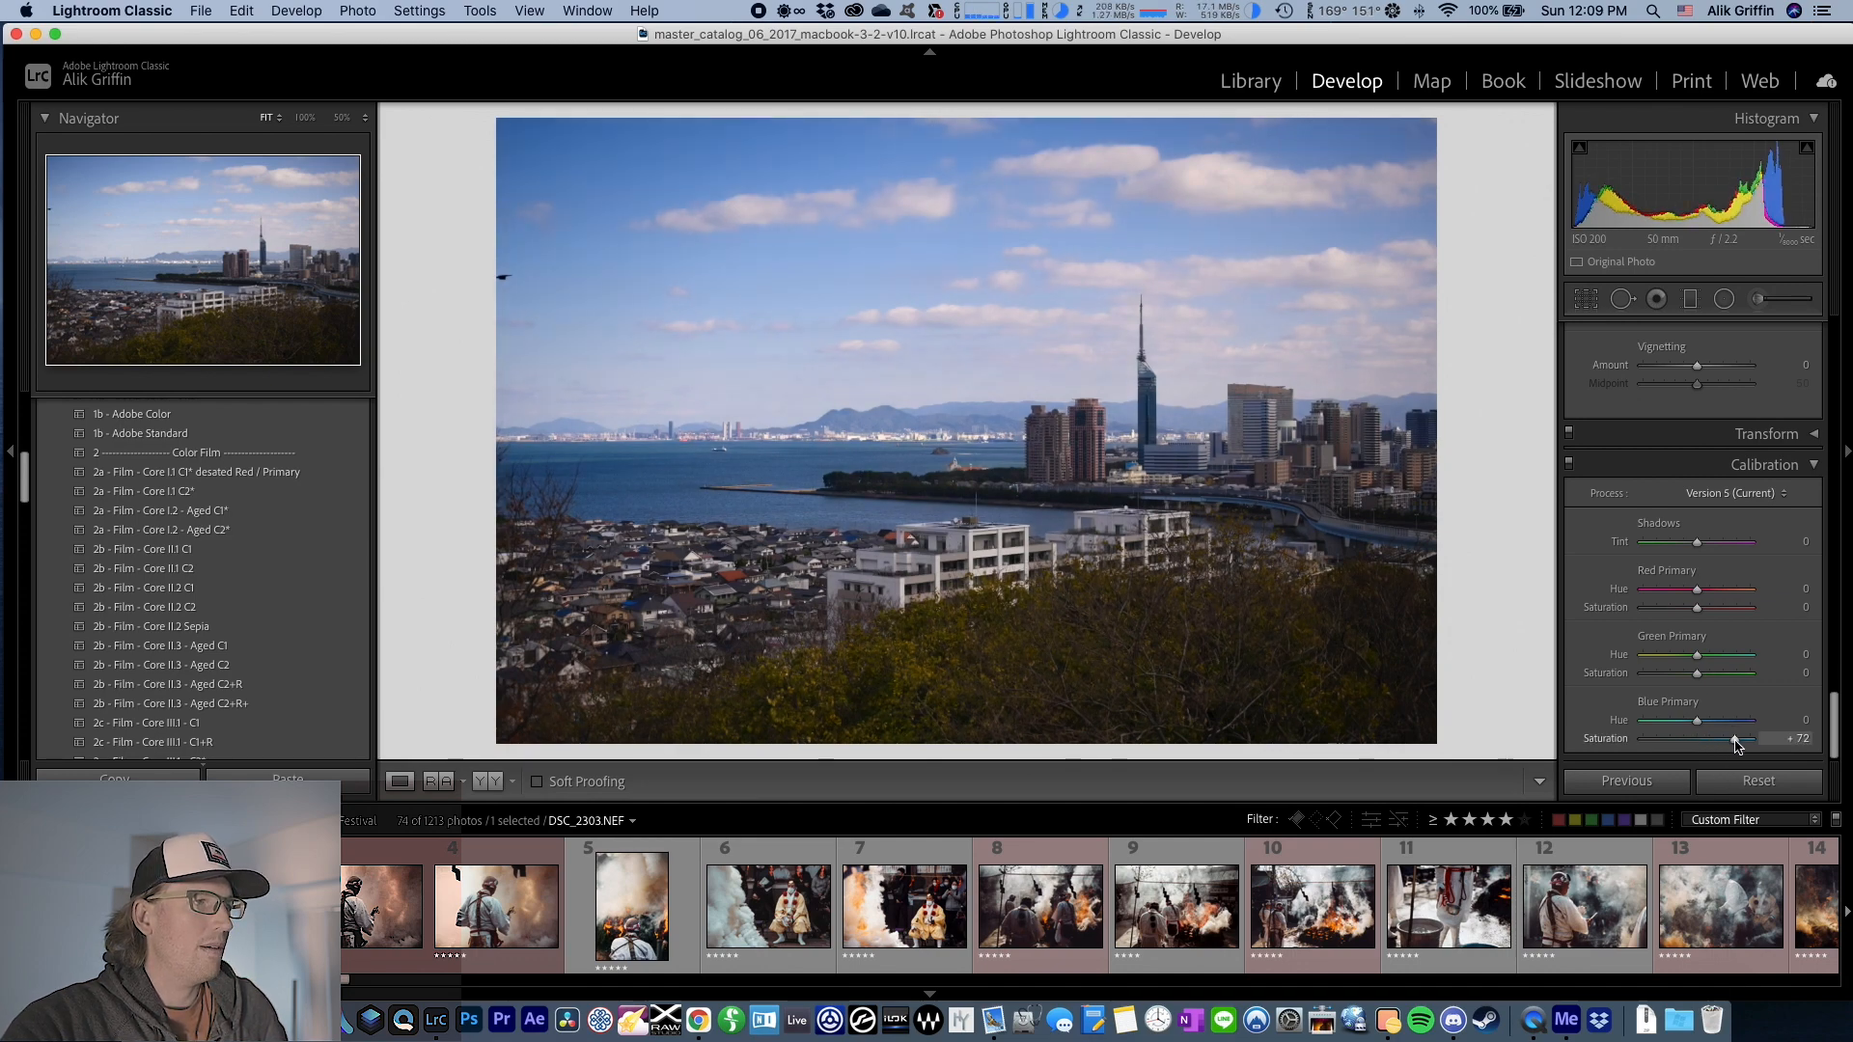
- Set the skyline photo's HSL Saturation to Yellow -21, Green -20, Aqua -26 and Blue -23
scroll(1717, 723, up, 10)
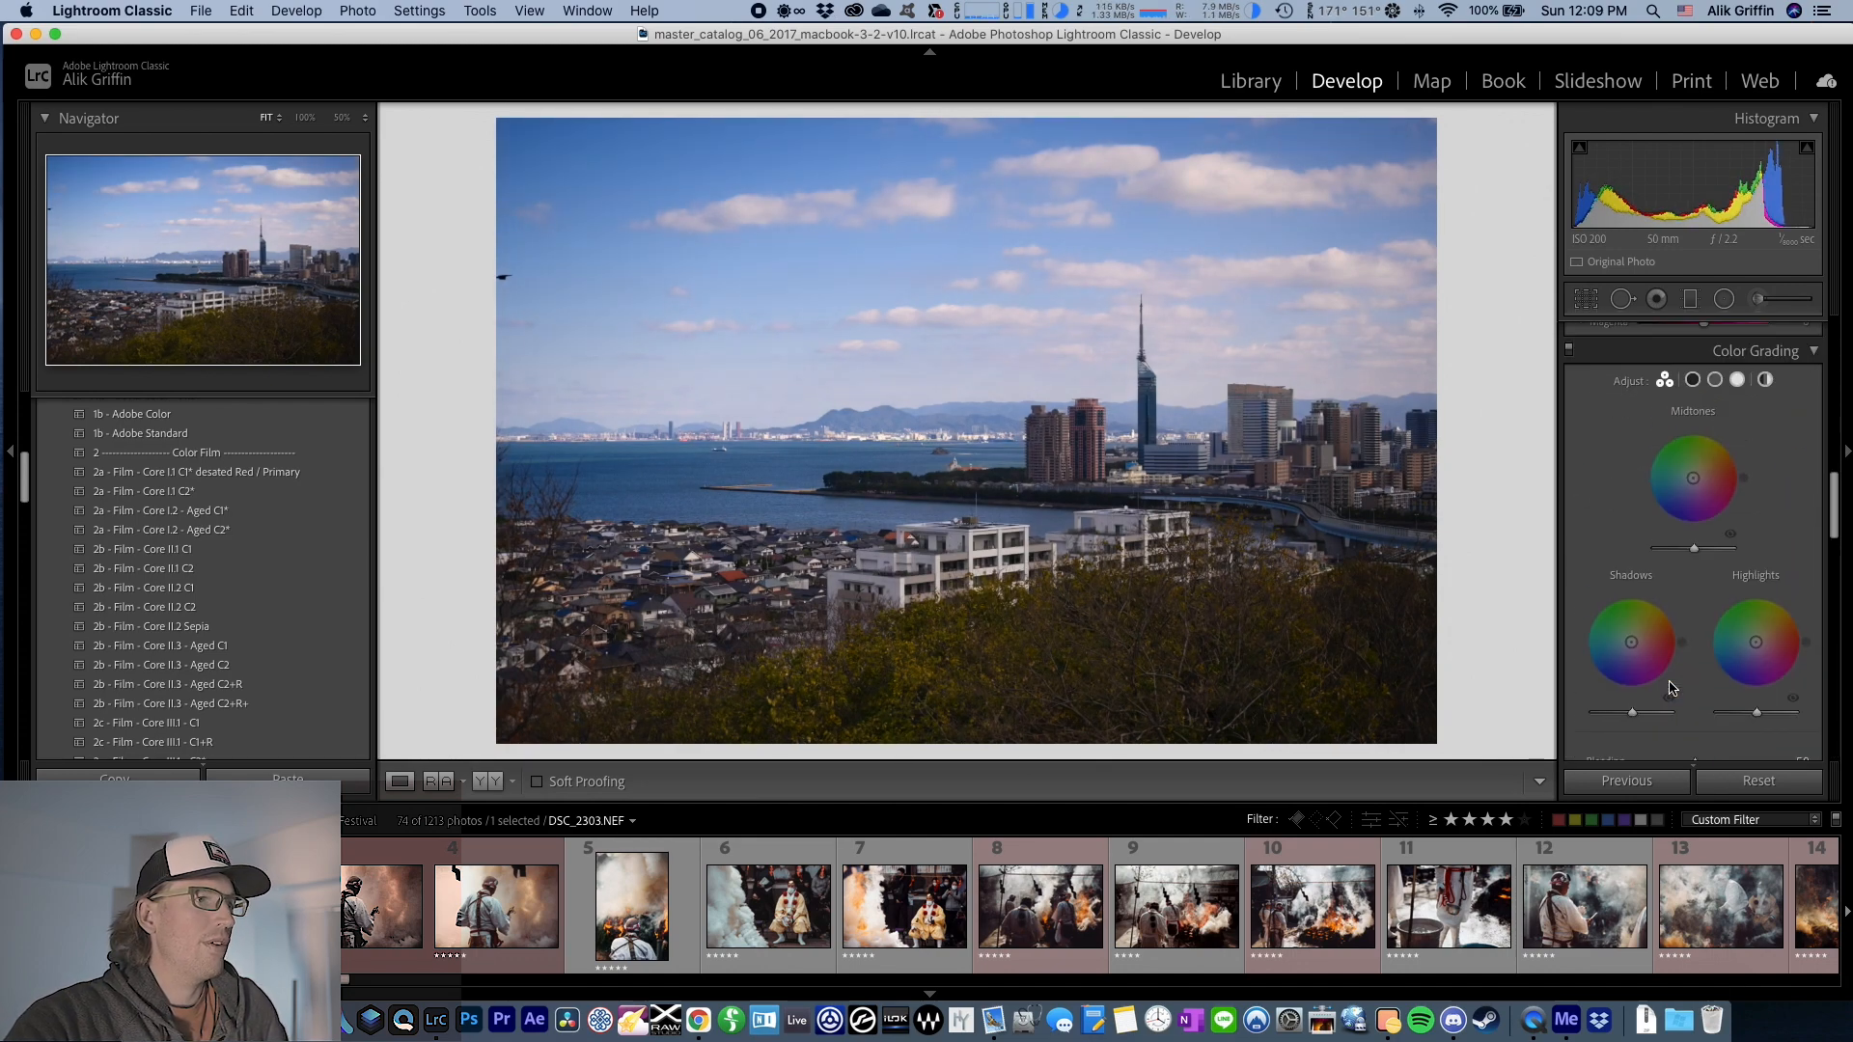
scroll(1672, 683, up, 4)
click(1589, 474)
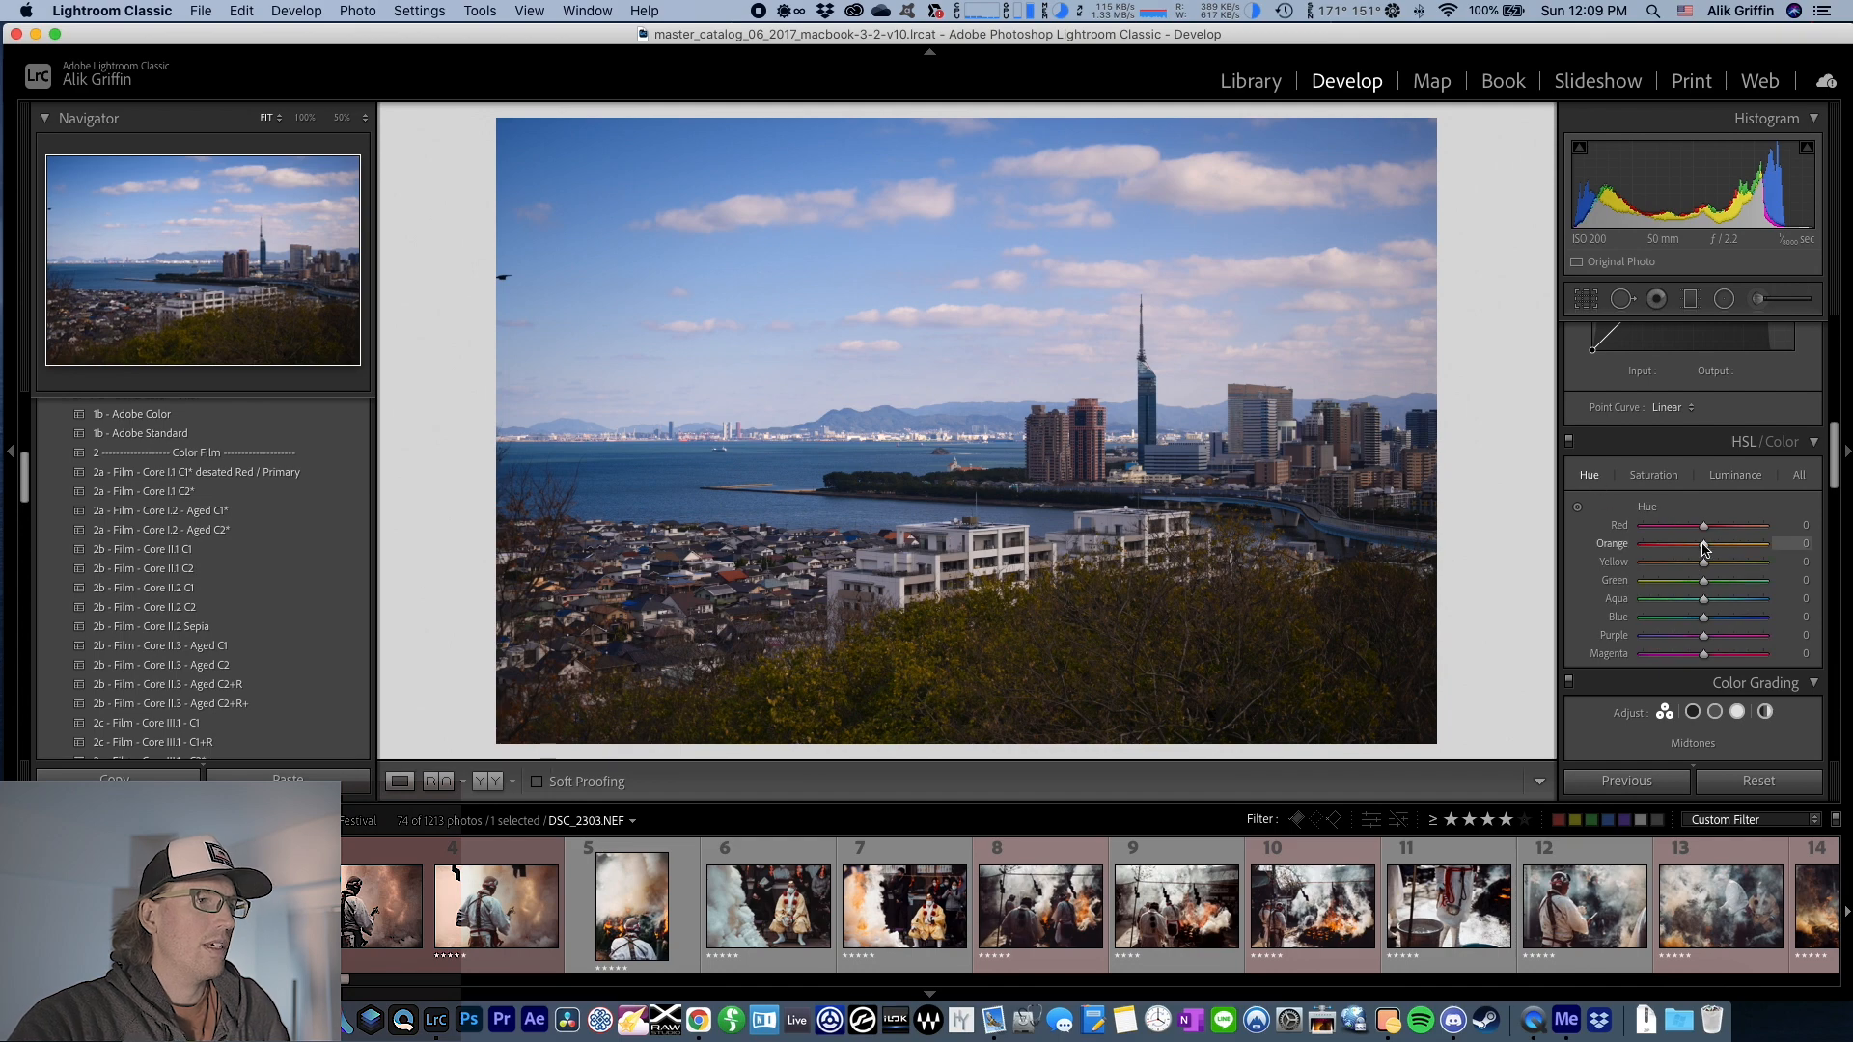
click(1653, 474)
click(1689, 617)
click(1687, 599)
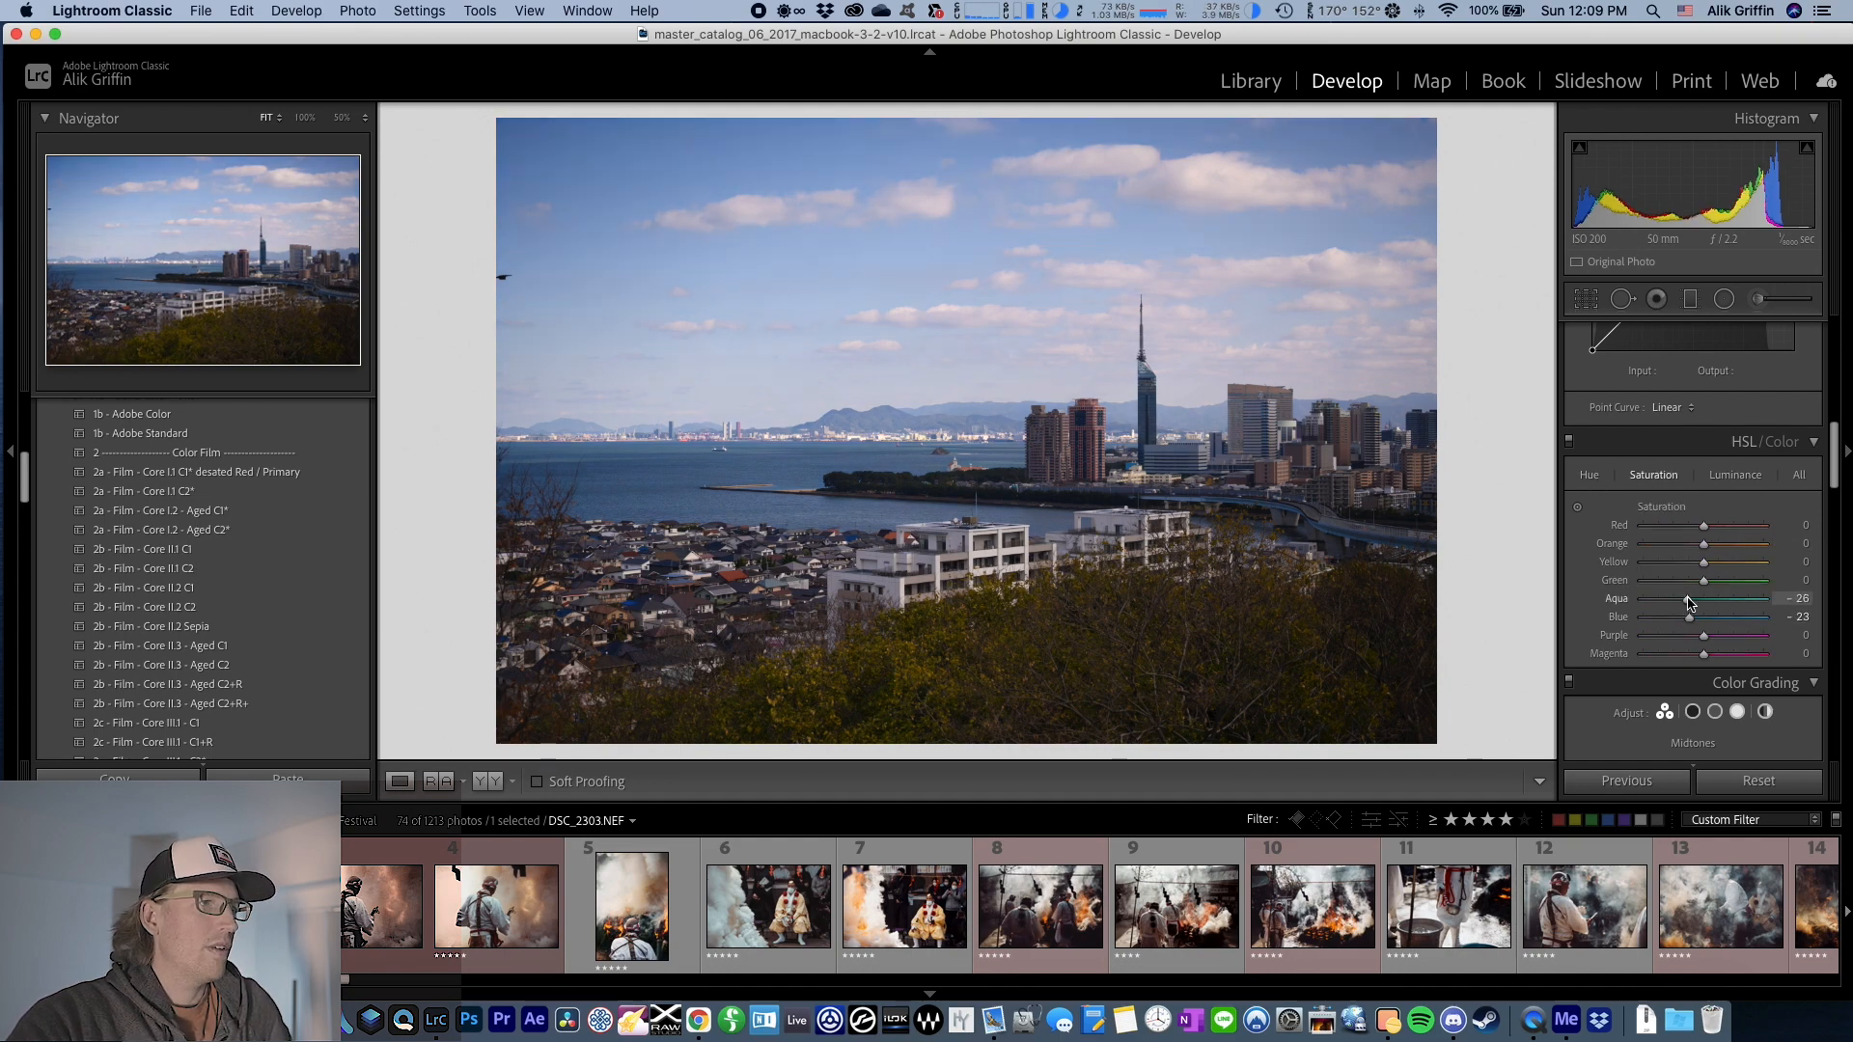
click(1690, 563)
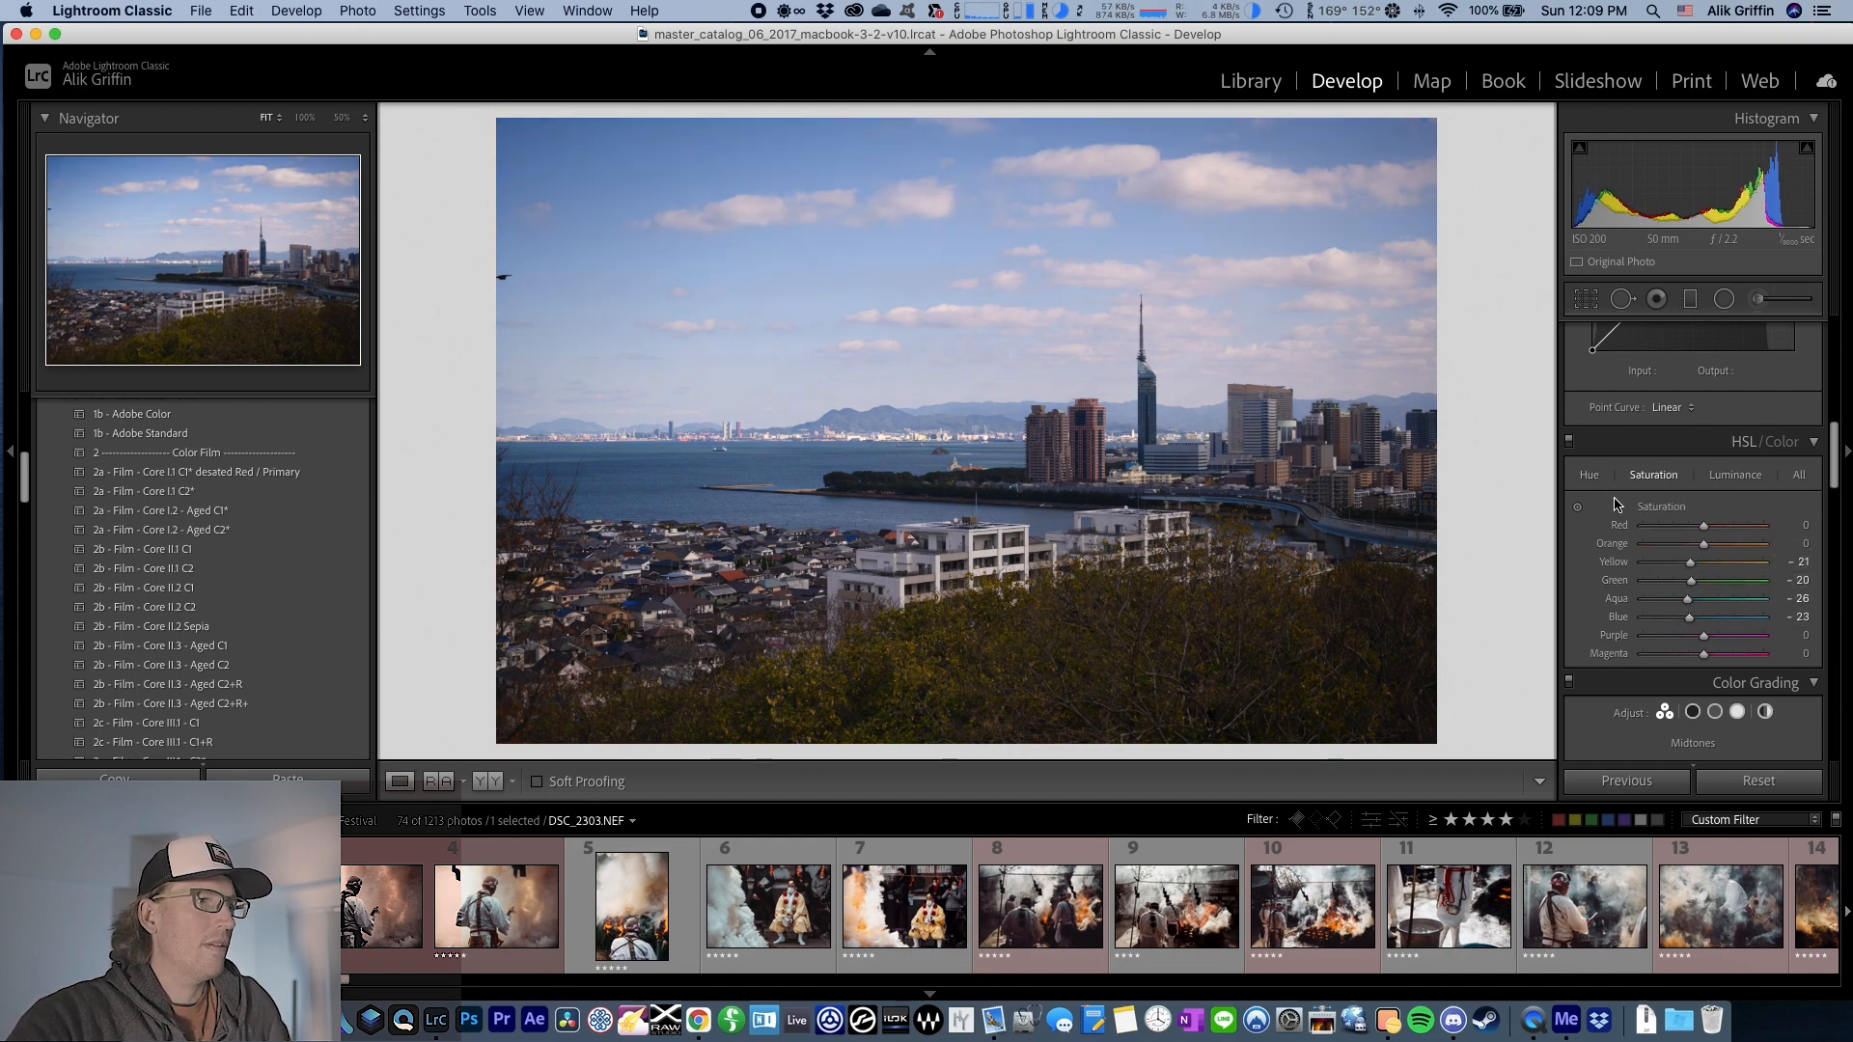
- Preview the Film presets on the skyline photo, and return to its Calibration settings
click(1590, 475)
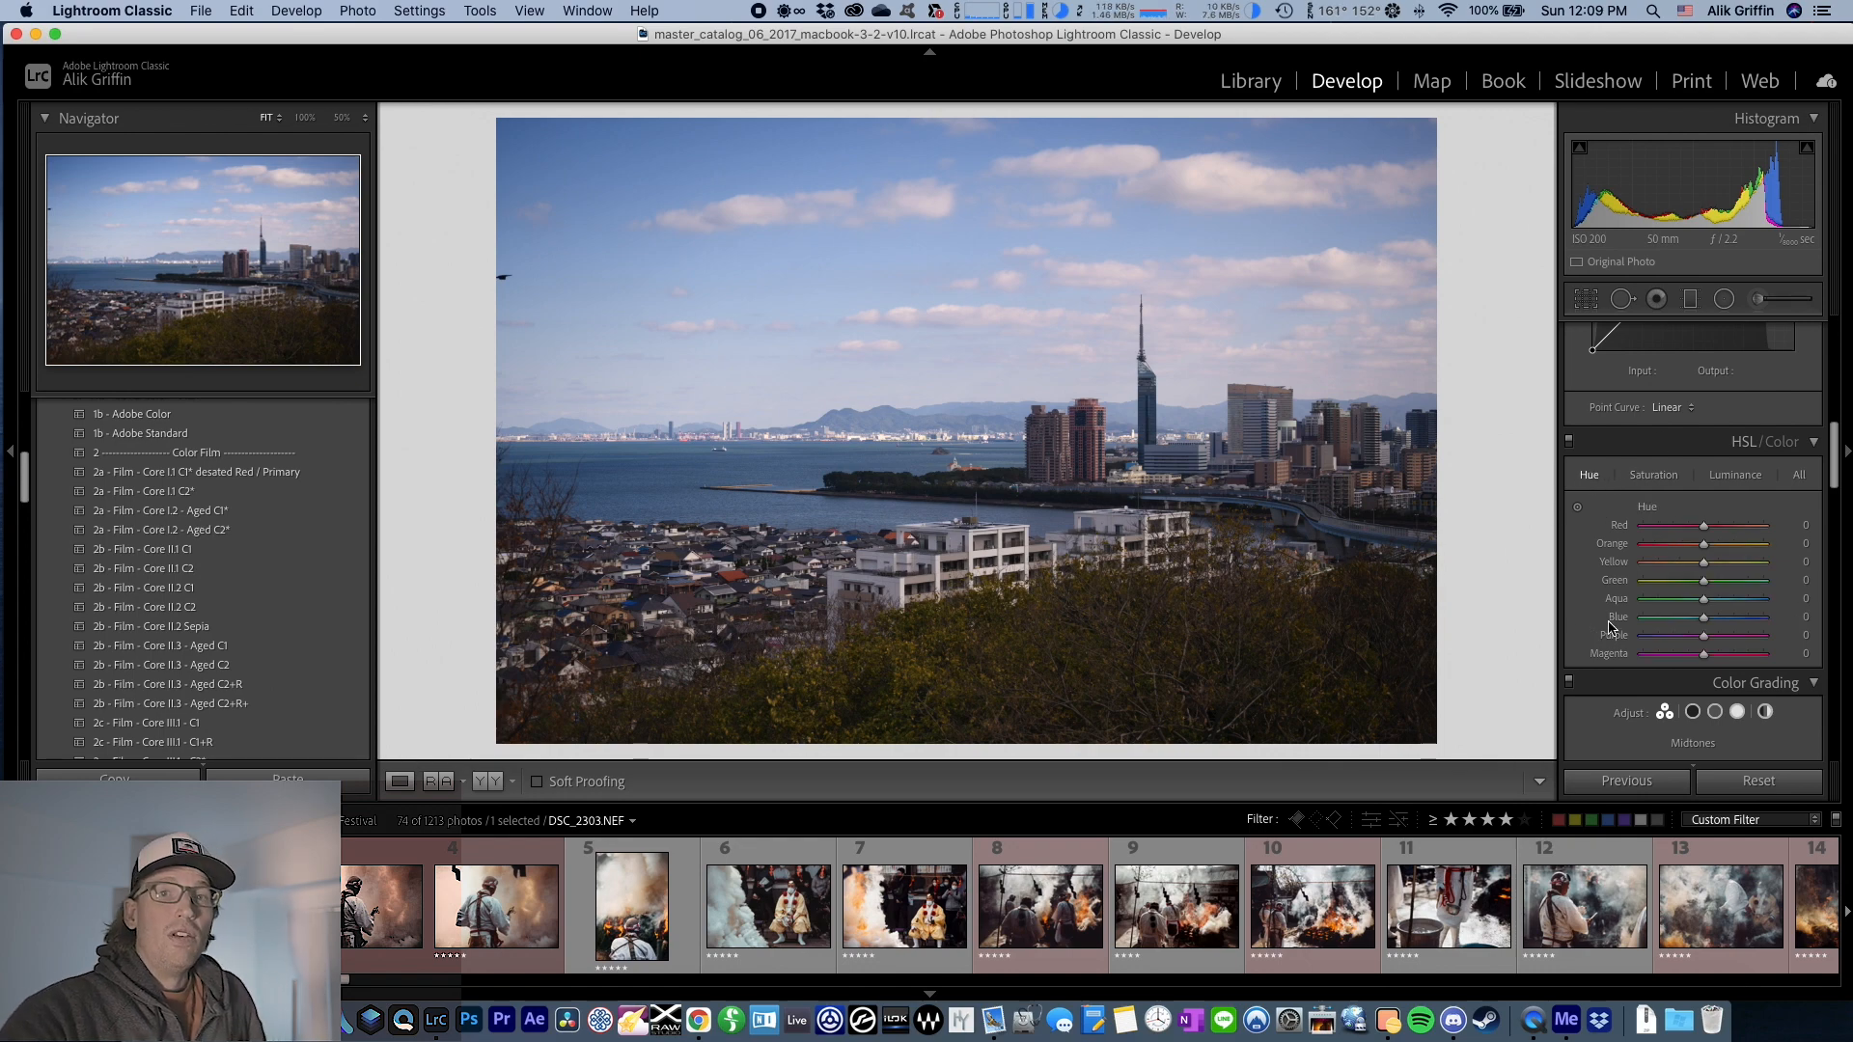
scroll(227, 622, down, 5)
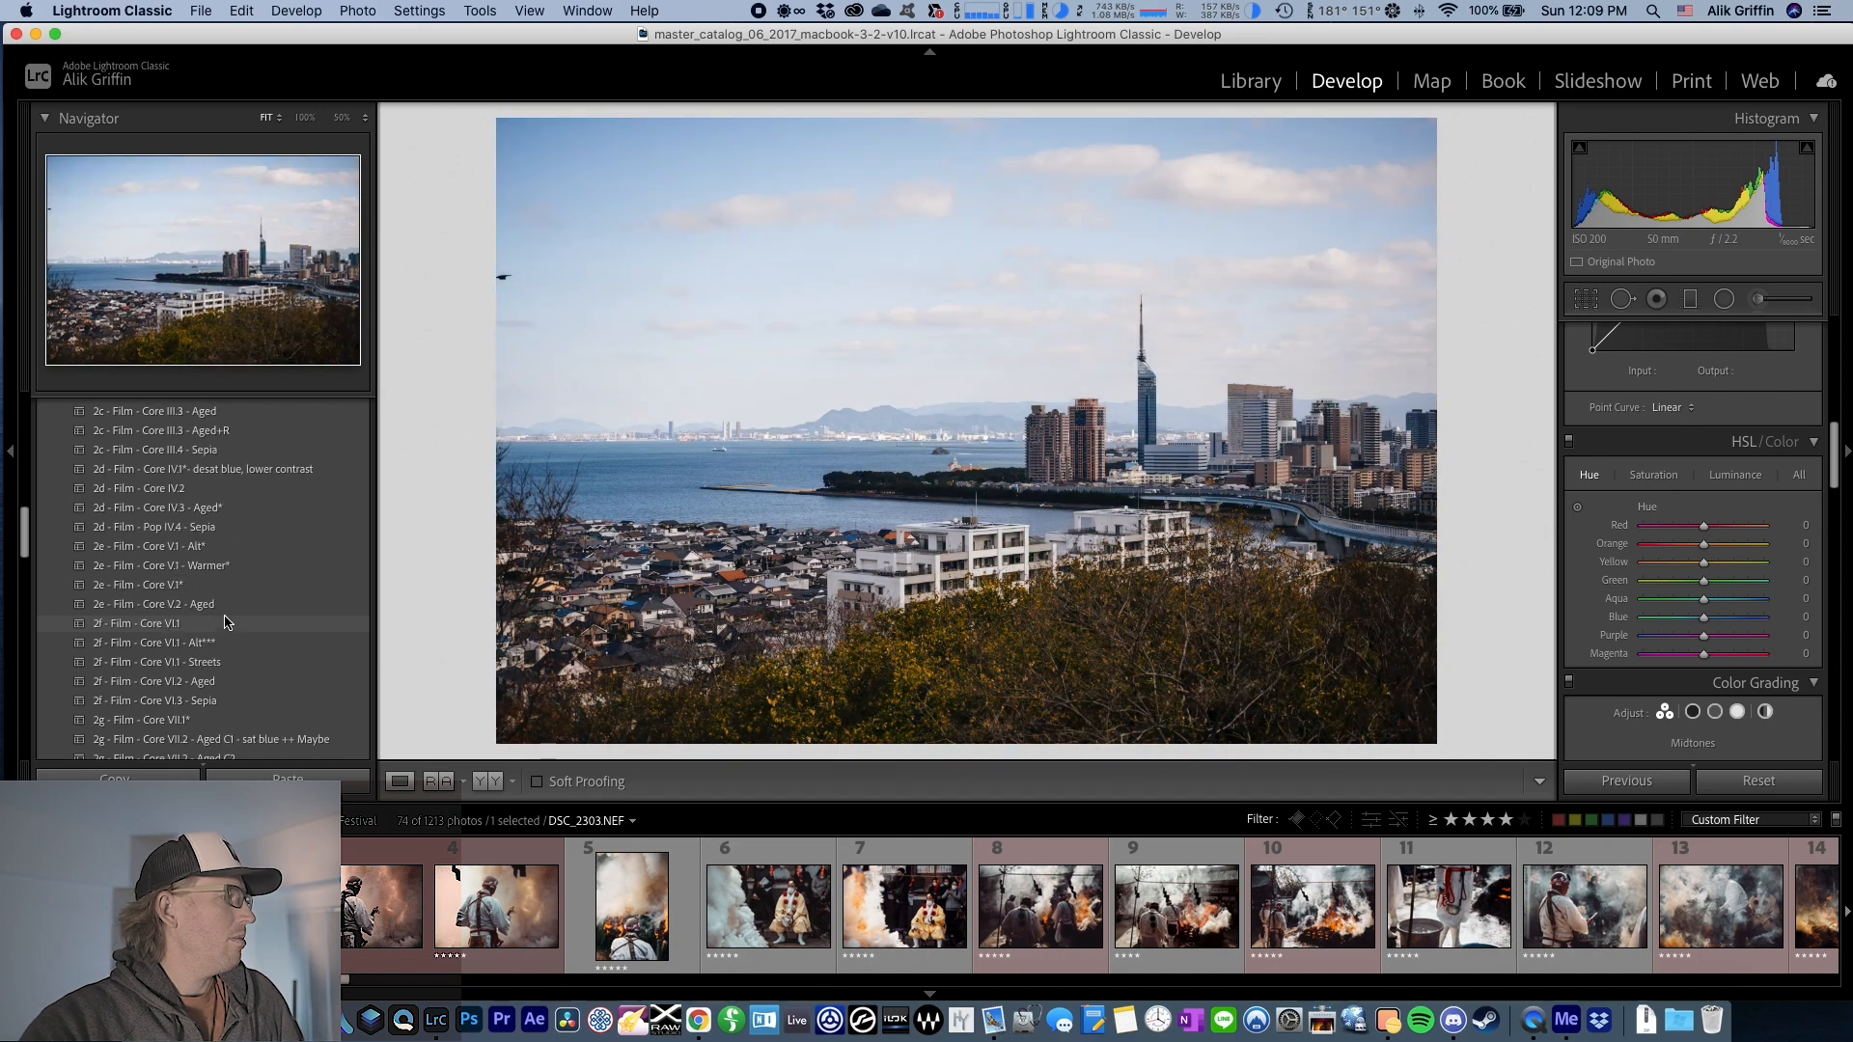
scroll(232, 608, down, 3)
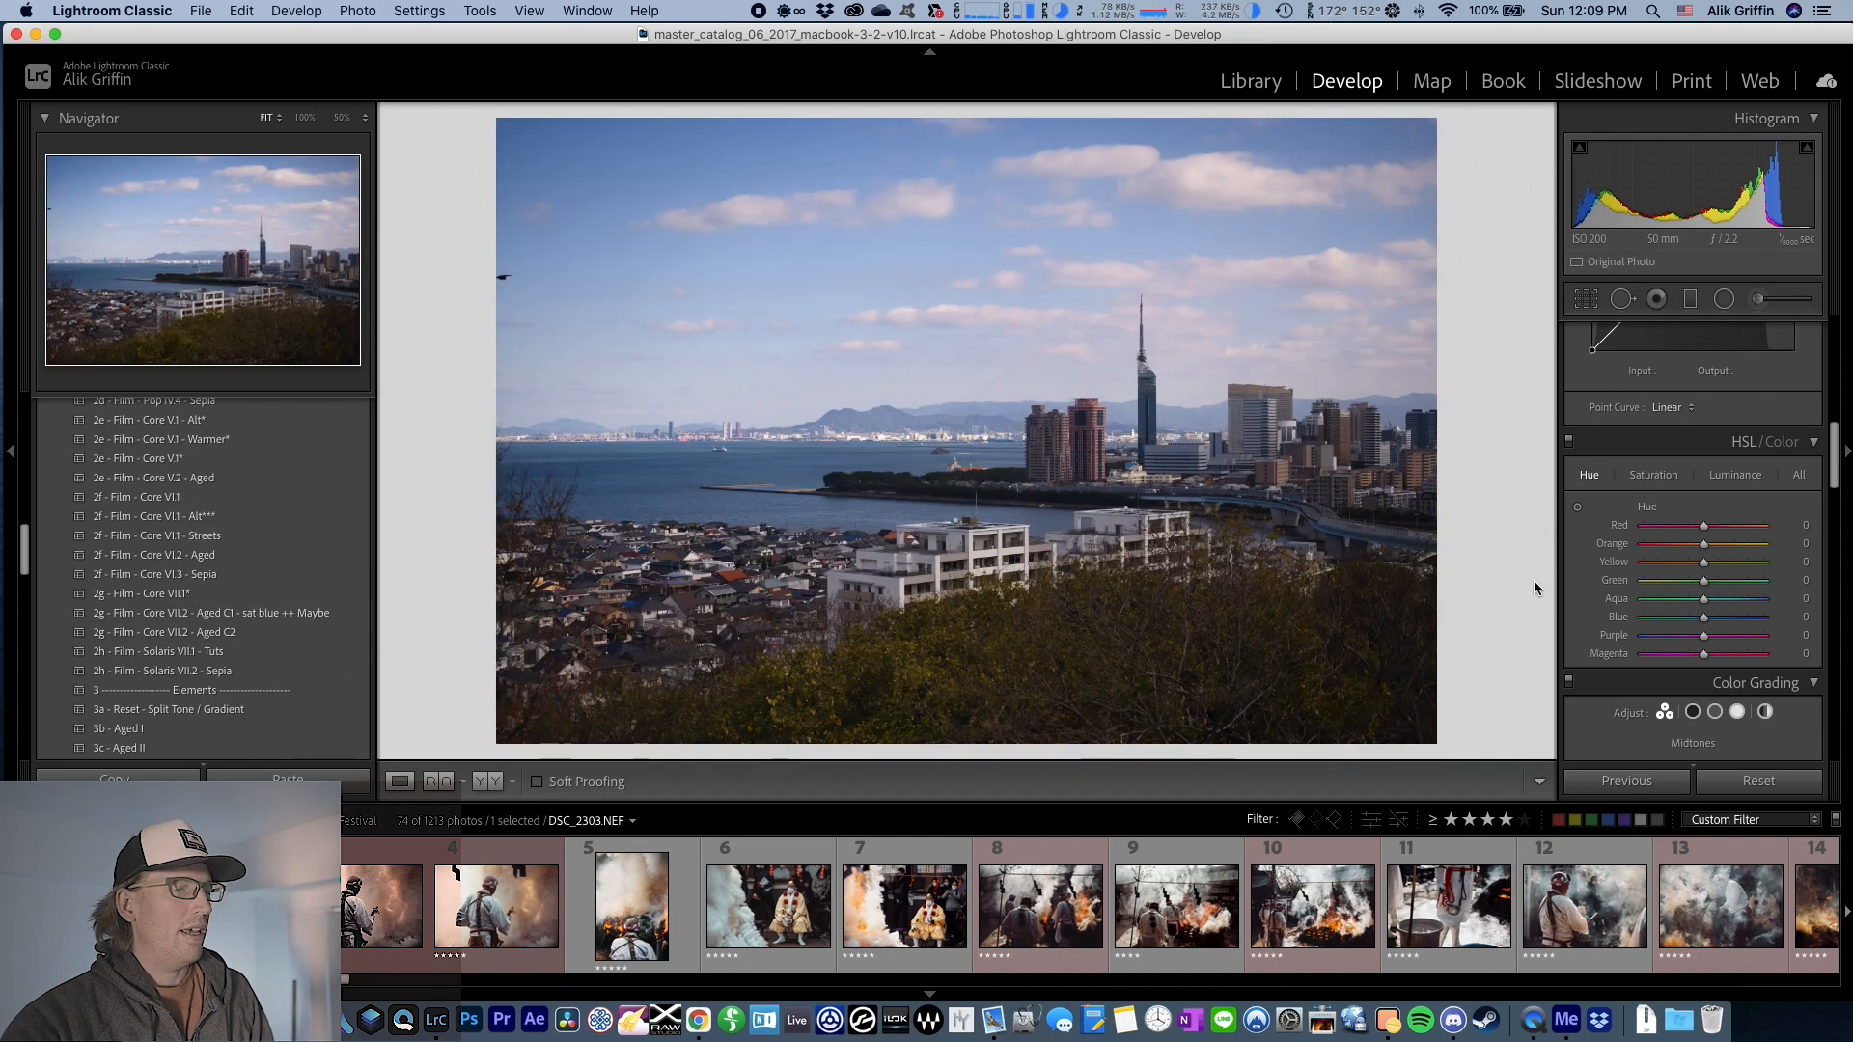
scroll(1690, 598, down, 15)
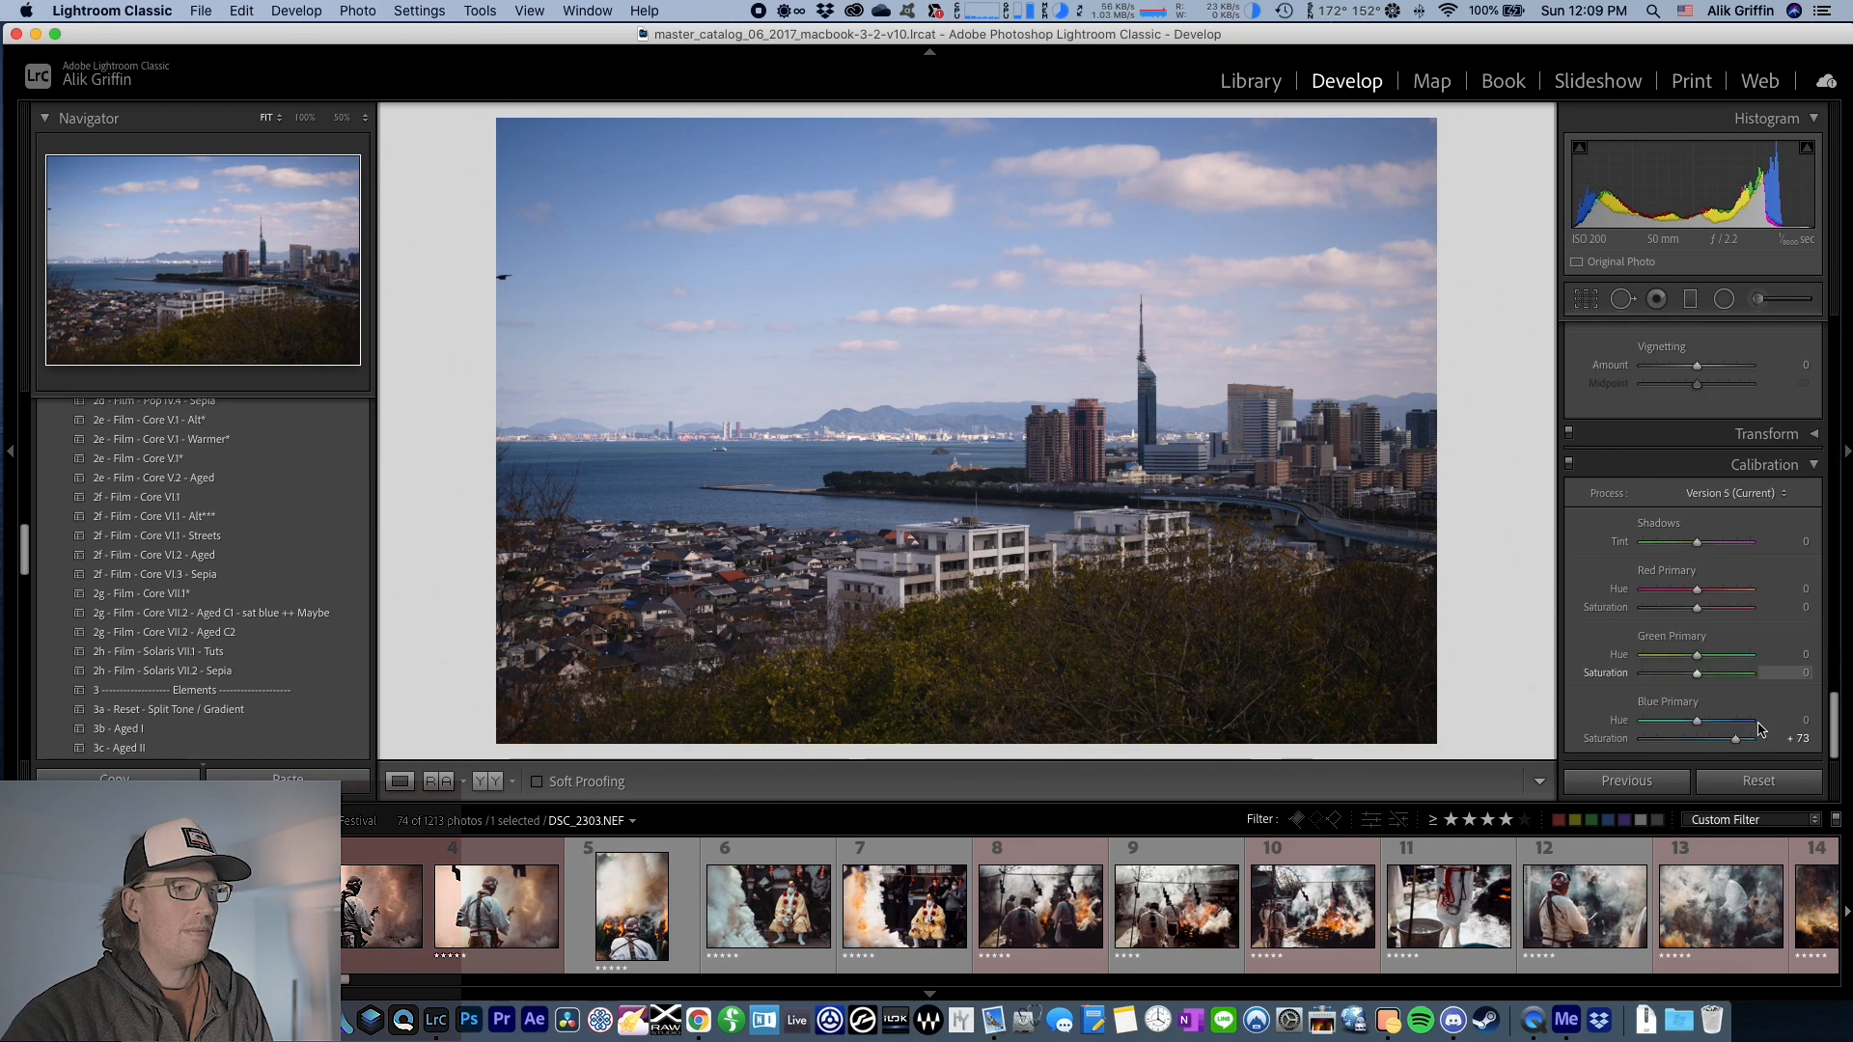